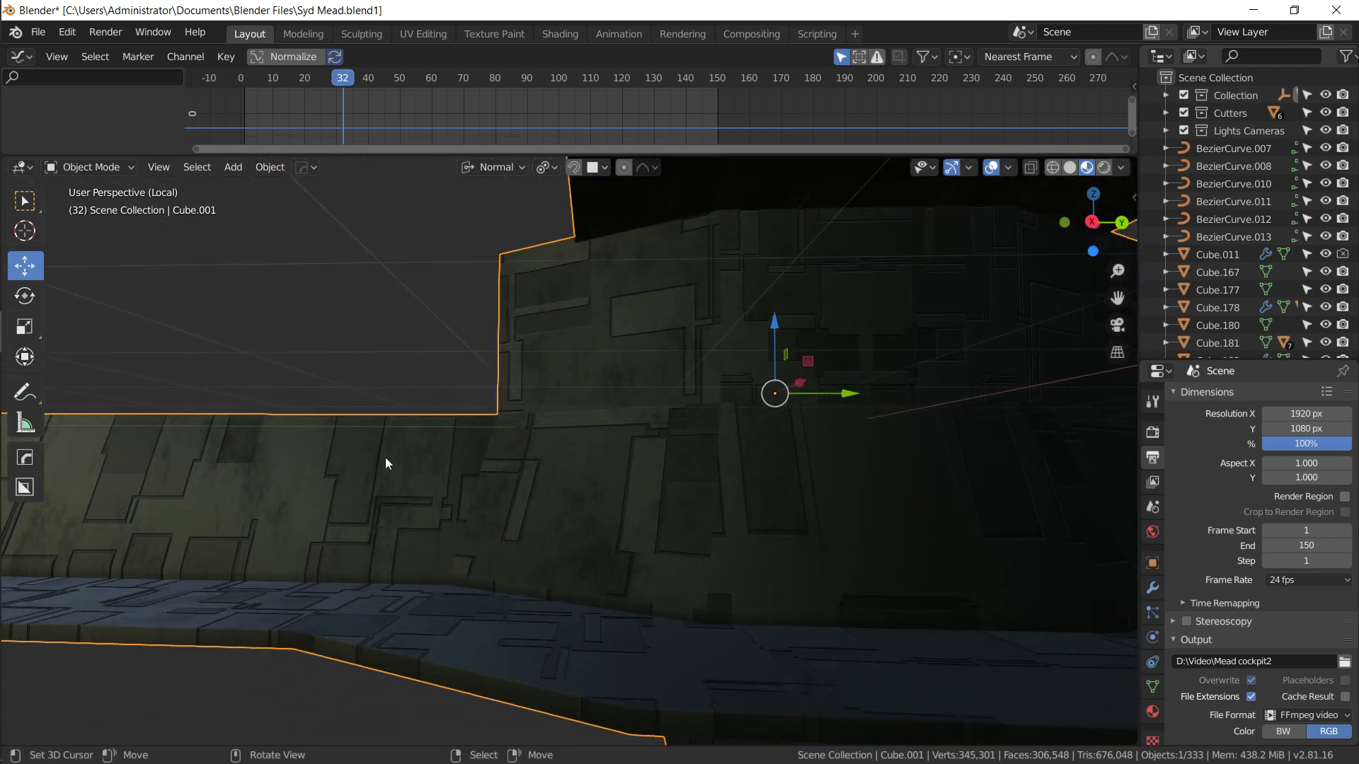
- Examine the panelled walls and floor of the finished sci-fi model from several angles
{"action": "middle_click_drag", "start_coordinate": [386, 458], "coordinate": [532, 466]}
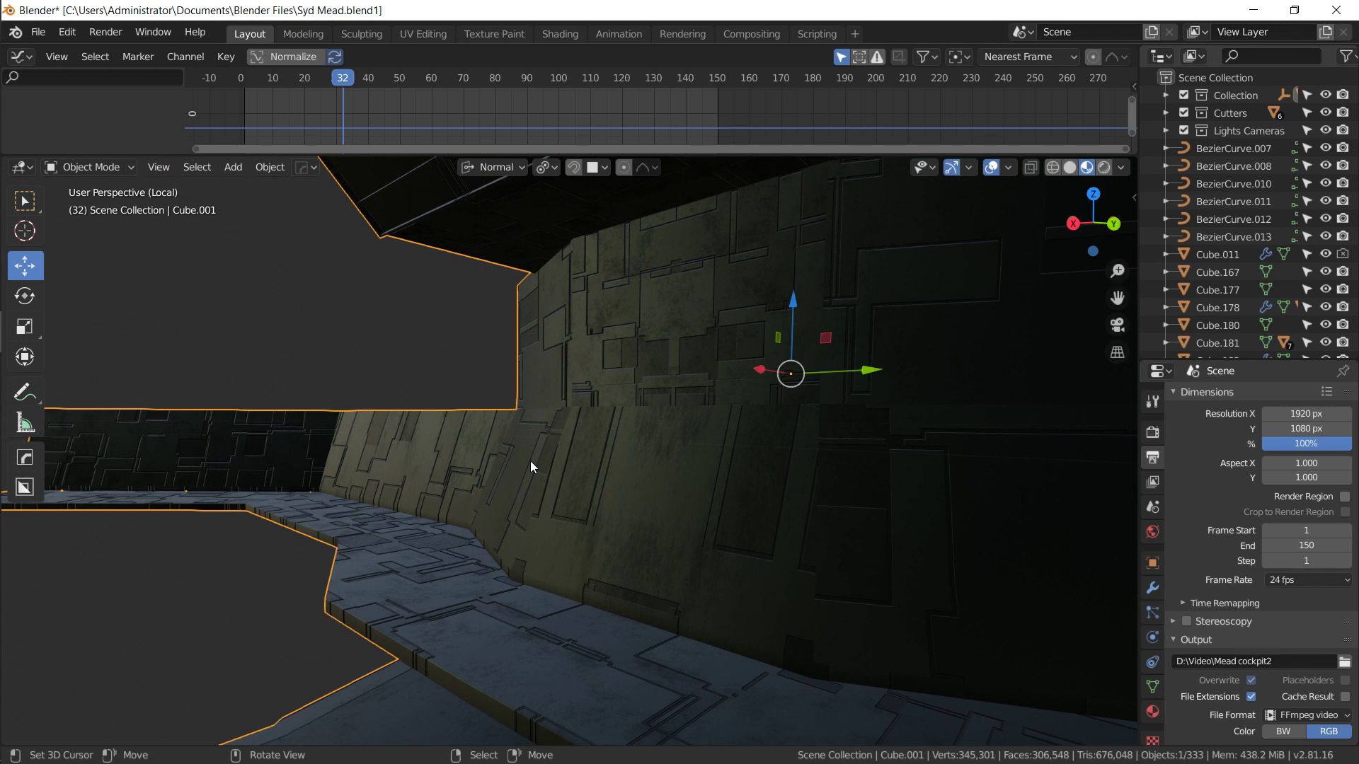
{"action": "scroll", "coordinate": [532, 466], "scroll_direction": "down", "scroll_amount": 6}
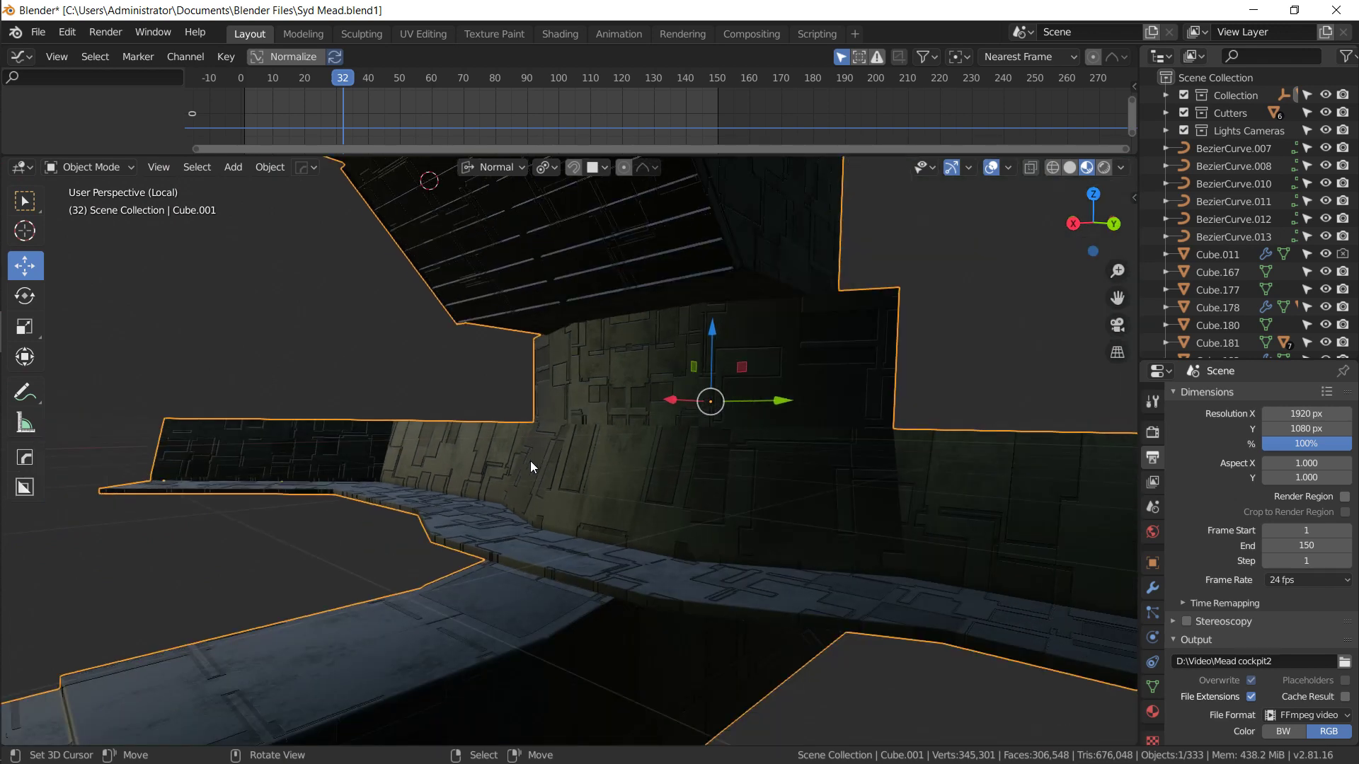
{"action": "middle_click_drag", "start_coordinate": [530, 462], "coordinate": [449, 455]}
{"action": "middle_click_drag", "start_coordinate": [542, 473], "coordinate": [514, 477]}
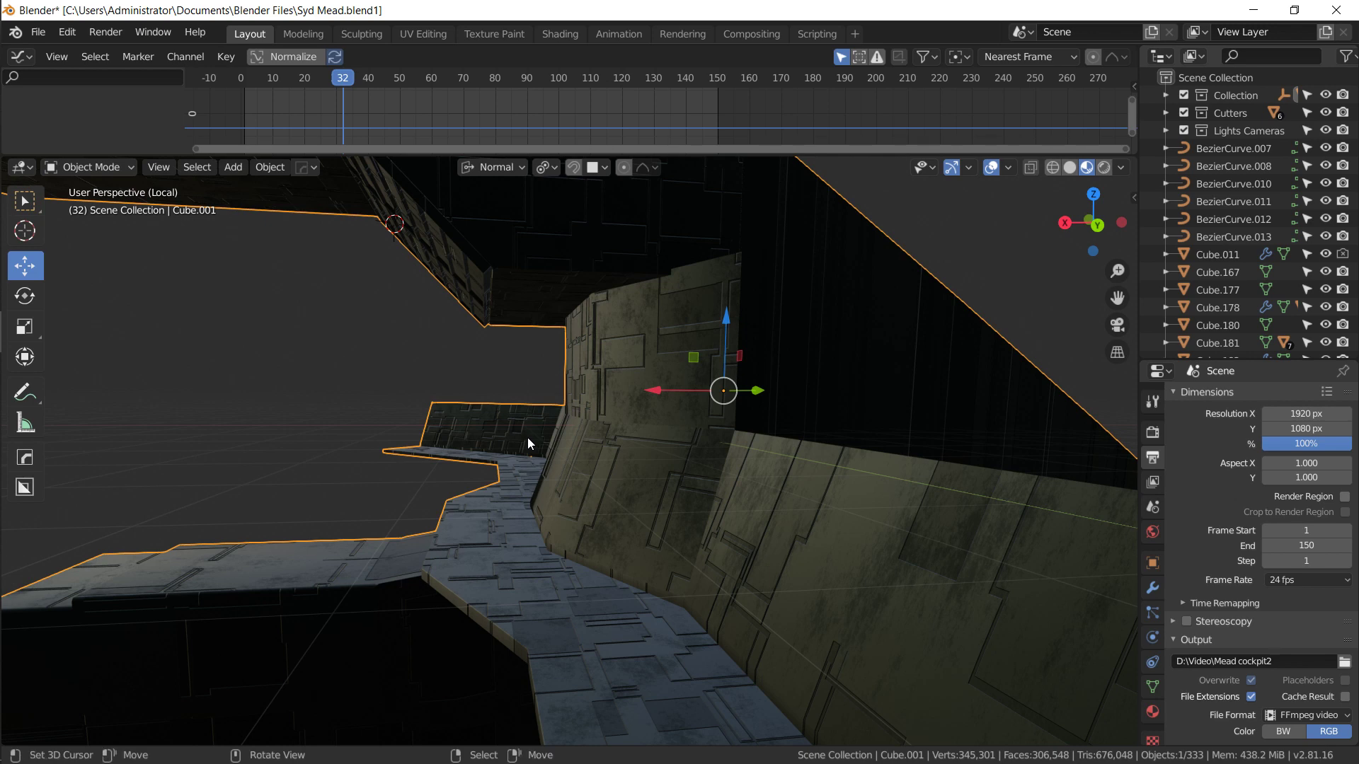
{"action": "middle_click_drag", "start_coordinate": [497, 444], "coordinate": [595, 431]}
- Start a new file and extrude all faces of the default cube outward with Extrude Individual
{"action": "left_click", "coordinate": [37, 32]}
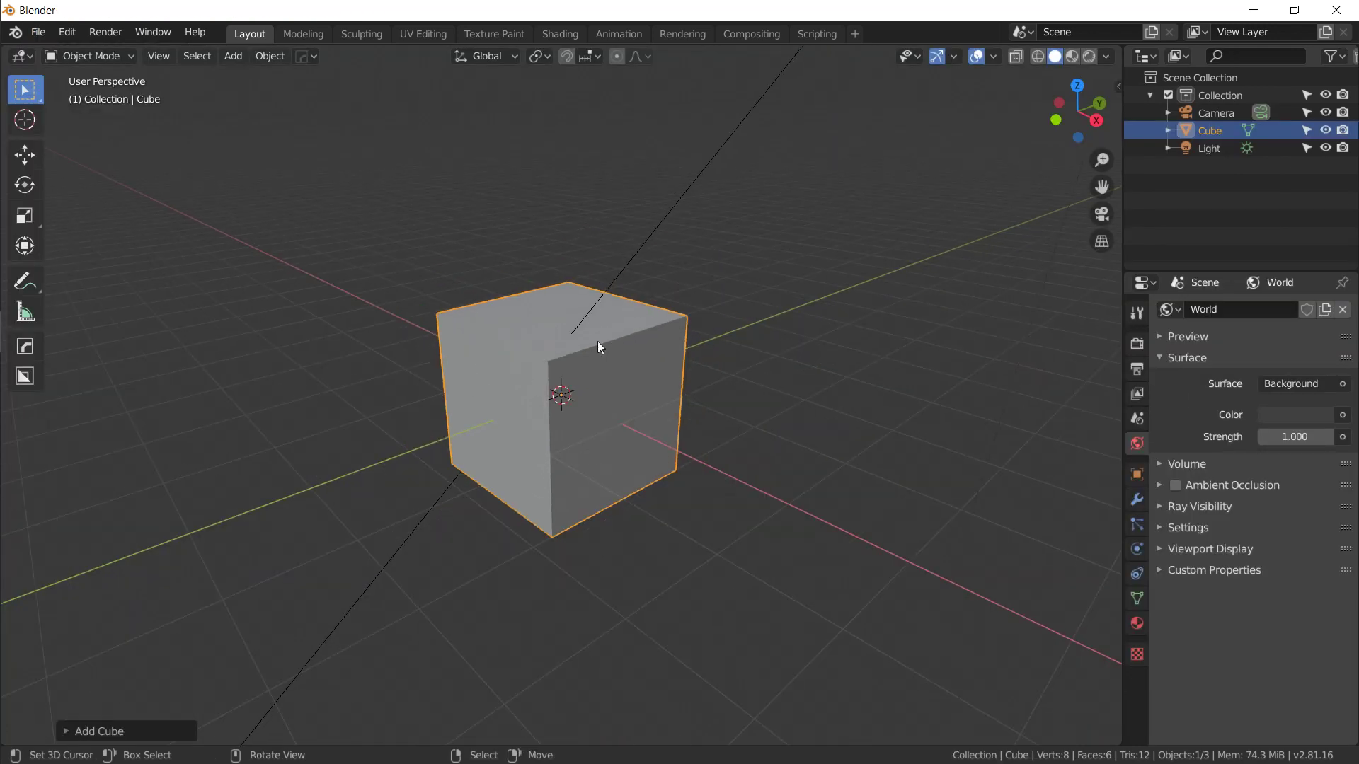
{"action": "middle_click_drag", "start_coordinate": [600, 348], "coordinate": [621, 347]}
{"action": "key", "text": "Tab"}
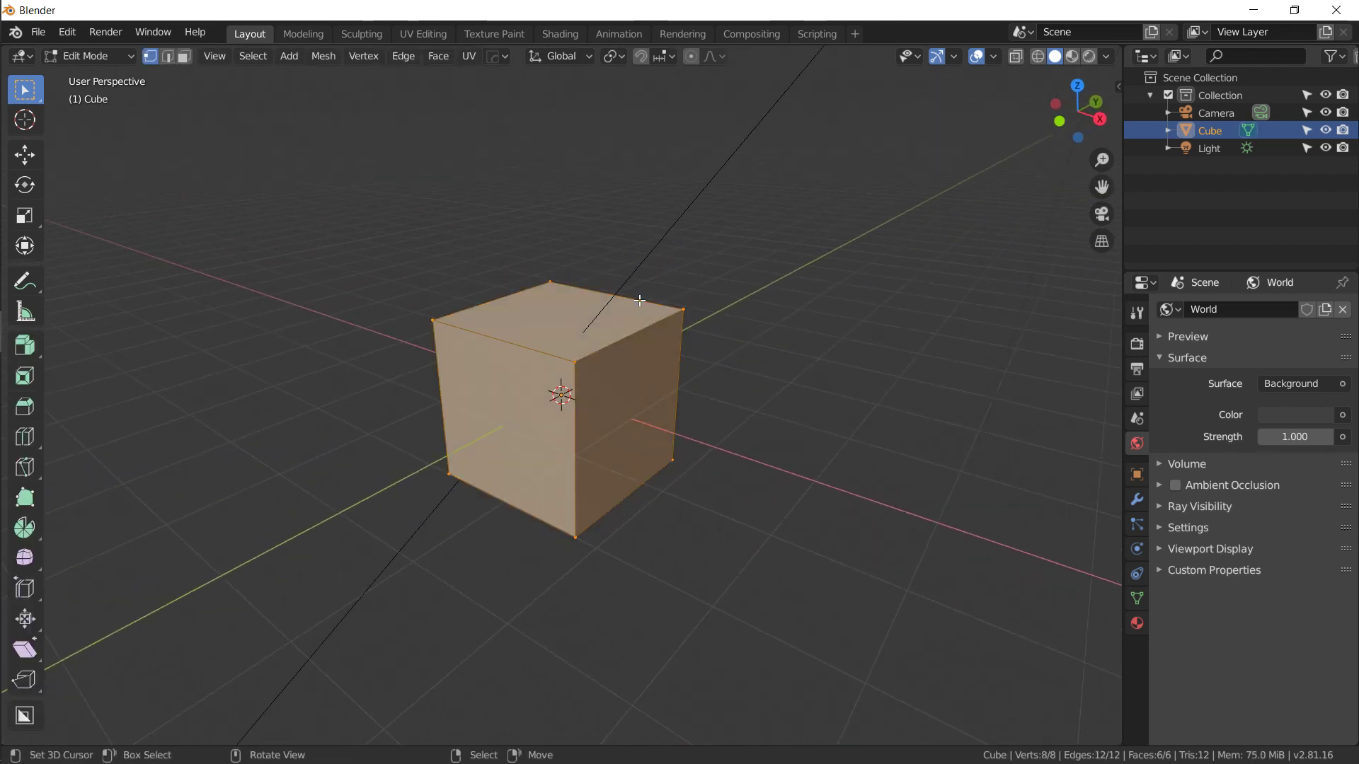
{"action": "left_click", "coordinate": [184, 56]}
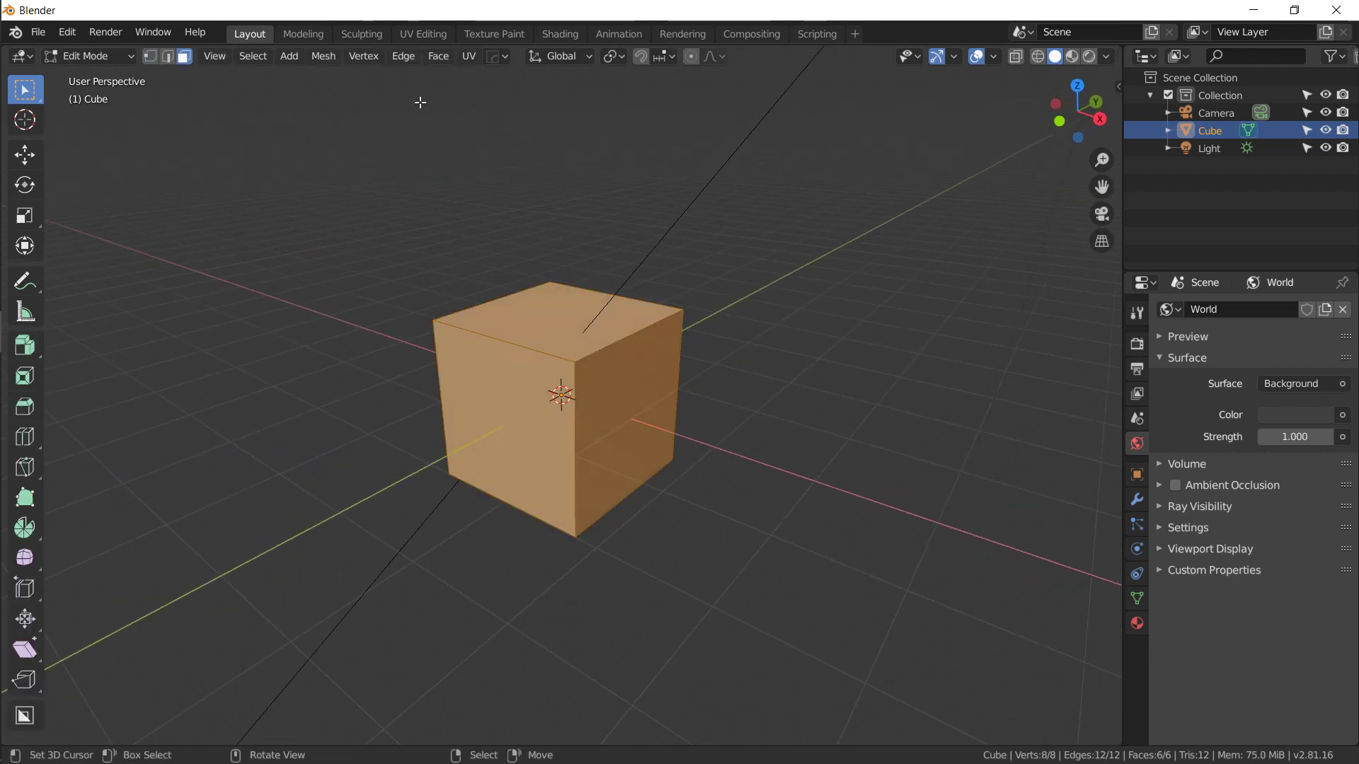
{"action": "left_click", "coordinate": [34, 348]}
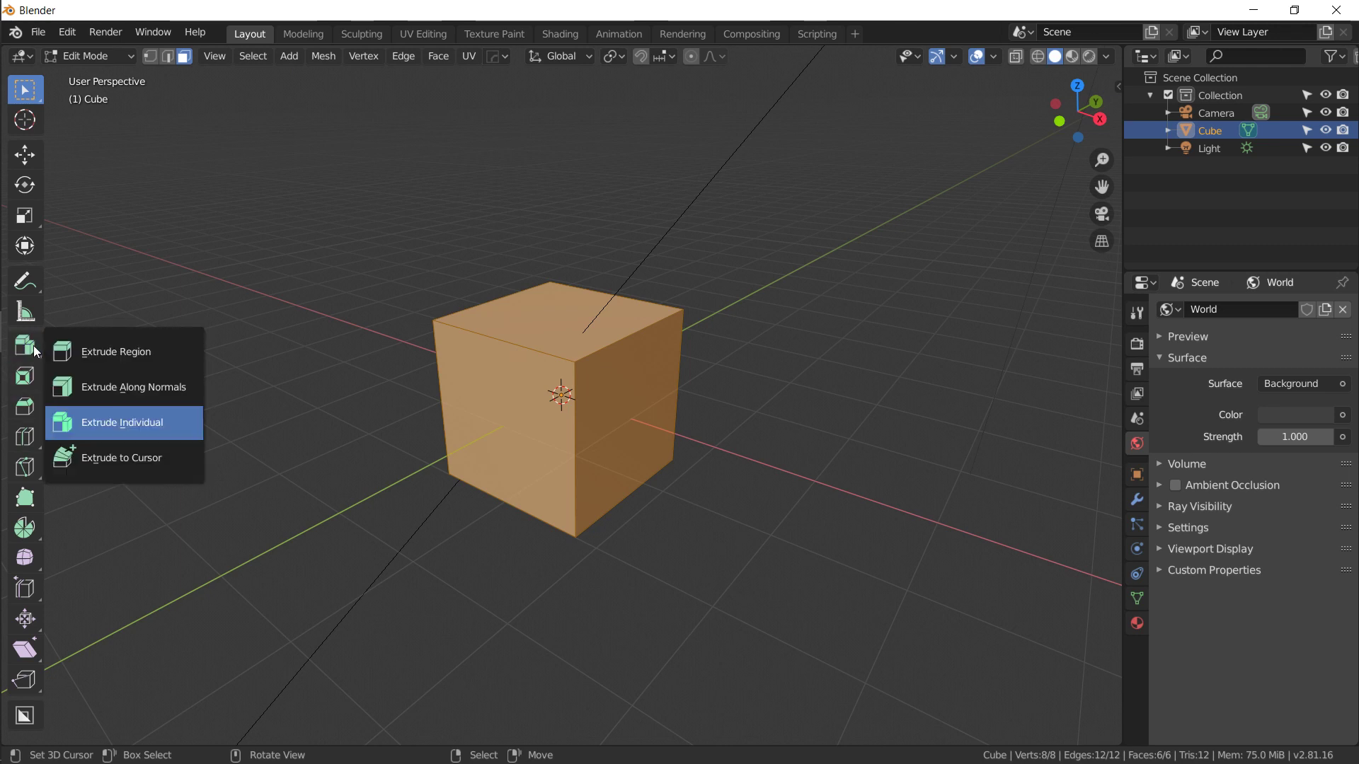
{"action": "left_click", "coordinate": [105, 418]}
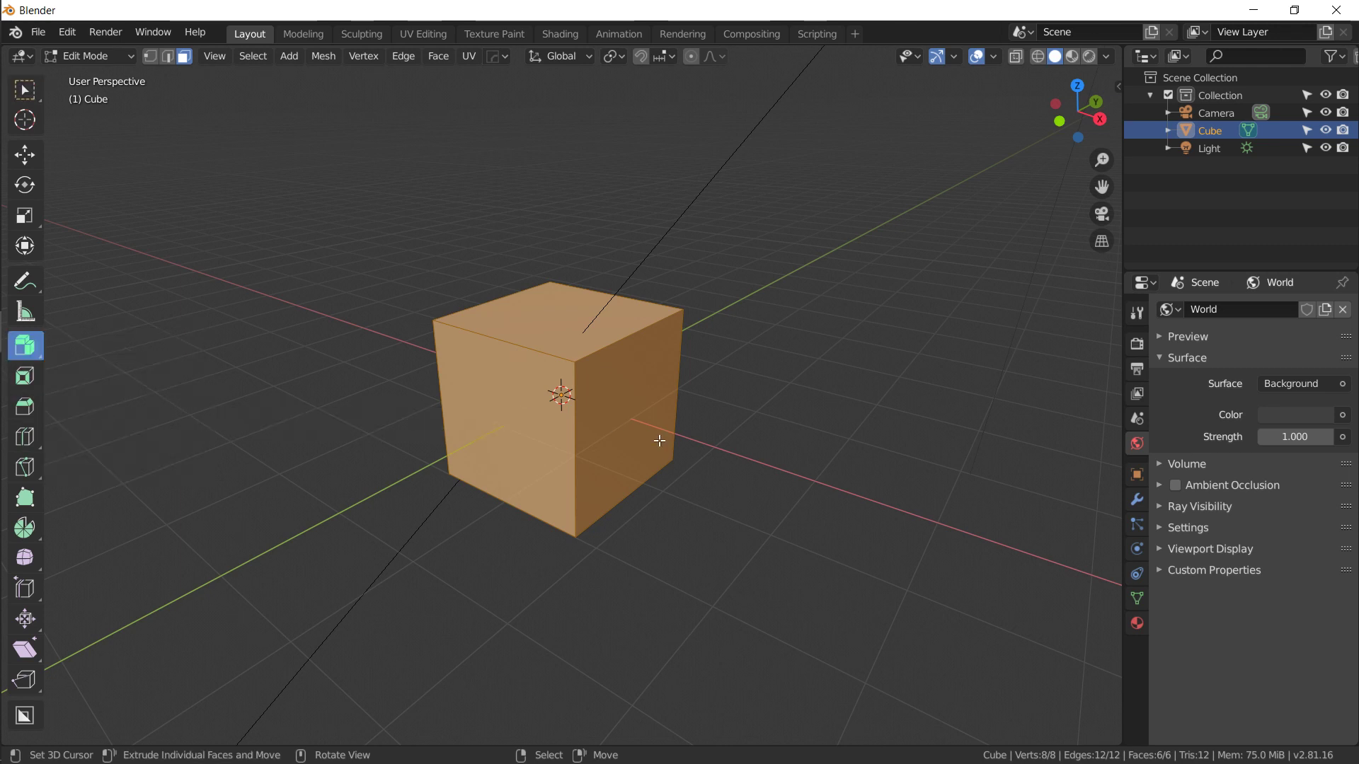
{"action": "left_click_drag", "start_coordinate": [658, 401], "coordinate": [835, 341]}
- Inset the extruded end faces, extrude them individually outward again, and return to Object Mode
{"action": "key", "text": "i"}
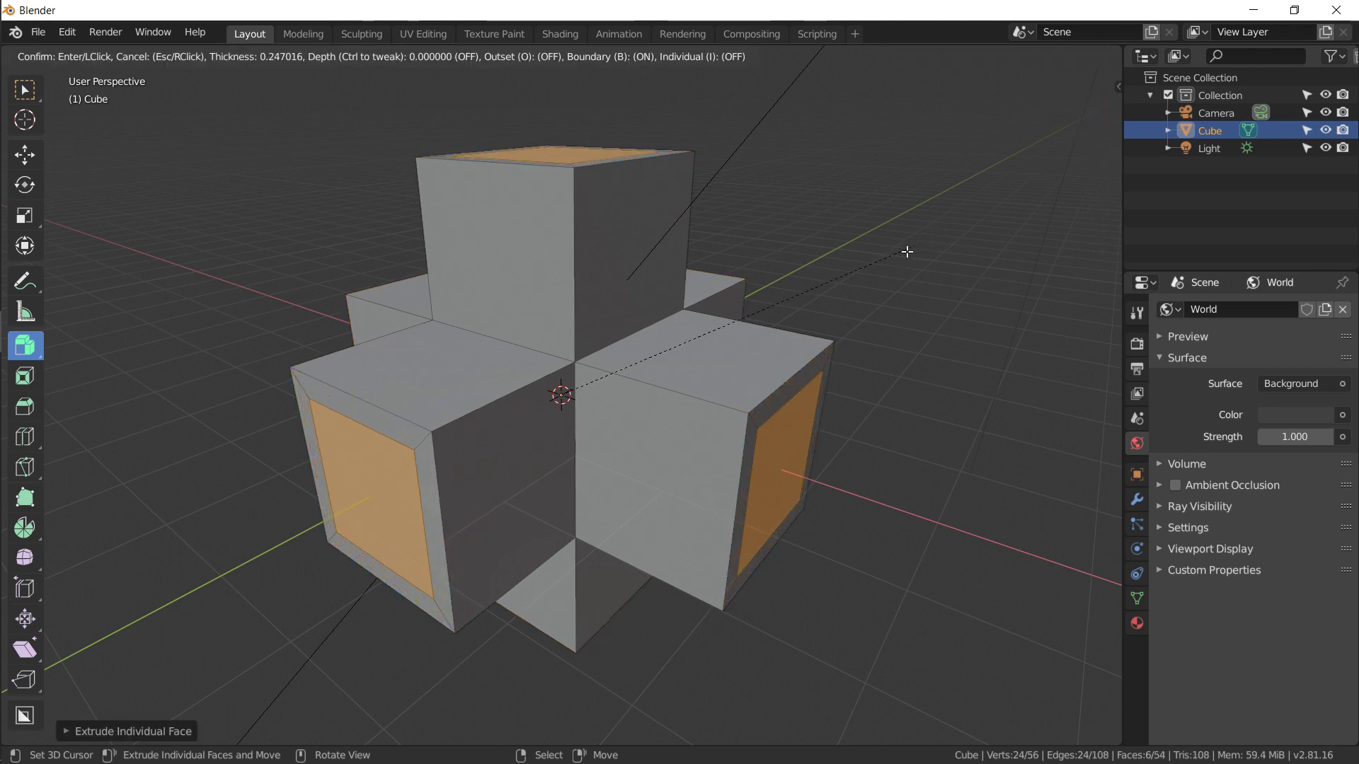
{"action": "left_click", "coordinate": [881, 283]}
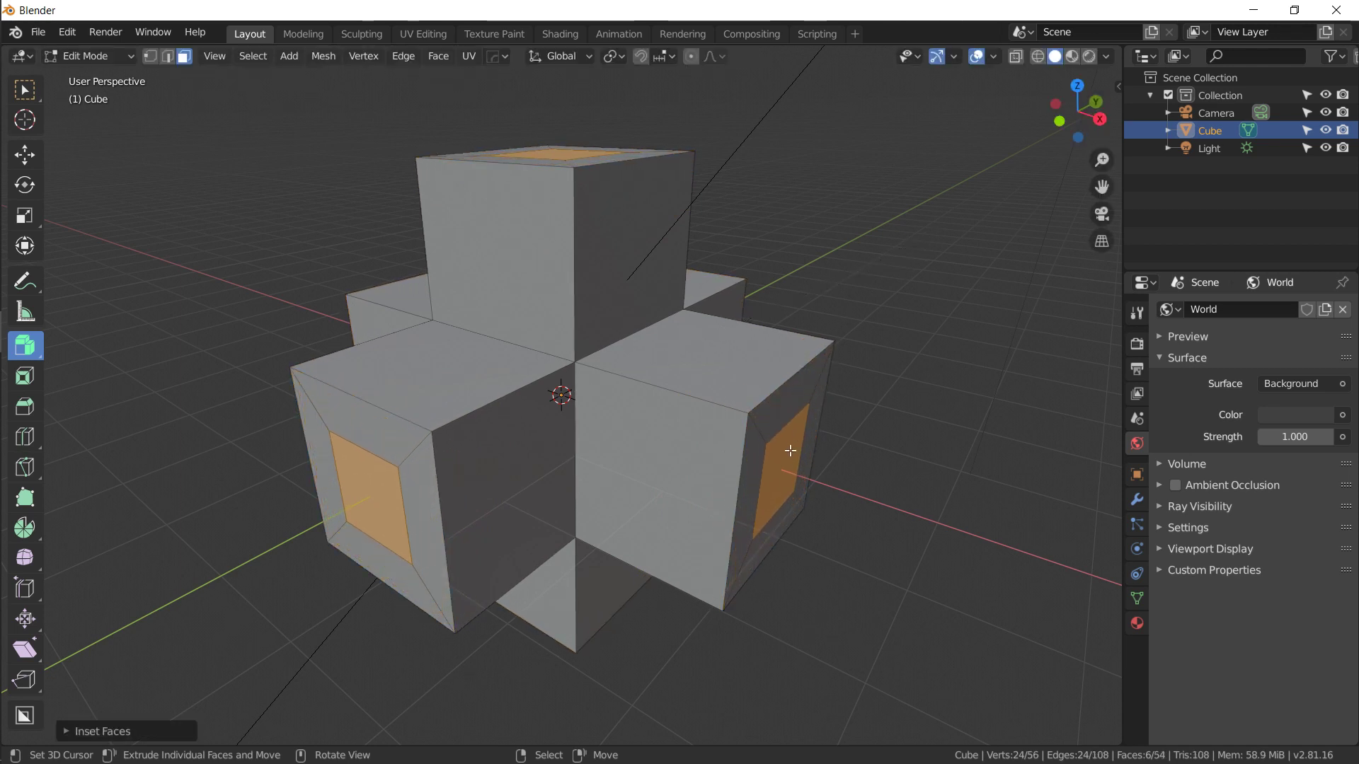
{"action": "left_click_drag", "start_coordinate": [836, 443], "coordinate": [952, 402]}
{"action": "key", "text": "Tab"}
{"action": "middle_click_drag", "start_coordinate": [837, 376], "coordinate": [810, 409]}
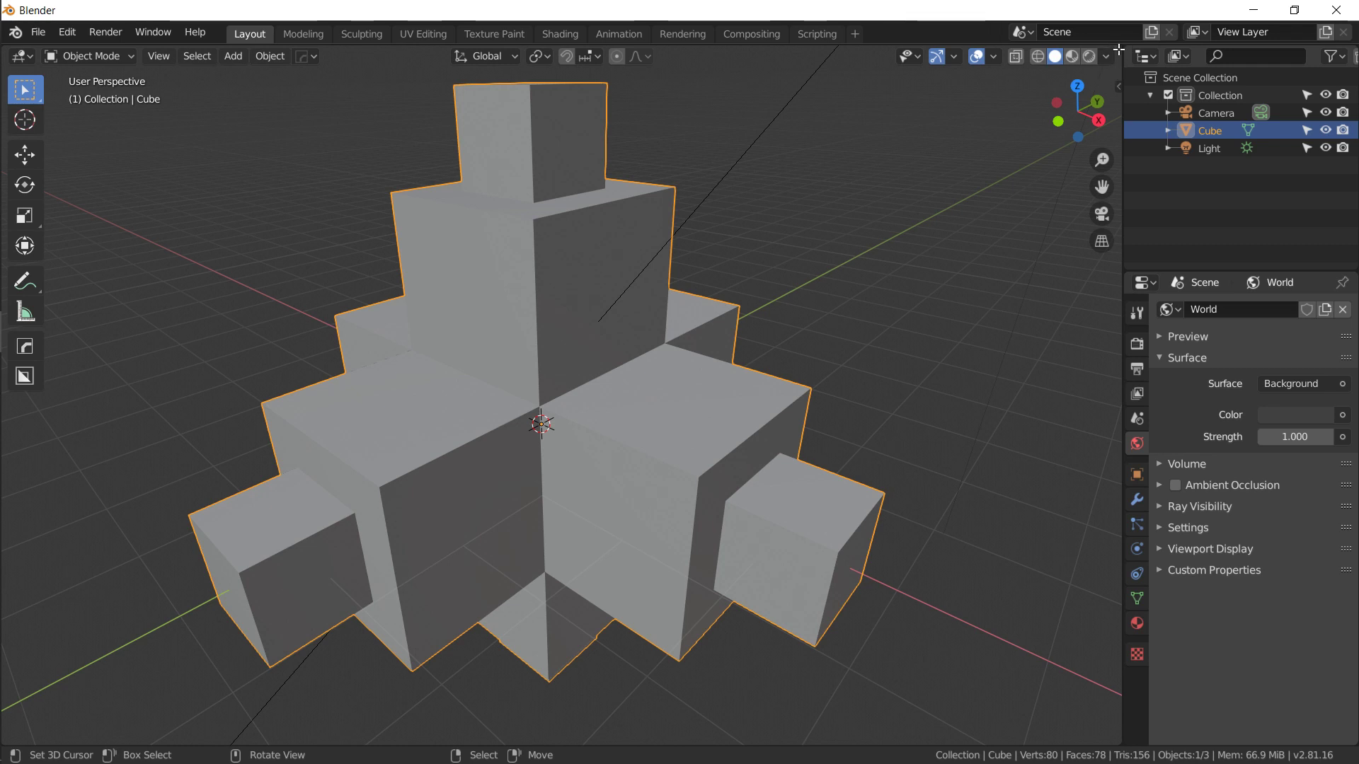
- Split the 3D viewport into upper and lower halves and turn the upper one into a Shader Editor
{"action": "left_click_drag", "start_coordinate": [1118, 47], "coordinate": [1080, 410]}
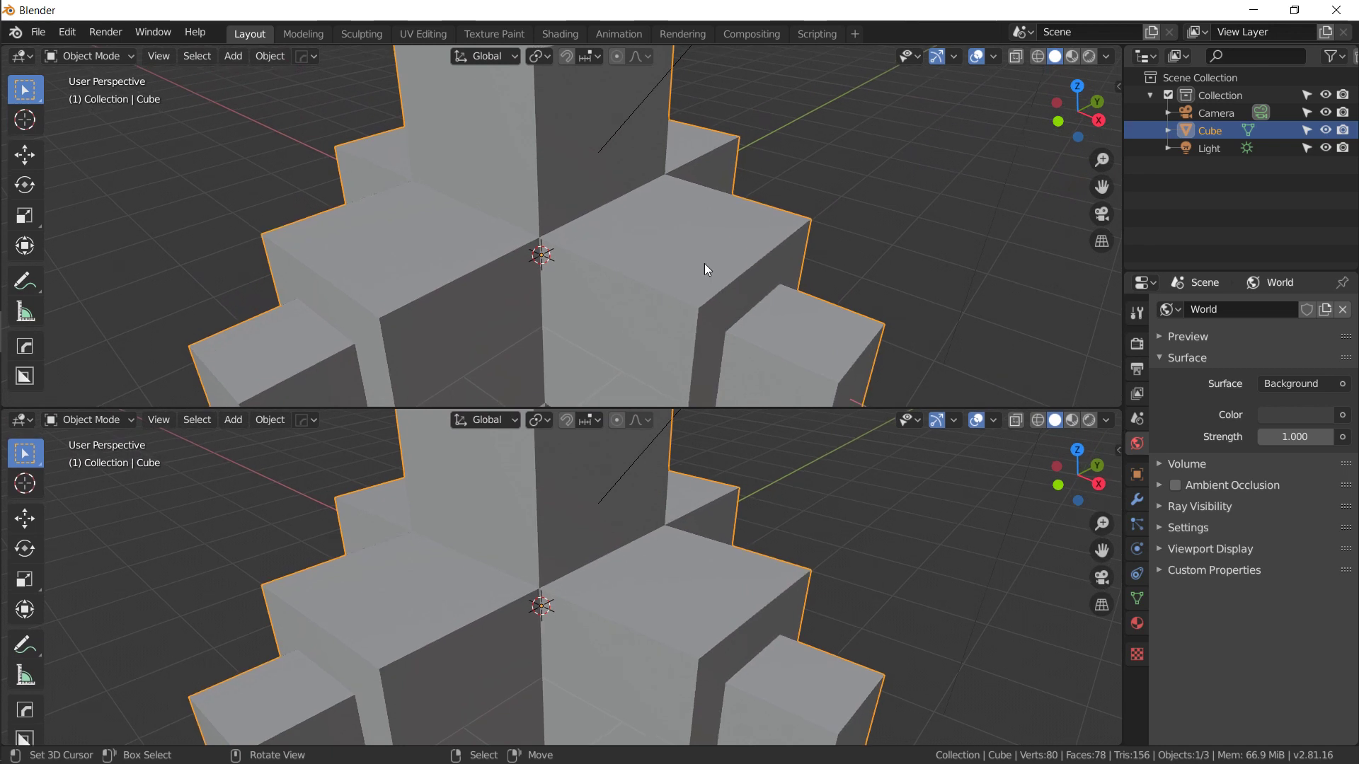
{"action": "left_click", "coordinate": [23, 57]}
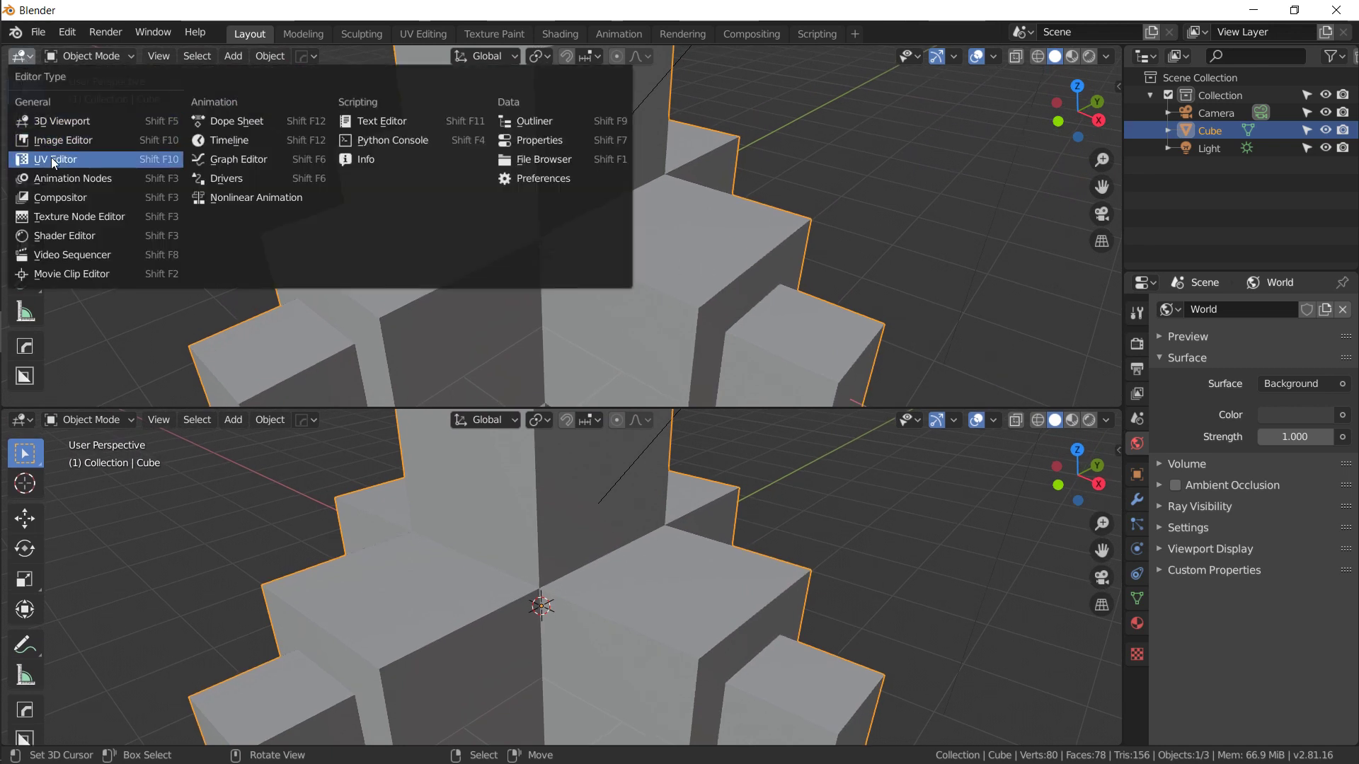
{"action": "left_click", "coordinate": [63, 235]}
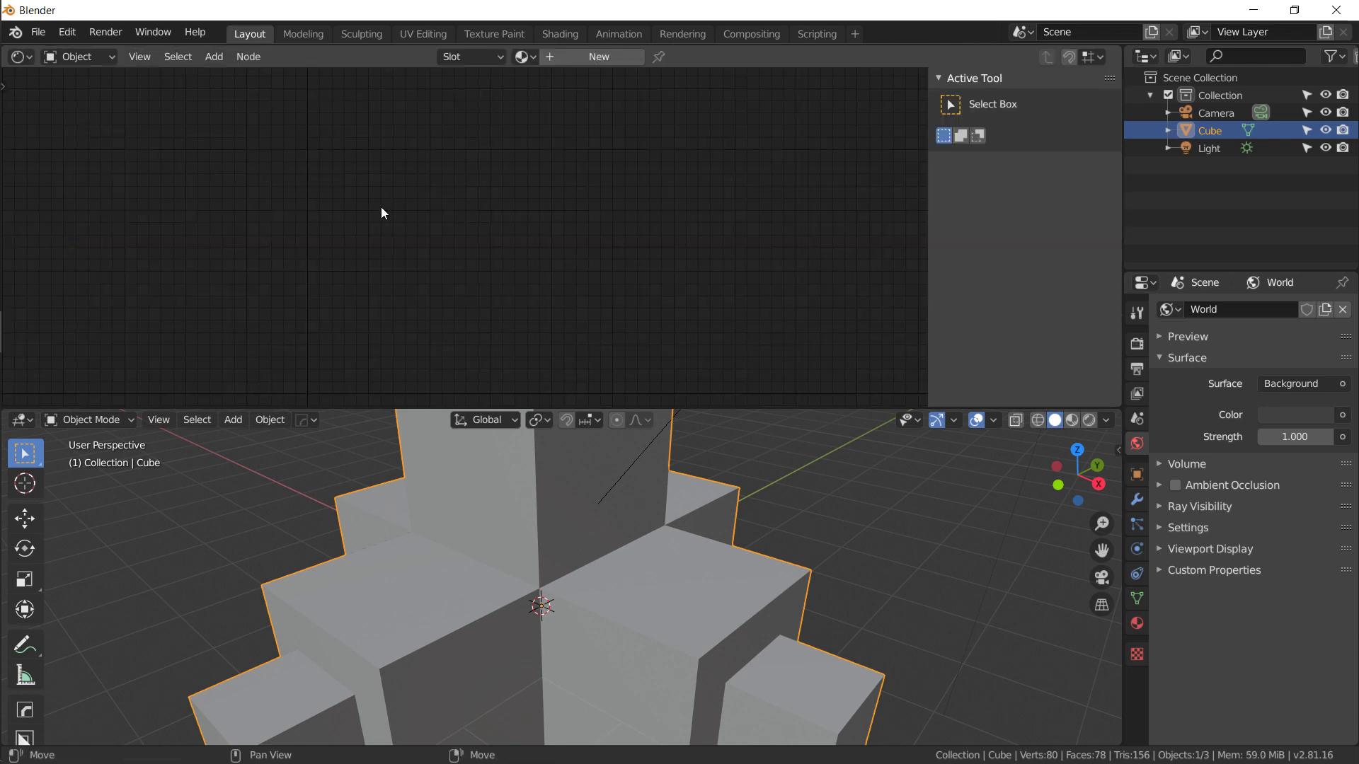
- Create a new material named "Scifi panels" for the cube and hide the node editor's sidebar
{"action": "left_click", "coordinate": [587, 57]}
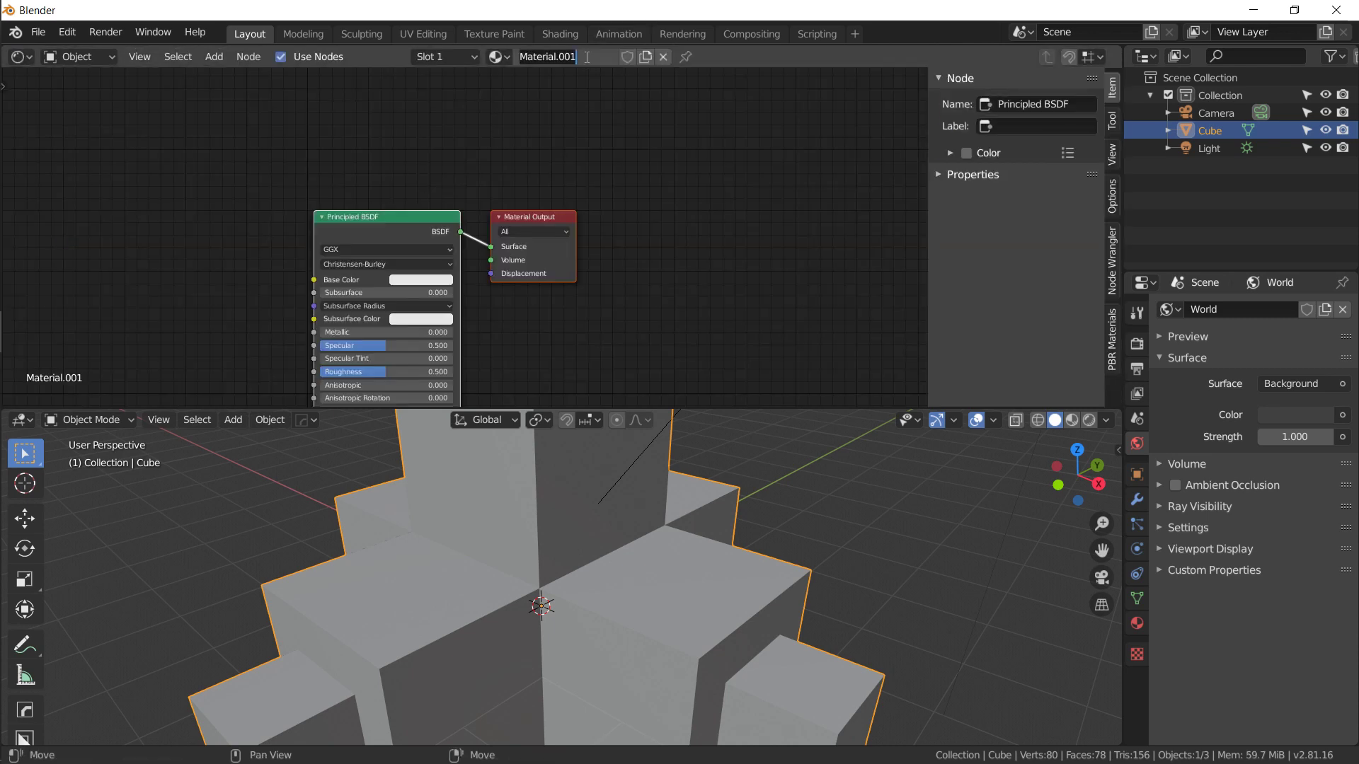
{"action": "type", "text": "Scifi panels"}
{"action": "key", "text": "Return"}
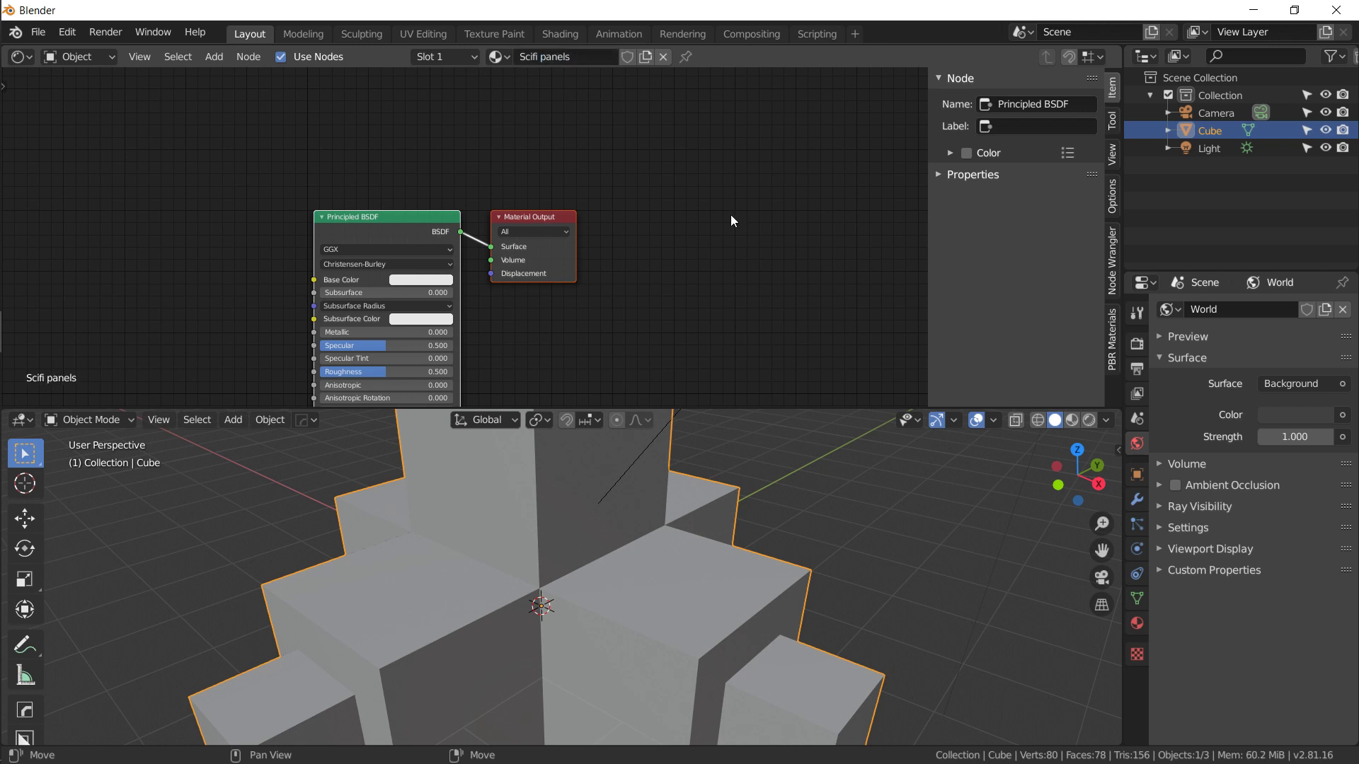
{"action": "key", "text": "n"}
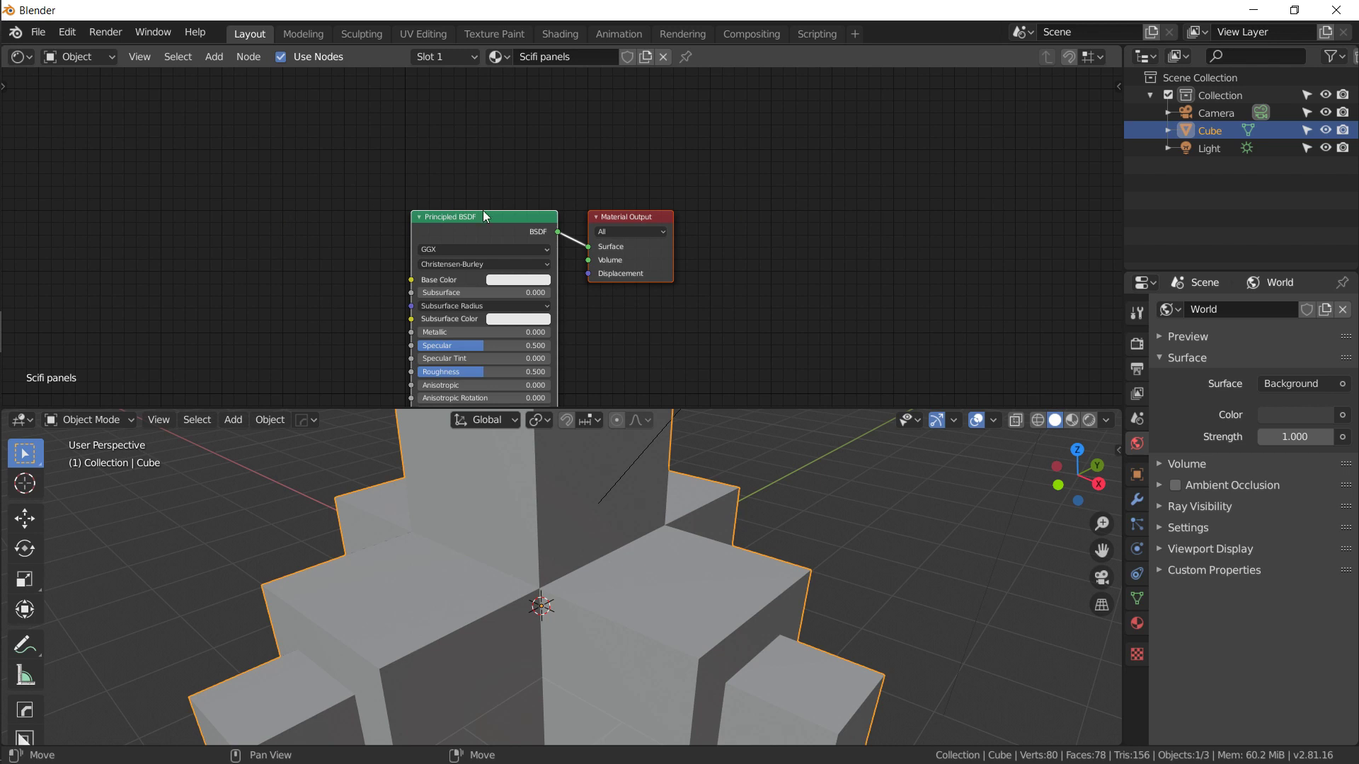
- Add a Texture Coordinate node at the far start of the node tree, well before the Principled BSDF
{"action": "left_click", "coordinate": [304, 286]}
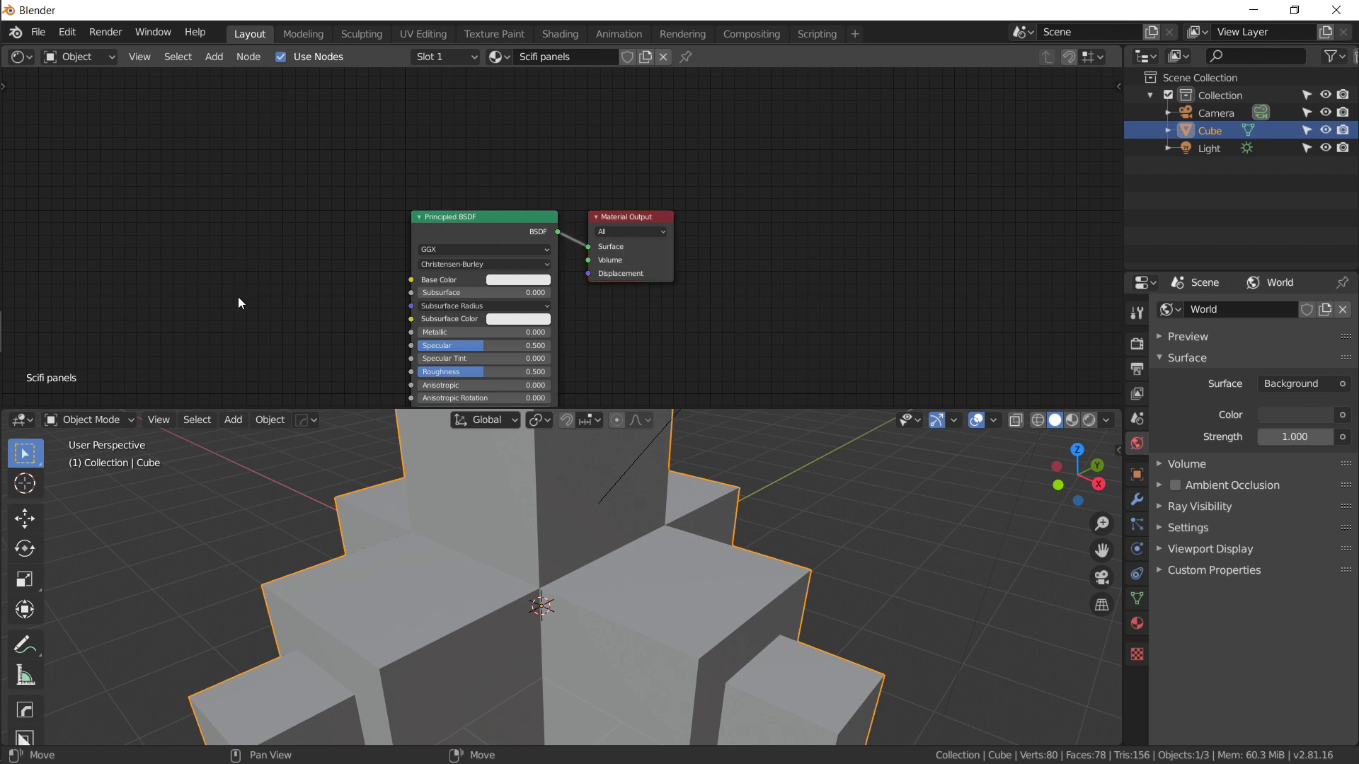
{"action": "key", "text": "alt"}
{"action": "left_click_drag", "start_coordinate": [238, 303], "coordinate": [649, 181], "text": "alt"}
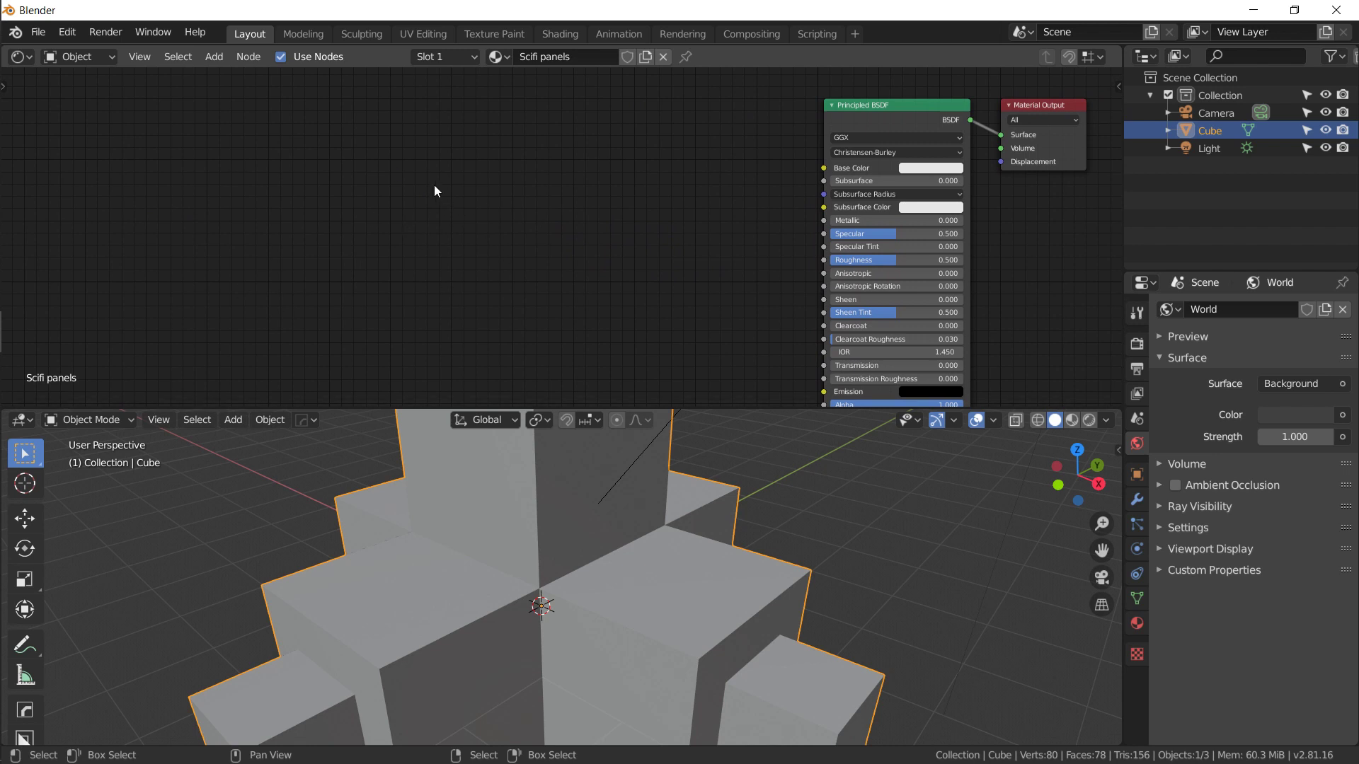
{"action": "key", "text": "shift+a"}
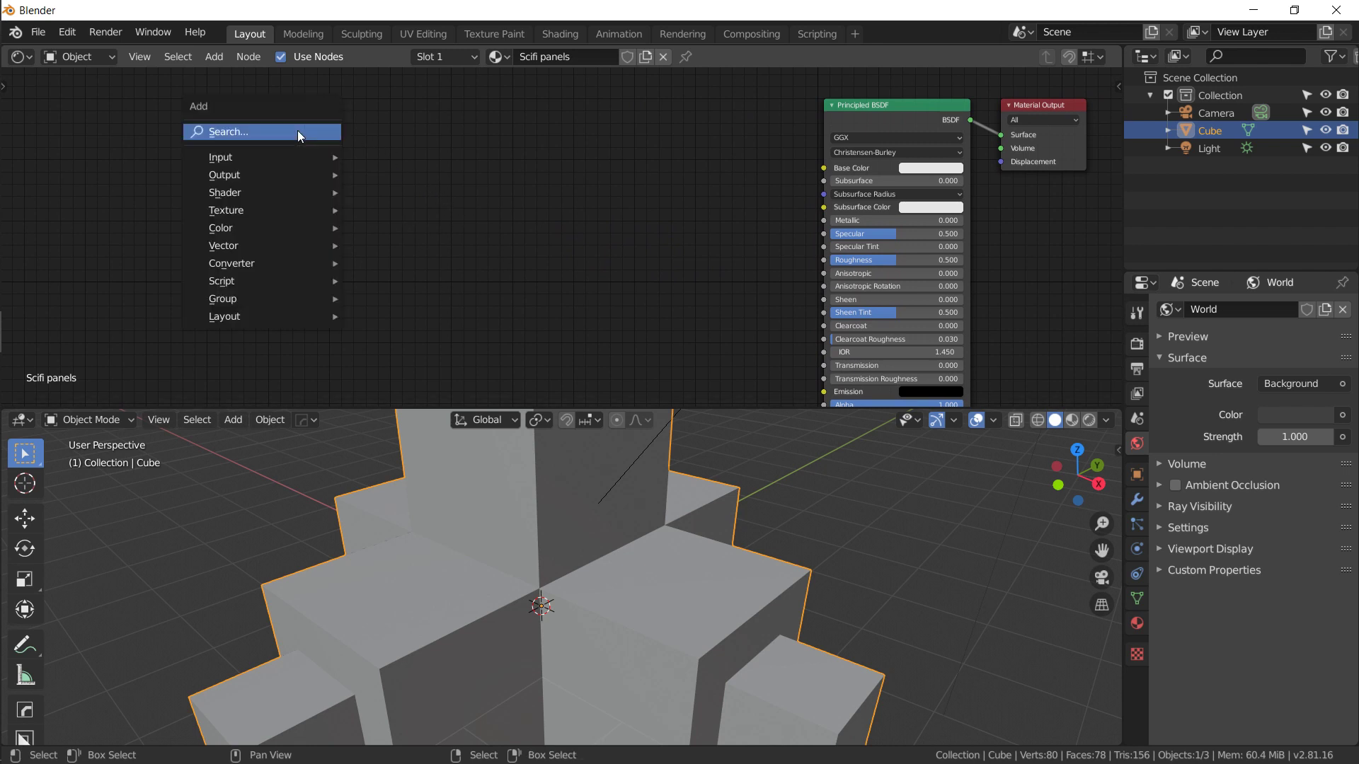
{"action": "left_click", "coordinate": [297, 131]}
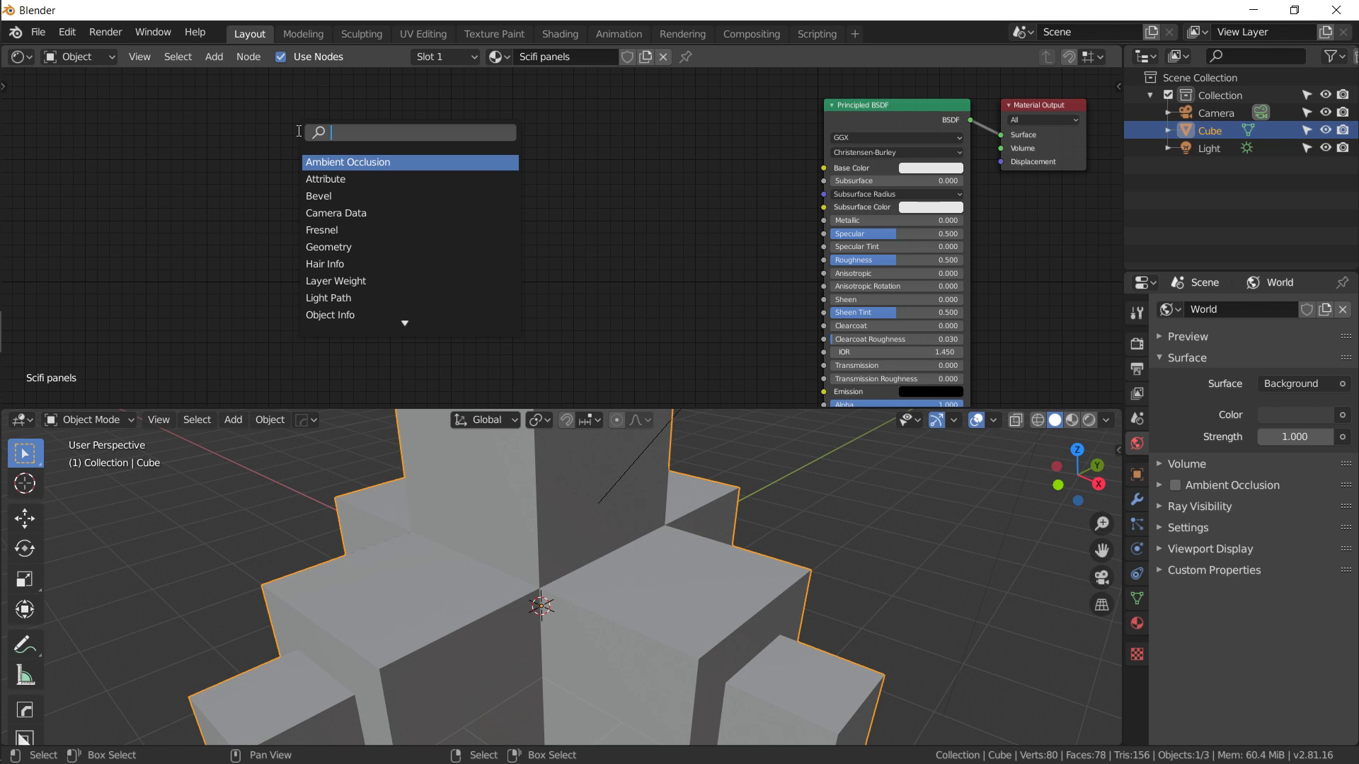
{"action": "type", "text": "tex"}
{"action": "key", "text": "Return"}
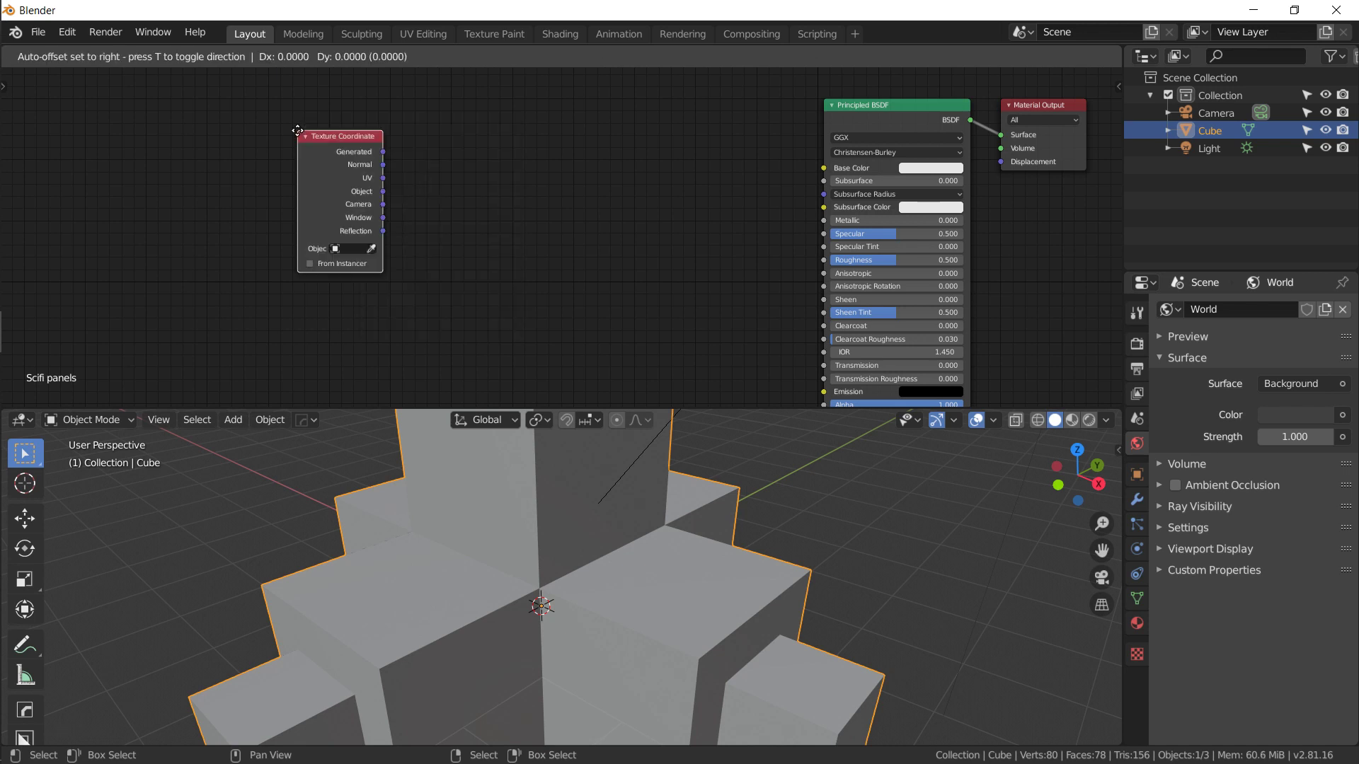
{"action": "left_click", "coordinate": [59, 165]}
- Add a Mapping node just after the Texture Coordinate node
{"action": "key", "text": "shift+a"}
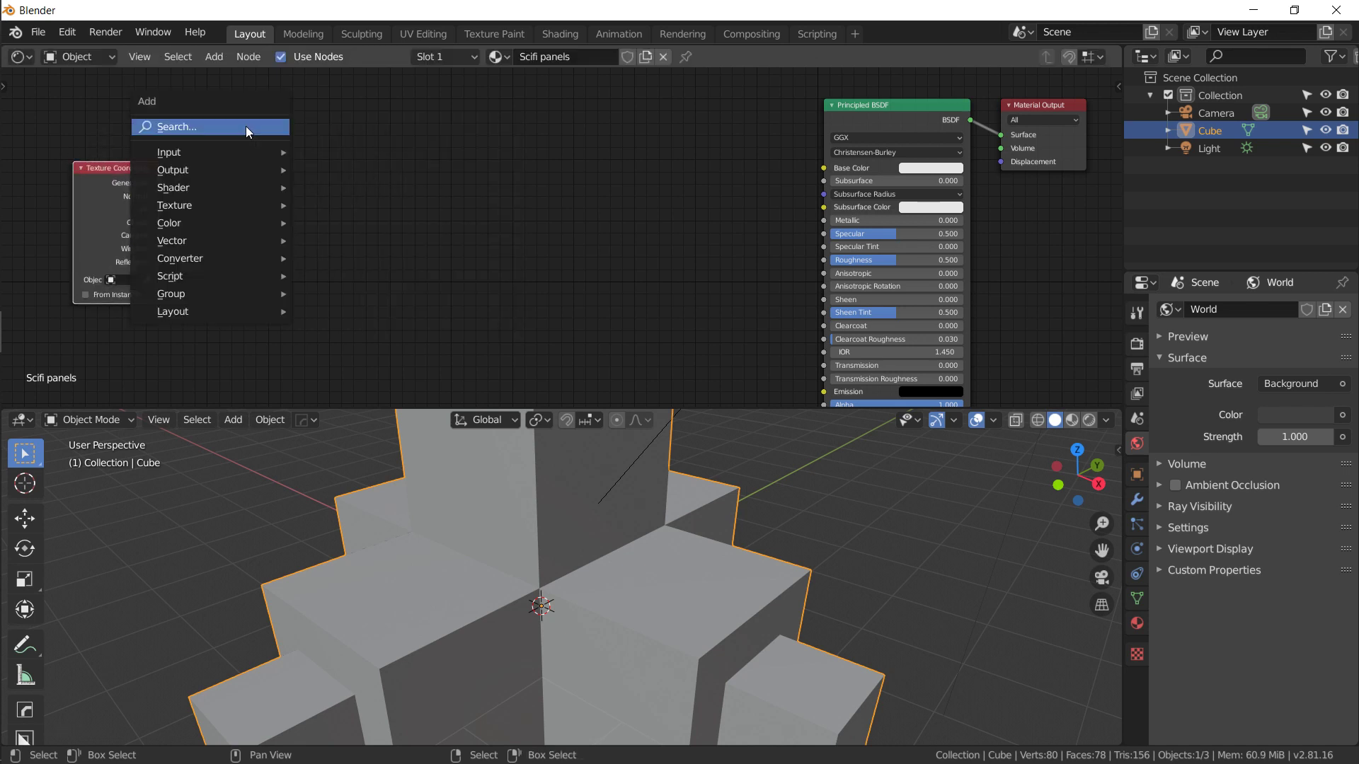
{"action": "left_click", "coordinate": [247, 127]}
{"action": "type", "text": "mapp"}
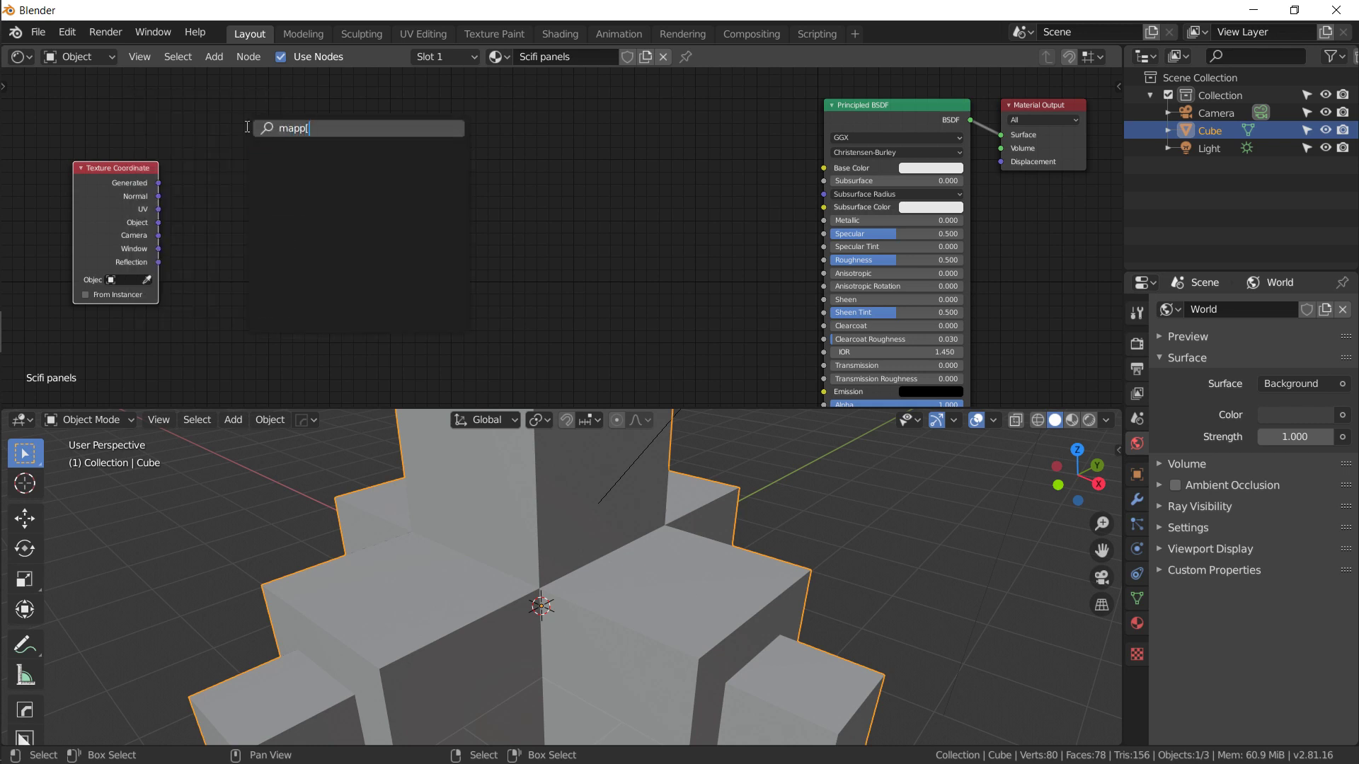
{"action": "key", "text": "Return"}
{"action": "left_click", "coordinate": [214, 128]}
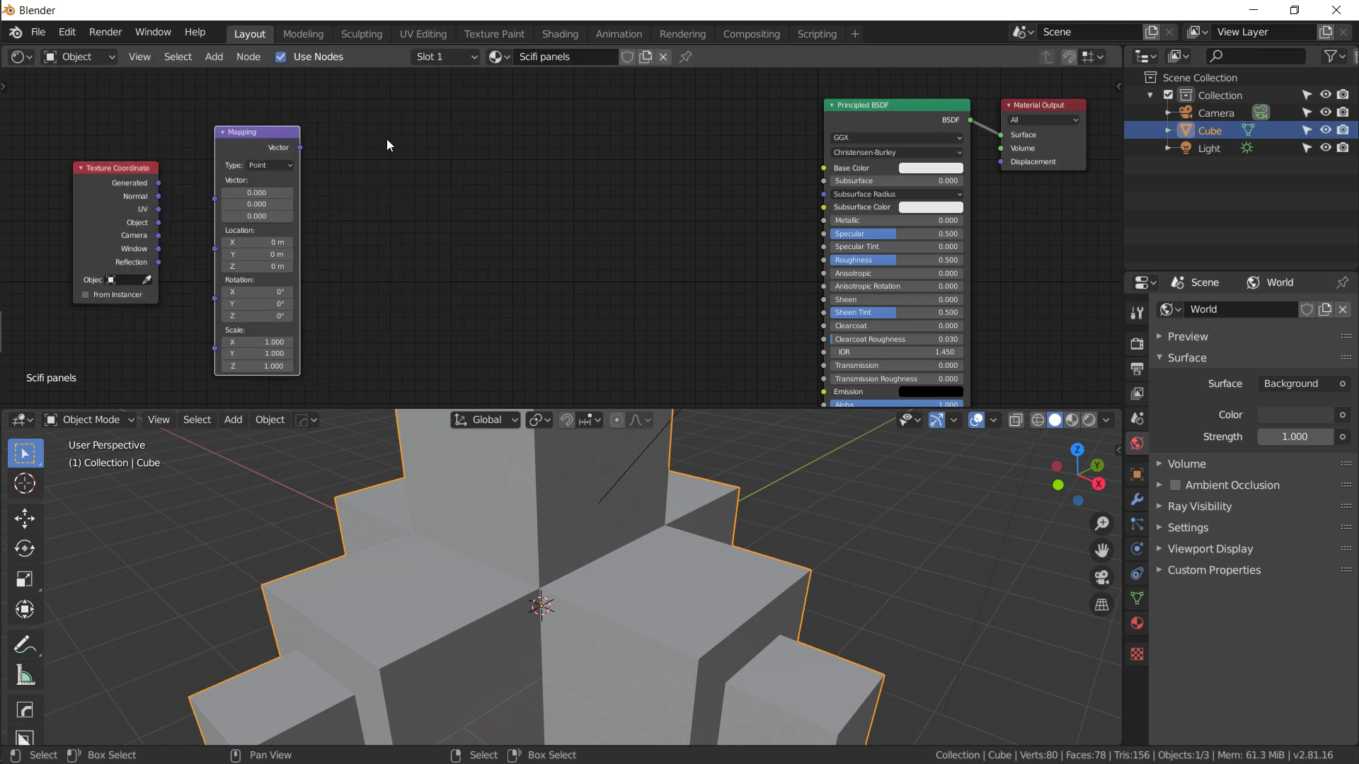
- Add a Voronoi Texture node after the Mapping node
{"action": "key", "text": "shift+a"}
{"action": "left_click", "coordinate": [386, 139]}
{"action": "type", "text": "voro"}
{"action": "key", "text": "Return"}
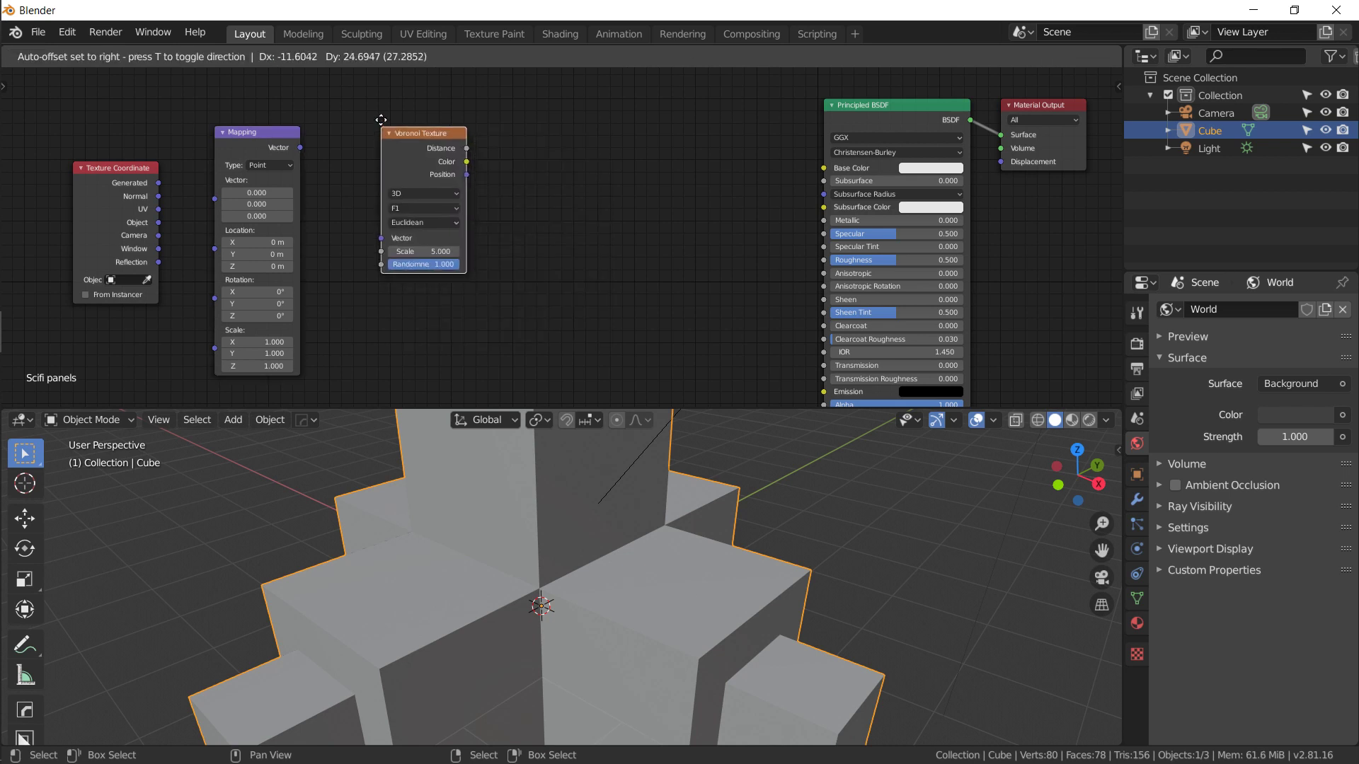
{"action": "left_click", "coordinate": [393, 90]}
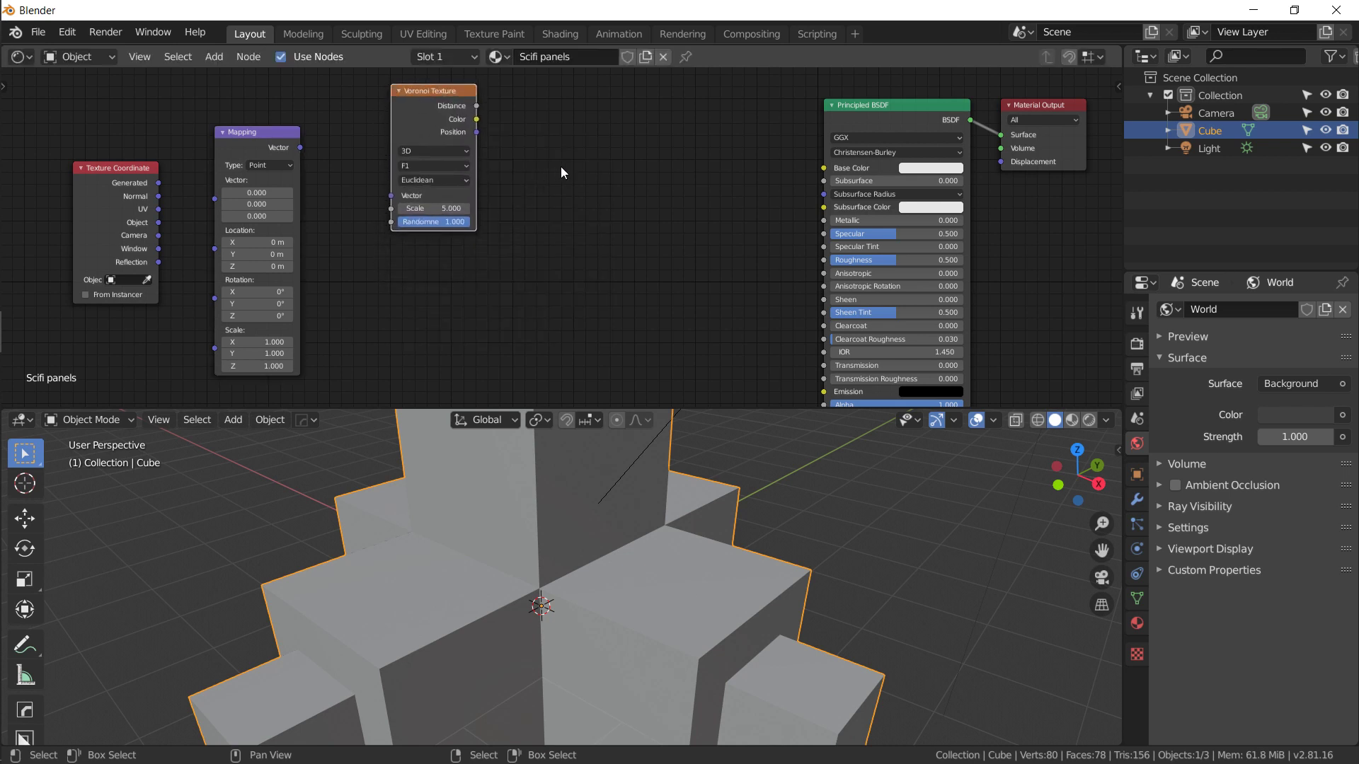
- Add a ColorRamp node between the Voronoi Texture and the Principled BSDF
{"action": "key", "text": "shift+a"}
{"action": "left_click", "coordinate": [565, 138]}
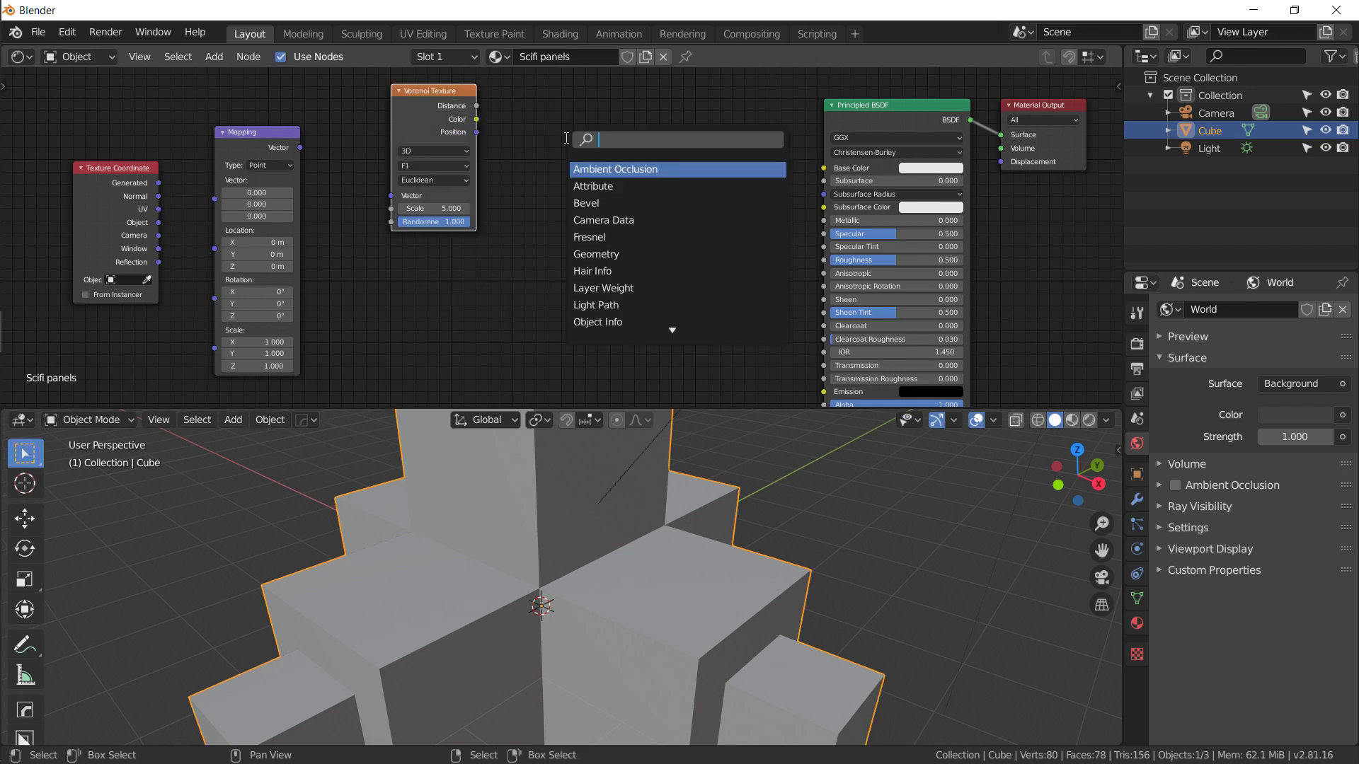
{"action": "type", "text": "ramp"}
{"action": "key", "text": "Return"}
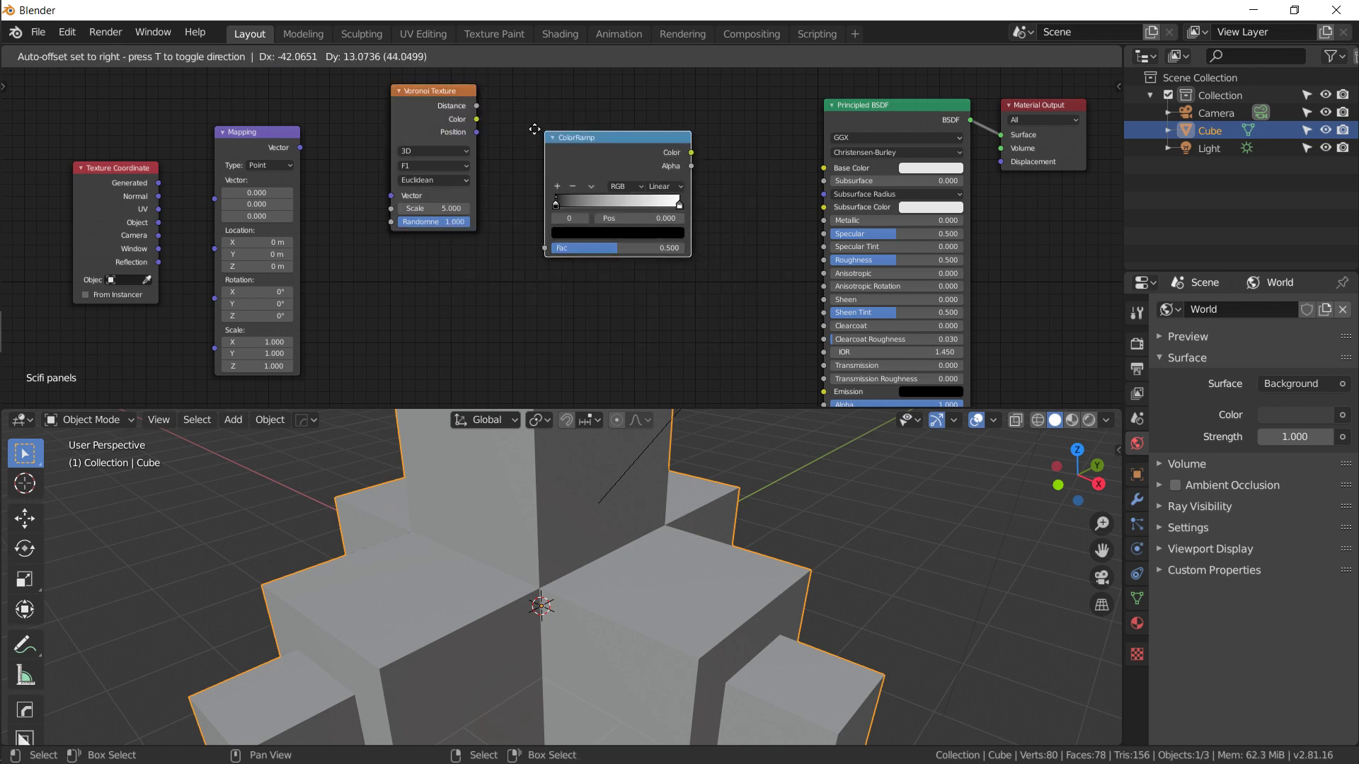
{"action": "left_click", "coordinate": [514, 127]}
- Add a MixRGB node between the ColorRamp and the Principled BSDF
{"action": "key", "text": "shift+a"}
{"action": "left_click", "coordinate": [663, 309]}
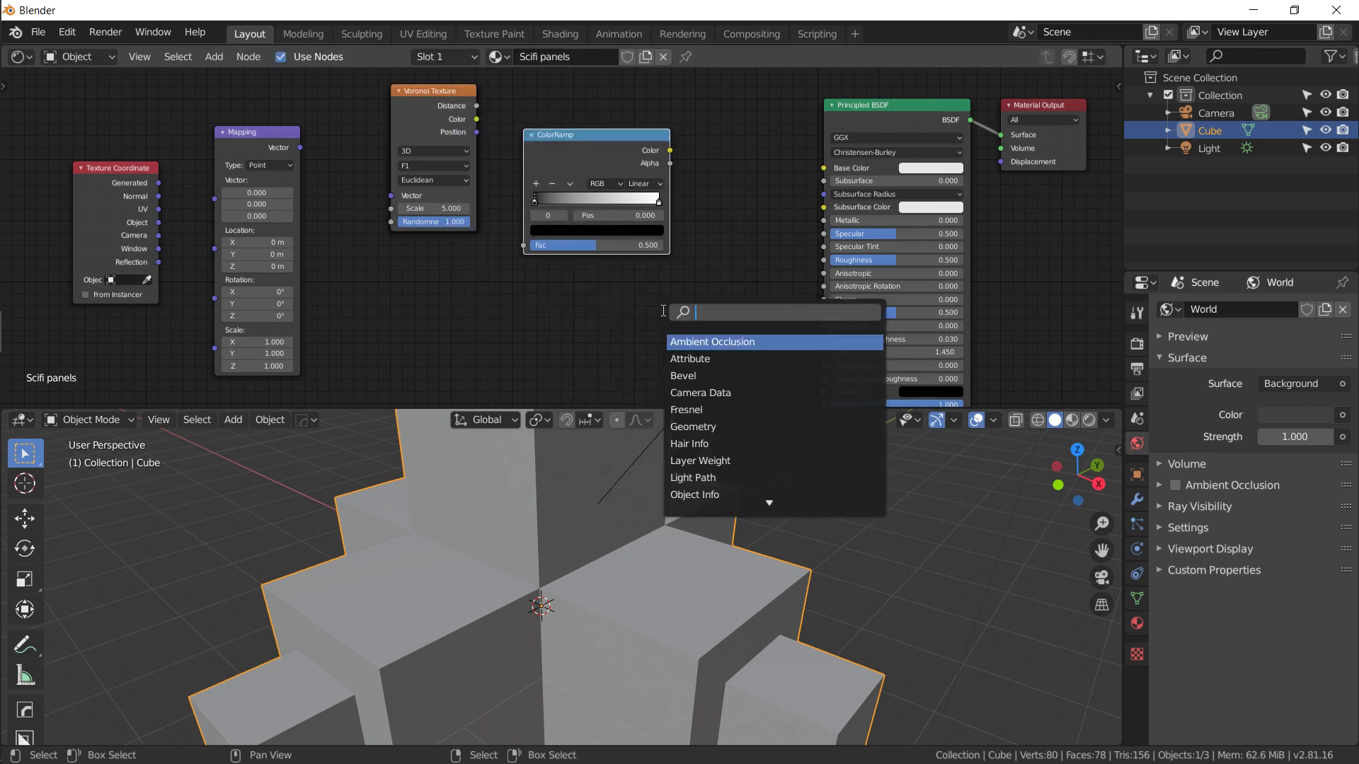
{"action": "type", "text": "mix"}
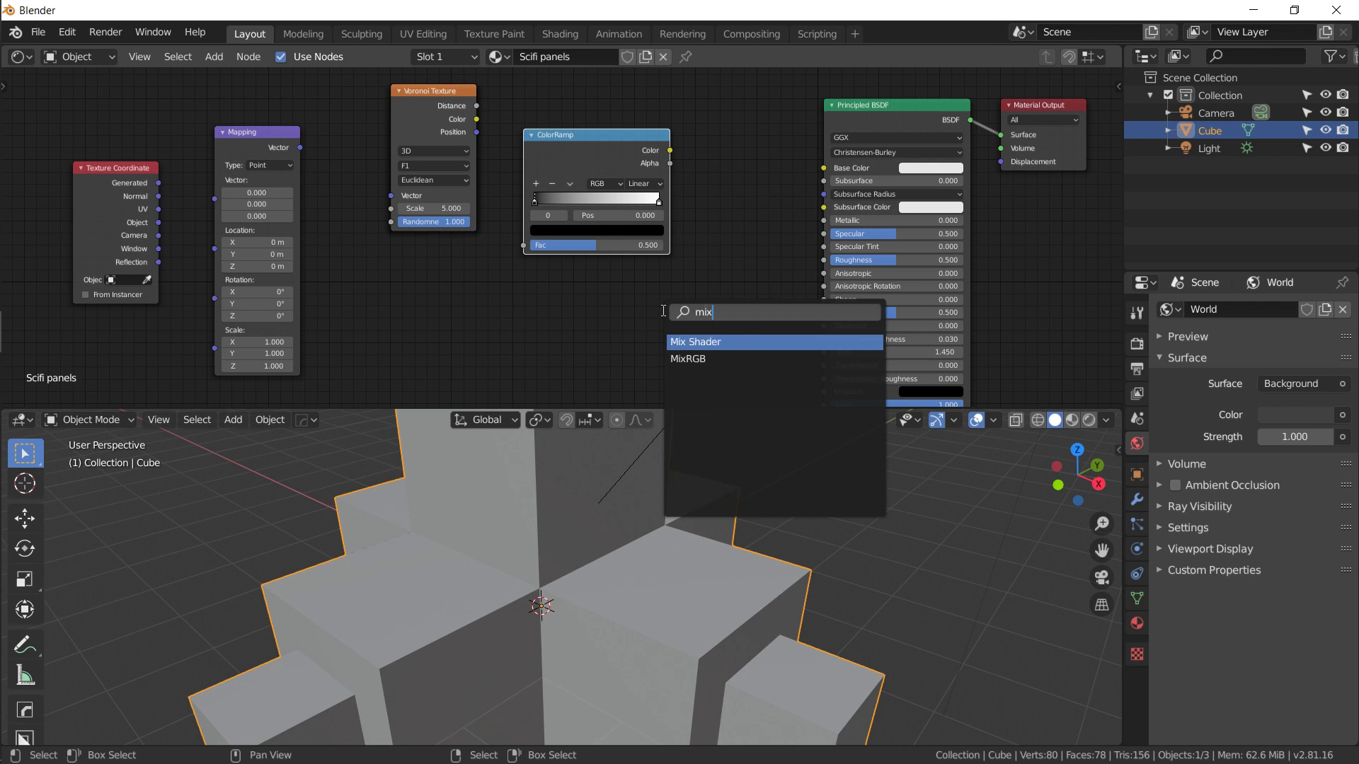
{"action": "key", "text": "Down"}
{"action": "key", "text": "Return"}
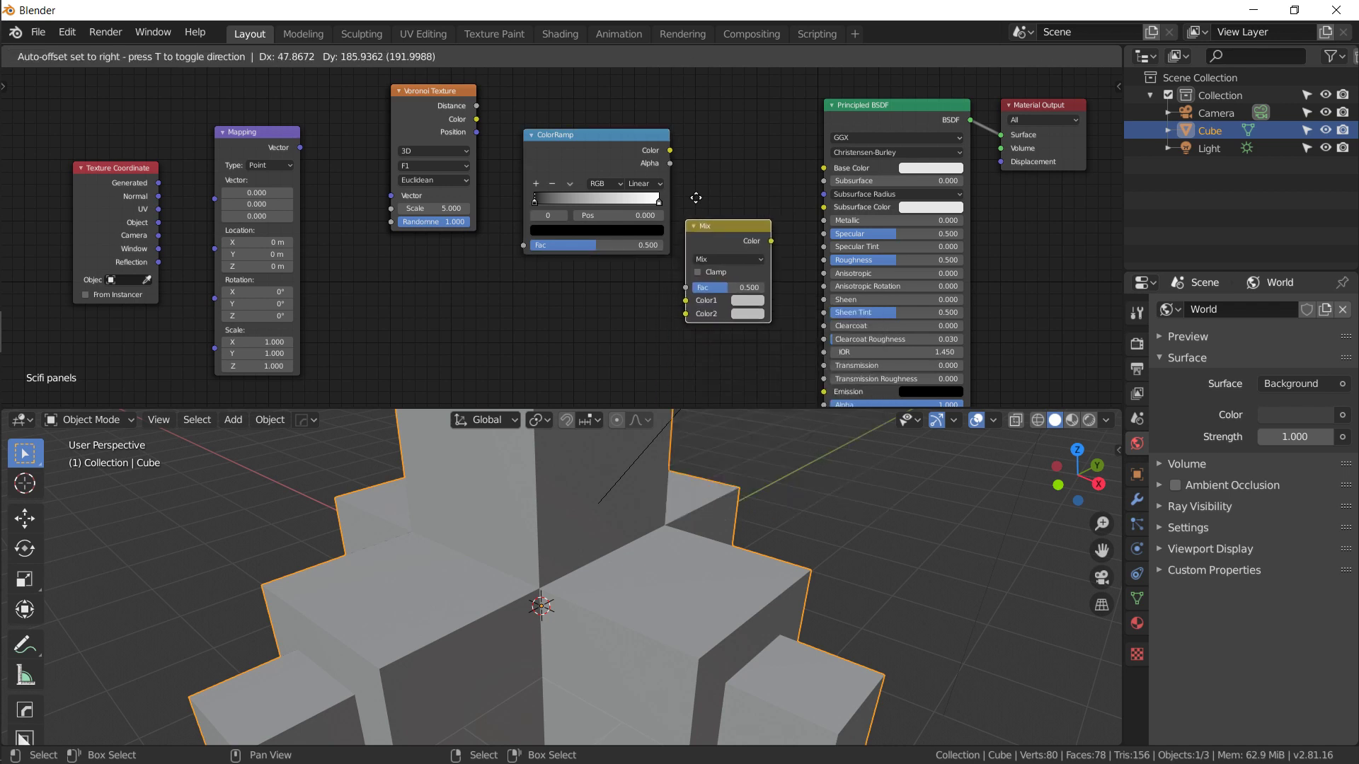
{"action": "left_click", "coordinate": [706, 186]}
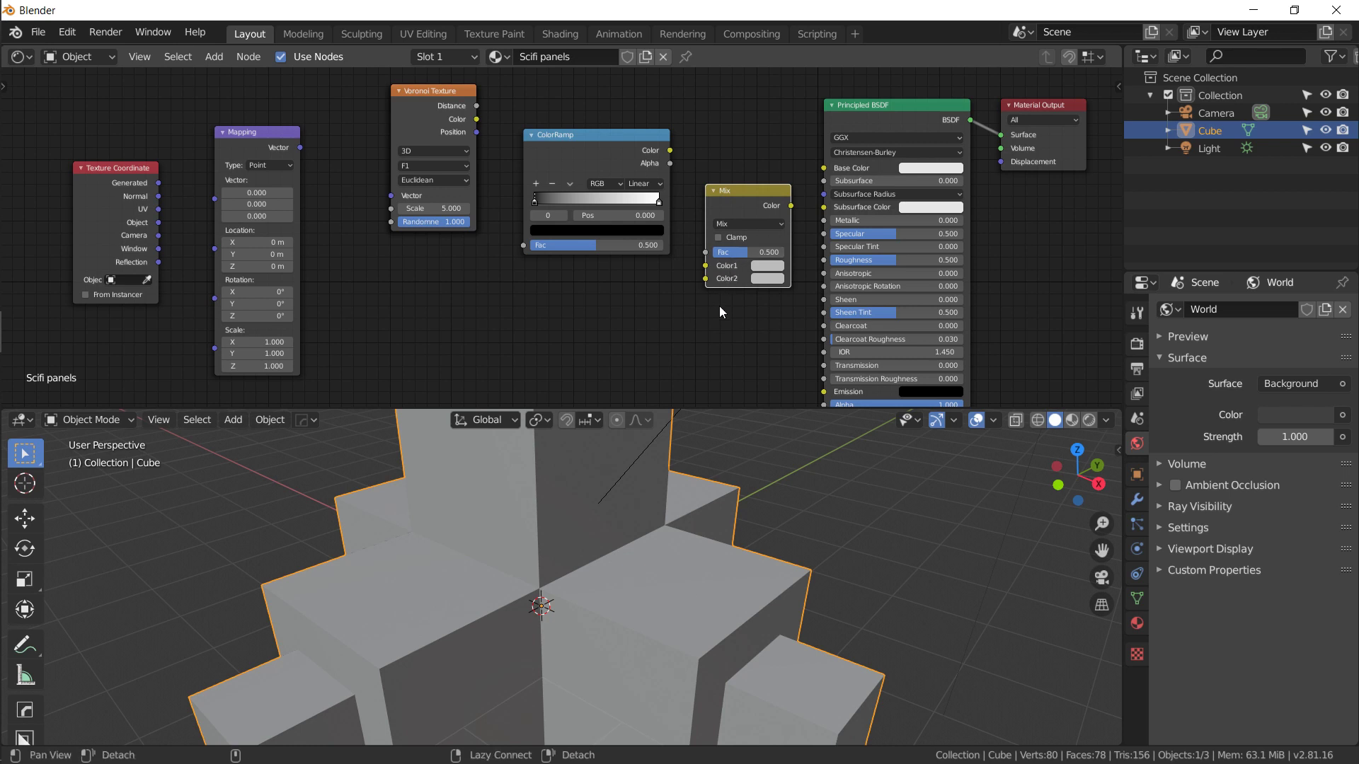
- Move the Principled BSDF and Material Output nodes farther right to make room after the Mix node
{"action": "left_click_drag", "start_coordinate": [722, 307], "coordinate": [615, 310], "text": "alt"}
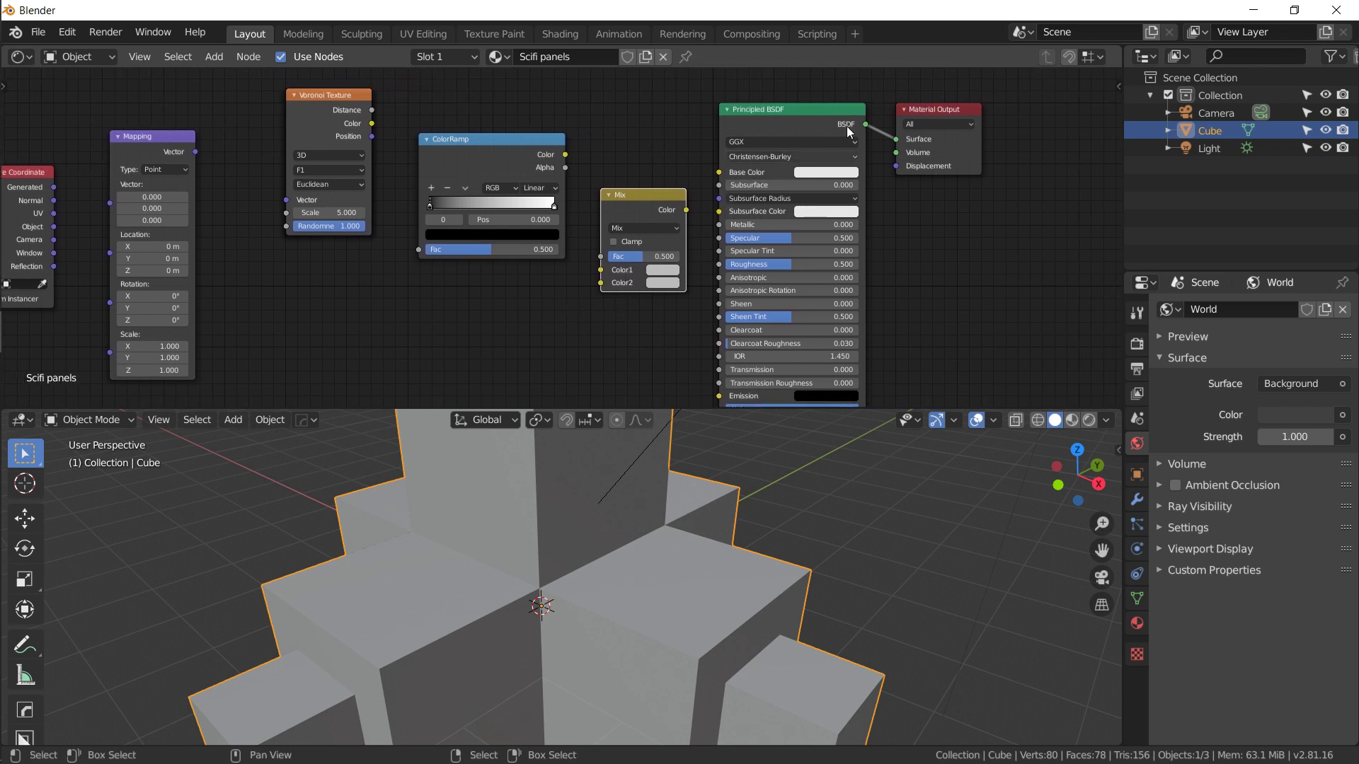
{"action": "key", "text": "g"}
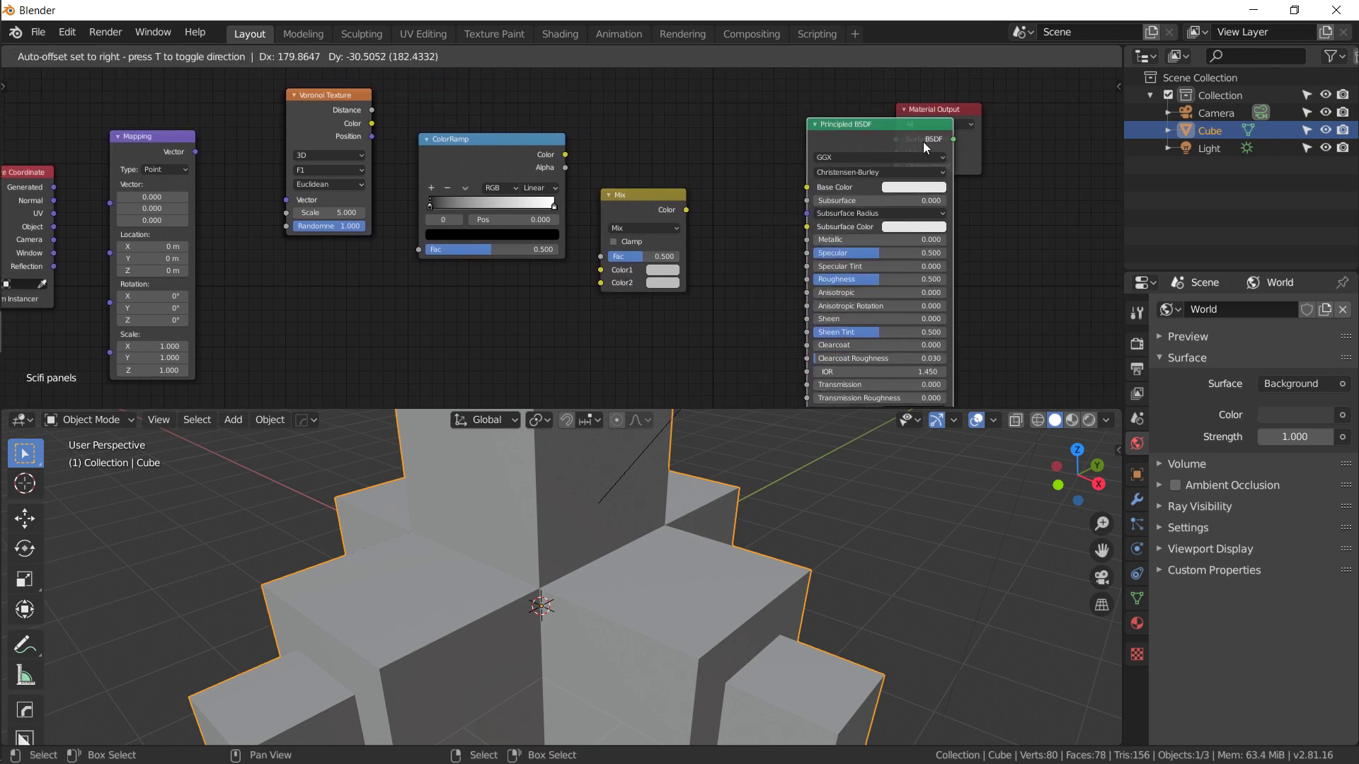
{"action": "left_click", "coordinate": [946, 113]}
{"action": "left_click", "coordinate": [946, 113]}
{"action": "key", "text": "g"}
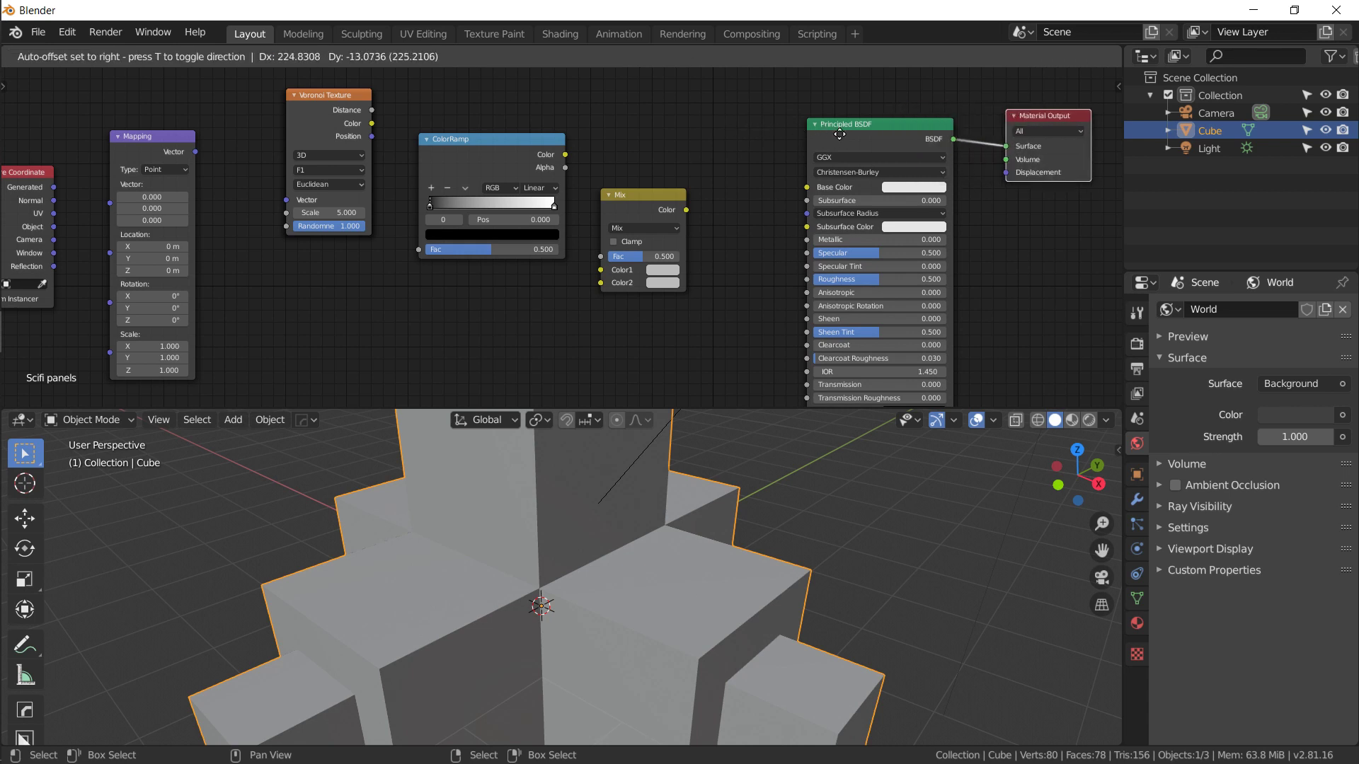
{"action": "left_click", "coordinate": [843, 141]}
- Add a Bump node below the Mix node, before the Principled BSDF
{"action": "left_click_drag", "start_coordinate": [733, 193], "coordinate": [716, 183], "text": "alt"}
{"action": "key", "text": "shift+a"}
{"action": "left_click", "coordinate": [704, 147]}
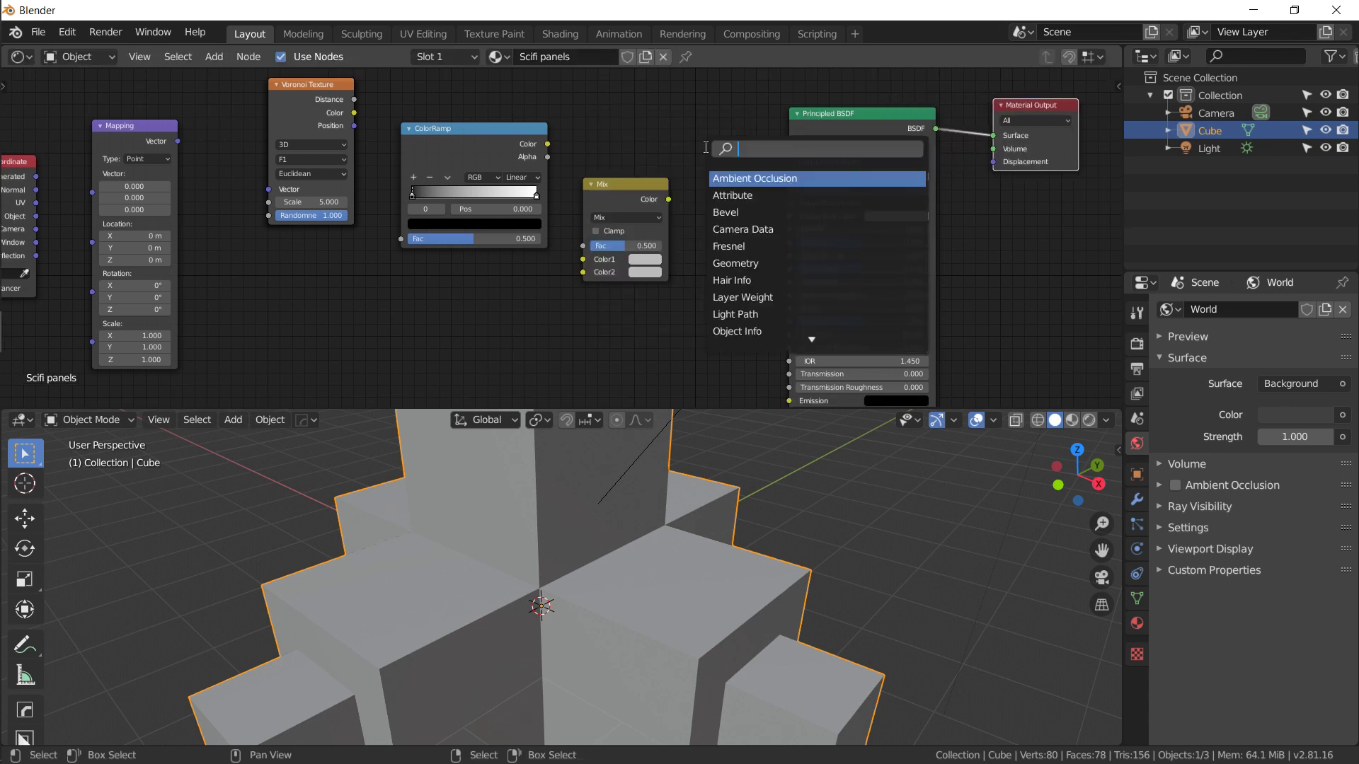
{"action": "type", "text": "bump"}
{"action": "key", "text": "Return"}
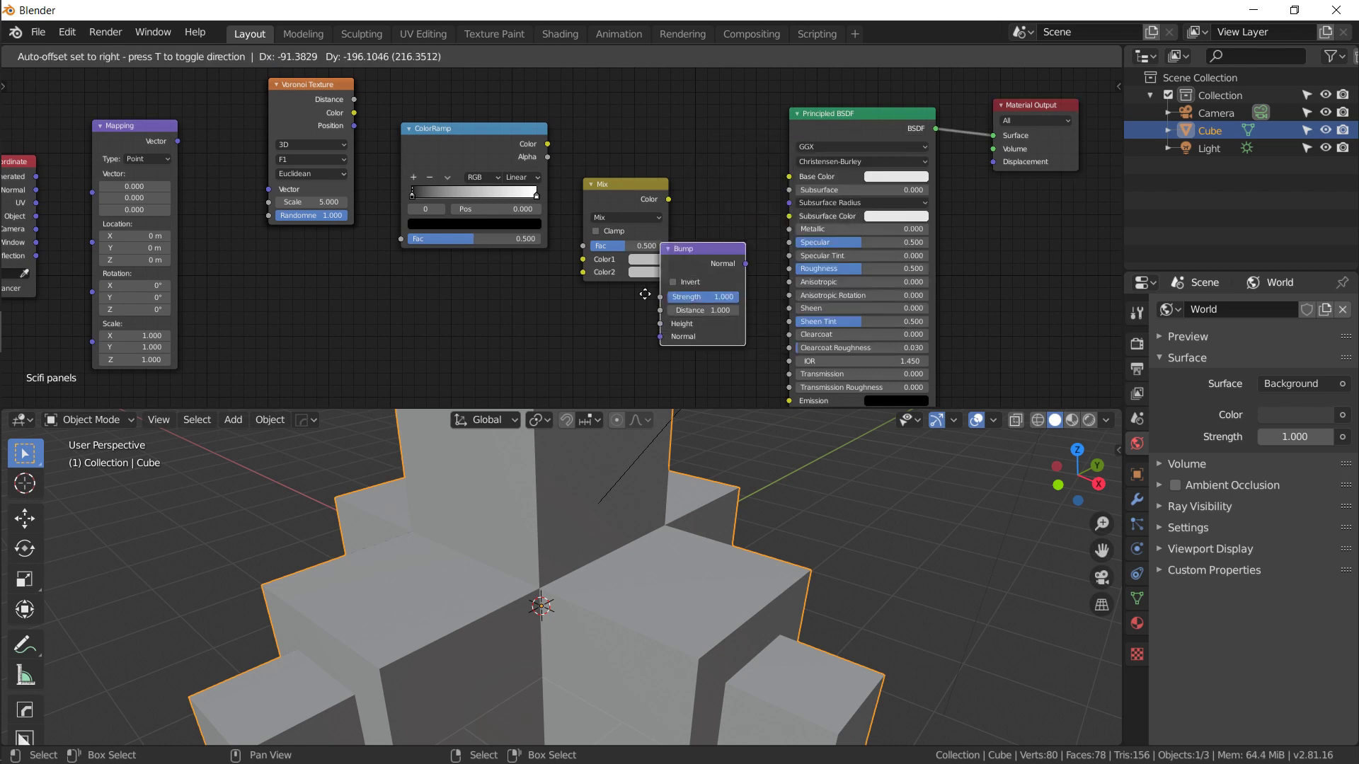
{"action": "left_click", "coordinate": [626, 382]}
- Connect the Texture Coordinate's Generated output to the Mapping Vector input, and the Mapping output to the Voronoi Texture's Vector input
{"action": "middle_click_drag", "start_coordinate": [497, 307], "coordinate": [643, 278]}
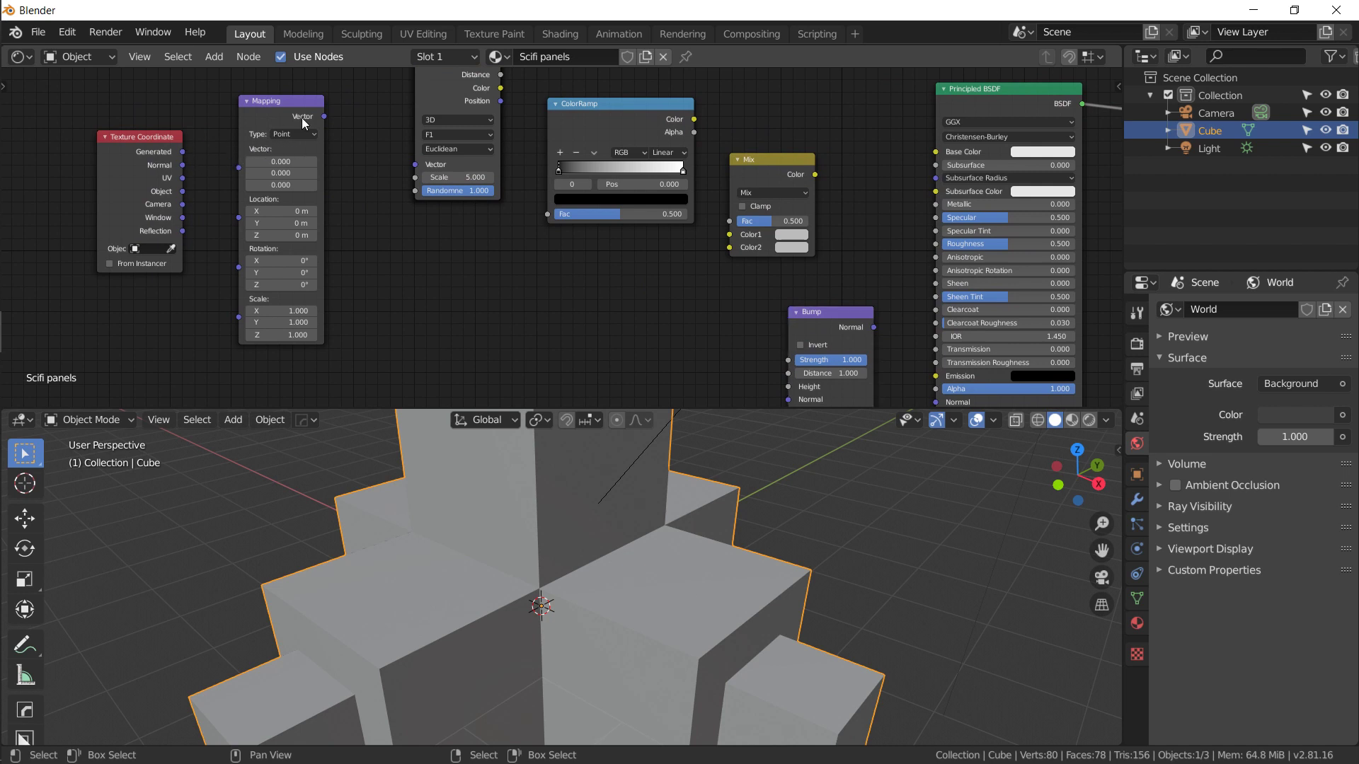
{"action": "left_click_drag", "start_coordinate": [183, 152], "coordinate": [241, 168]}
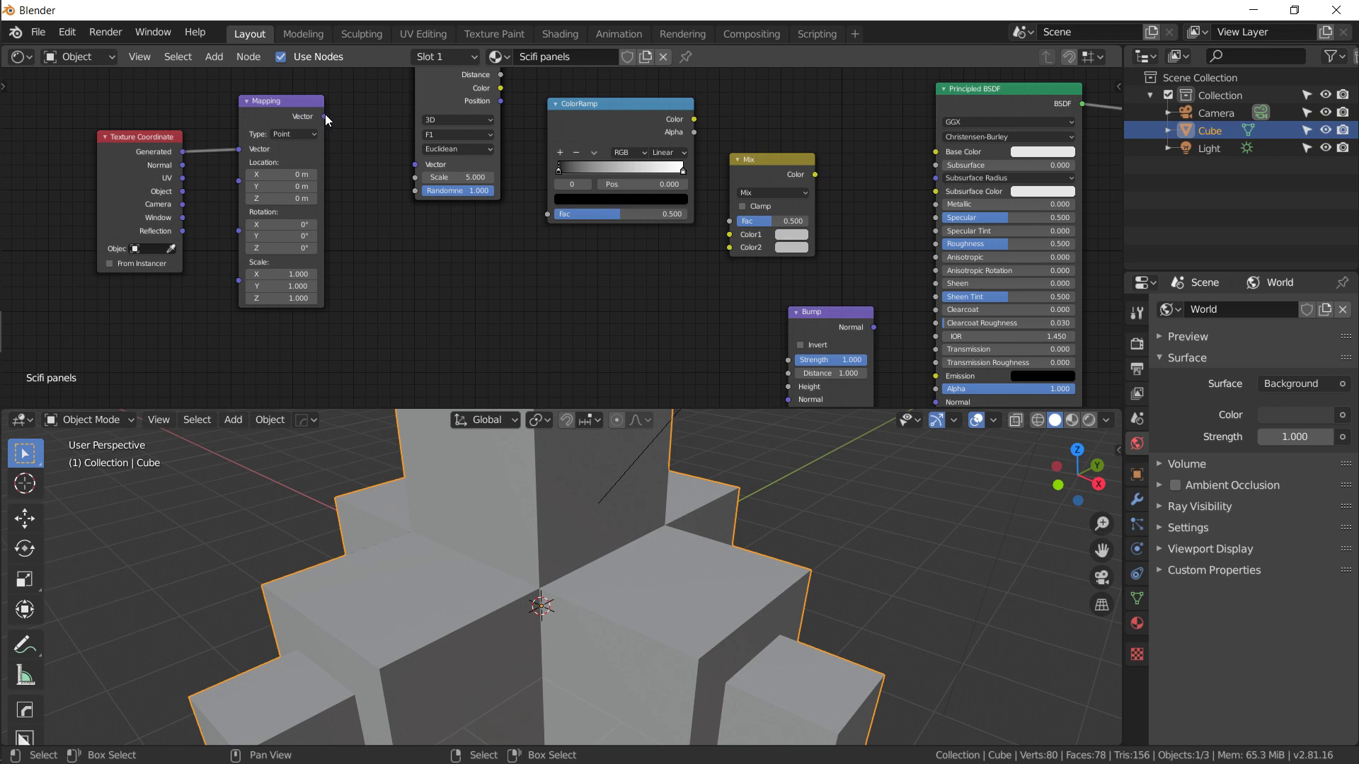
{"action": "left_click_drag", "start_coordinate": [325, 116], "coordinate": [417, 165]}
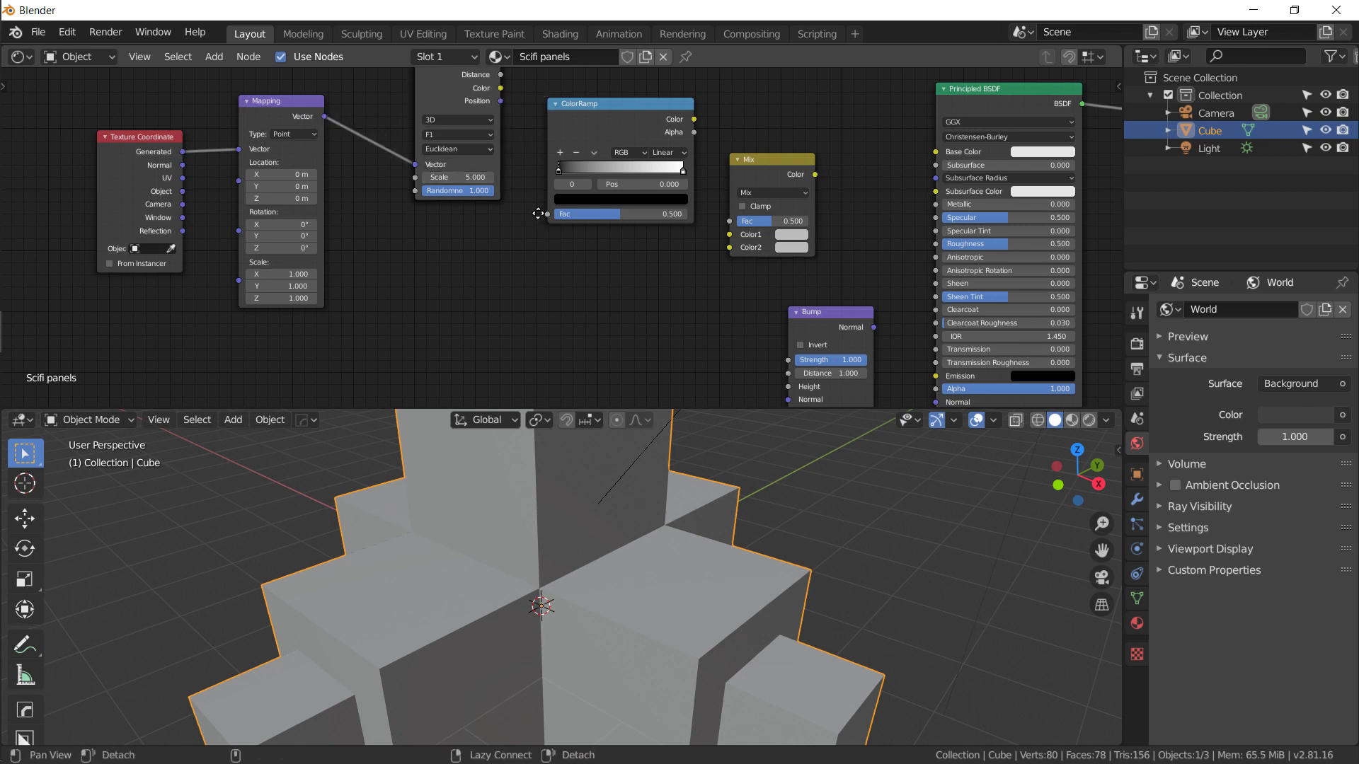
- Connect the Voronoi Distance output to the ColorRamp's Fac, and the ColorRamp's Color output to the Mix node's Color1
{"action": "middle_click_drag", "start_coordinate": [538, 213], "coordinate": [499, 254]}
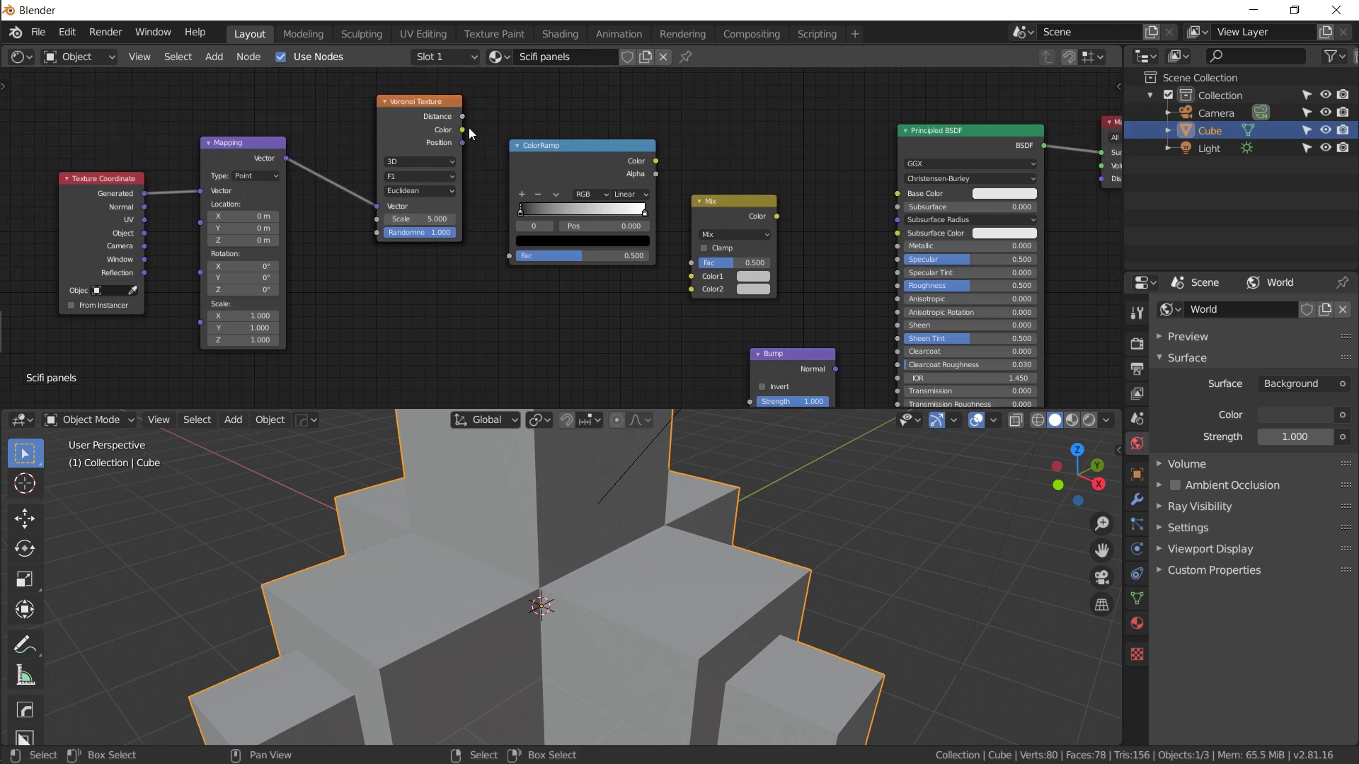
{"action": "left_click_drag", "start_coordinate": [461, 117], "coordinate": [514, 263]}
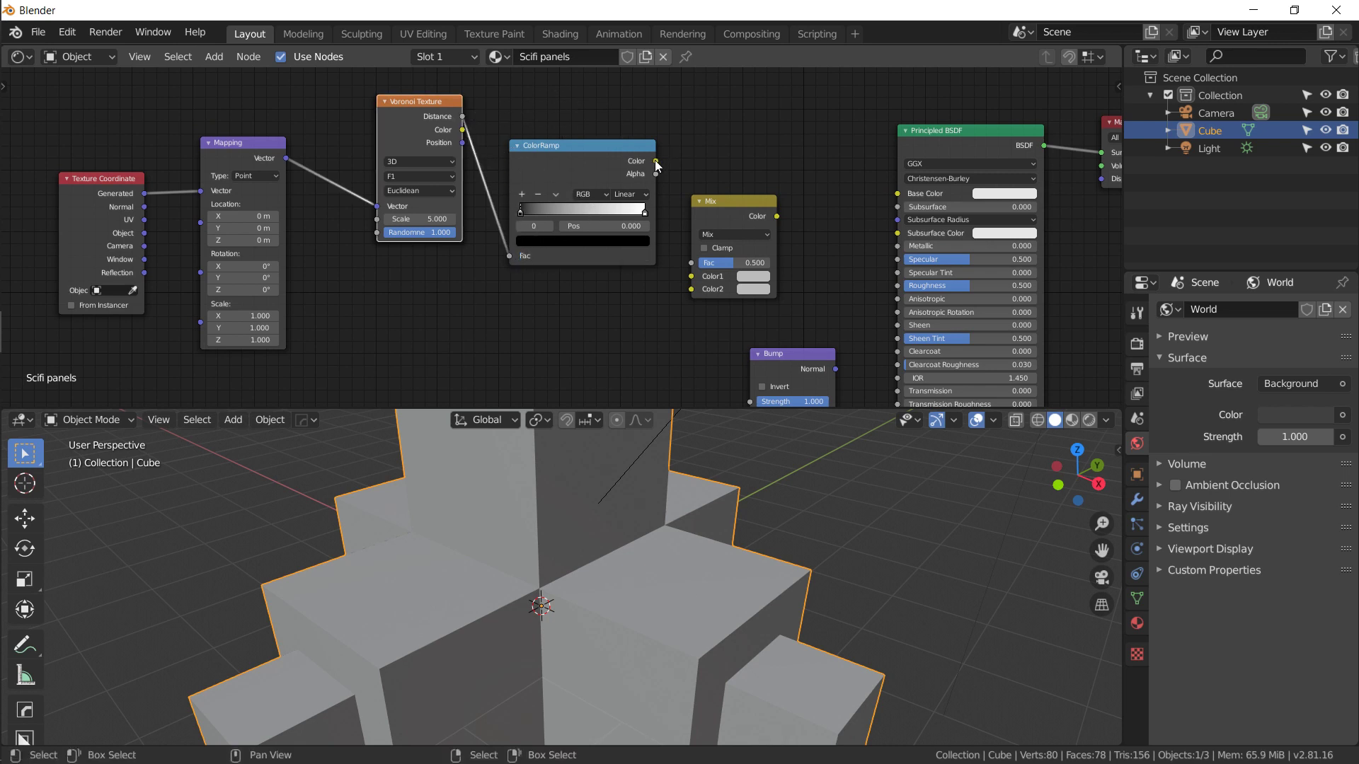
{"action": "left_click_drag", "start_coordinate": [656, 164], "coordinate": [694, 274]}
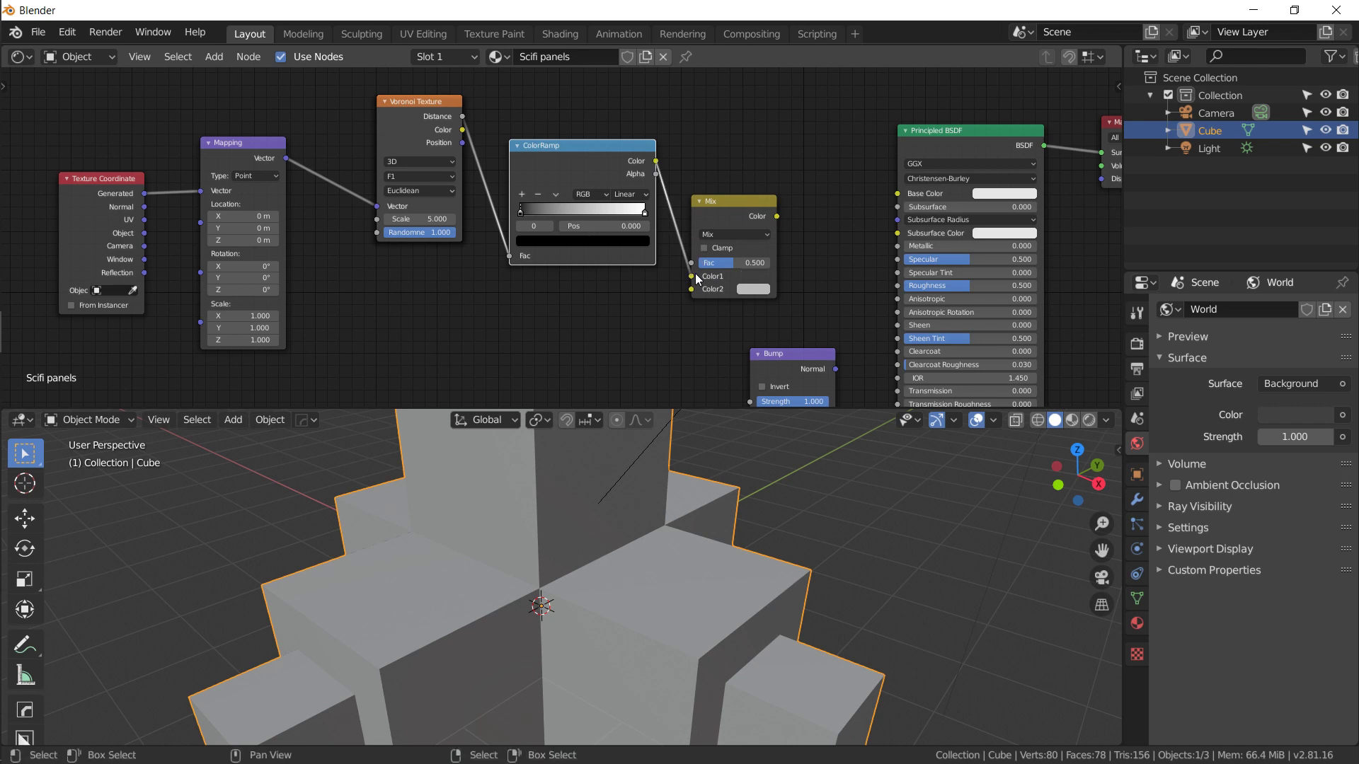
- Duplicate the Mix node to its right and connect the original's Color output to the copy's Color1
{"action": "middle_click_drag", "start_coordinate": [765, 204], "coordinate": [707, 193]}
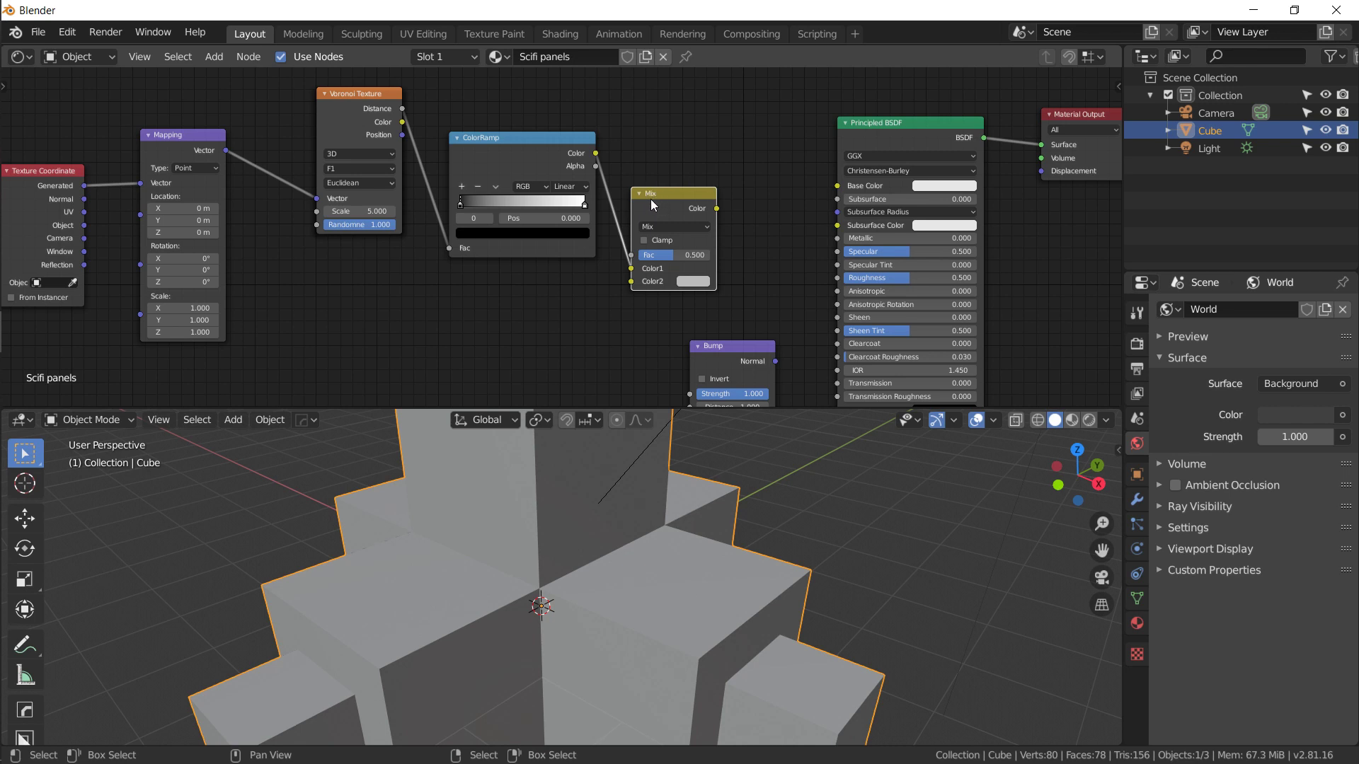
{"action": "key", "text": "shift+d"}
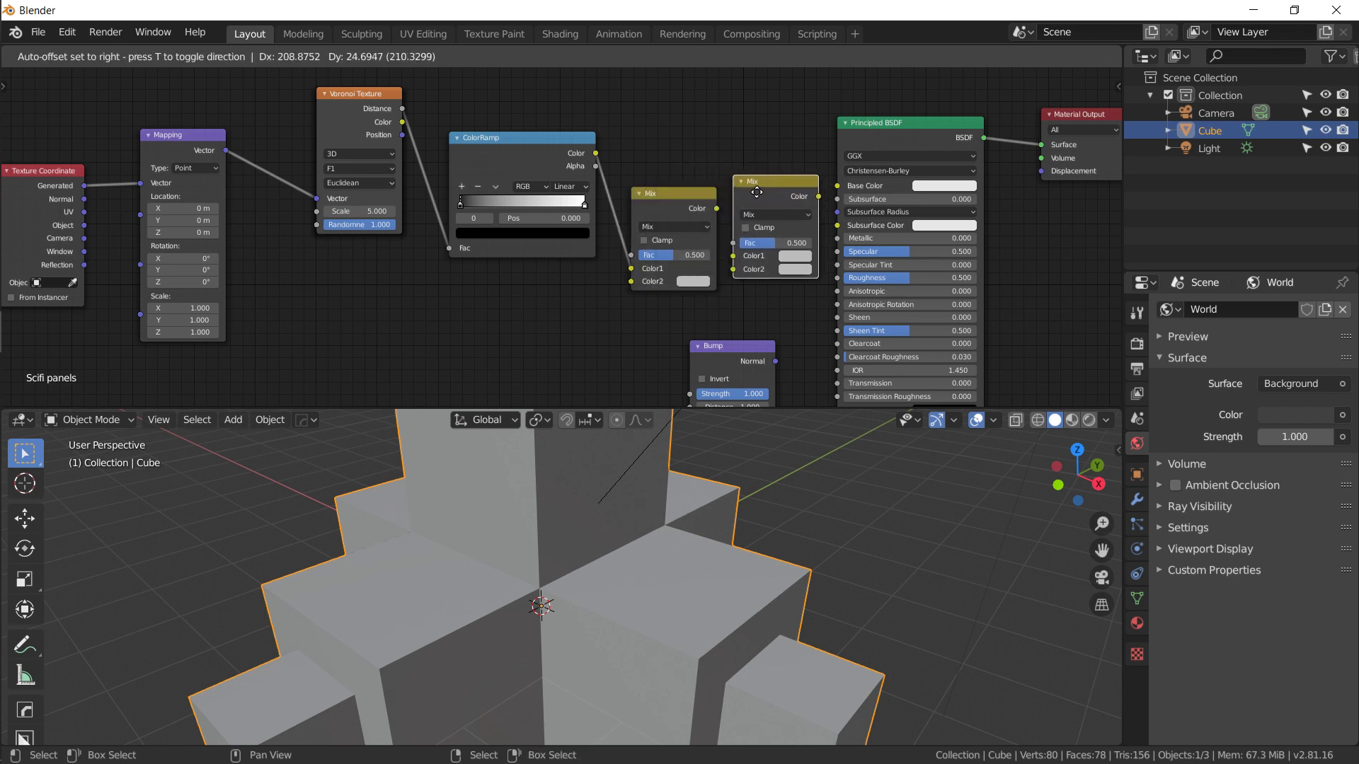
{"action": "left_click", "coordinate": [763, 197]}
{"action": "left_click_drag", "start_coordinate": [718, 209], "coordinate": [740, 262]}
- Space out the second Mix, Principled BSDF and Material Output nodes, and connect the second Mix's Color to Base Color
{"action": "middle_click_drag", "start_coordinate": [875, 135], "coordinate": [781, 146]}
{"action": "left_click_drag", "start_coordinate": [781, 146], "coordinate": [835, 157]}
{"action": "left_click", "coordinate": [989, 137]}
{"action": "key", "text": "g"}
{"action": "left_click", "coordinate": [918, 163]}
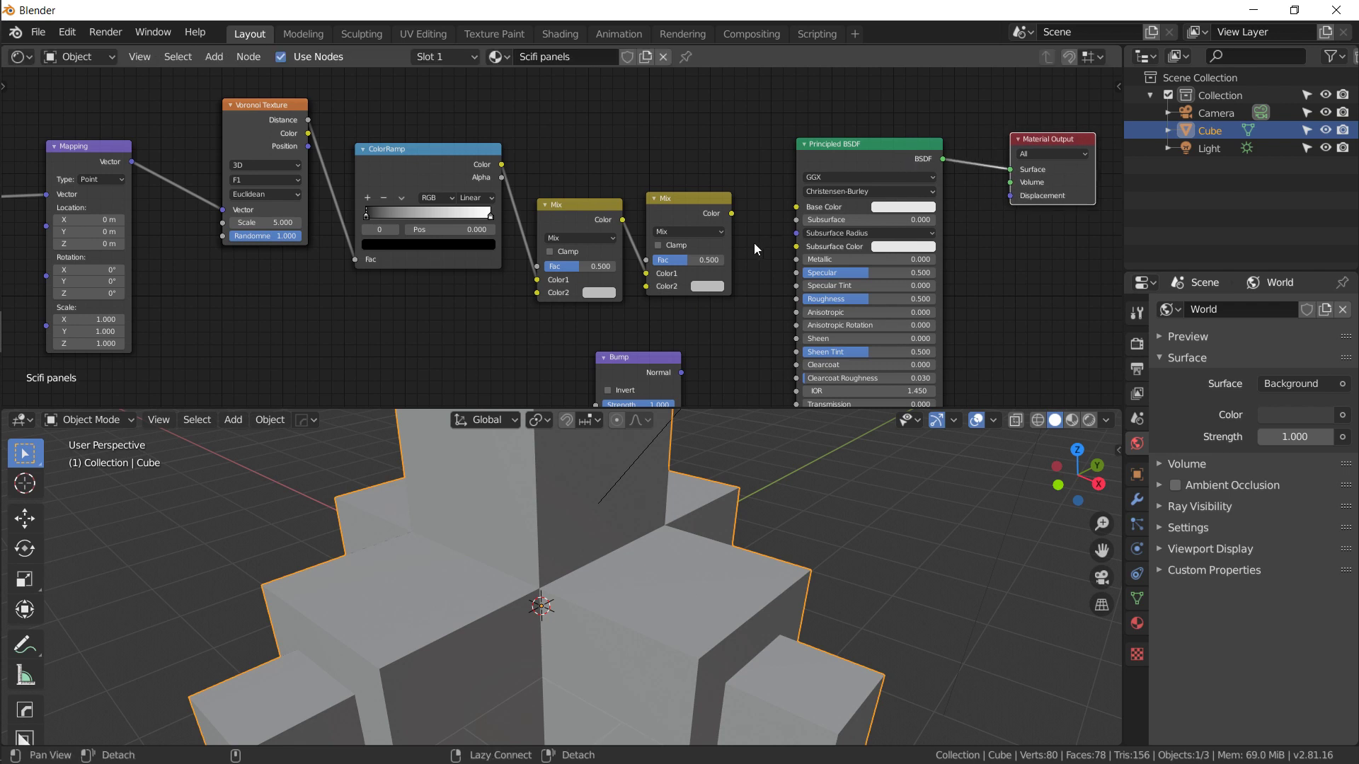
{"action": "middle_click_drag", "start_coordinate": [919, 163], "coordinate": [916, 150]}
{"action": "left_click", "coordinate": [720, 213]}
{"action": "left_click_drag", "start_coordinate": [720, 214], "coordinate": [726, 221]}
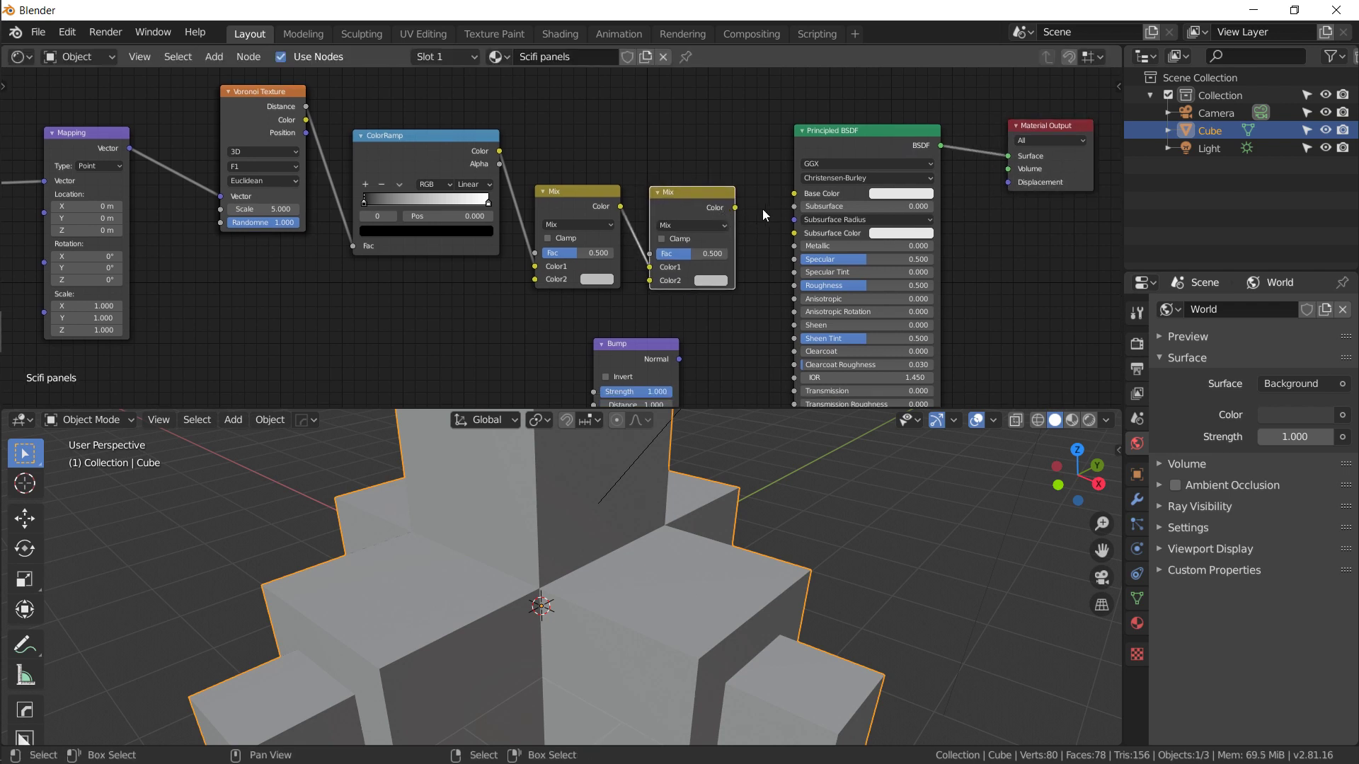
{"action": "left_click", "coordinate": [767, 210]}
{"action": "left_click_drag", "start_coordinate": [738, 208], "coordinate": [799, 192]}
{"action": "middle_click_drag", "start_coordinate": [800, 193], "coordinate": [797, 158]}
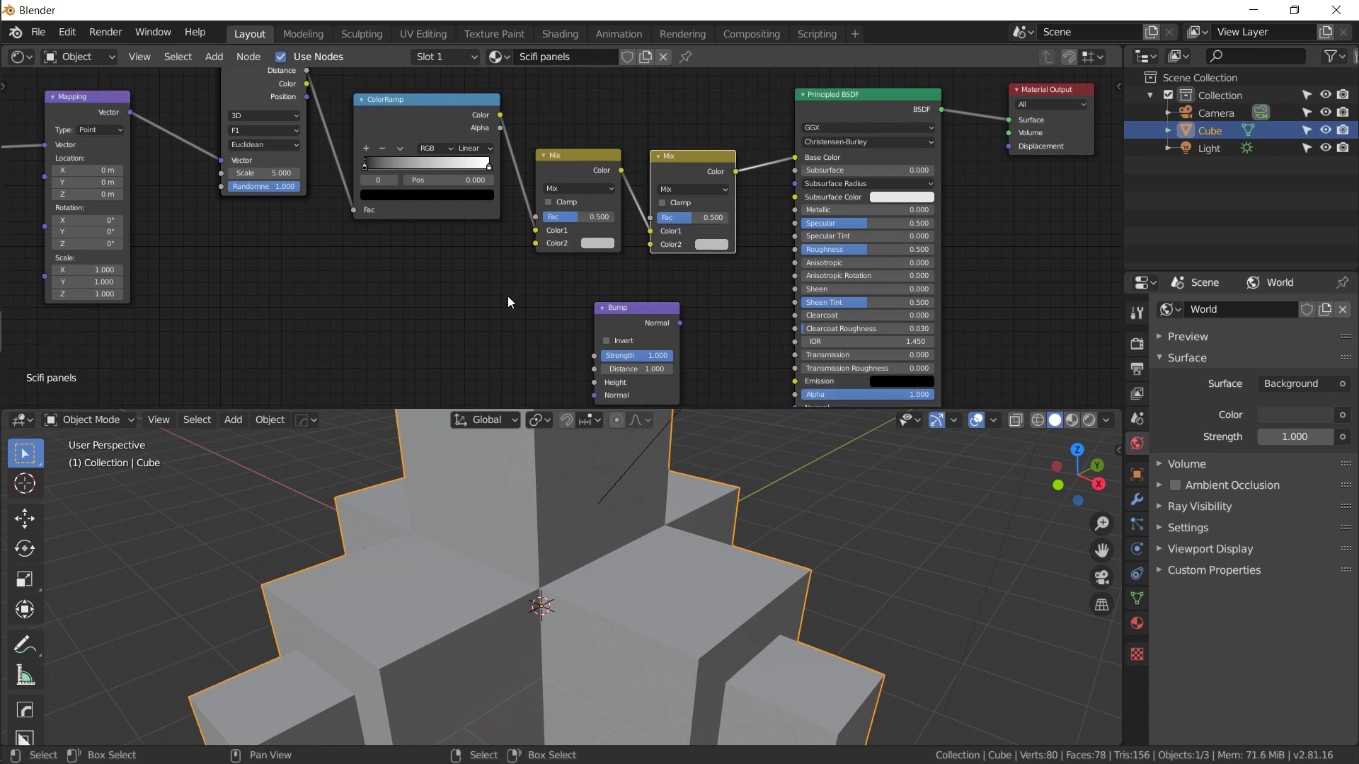
- Connect the first Mix node's Color to the Bump node's Height, and set the Bump Strength and Distance to 0.5
{"action": "middle_click_drag", "start_coordinate": [507, 296], "coordinate": [434, 272]}
{"action": "left_click_drag", "start_coordinate": [549, 148], "coordinate": [583, 354]}
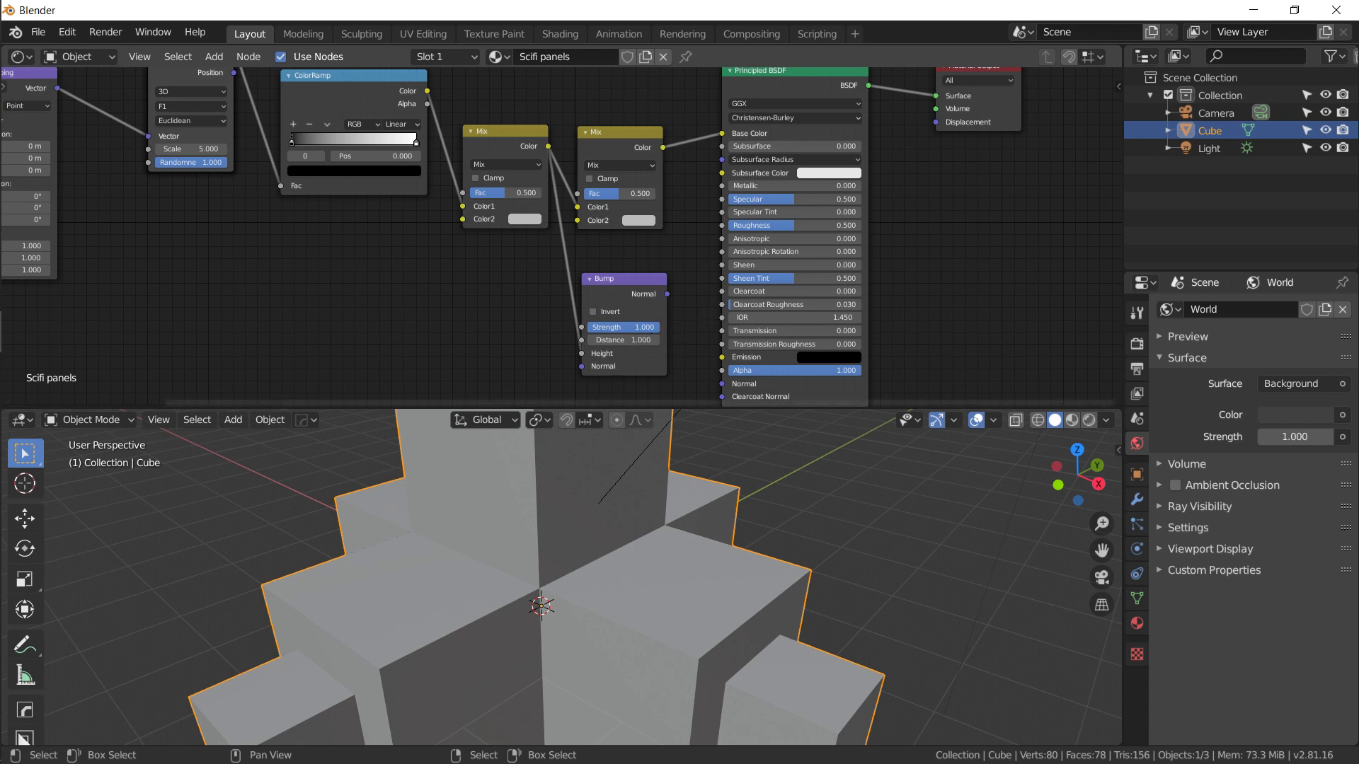
{"action": "left_click", "coordinate": [637, 327]}
{"action": "type", "text": ".5"}
{"action": "key", "text": "Tab"}
{"action": "type", "text": "."}
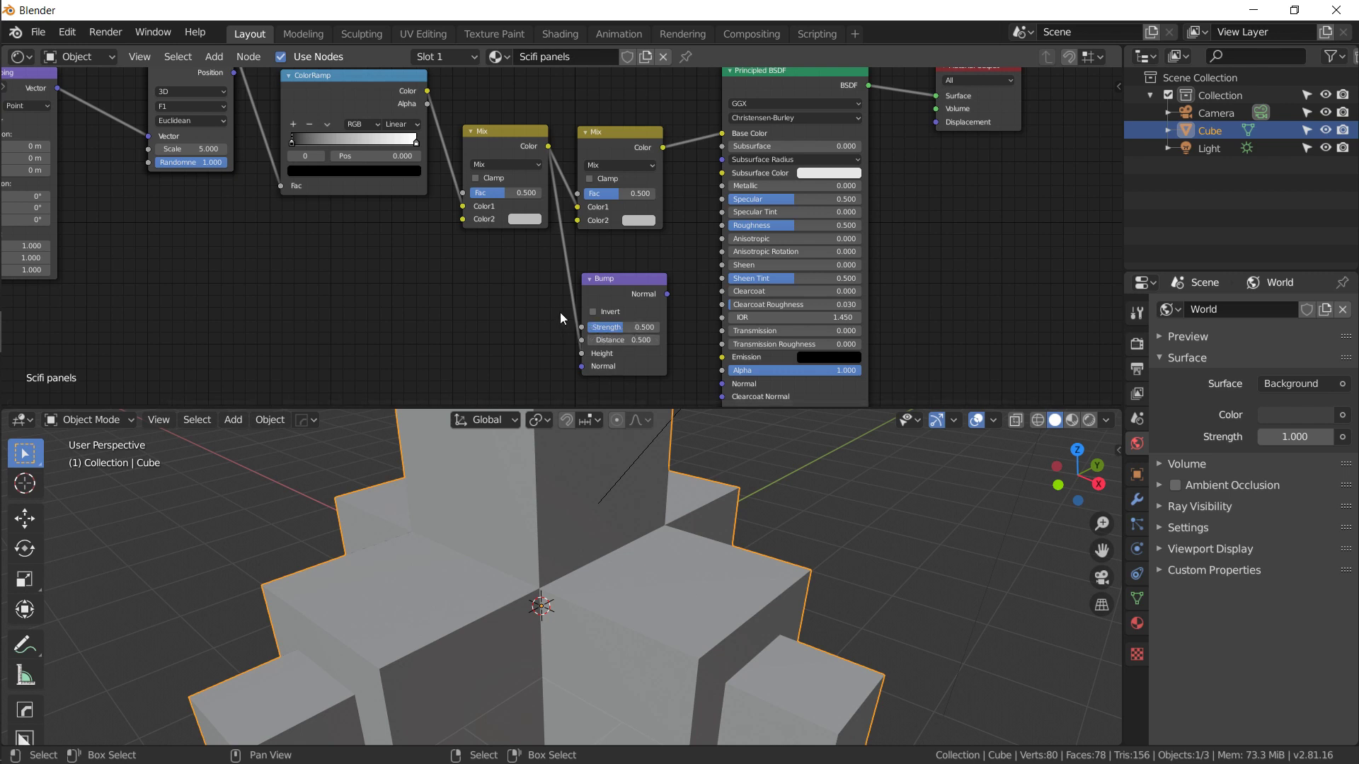
- Switch the 3D viewport to Material Preview shading and show more of the cube object
{"action": "middle_click_drag", "start_coordinate": [559, 312], "coordinate": [722, 369]}
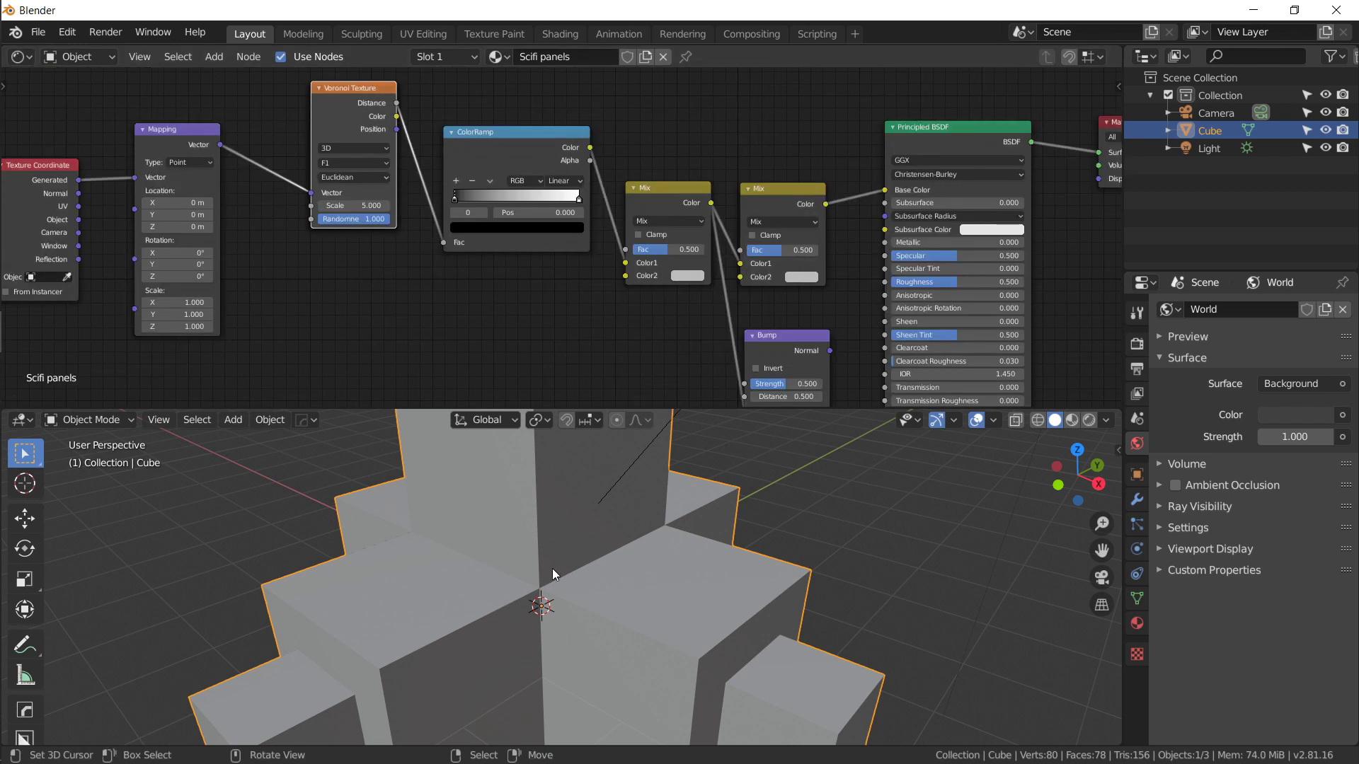
{"action": "left_click", "coordinate": [1074, 420]}
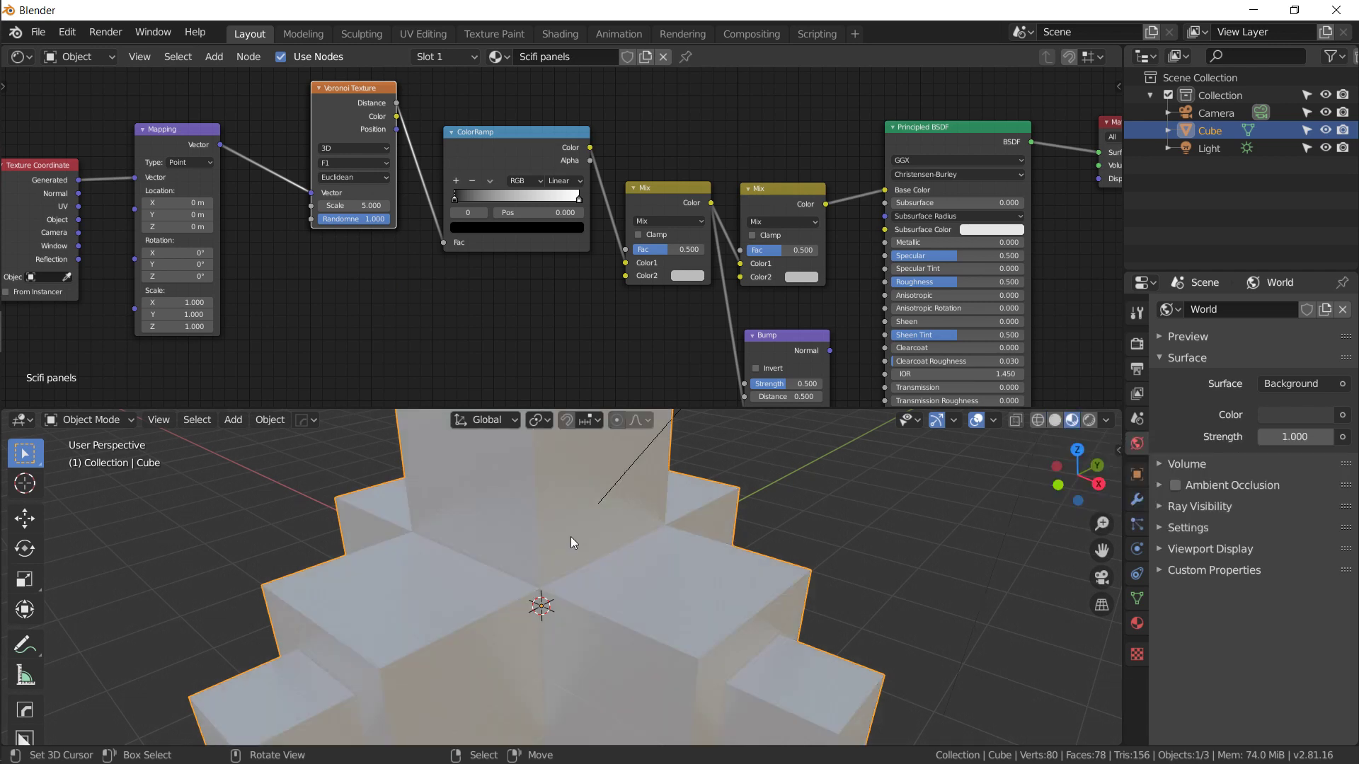
{"action": "scroll", "coordinate": [571, 537], "scroll_direction": "down", "scroll_amount": 2}
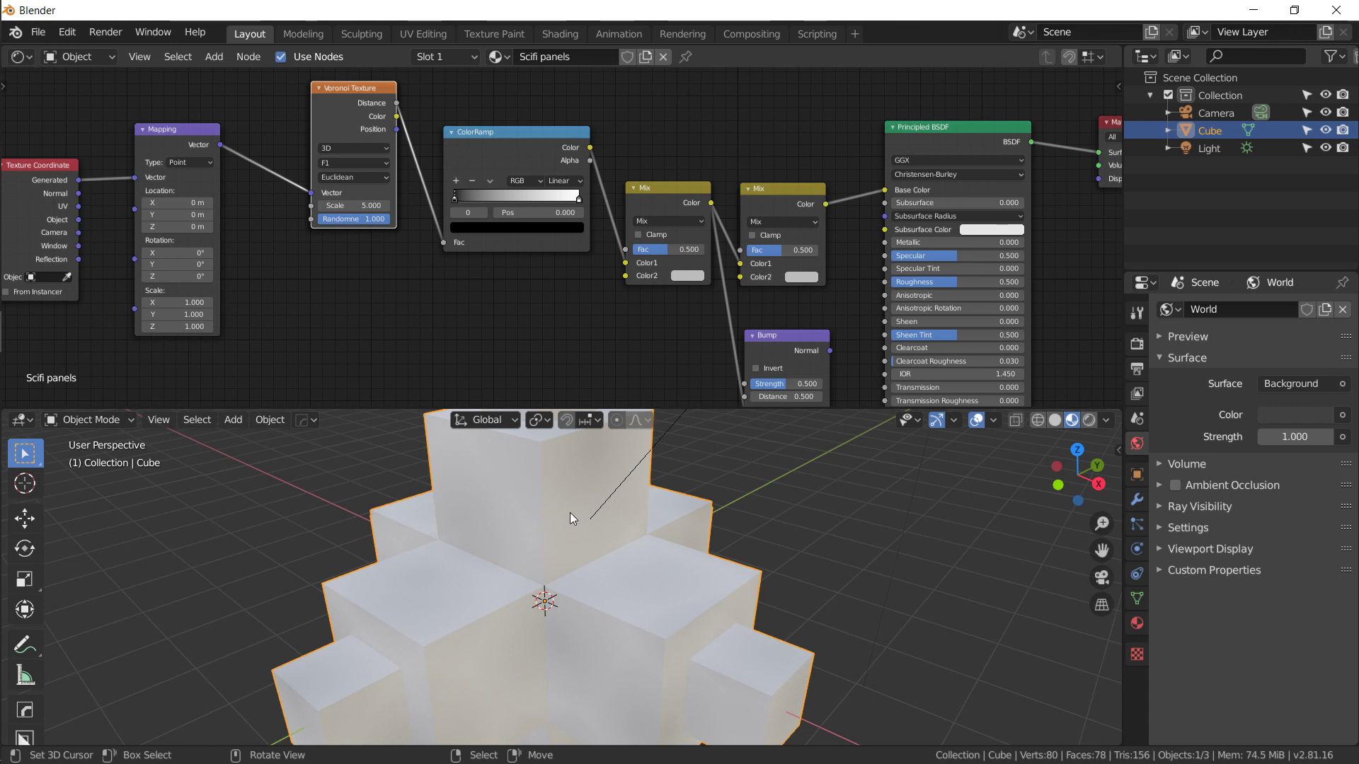
- Set the Voronoi Texture to 4D with the Chebychev distance metric
{"action": "left_click", "coordinate": [364, 144]}
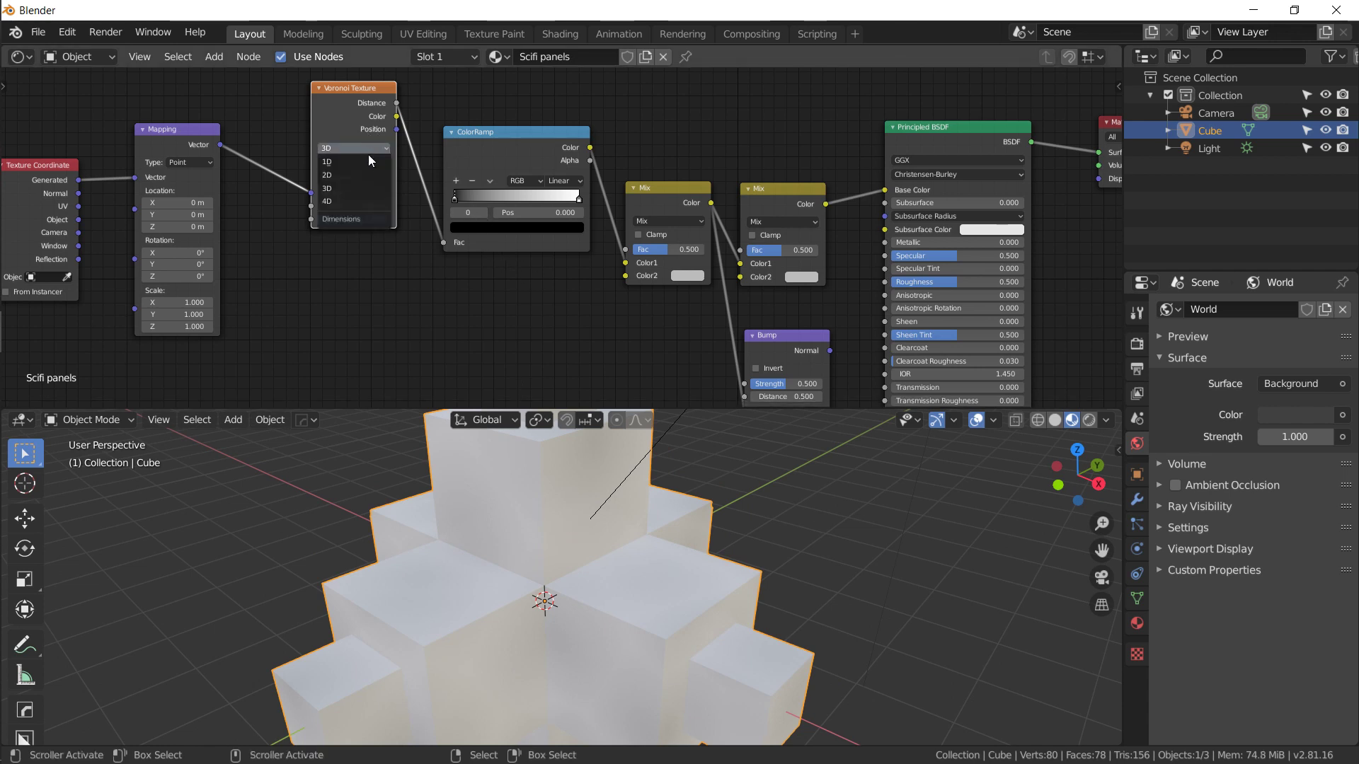
{"action": "left_click", "coordinate": [372, 201]}
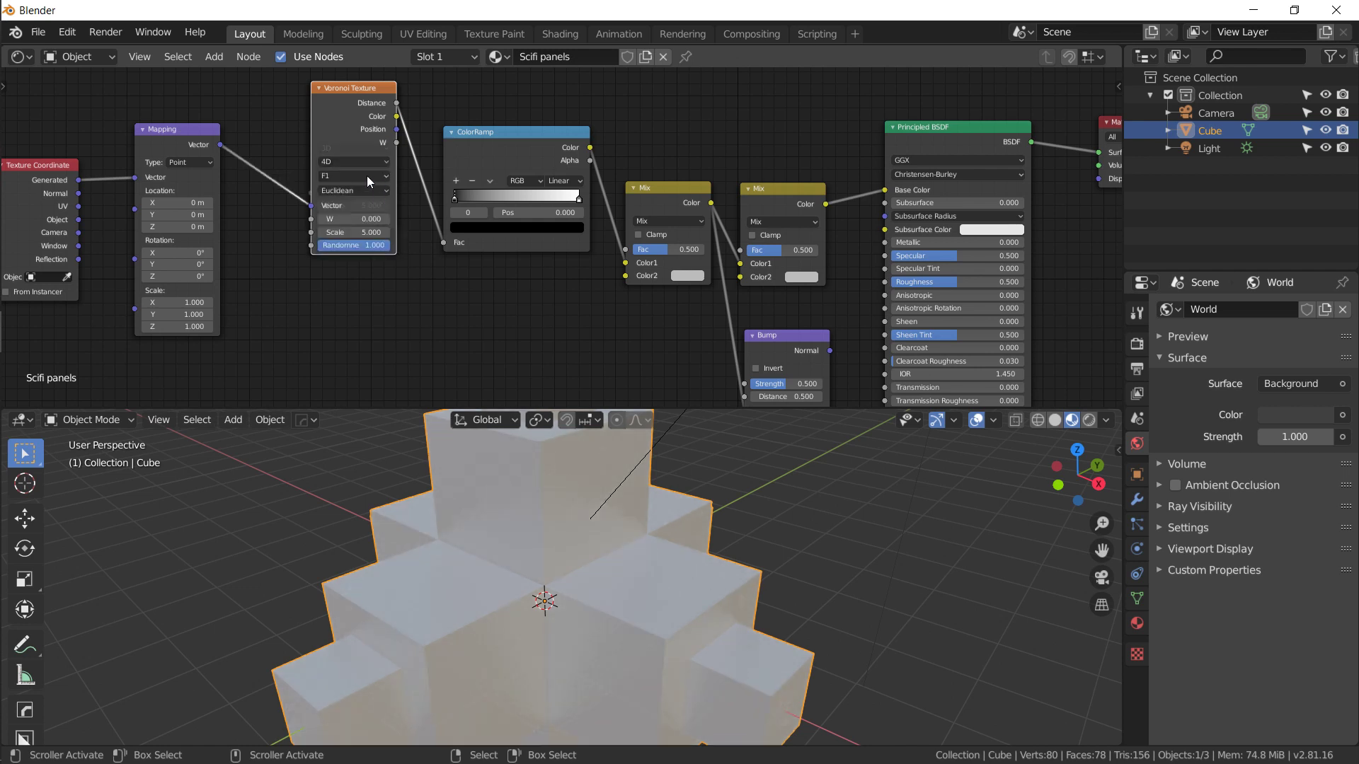
{"action": "left_click", "coordinate": [366, 193]}
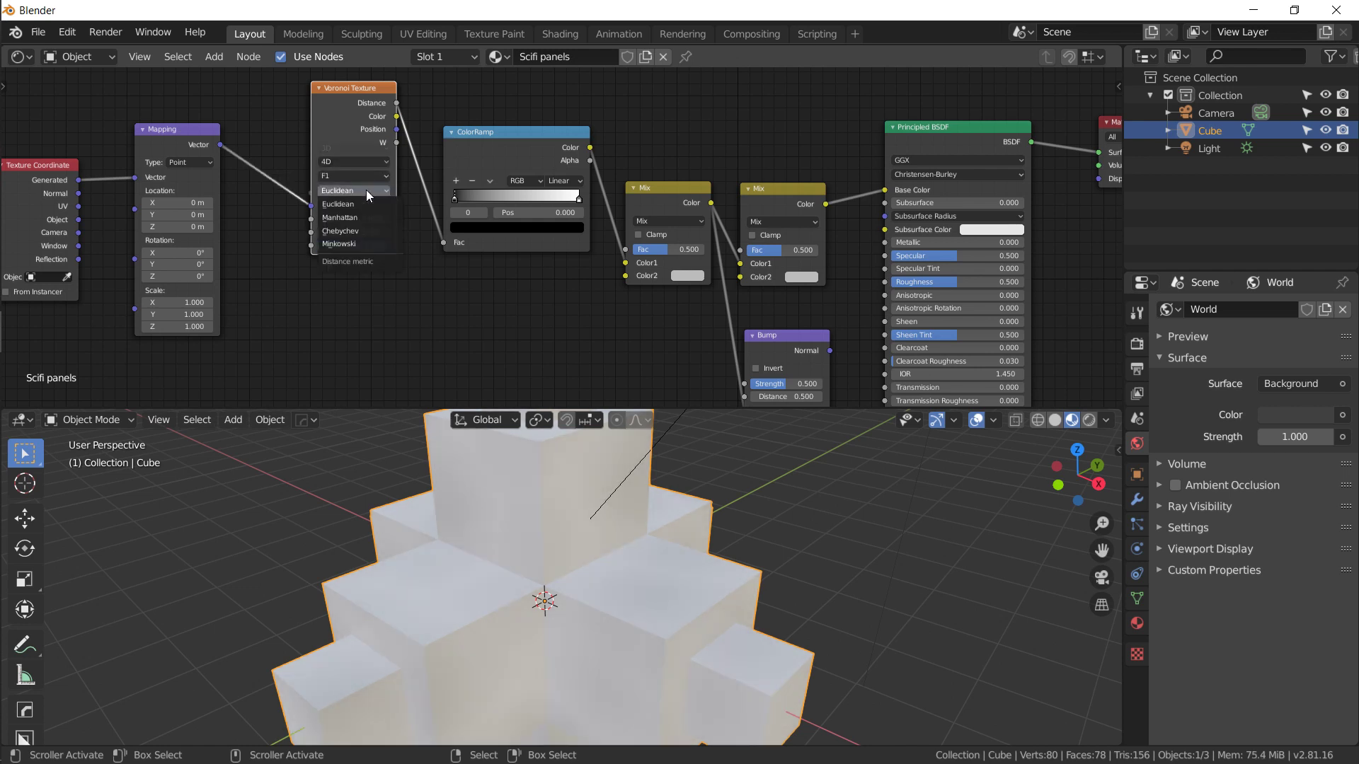
{"action": "left_click", "coordinate": [358, 230]}
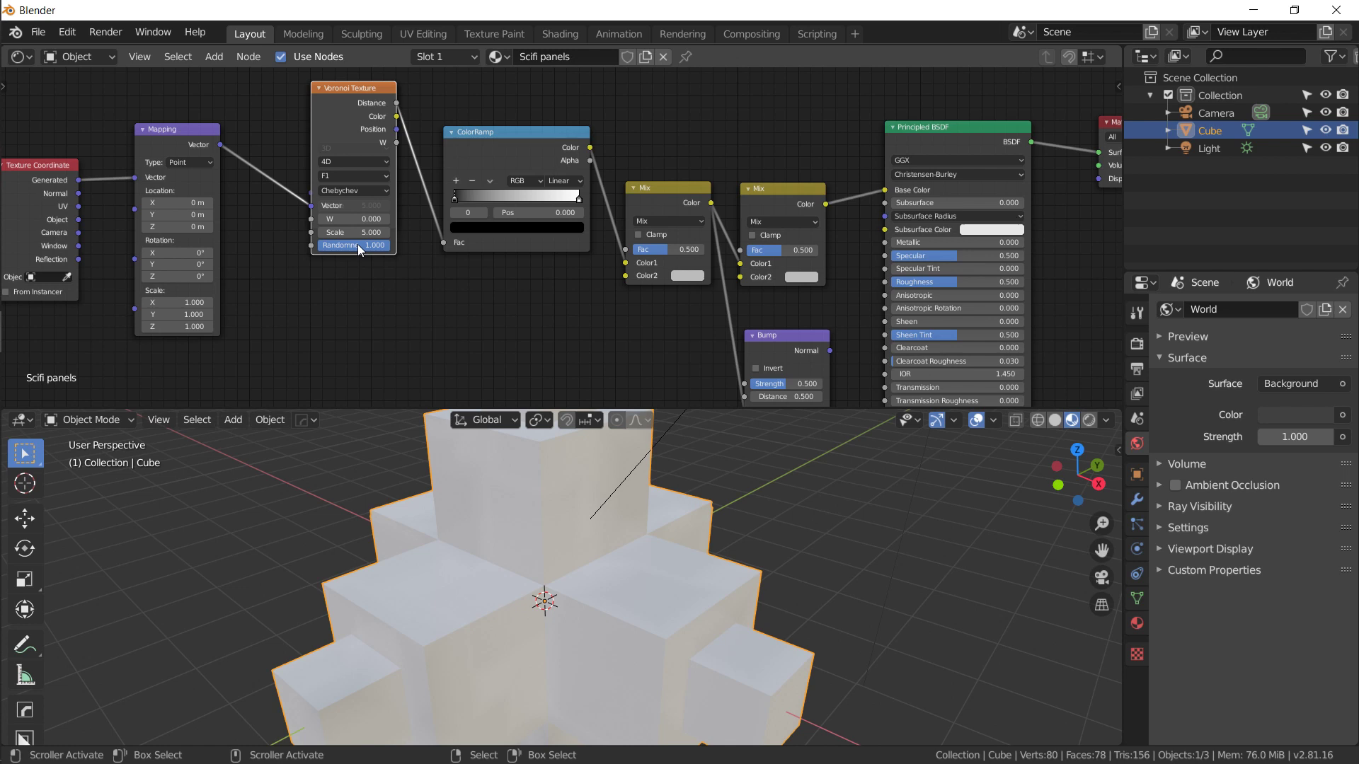
- Move the ColorRamp's black stop to position 0.5 and set the ramp's interpolation to Constant
{"action": "left_click", "coordinate": [495, 170]}
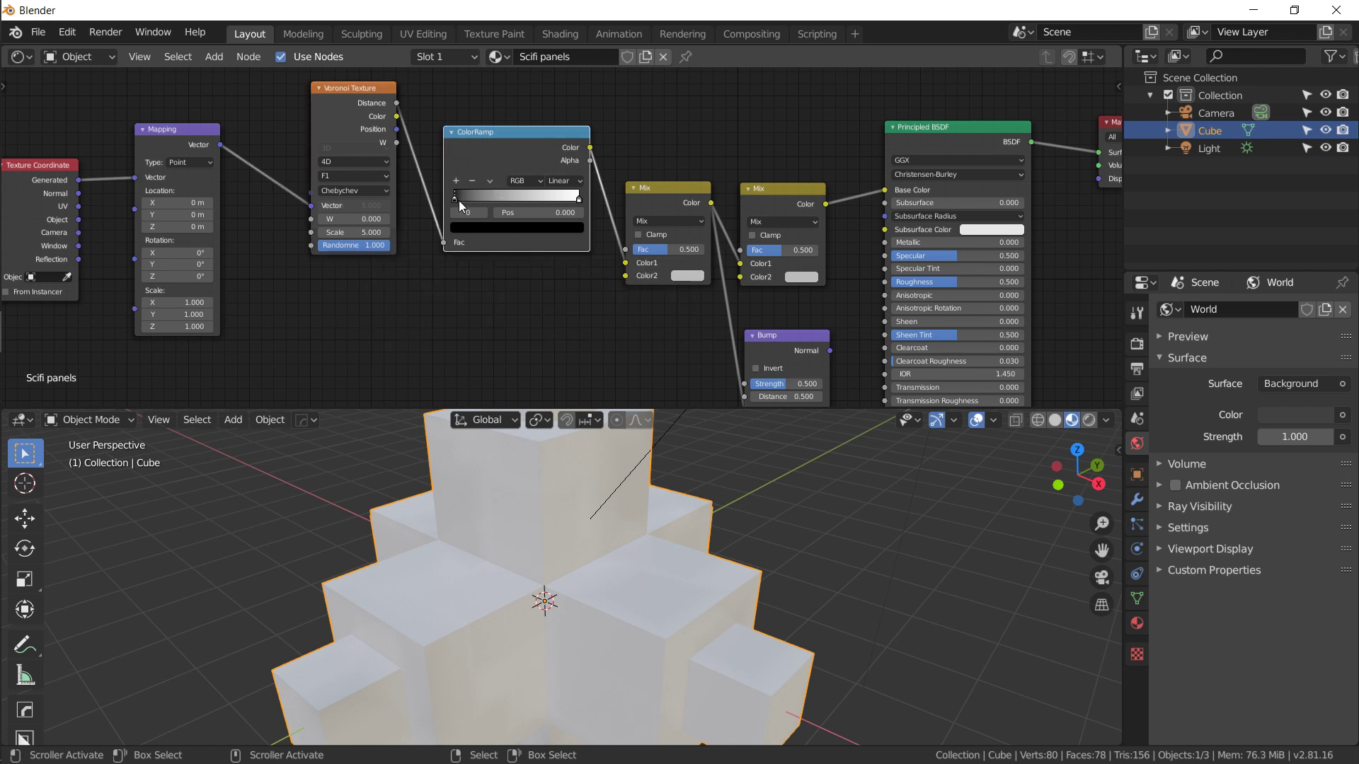
{"action": "left_click_drag", "start_coordinate": [455, 198], "coordinate": [521, 194]}
{"action": "left_click", "coordinate": [563, 181]}
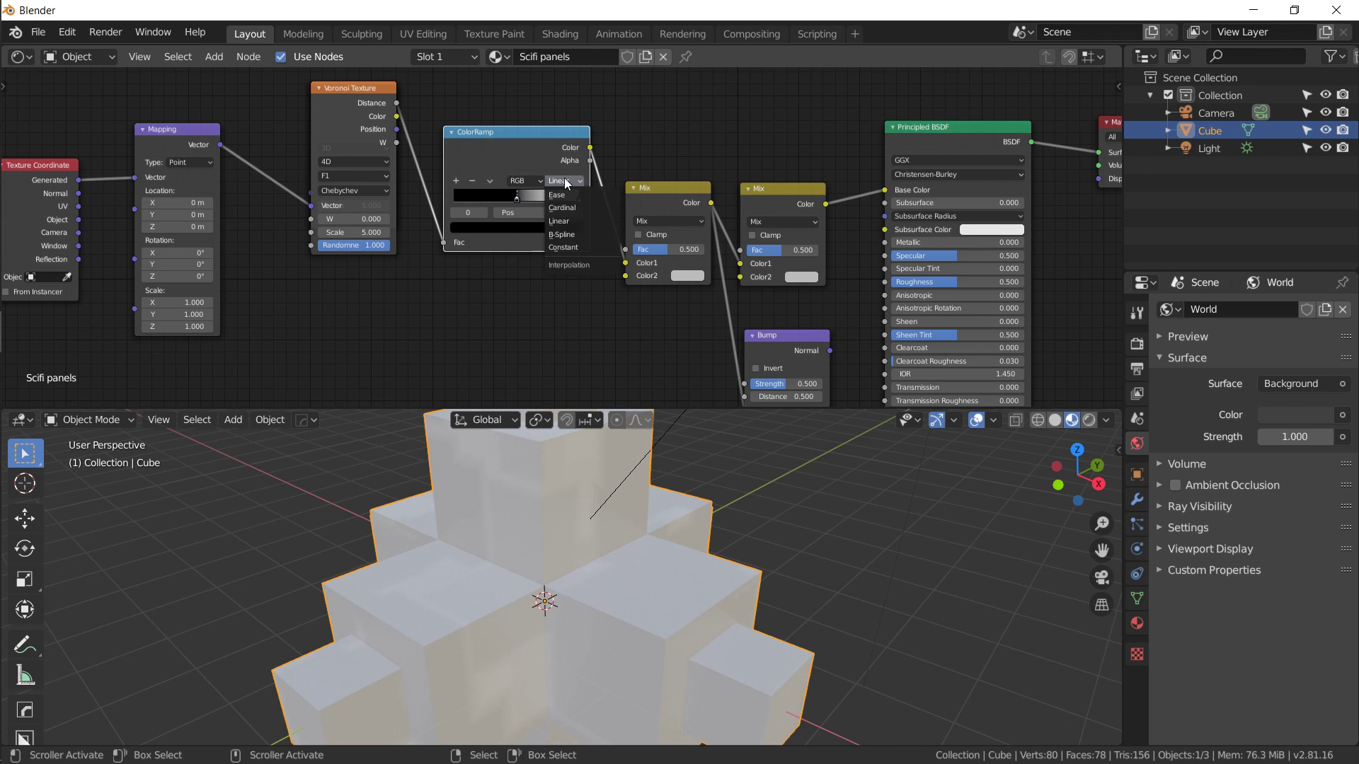
{"action": "left_click", "coordinate": [577, 247]}
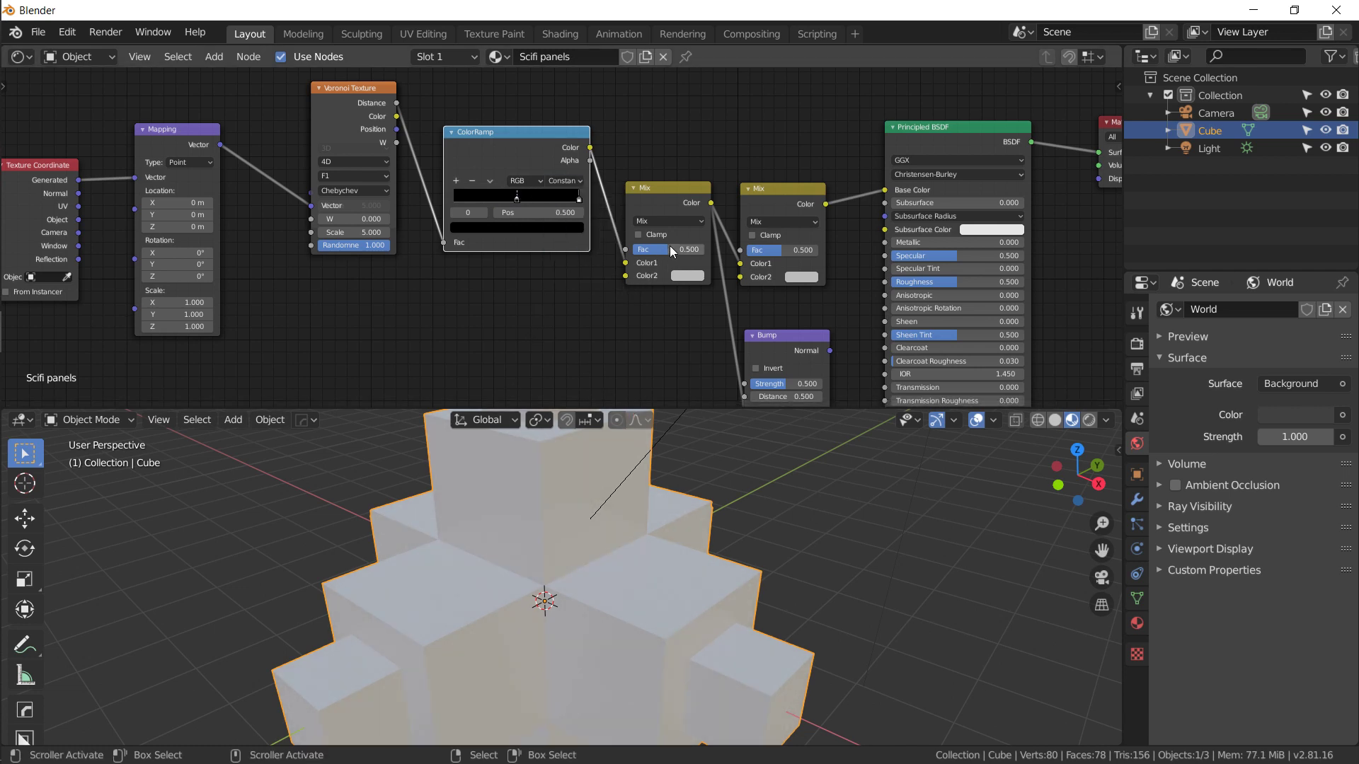
- Set the first Mix node's blending mode to Difference and the second one's to Multiply
{"action": "left_click", "coordinate": [677, 205]}
{"action": "left_click", "coordinate": [675, 221]}
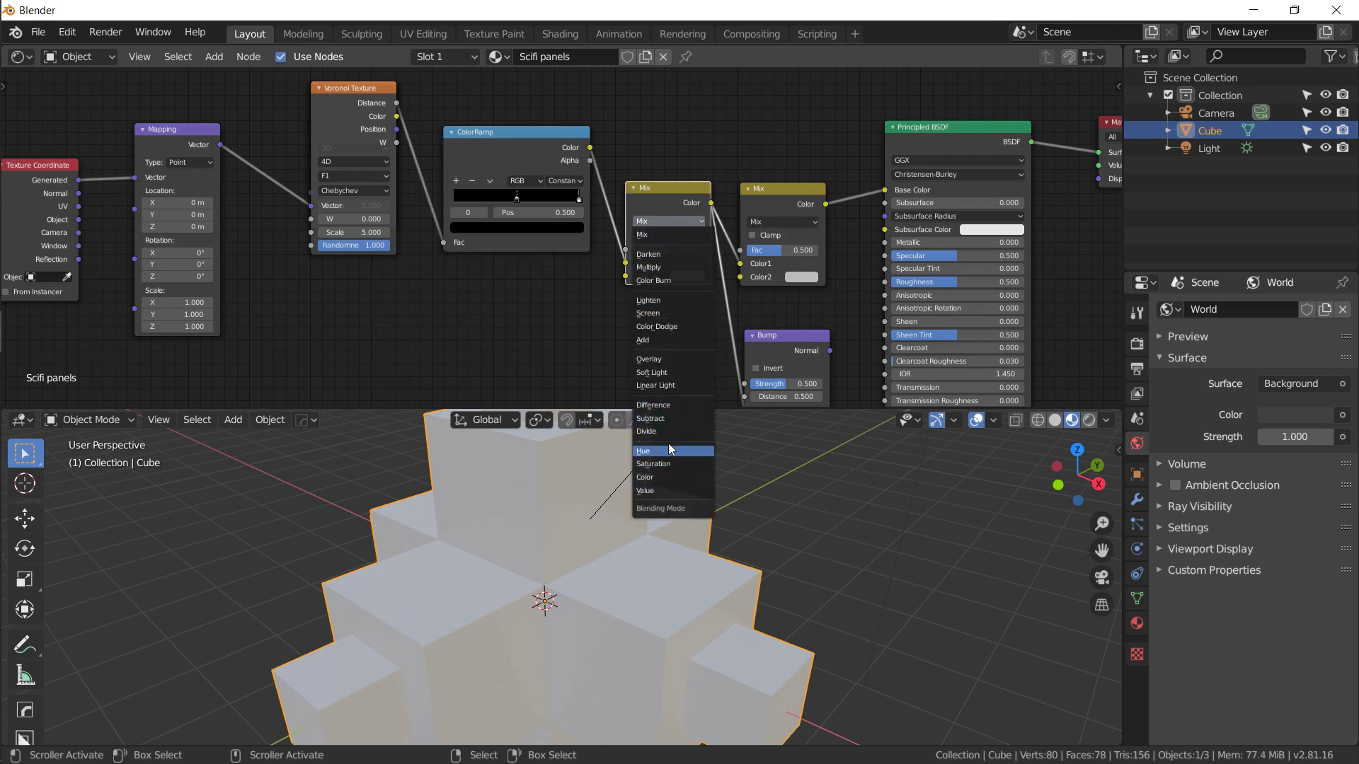
{"action": "left_click", "coordinate": [672, 404]}
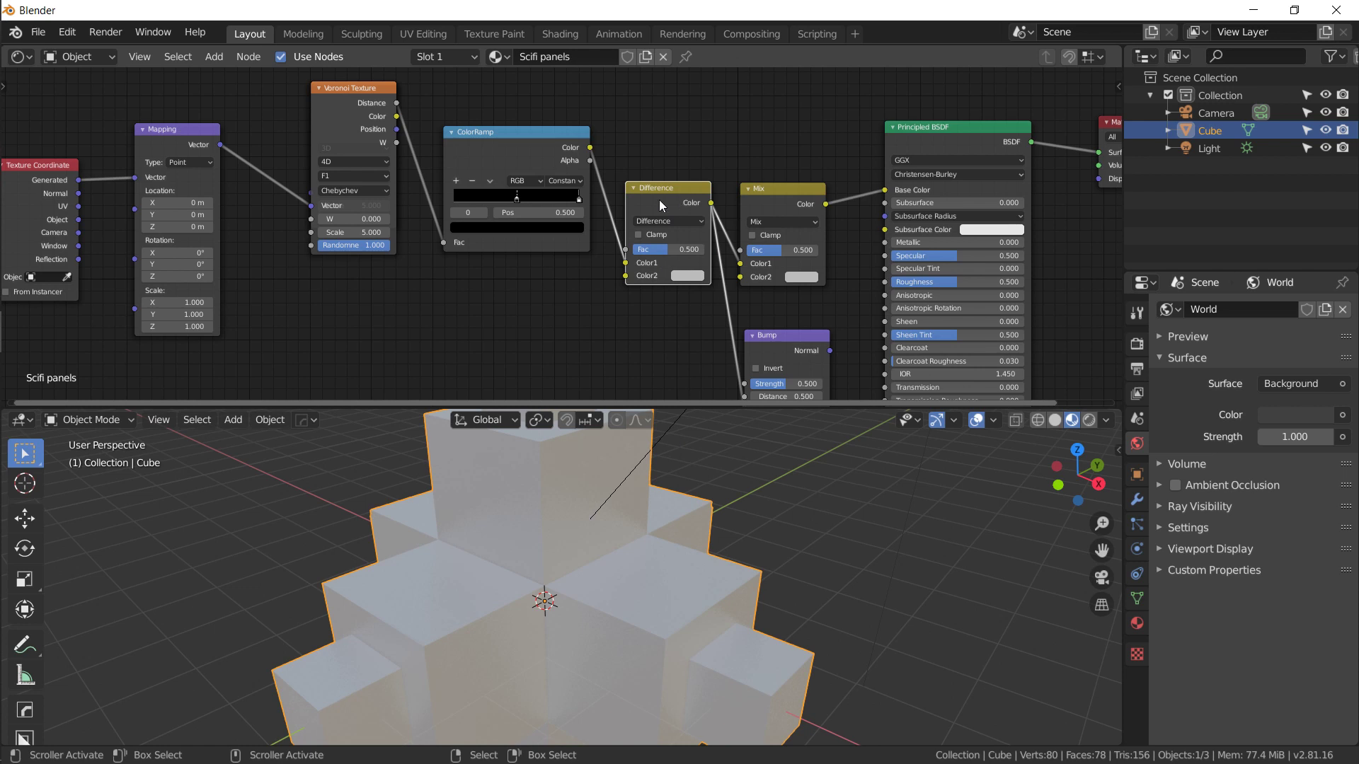
{"action": "left_click", "coordinate": [762, 224]}
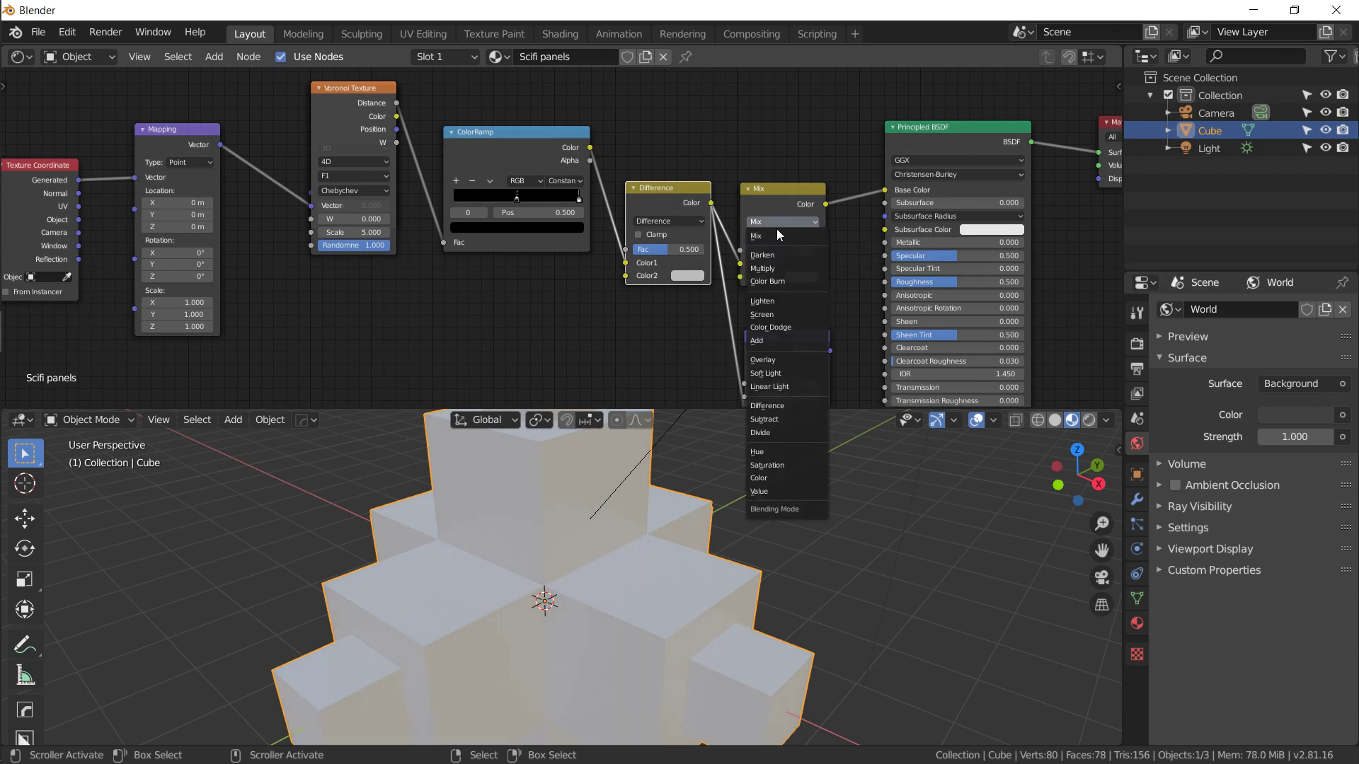
{"action": "left_click", "coordinate": [781, 269]}
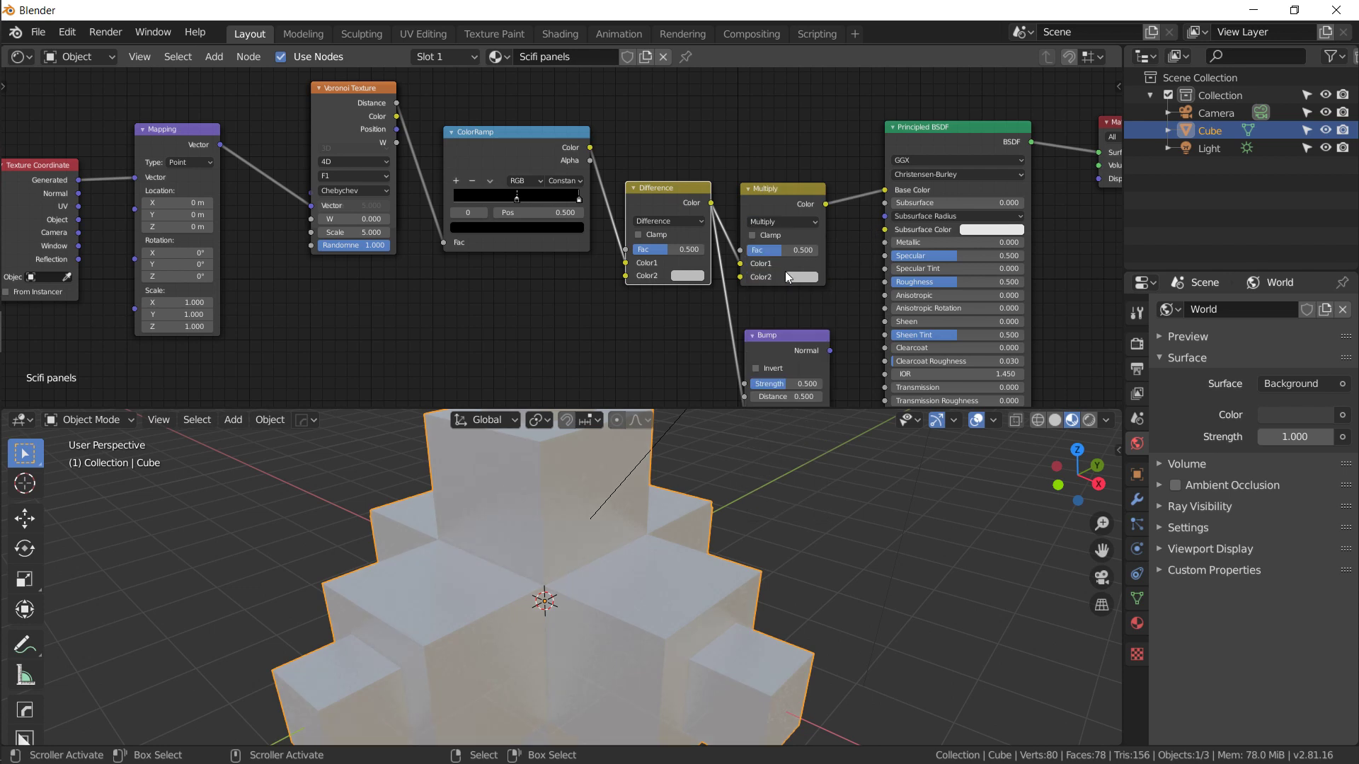
- Raise Fac to 1.0 on both the Multiply and Difference nodes, and nudge the Voronoi Texture node slightly
{"action": "left_click_drag", "start_coordinate": [775, 252], "coordinate": [813, 252]}
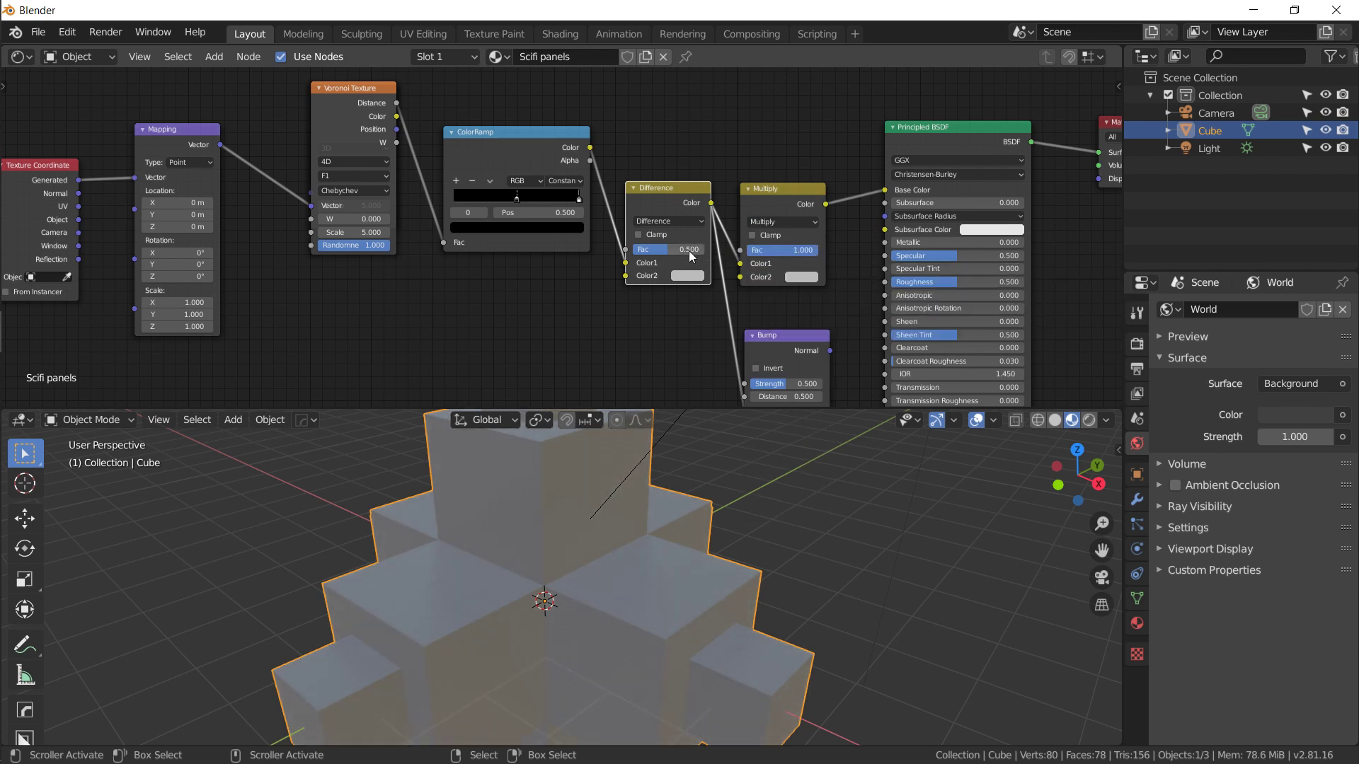
{"action": "left_click_drag", "start_coordinate": [673, 247], "coordinate": [709, 247]}
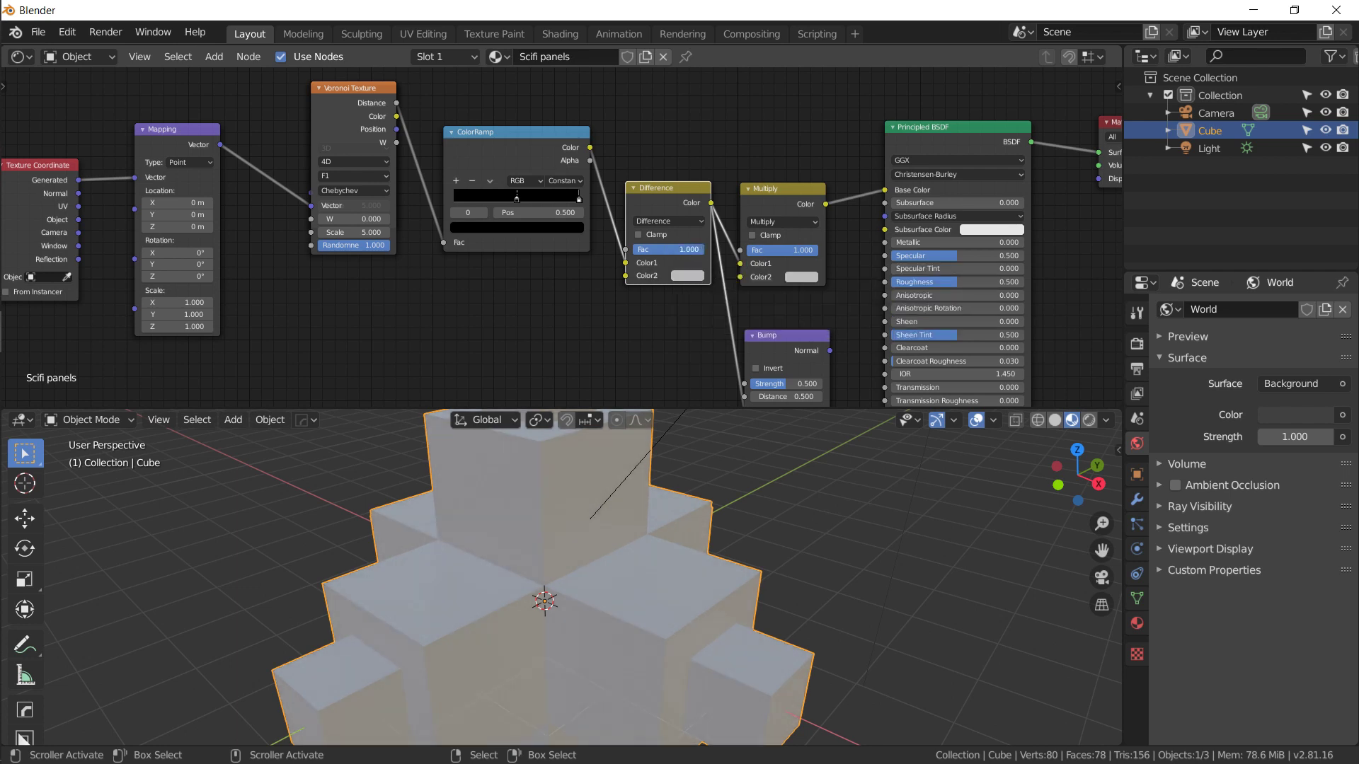
{"action": "left_click_drag", "start_coordinate": [383, 126], "coordinate": [379, 134]}
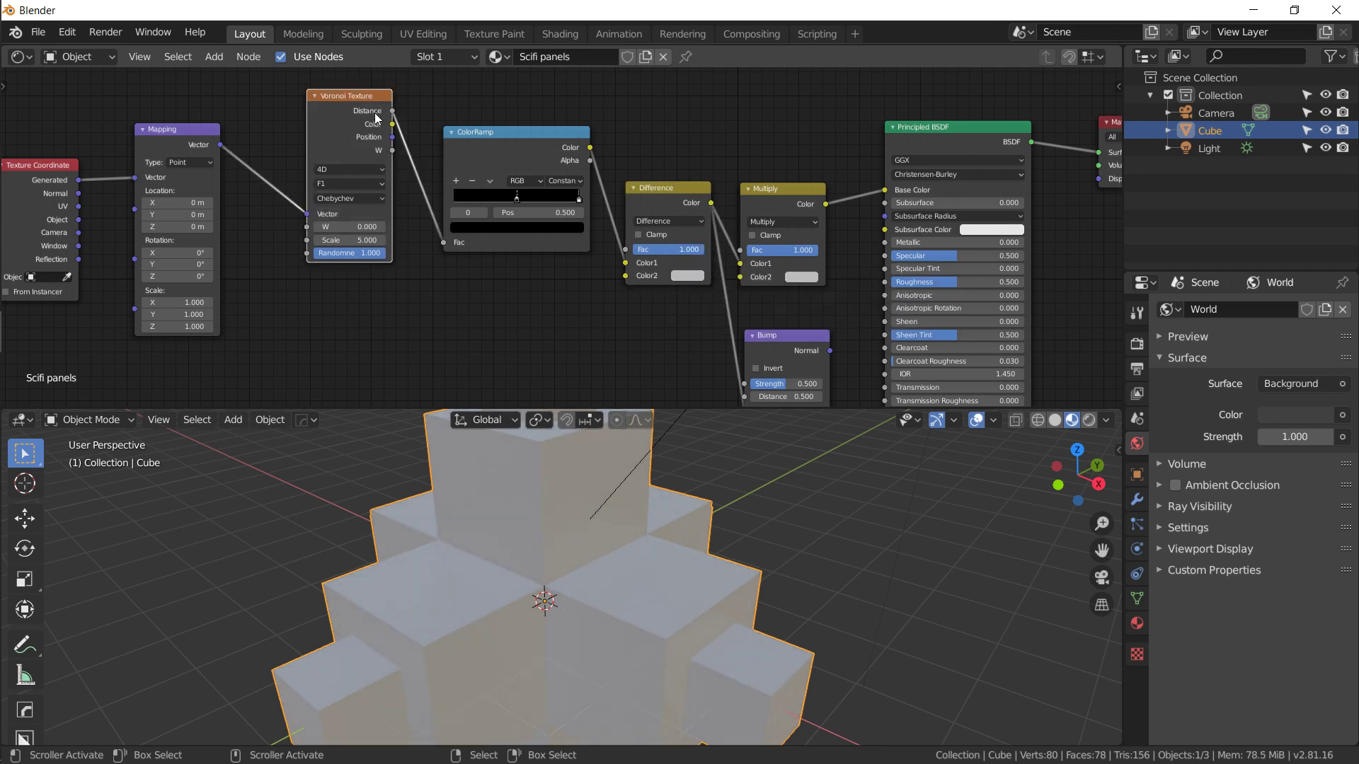
- Duplicate the Voronoi Texture node below the original and connect the Mapping node's Vector output to the copy's Vector input
{"action": "key", "text": "shift+d"}
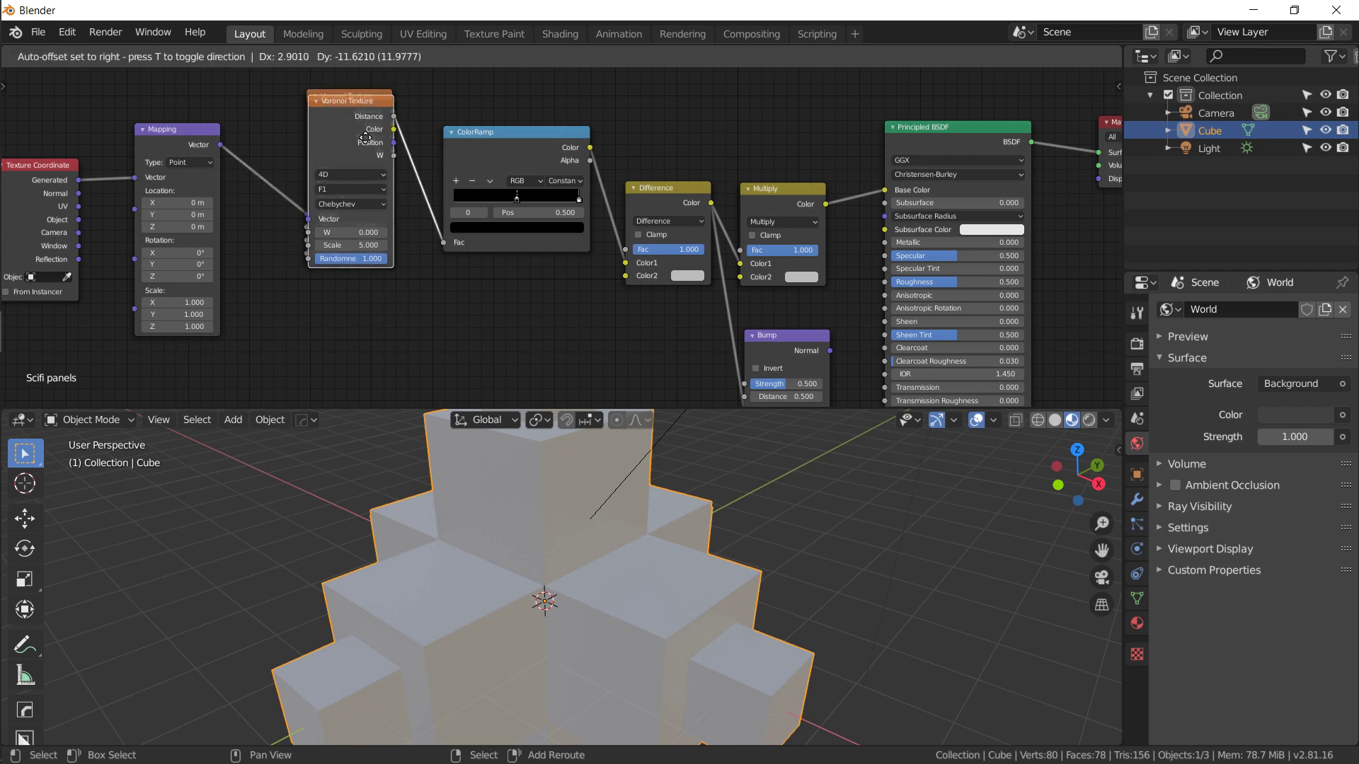
{"action": "left_click", "coordinate": [360, 286]}
{"action": "middle_click_drag", "start_coordinate": [249, 162], "coordinate": [253, 130]}
{"action": "left_click_drag", "start_coordinate": [224, 112], "coordinate": [312, 367]}
- Move the ColorRamp's white stop inward to about 0.61 and set the ramp's interpolation to Linear
{"action": "left_click_drag", "start_coordinate": [523, 163], "coordinate": [536, 164]}
{"action": "left_click", "coordinate": [575, 151]}
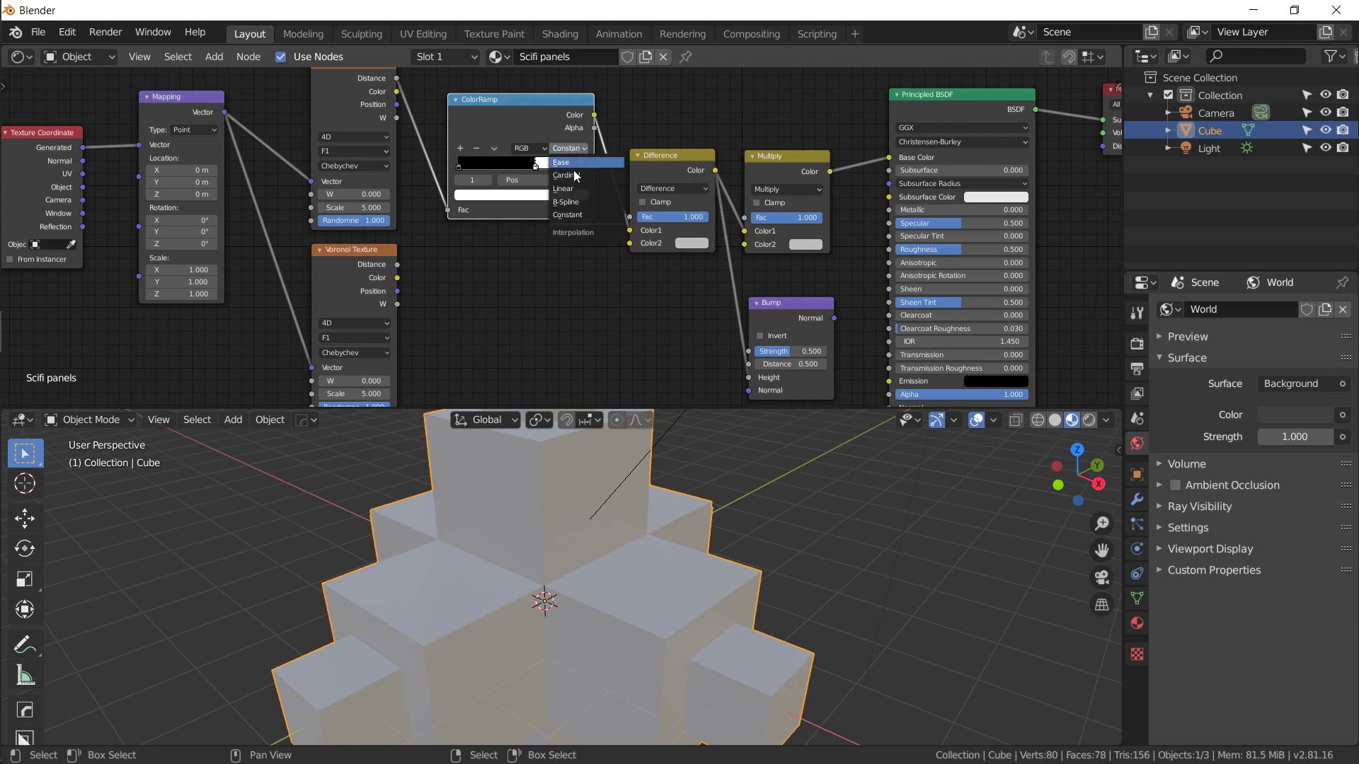
{"action": "left_click", "coordinate": [574, 189]}
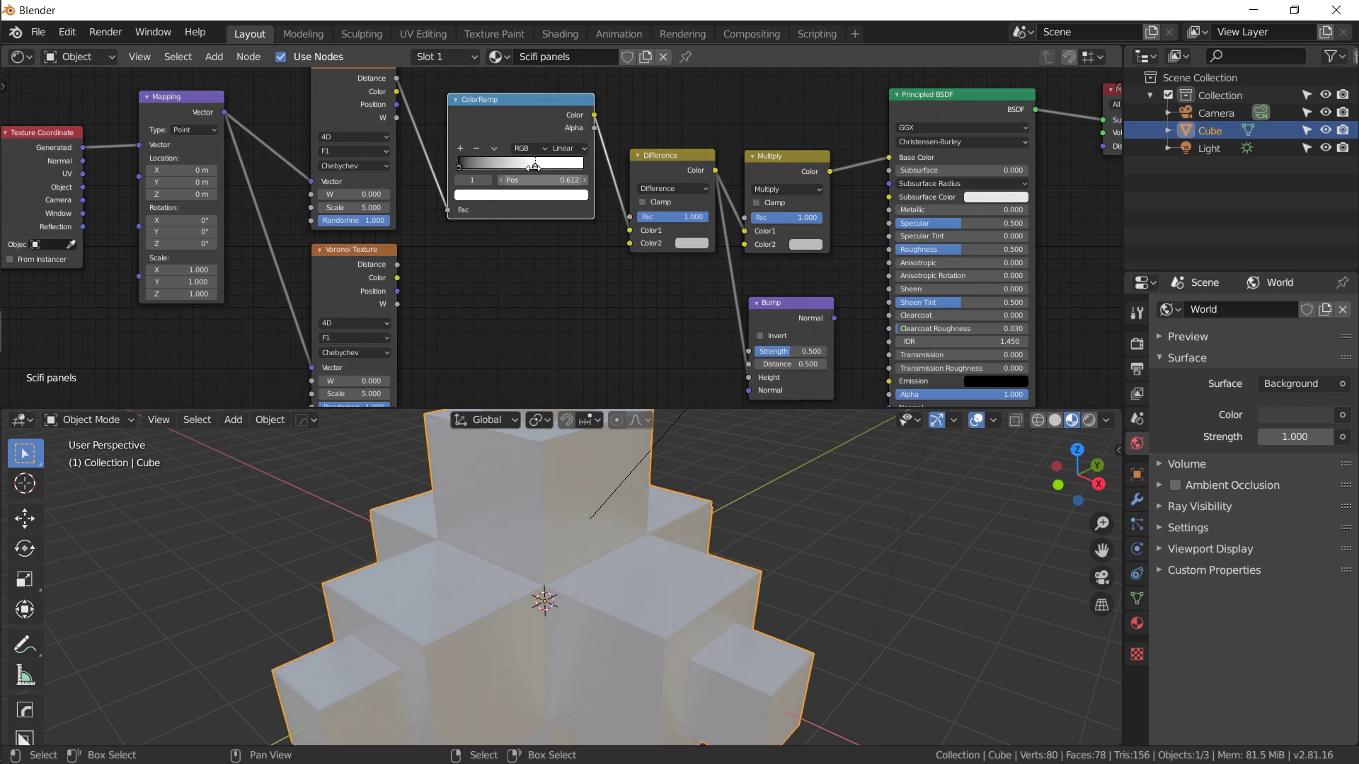
- Set the ColorRamp's white stop to position 0.55 and its black stop to position 0.5
{"action": "left_click_drag", "start_coordinate": [531, 166], "coordinate": [521, 170]}
{"action": "left_click", "coordinate": [561, 181]}
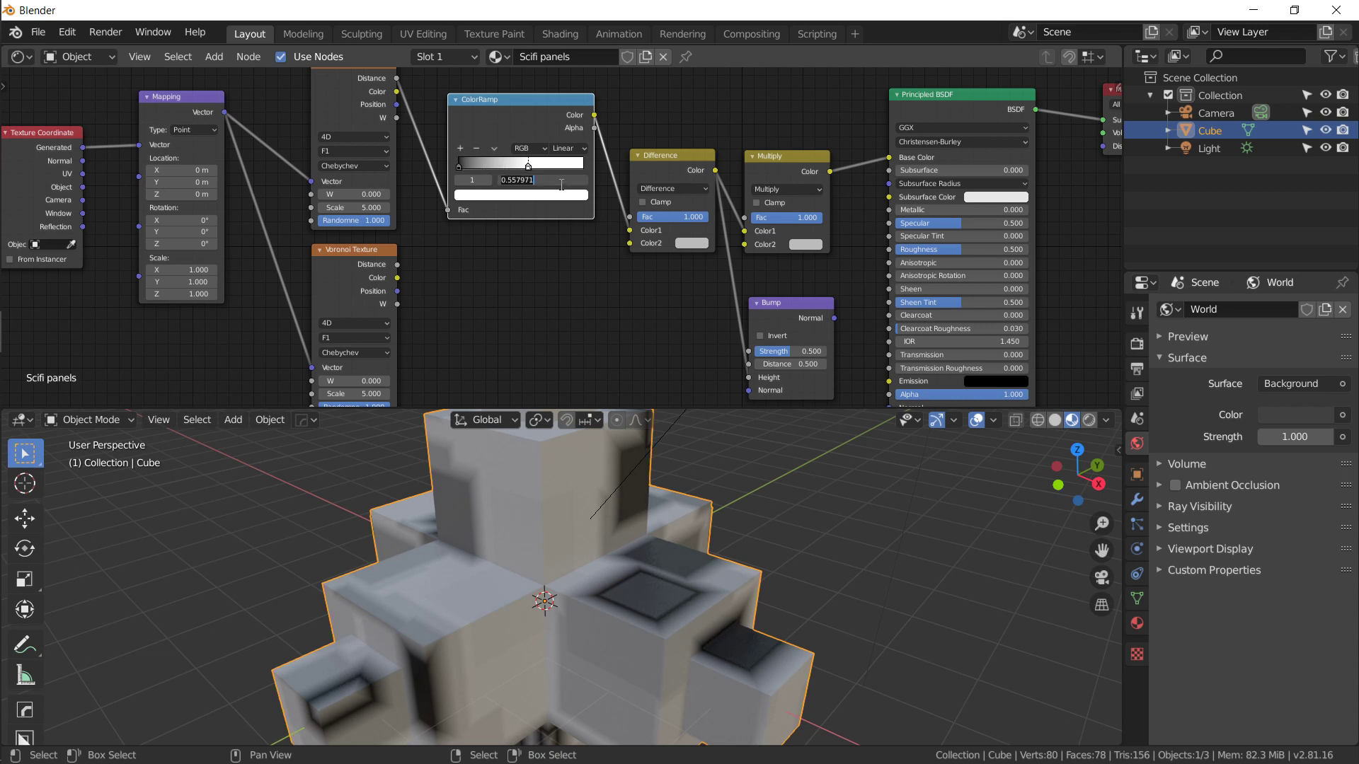
{"action": "key", "text": "ctrl+a"}
{"action": "type", "text": "0.55"}
{"action": "key", "text": "Return"}
{"action": "left_click", "coordinate": [458, 167]}
{"action": "left_click", "coordinate": [562, 181]}
{"action": "key", "text": "Return"}
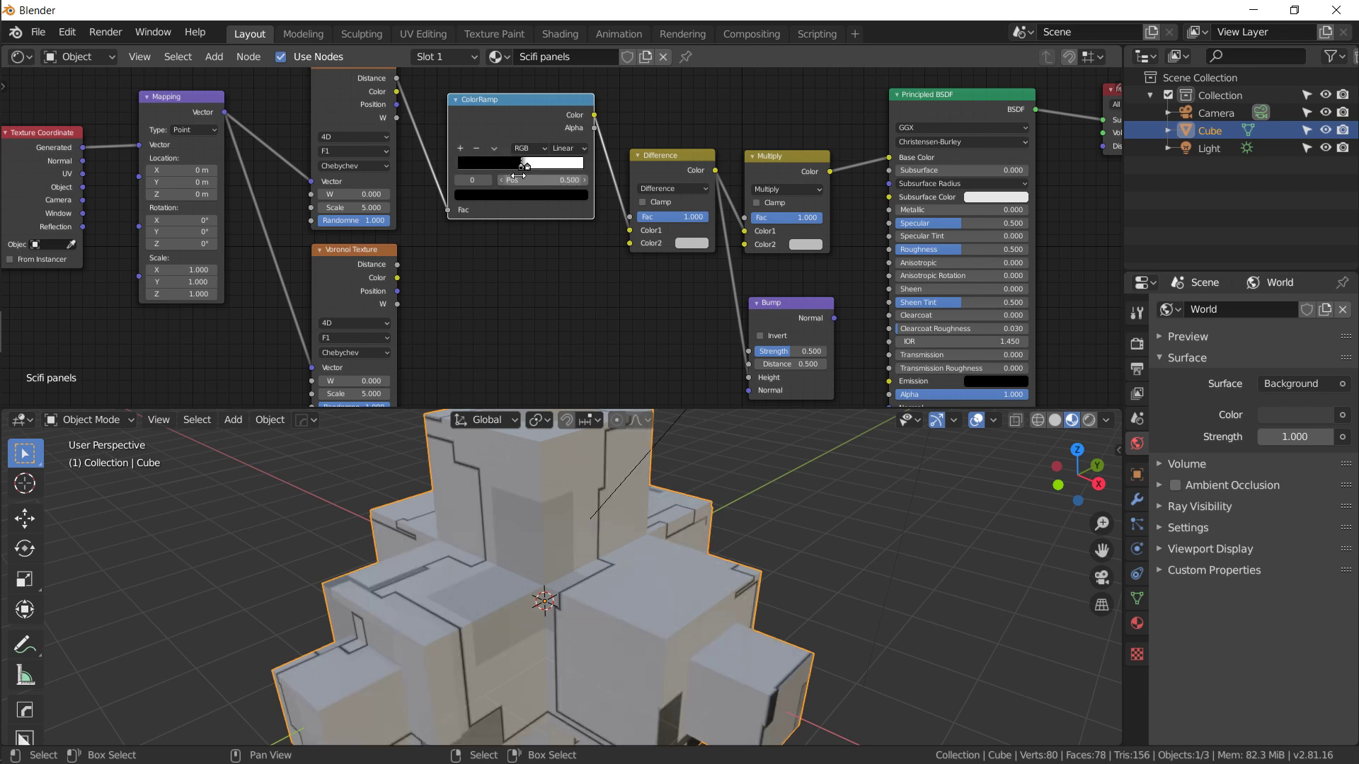
- Duplicate the ColorRamp below the original, feed it the second Voronoi's Distance, and connect its Color to the Difference node's Color2
{"action": "middle_click_drag", "start_coordinate": [484, 600], "coordinate": [515, 534]}
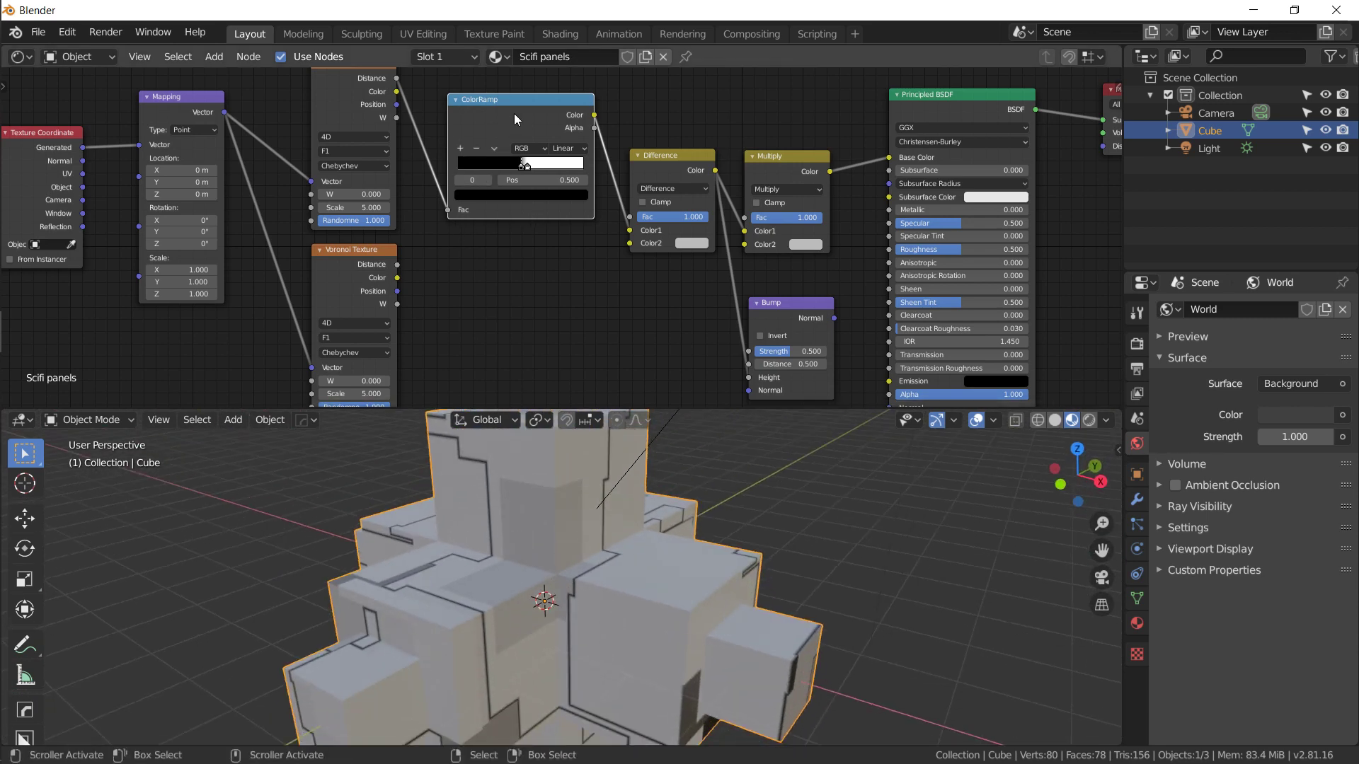
{"action": "key", "text": "shift+d"}
{"action": "left_click", "coordinate": [515, 272]}
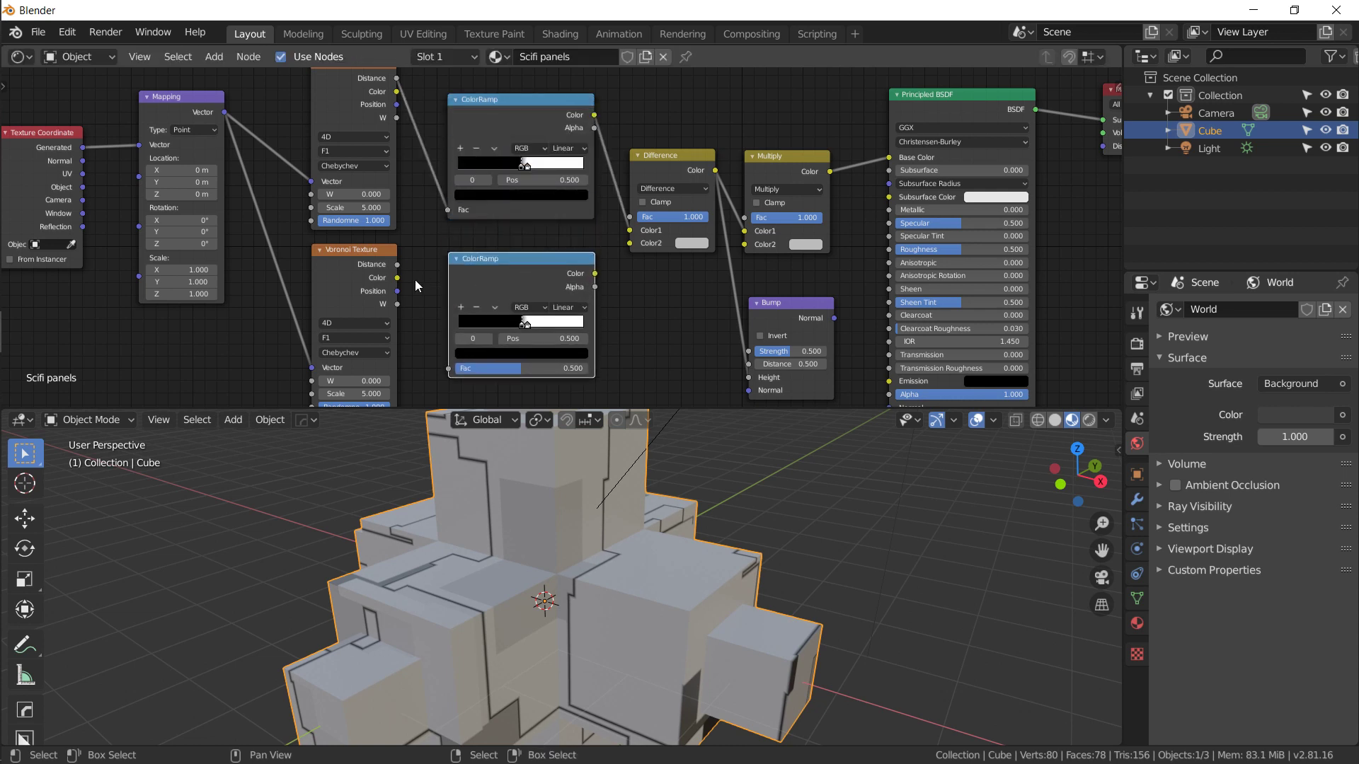
{"action": "left_click_drag", "start_coordinate": [398, 278], "coordinate": [449, 369]}
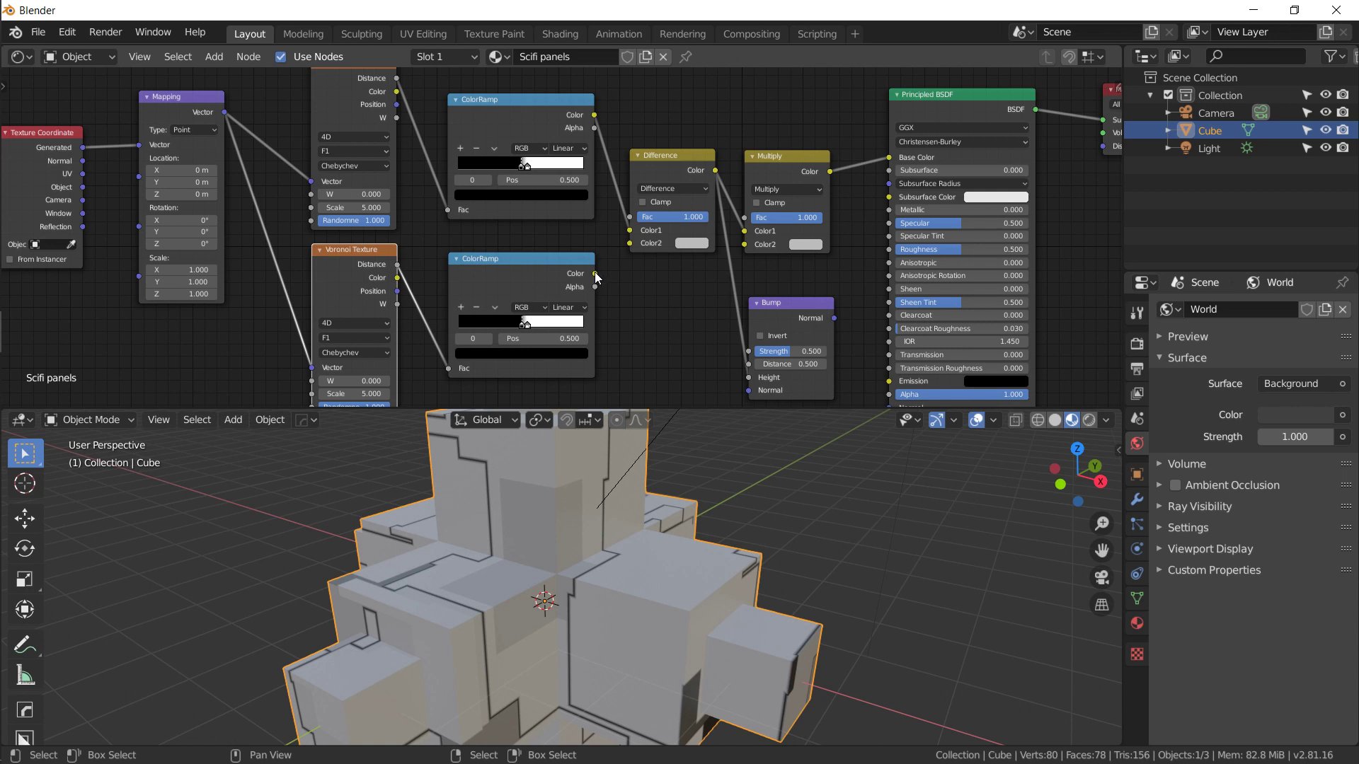
{"action": "left_click_drag", "start_coordinate": [595, 274], "coordinate": [629, 243]}
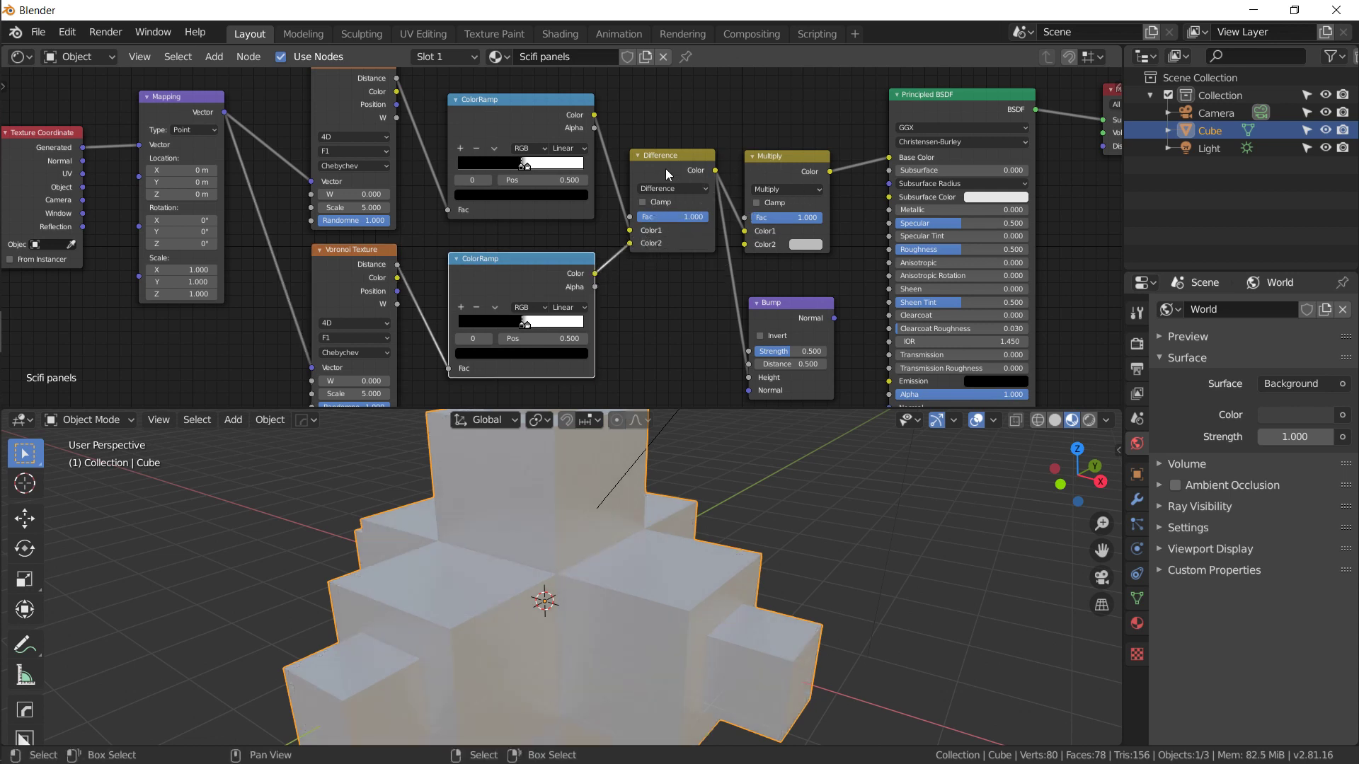
- Lower the Multiply node's Fac to 0 and select the Difference node to check the material on the cube object
{"action": "left_click_drag", "start_coordinate": [780, 216], "coordinate": [743, 216]}
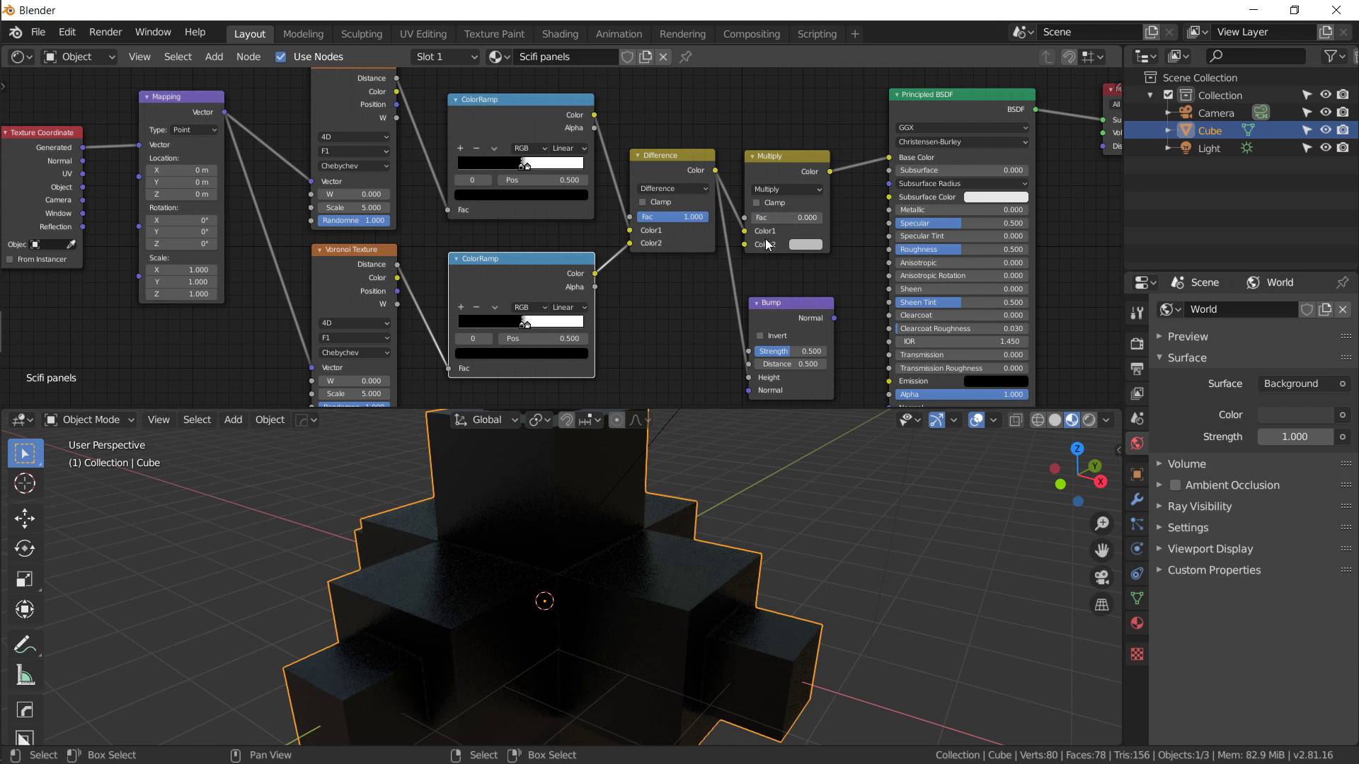
{"action": "left_click", "coordinate": [673, 172]}
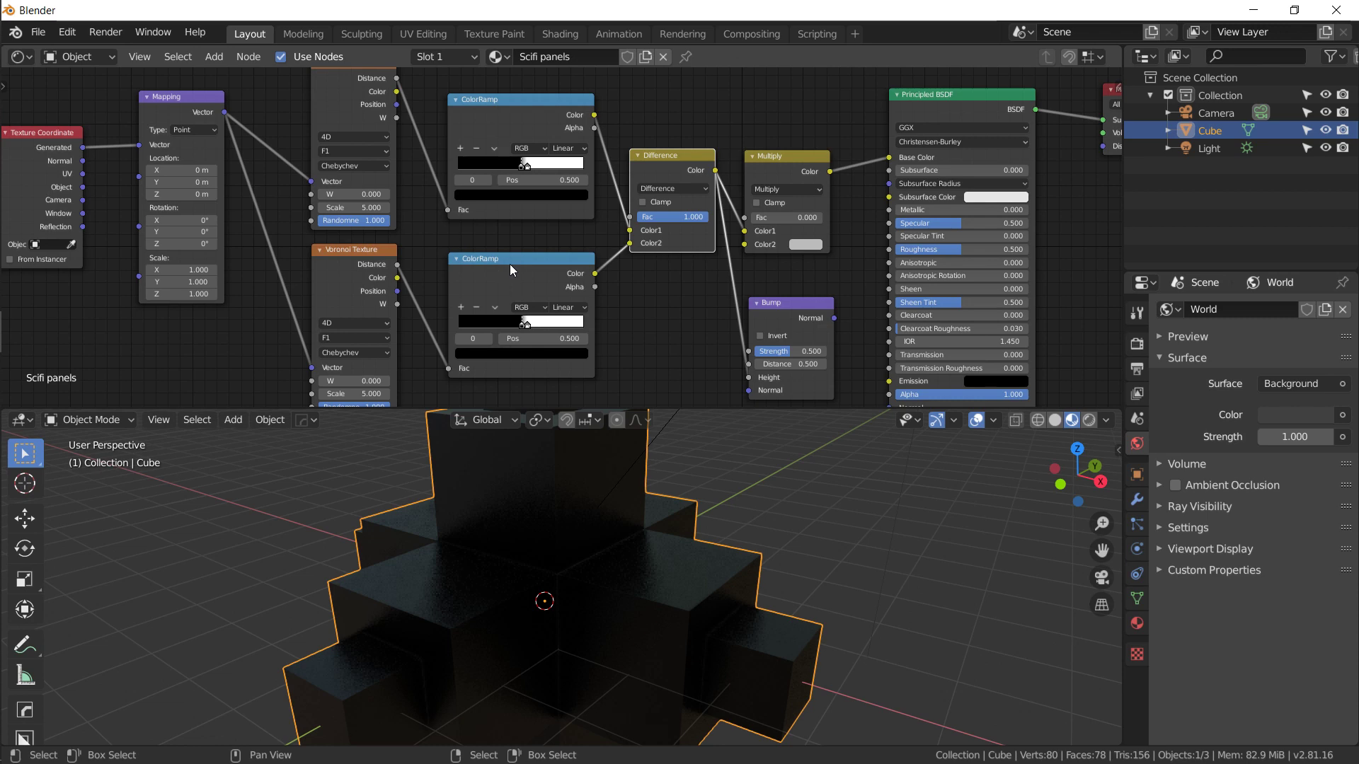
{"action": "middle_click_drag", "start_coordinate": [592, 545], "coordinate": [474, 520]}
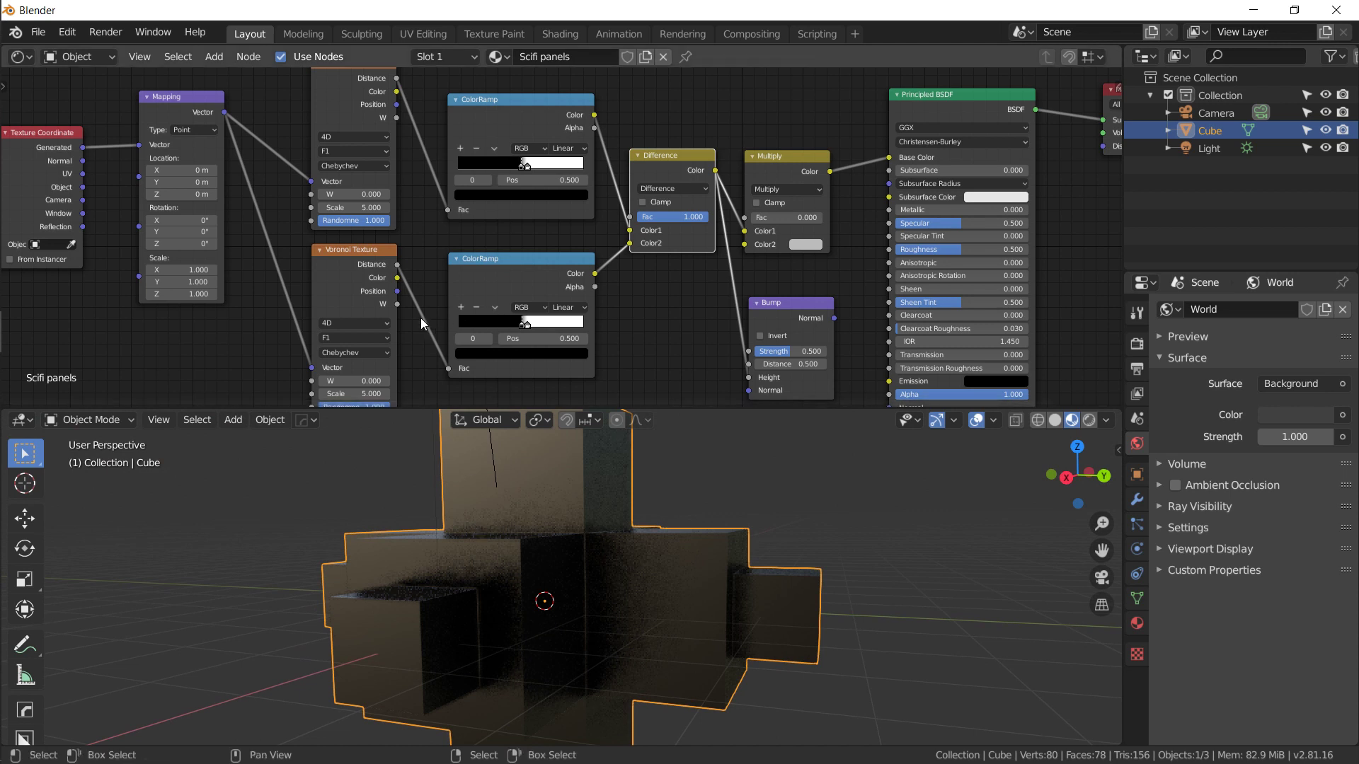
{"action": "middle_click_drag", "start_coordinate": [539, 473], "coordinate": [598, 488]}
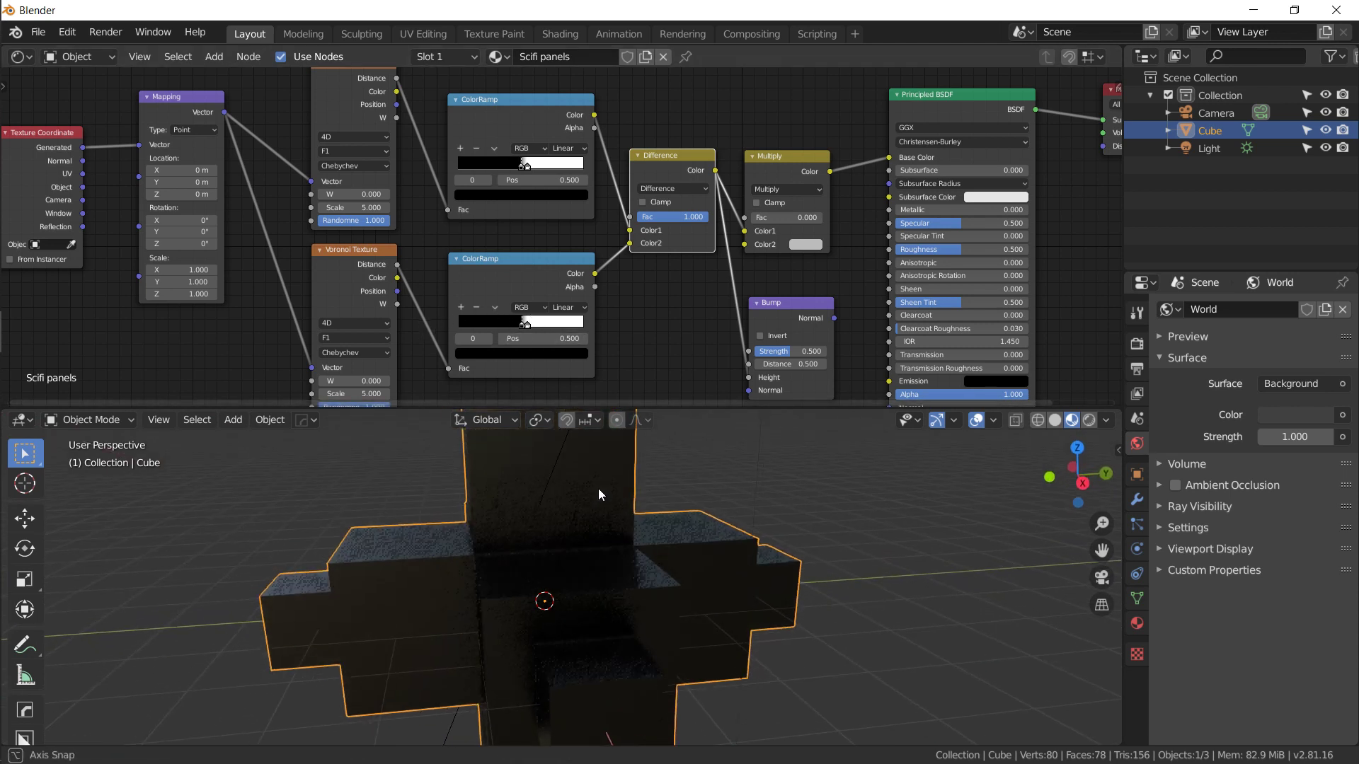
- Try the lower ColorRamp with its white stop at position 0.6 and its black stop at 0.55
{"action": "left_click", "coordinate": [530, 321]}
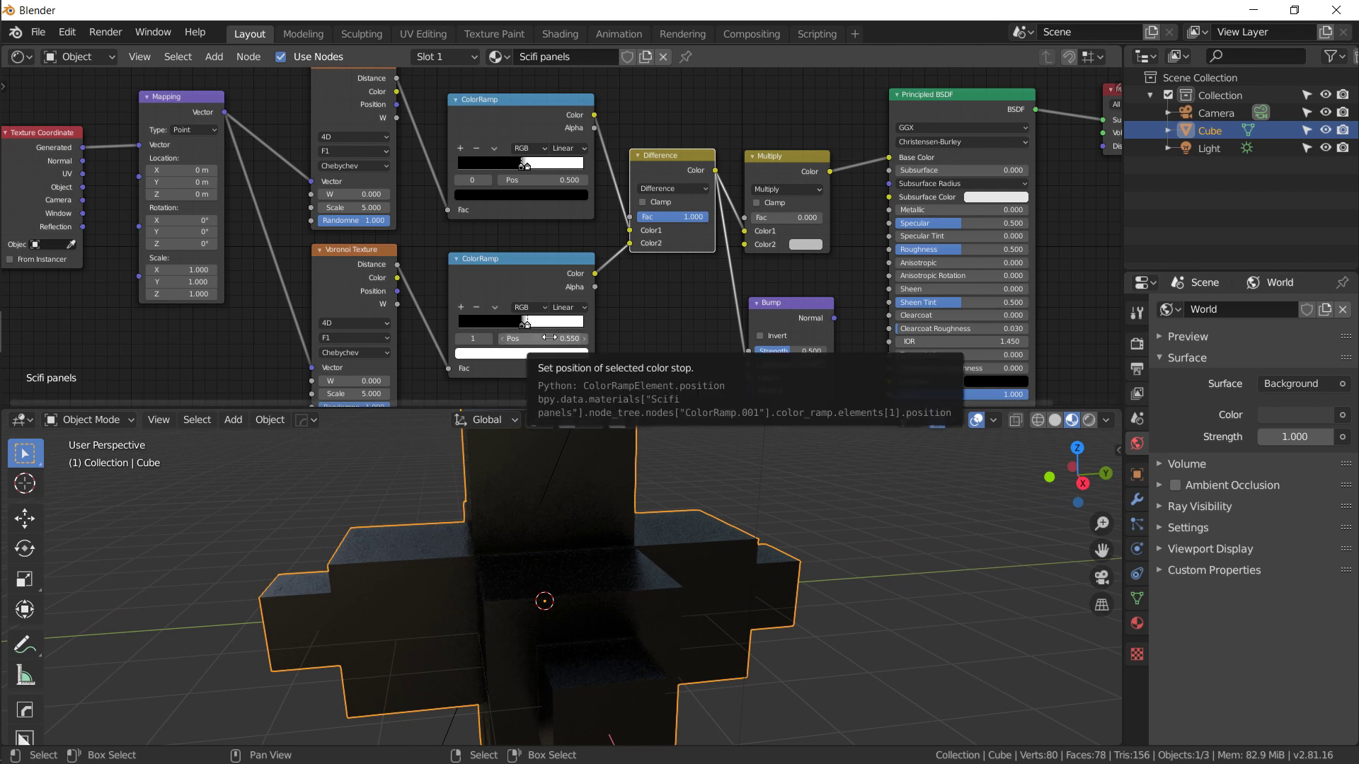
{"action": "left_click", "coordinate": [549, 338]}
{"action": "type", "text": "0.6"}
{"action": "key", "text": "Return"}
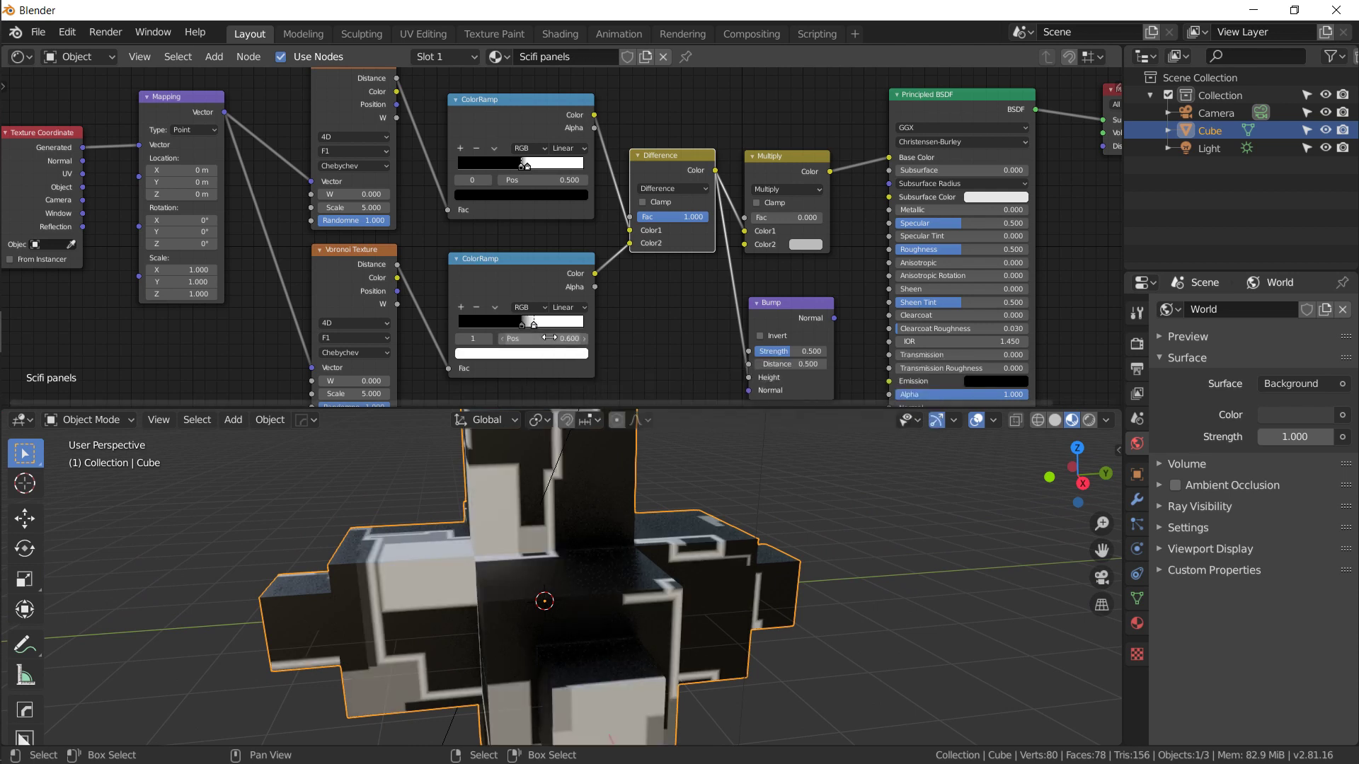
{"action": "left_click", "coordinate": [521, 323]}
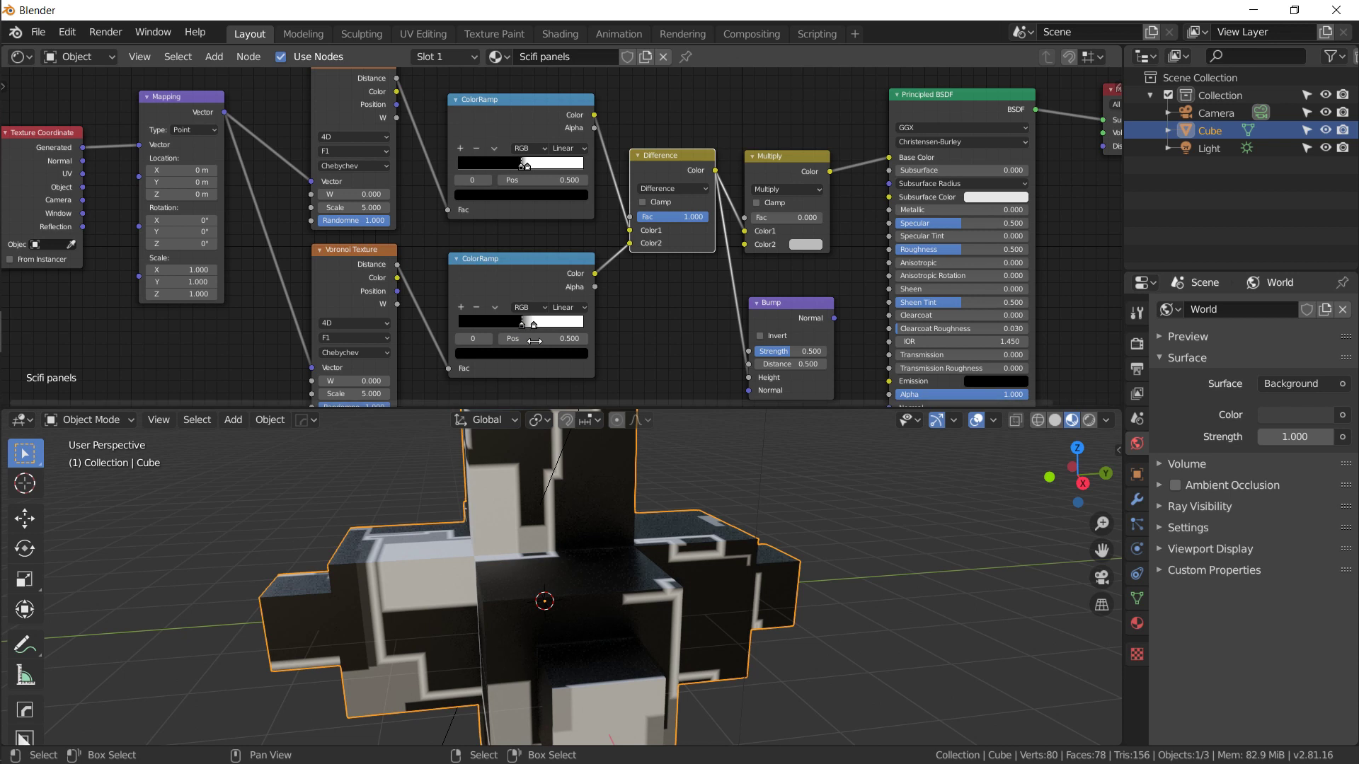
{"action": "left_click", "coordinate": [539, 341]}
{"action": "type", "text": ".55"}
{"action": "key", "text": "Return"}
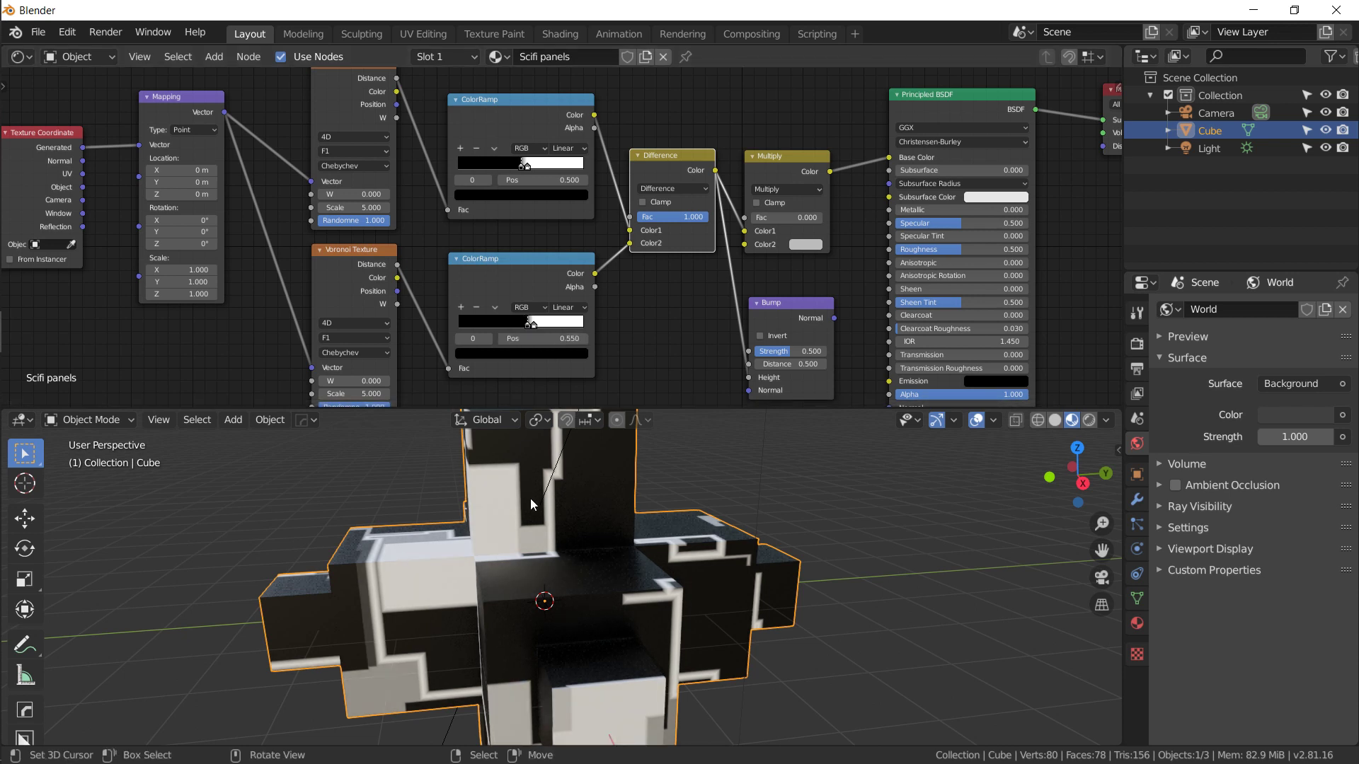
- Shift the lower ColorRamp's white stop back toward the middle and move its black stop to about 0.486
{"action": "middle_click_drag", "start_coordinate": [529, 498], "coordinate": [608, 519]}
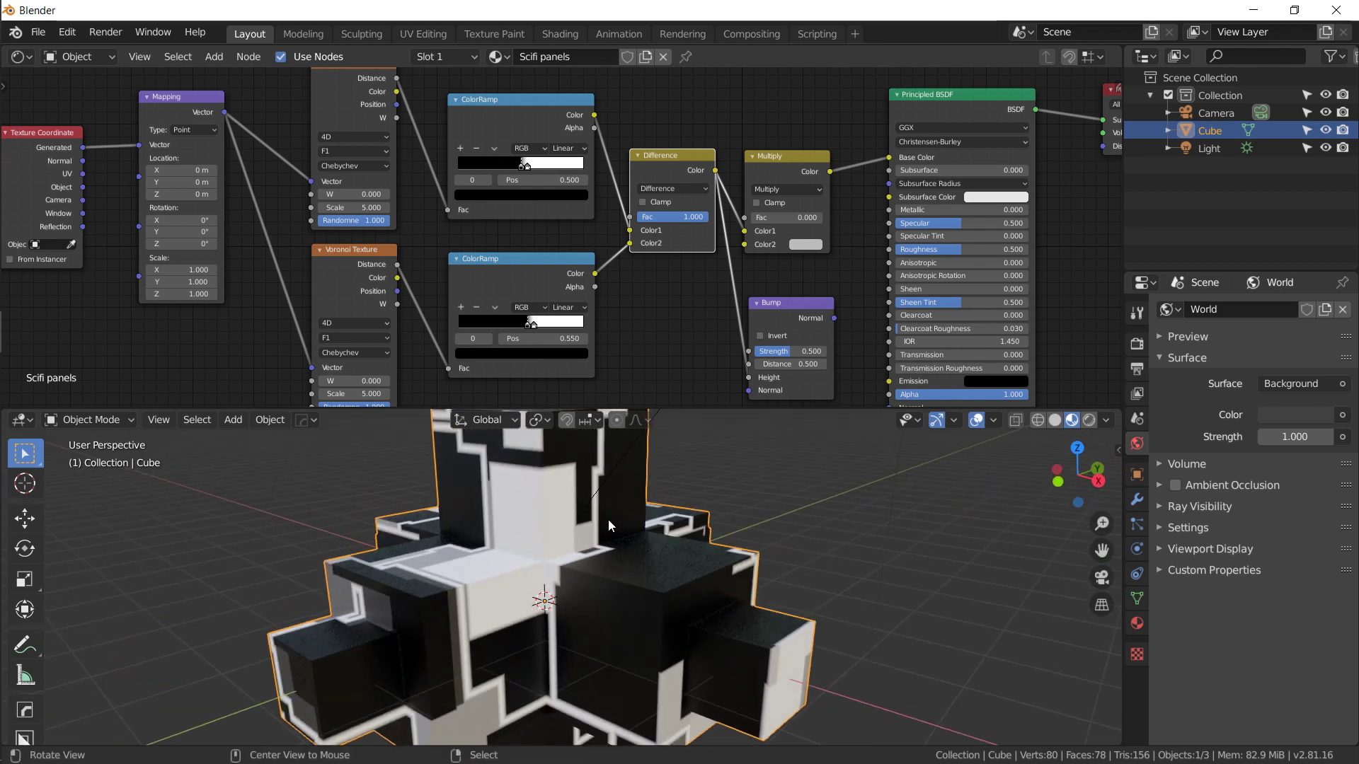
{"action": "left_click", "coordinate": [534, 326]}
{"action": "mouse_move", "coordinate": [533, 326]}
{"action": "left_mouse_down"}
{"action": "mouse_move", "coordinate": [564, 337]}
{"action": "mouse_move", "coordinate": [515, 337]}
{"action": "left_mouse_up"}
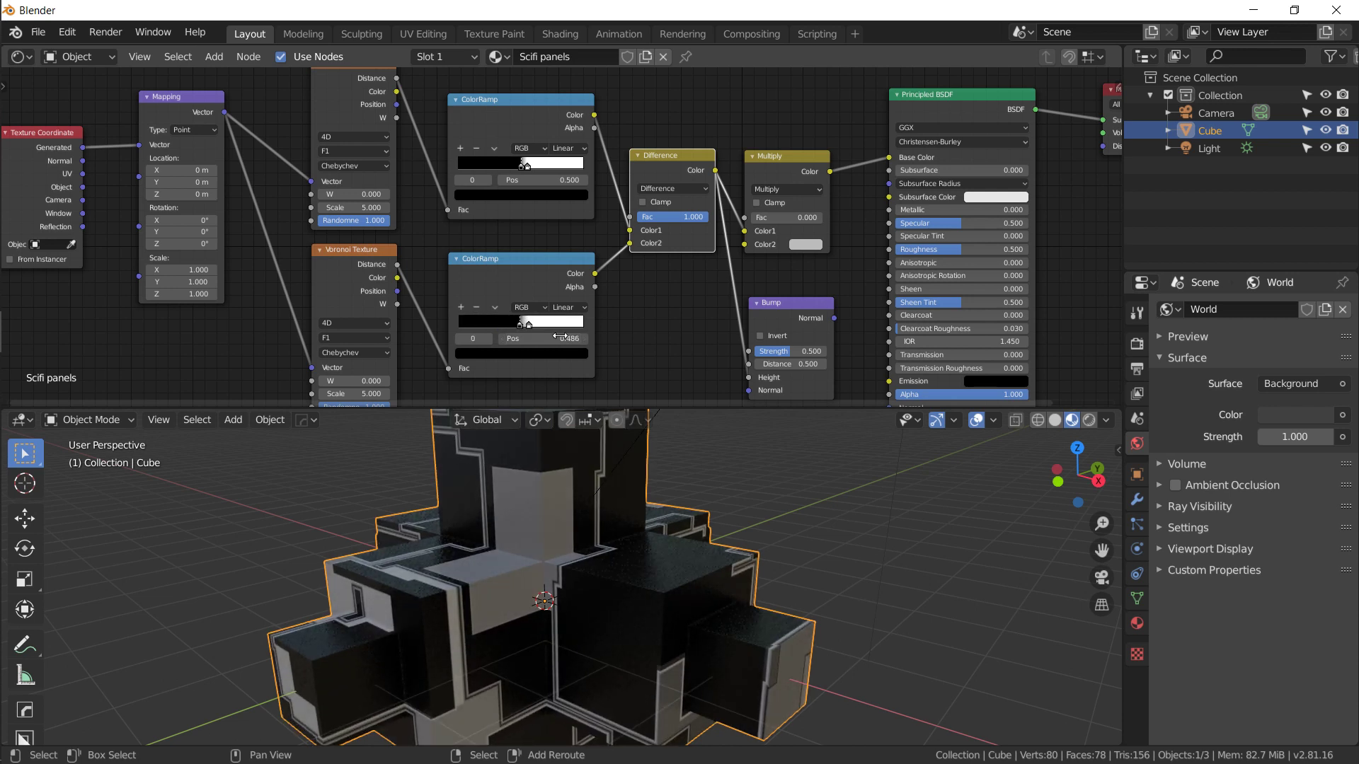
{"action": "middle_click_drag", "start_coordinate": [655, 529], "coordinate": [614, 545]}
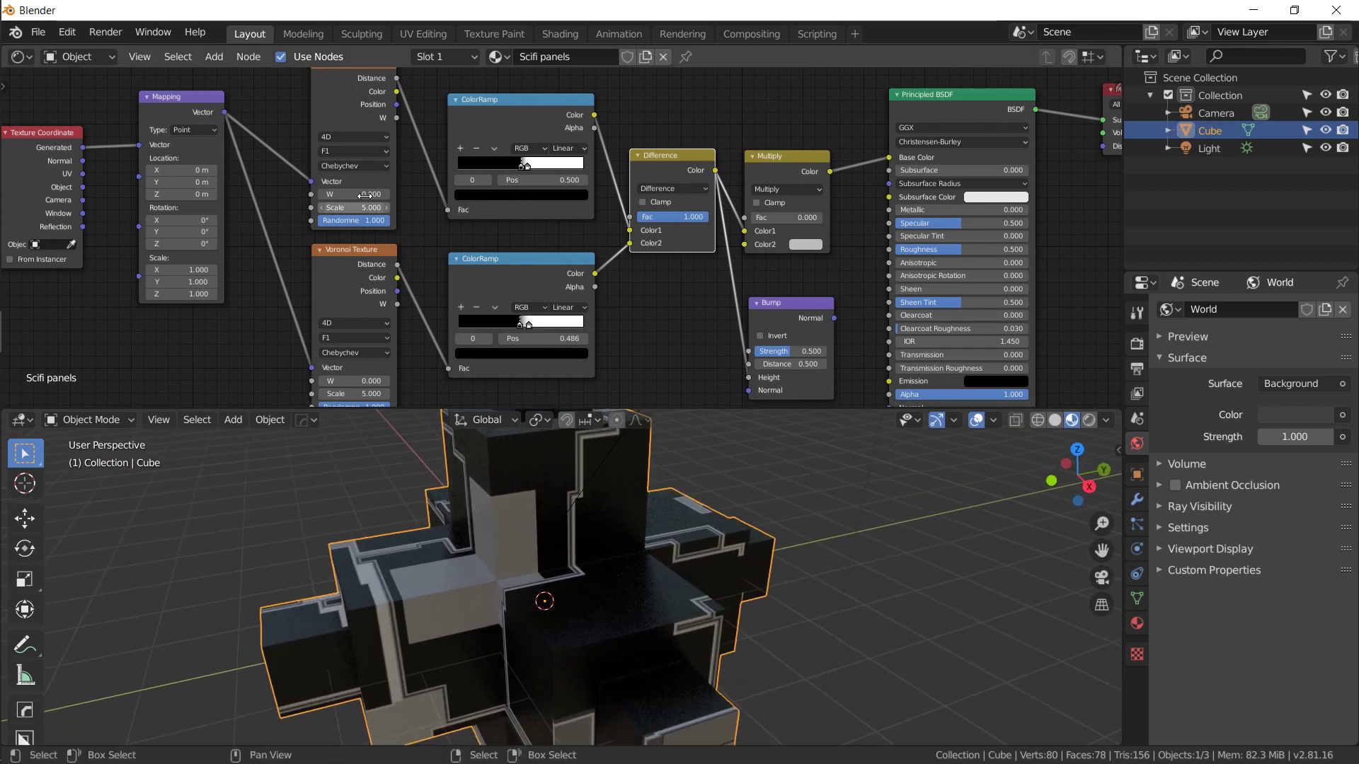
{"action": "left_click", "coordinate": [345, 273]}
{"action": "left_click", "coordinate": [342, 118]}
{"action": "left_click", "coordinate": [346, 268]}
{"action": "left_click", "coordinate": [355, 99]}
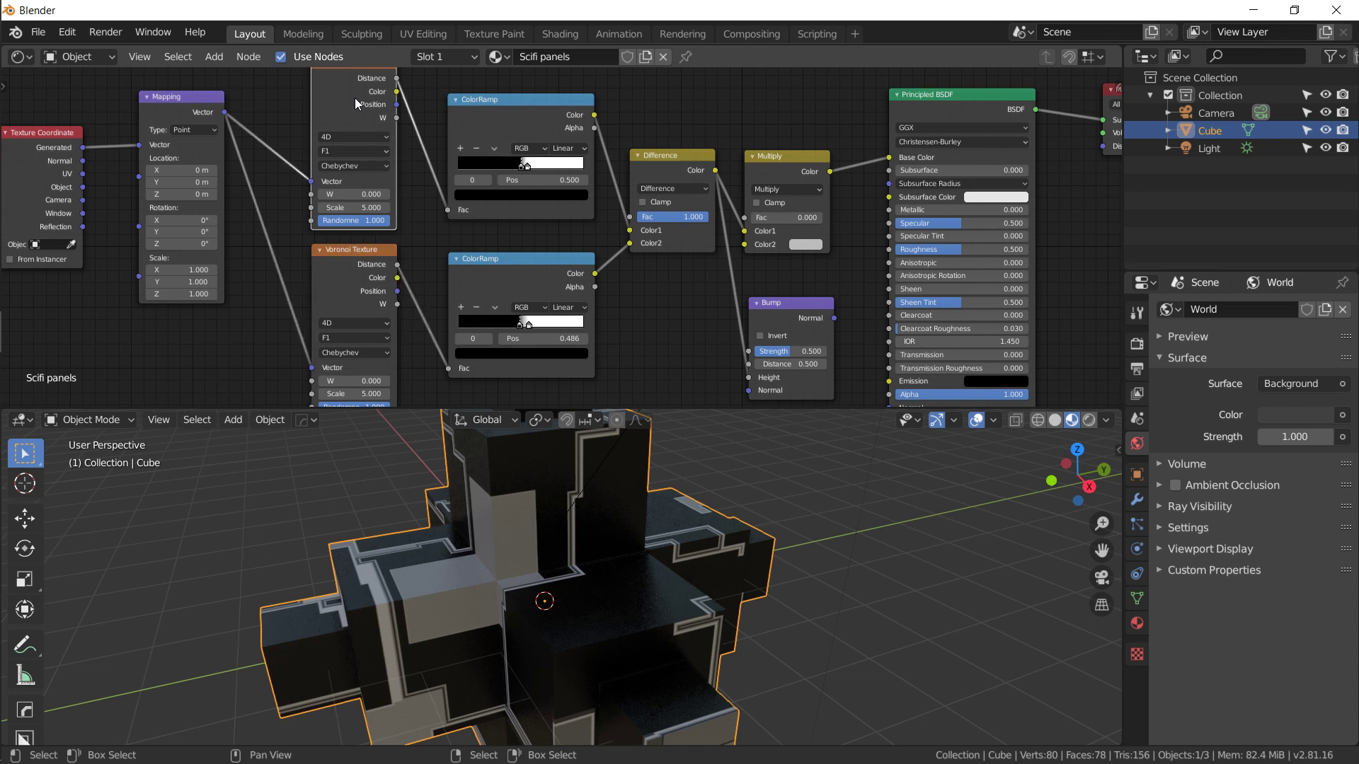
{"action": "left_click", "coordinate": [491, 130]}
{"action": "left_click", "coordinate": [516, 267]}
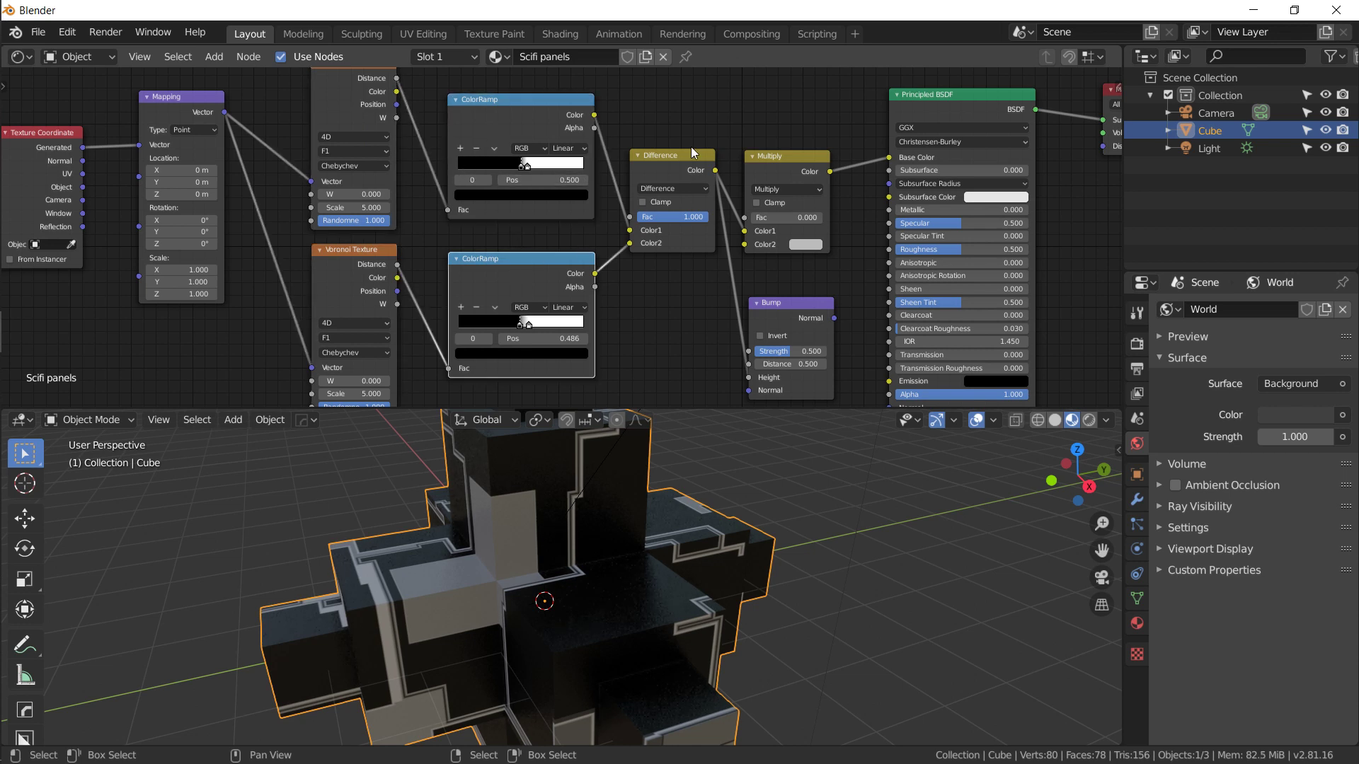
{"action": "left_click", "coordinate": [673, 177]}
{"action": "mouse_move", "coordinate": [686, 220]}
{"action": "left_mouse_down"}
{"action": "mouse_move", "coordinate": [634, 220]}
{"action": "mouse_move", "coordinate": [686, 220]}
{"action": "left_mouse_up"}
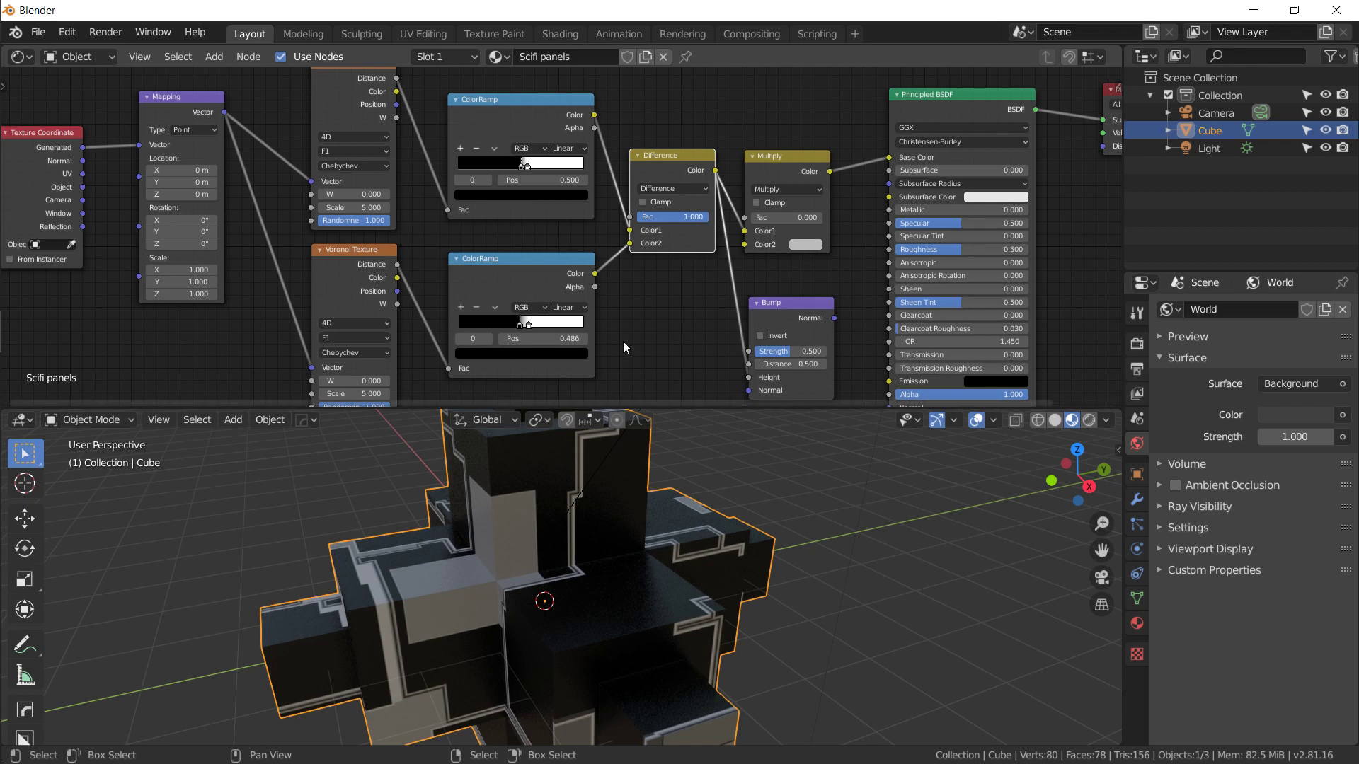
{"action": "middle_click_drag", "start_coordinate": [557, 490], "coordinate": [605, 494]}
{"action": "middle_click_drag", "start_coordinate": [681, 291], "coordinate": [464, 230]}
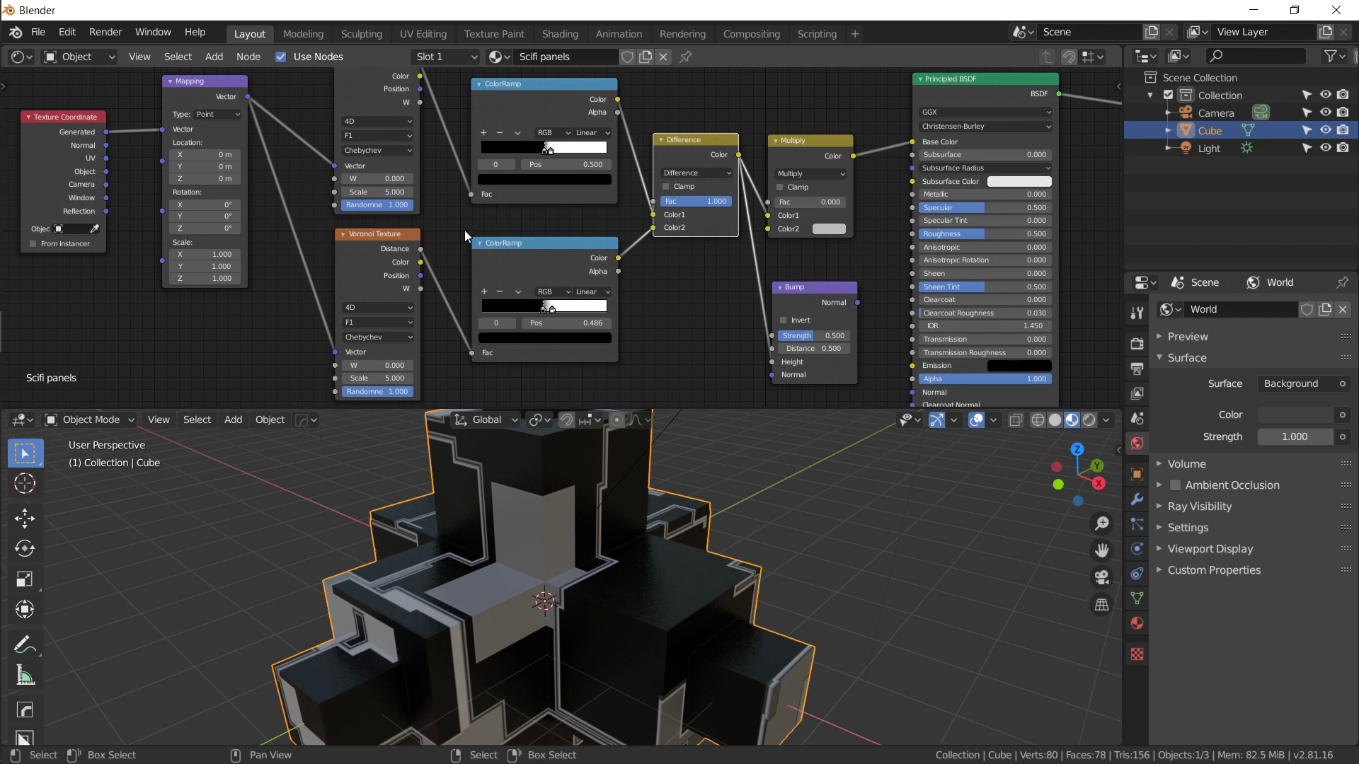
- Try different Randomness and W values on the lower Voronoi Texture node, undoing each change
{"action": "mouse_move", "coordinate": [381, 95]}
{"action": "middle_mouse_down"}
{"action": "mouse_move", "coordinate": [390, 88]}
{"action": "mouse_move", "coordinate": [382, 106]}
{"action": "middle_mouse_up"}
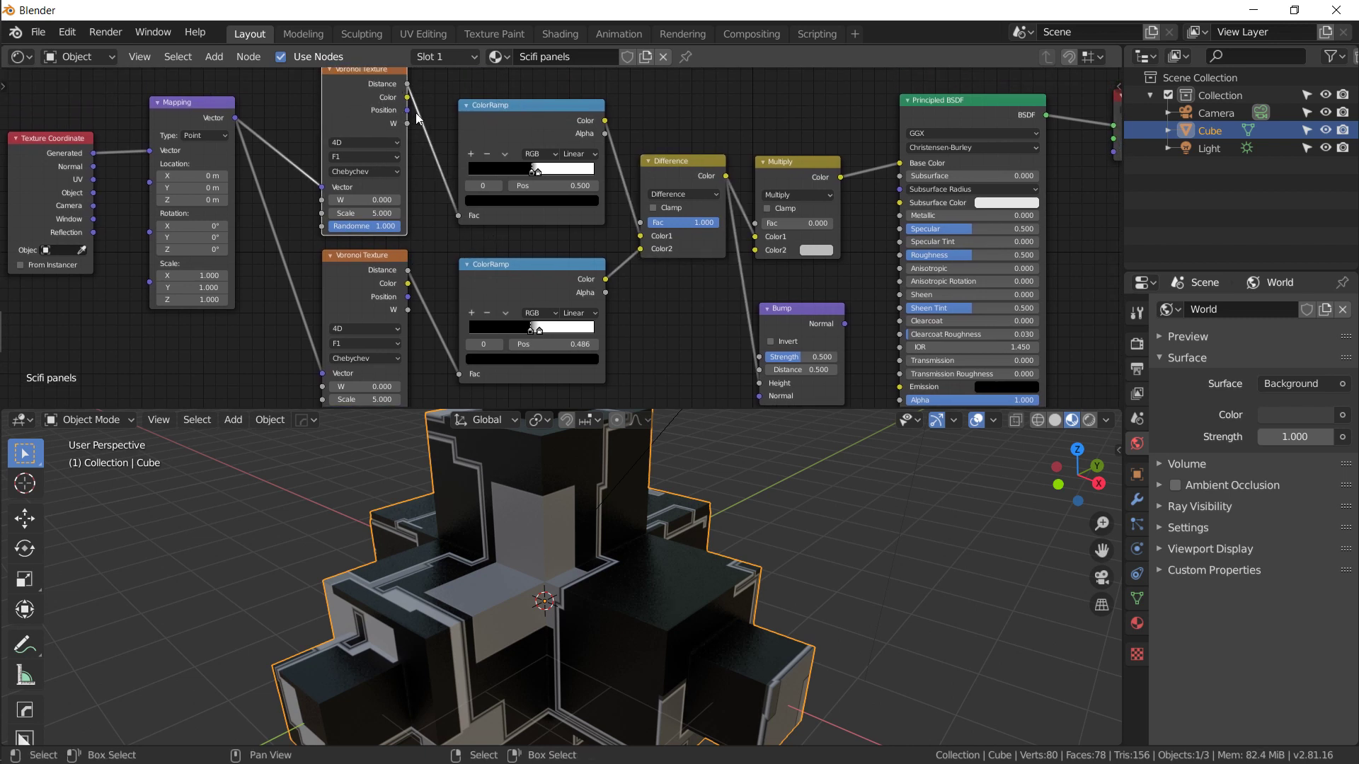
{"action": "middle_click_drag", "start_coordinate": [417, 270], "coordinate": [439, 250]}
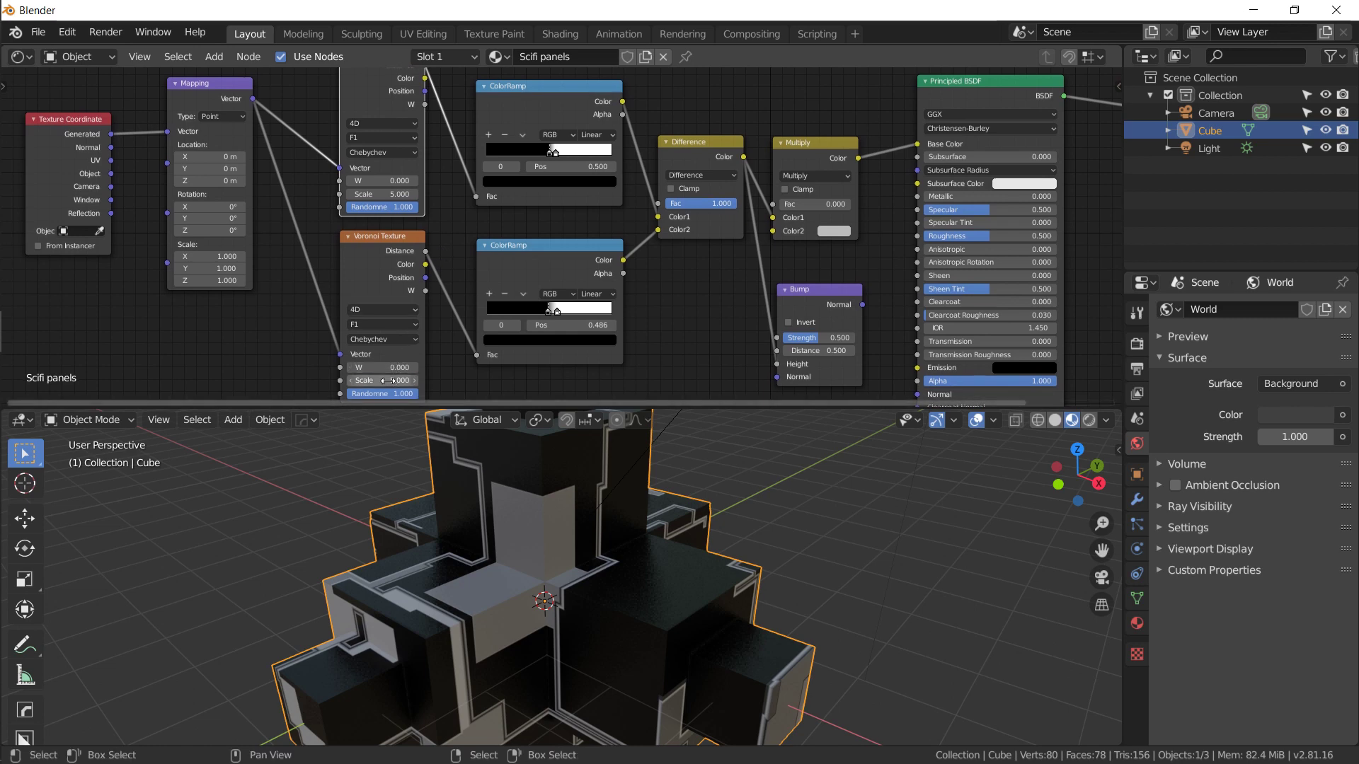
{"action": "left_click_drag", "start_coordinate": [386, 380], "coordinate": [400, 380]}
{"action": "key", "text": "ctrl+z"}
{"action": "key", "text": "ctrl+shift+z"}
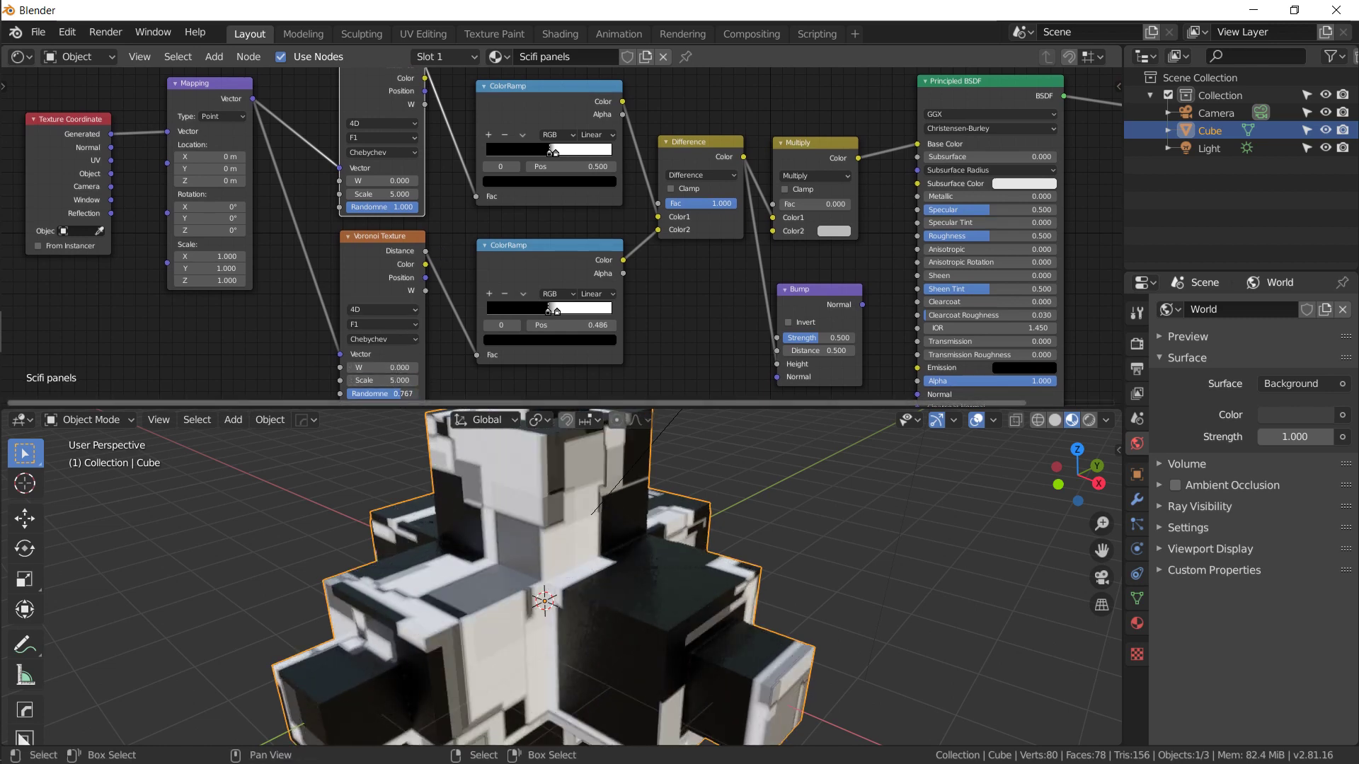
{"action": "key", "text": "ctrl+z"}
{"action": "left_click", "coordinate": [404, 372]}
{"action": "type", "text": "0.8"}
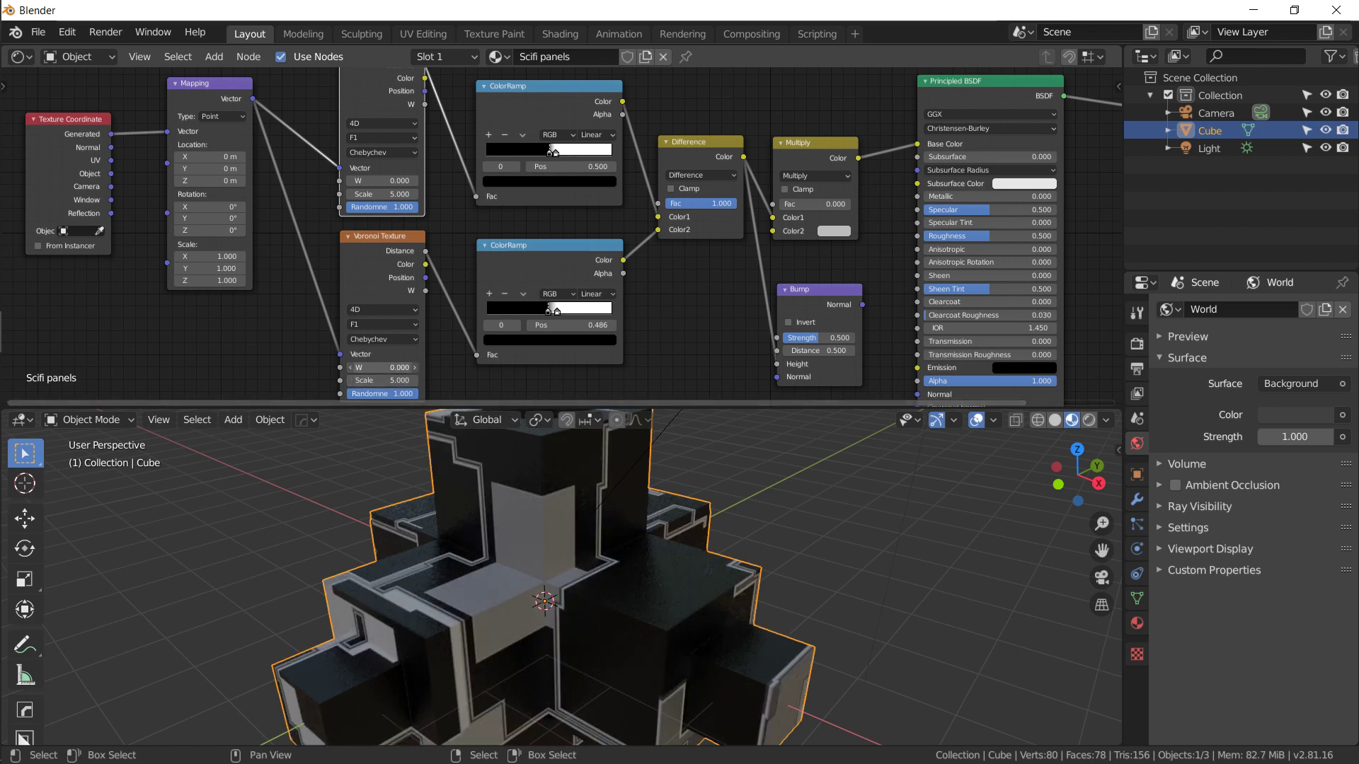
{"action": "key", "text": "Return"}
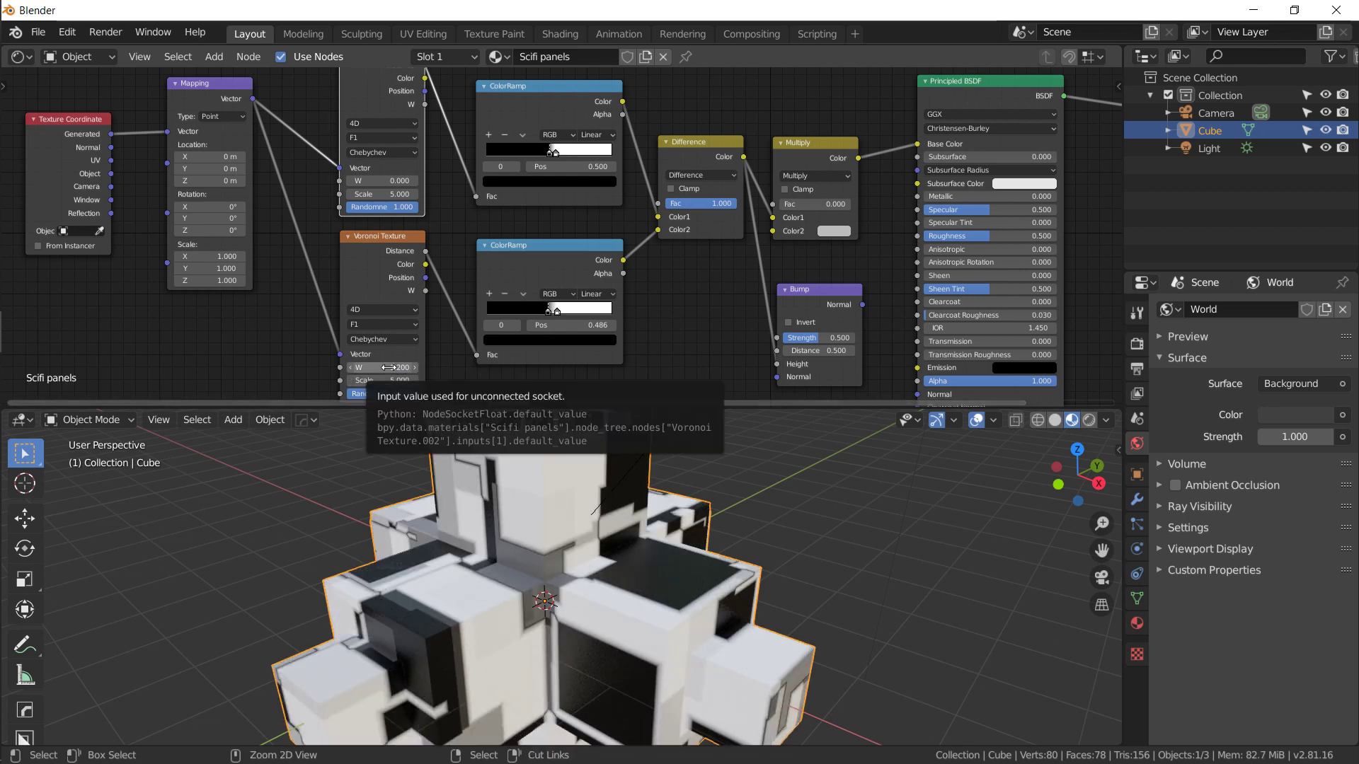
{"action": "key", "text": "ctrl+z"}
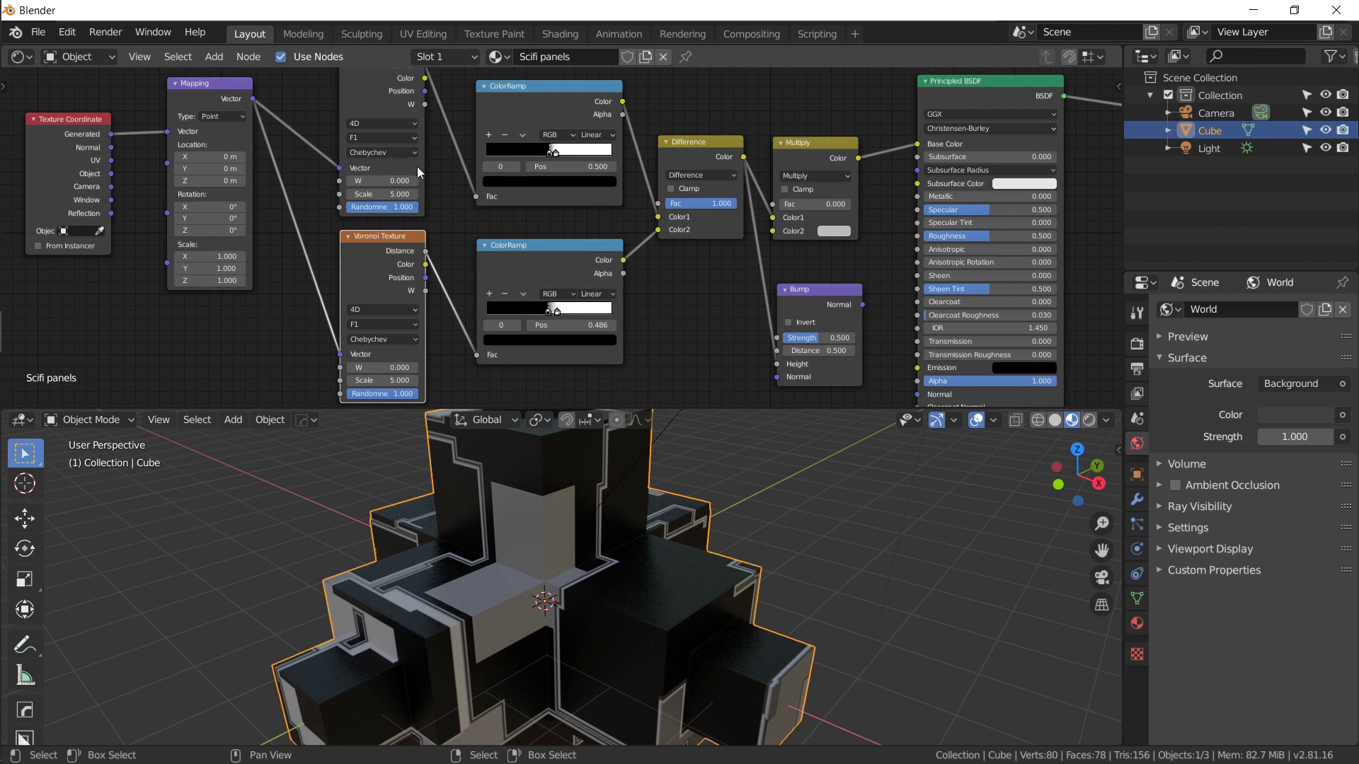
- Connect the Bump node's Normal output to the Normal input of the Principled BSDF
{"action": "key", "text": "Home"}
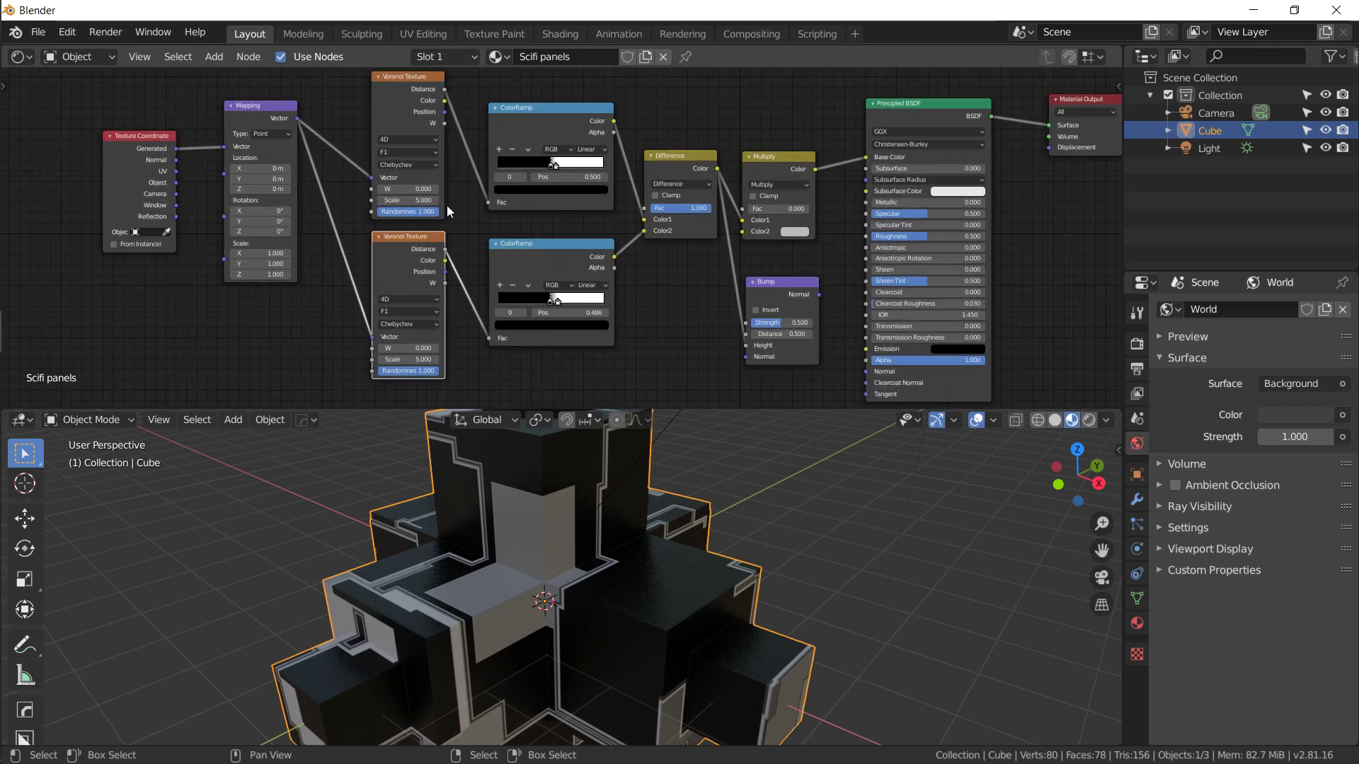
{"action": "middle_click_drag", "start_coordinate": [852, 323], "coordinate": [739, 267]}
{"action": "mouse_move", "coordinate": [706, 239]}
{"action": "left_mouse_down"}
{"action": "mouse_move", "coordinate": [886, 198]}
{"action": "mouse_move", "coordinate": [754, 315]}
{"action": "left_mouse_up"}
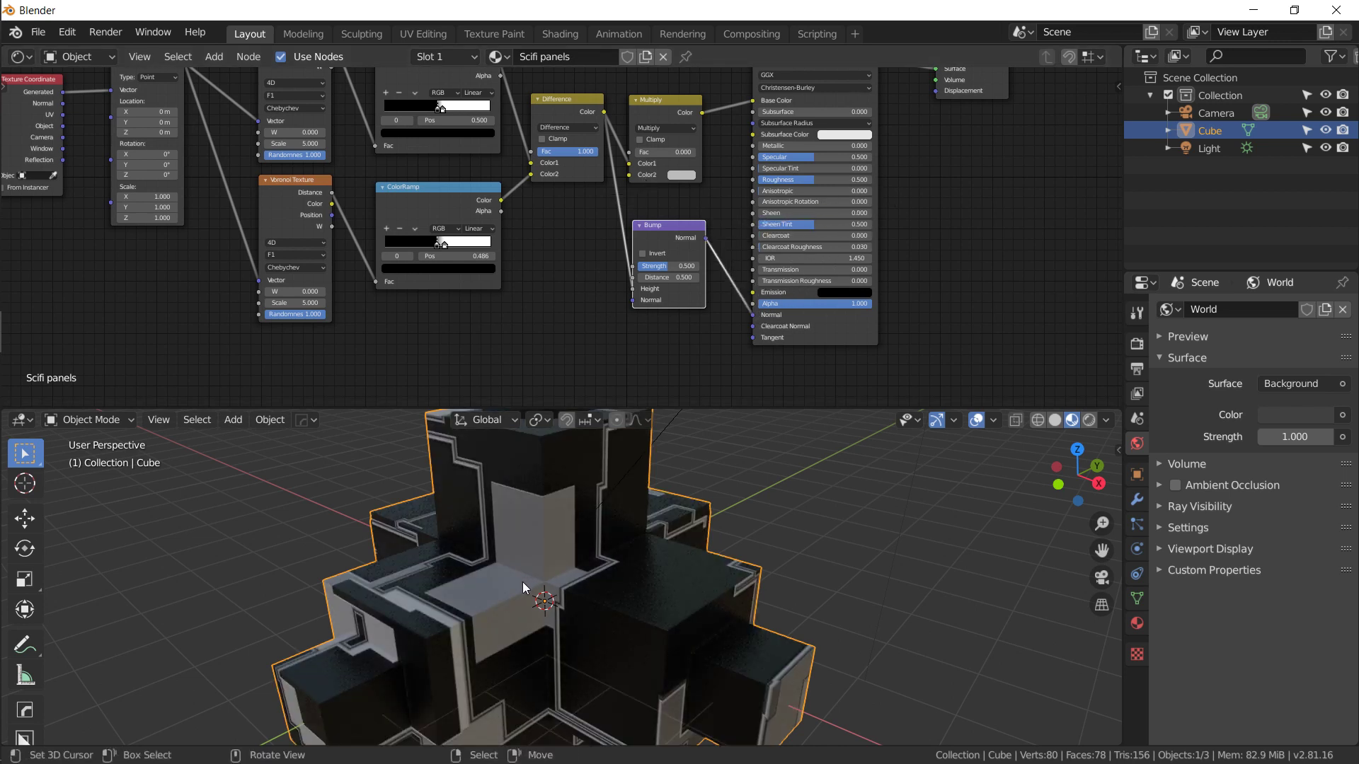
- Set the lower ColorRamp's white stop to position 0.564 while inspecting the panel grooves up close
{"action": "scroll", "coordinate": [522, 582], "scroll_direction": "up", "scroll_amount": 5}
{"action": "middle_click_drag", "start_coordinate": [522, 581], "coordinate": [443, 525]}
{"action": "middle_click_drag", "start_coordinate": [355, 525], "coordinate": [334, 593]}
{"action": "middle_click", "coordinate": [334, 593], "text": "alt"}
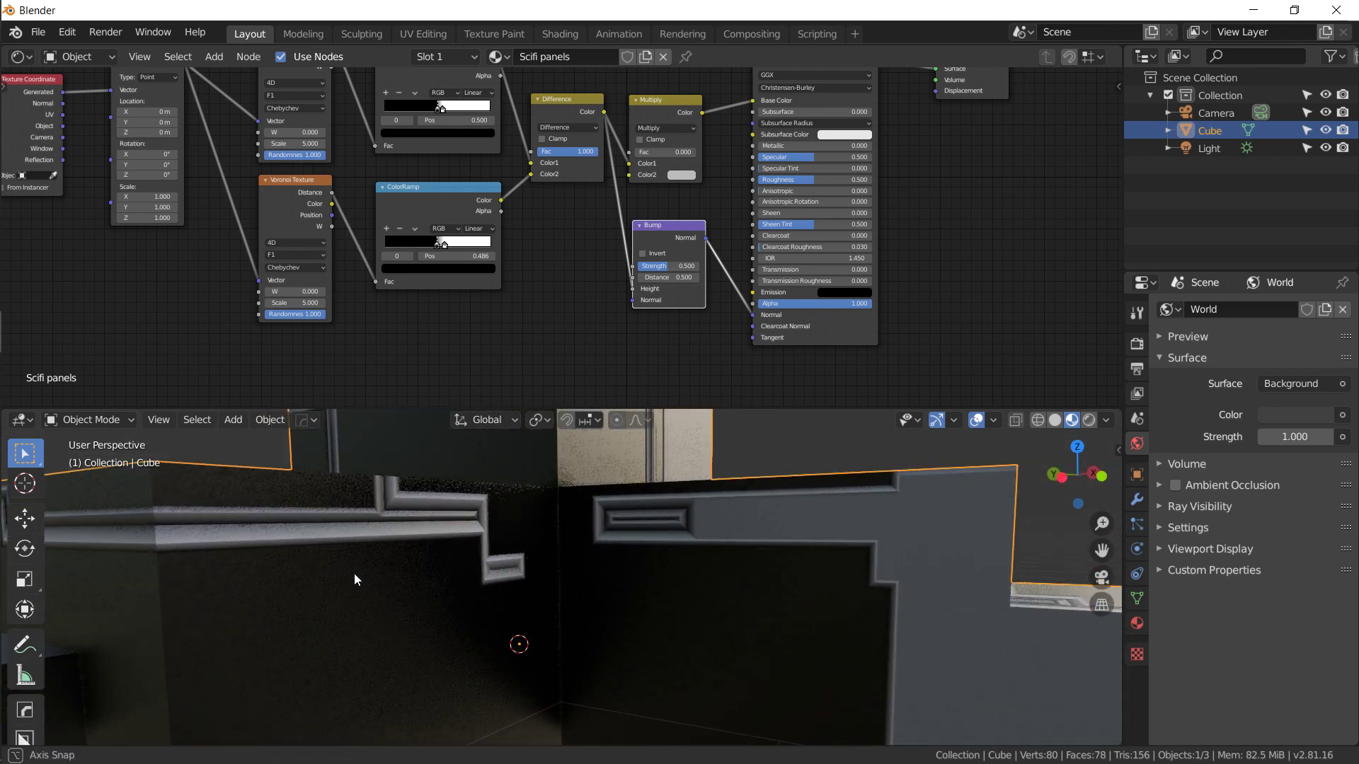
{"action": "scroll", "coordinate": [405, 507], "scroll_direction": "up", "scroll_amount": 4}
{"action": "middle_click_drag", "start_coordinate": [405, 506], "coordinate": [443, 530], "text": "shift"}
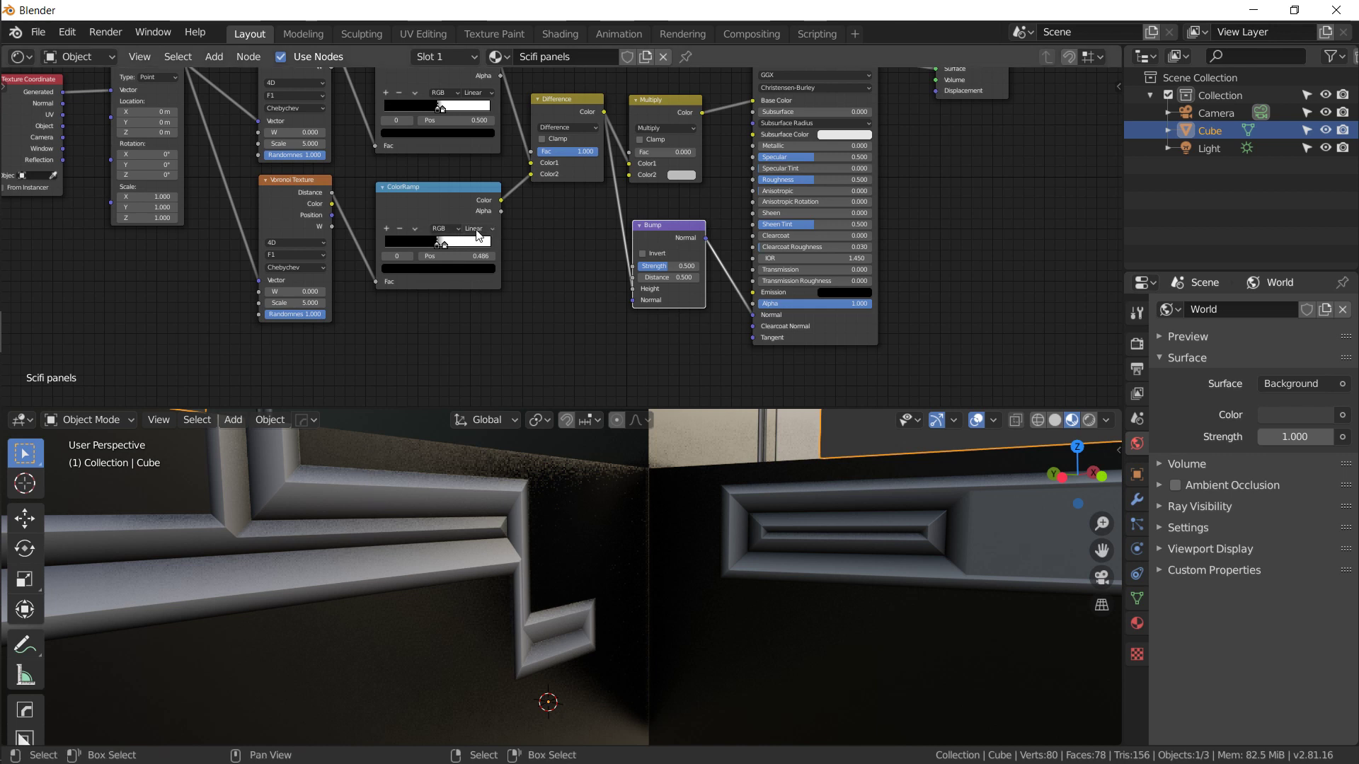
{"action": "left_click", "coordinate": [446, 248]}
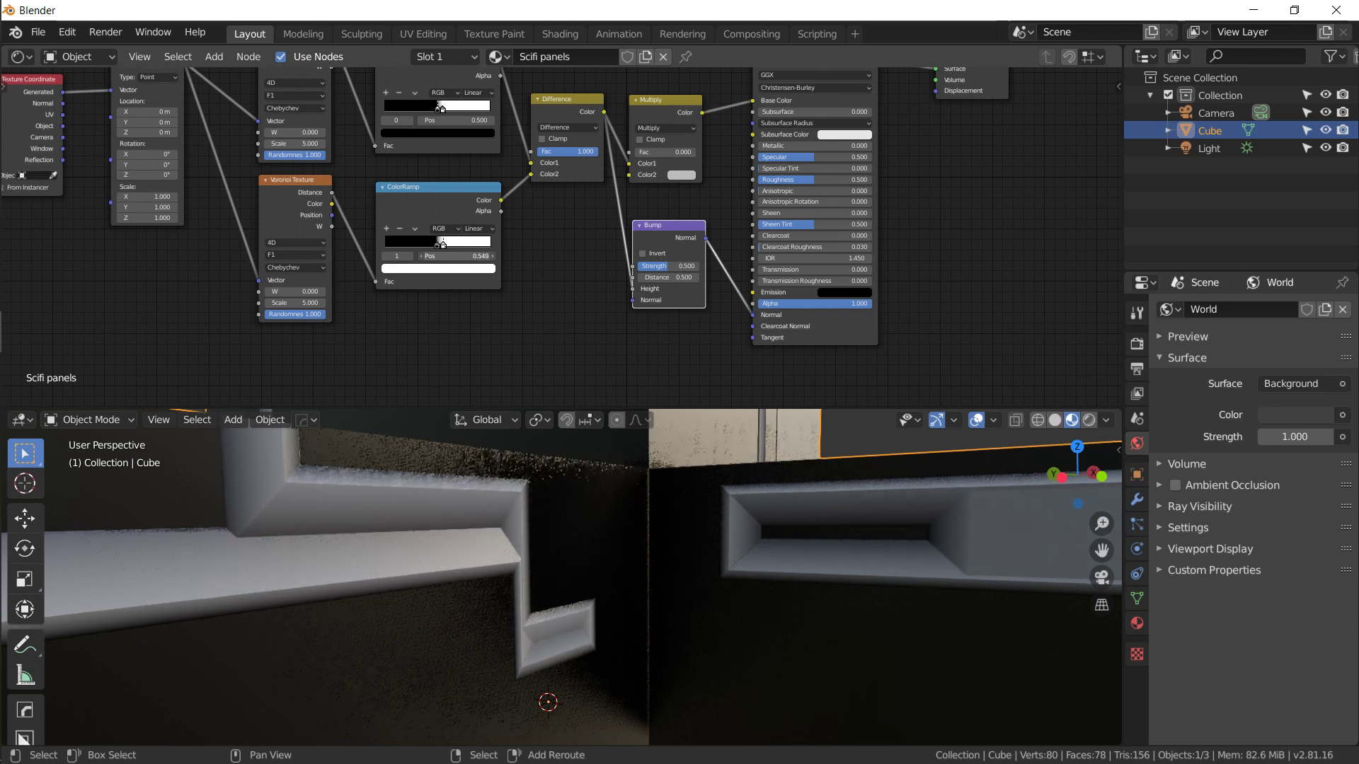
{"action": "left_click_drag", "start_coordinate": [446, 256], "coordinate": [451, 255]}
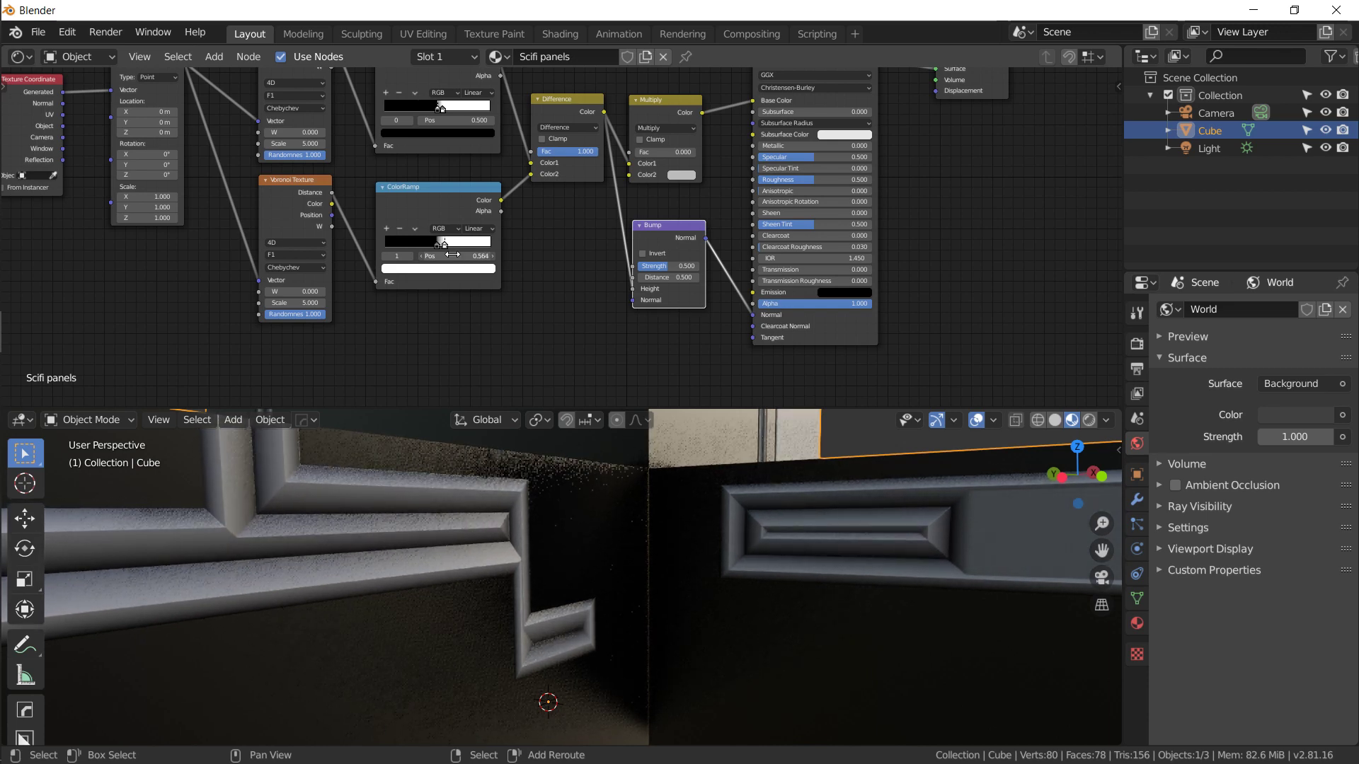
- Increase the Bump node's Distance to 1.2 and its Strength to 1.0, and check the effect on the model
{"action": "middle_click_drag", "start_coordinate": [562, 466], "coordinate": [520, 488]}
{"action": "left_click_drag", "start_coordinate": [665, 277], "coordinate": [697, 278]}
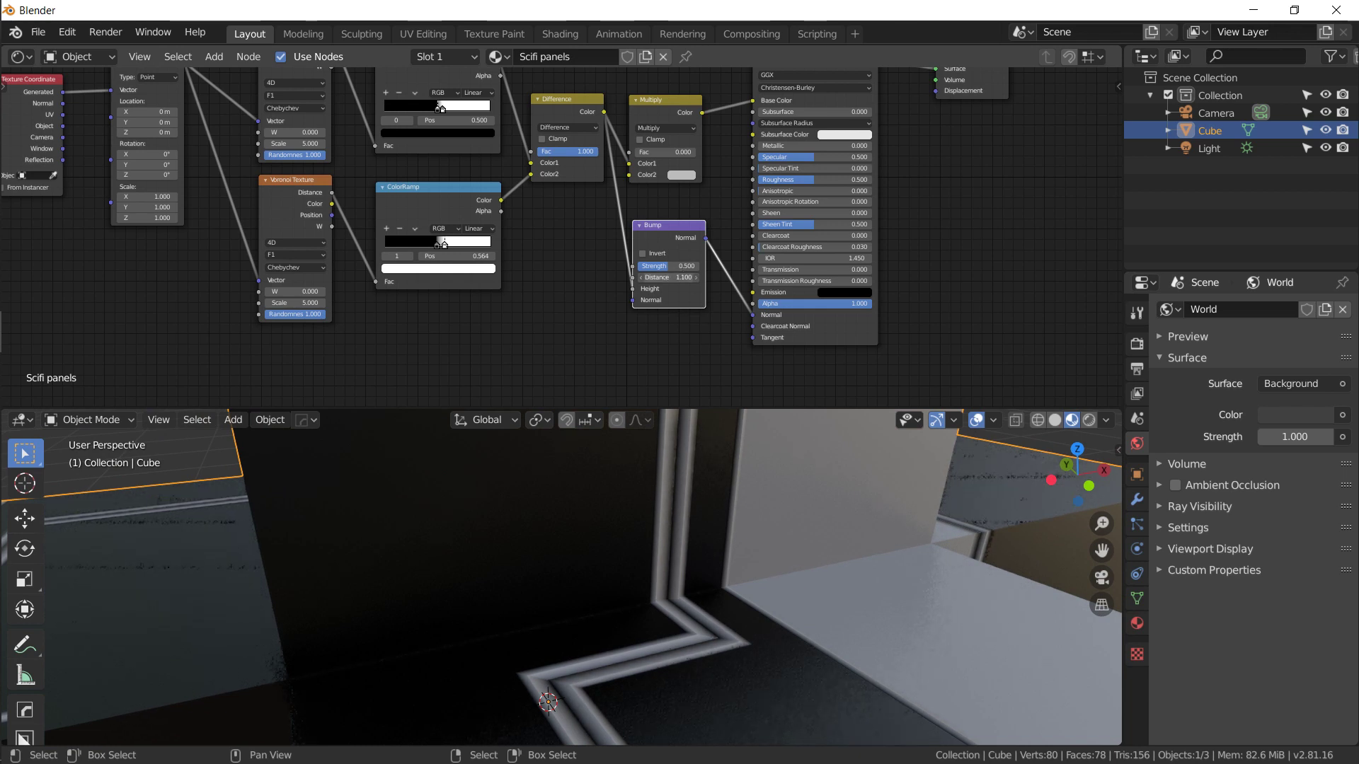
{"action": "mouse_move", "coordinate": [693, 278]}
{"action": "left_mouse_down"}
{"action": "mouse_move", "coordinate": [675, 278]}
{"action": "mouse_move", "coordinate": [690, 266]}
{"action": "left_mouse_up"}
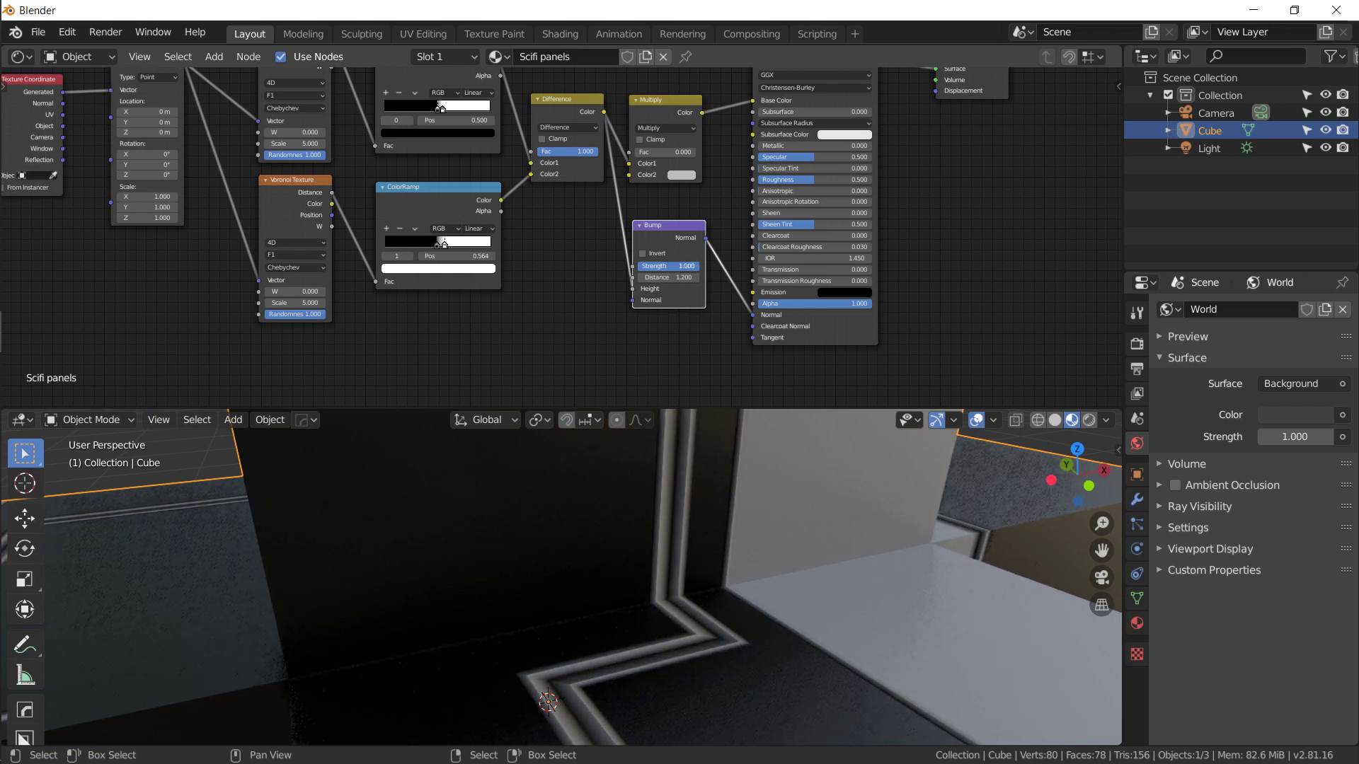
{"action": "middle_click_drag", "start_coordinate": [677, 605], "coordinate": [541, 543]}
{"action": "scroll", "coordinate": [579, 597], "scroll_direction": "down", "scroll_amount": 3}
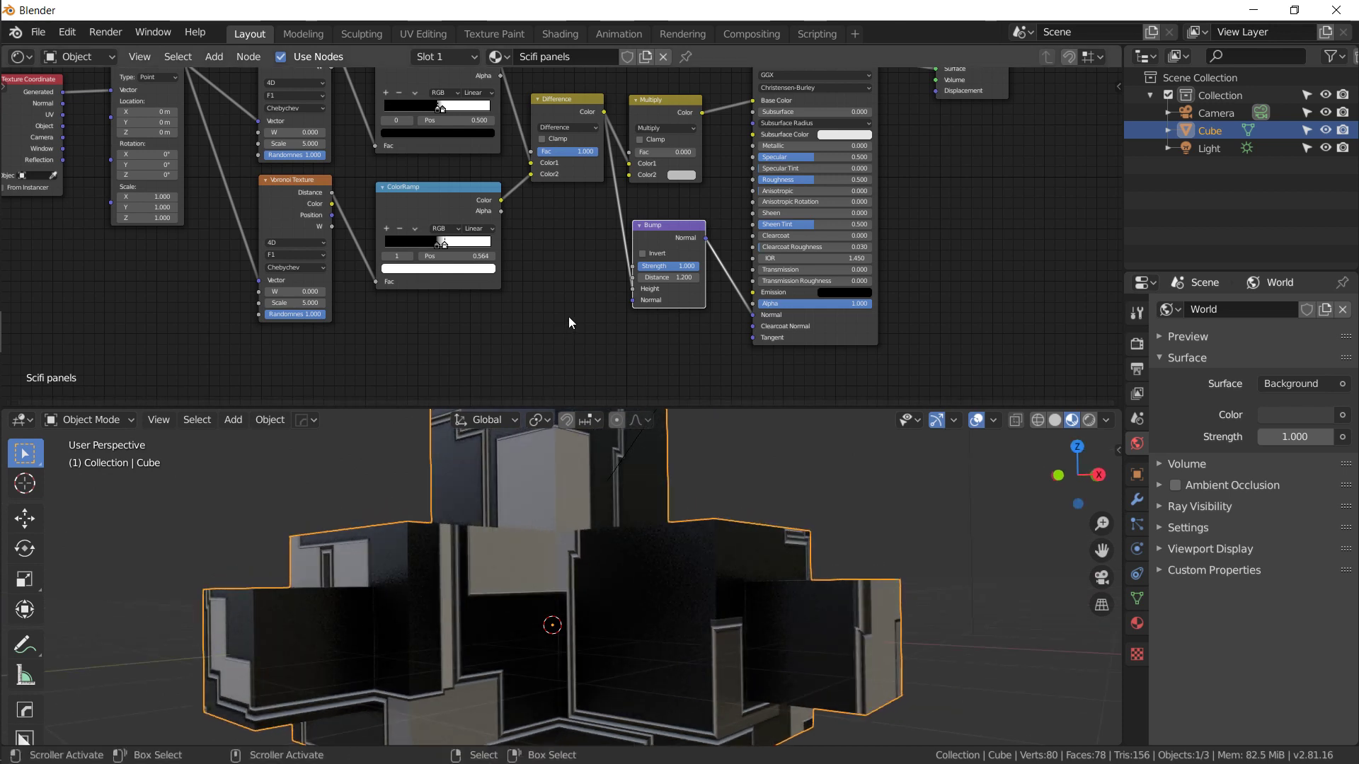
- Combine all nodes from Texture Coordinate through Multiply and Bump into one node group, leaving out the Principled BSDF and Material Output
{"action": "left_click", "coordinate": [605, 219]}
{"action": "middle_click_drag", "start_coordinate": [618, 239], "coordinate": [672, 280]}
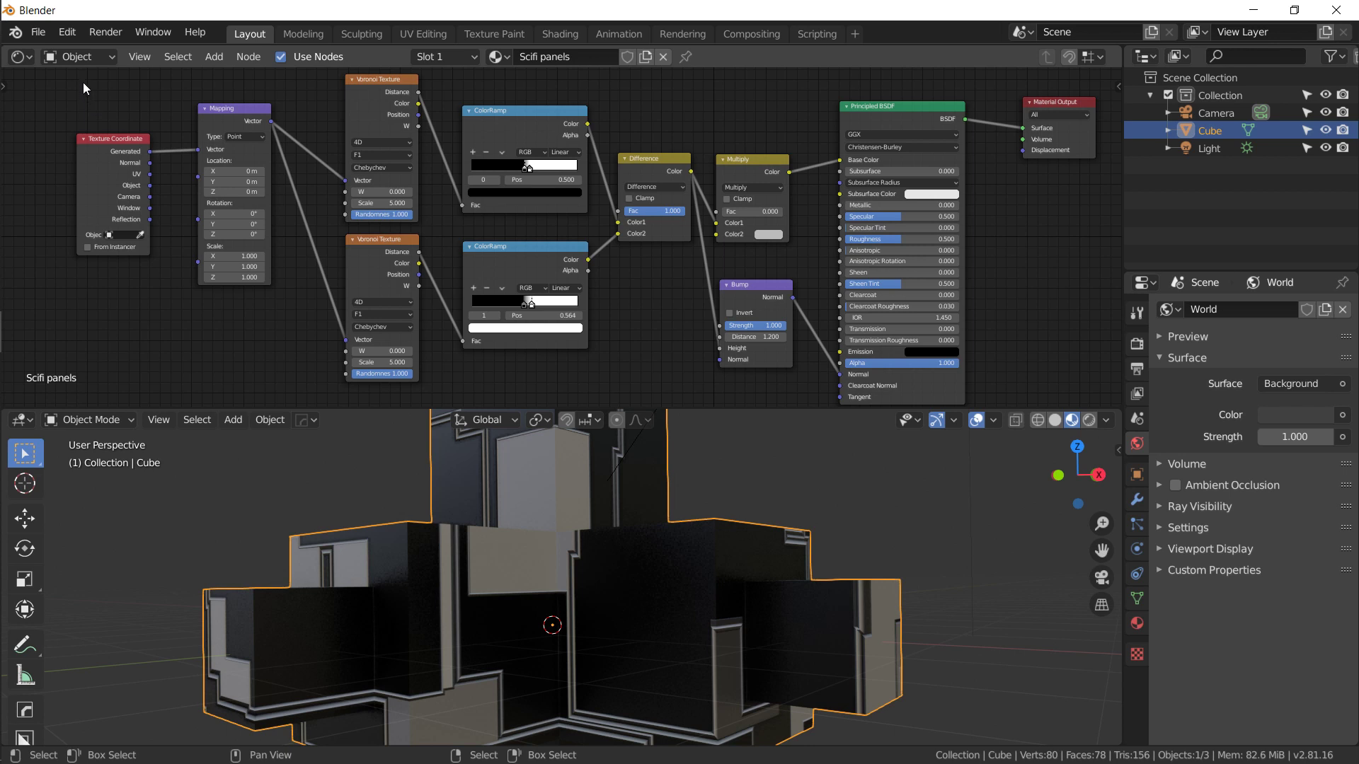
{"action": "key", "text": "b"}
{"action": "left_click_drag", "start_coordinate": [70, 82], "coordinate": [799, 378]}
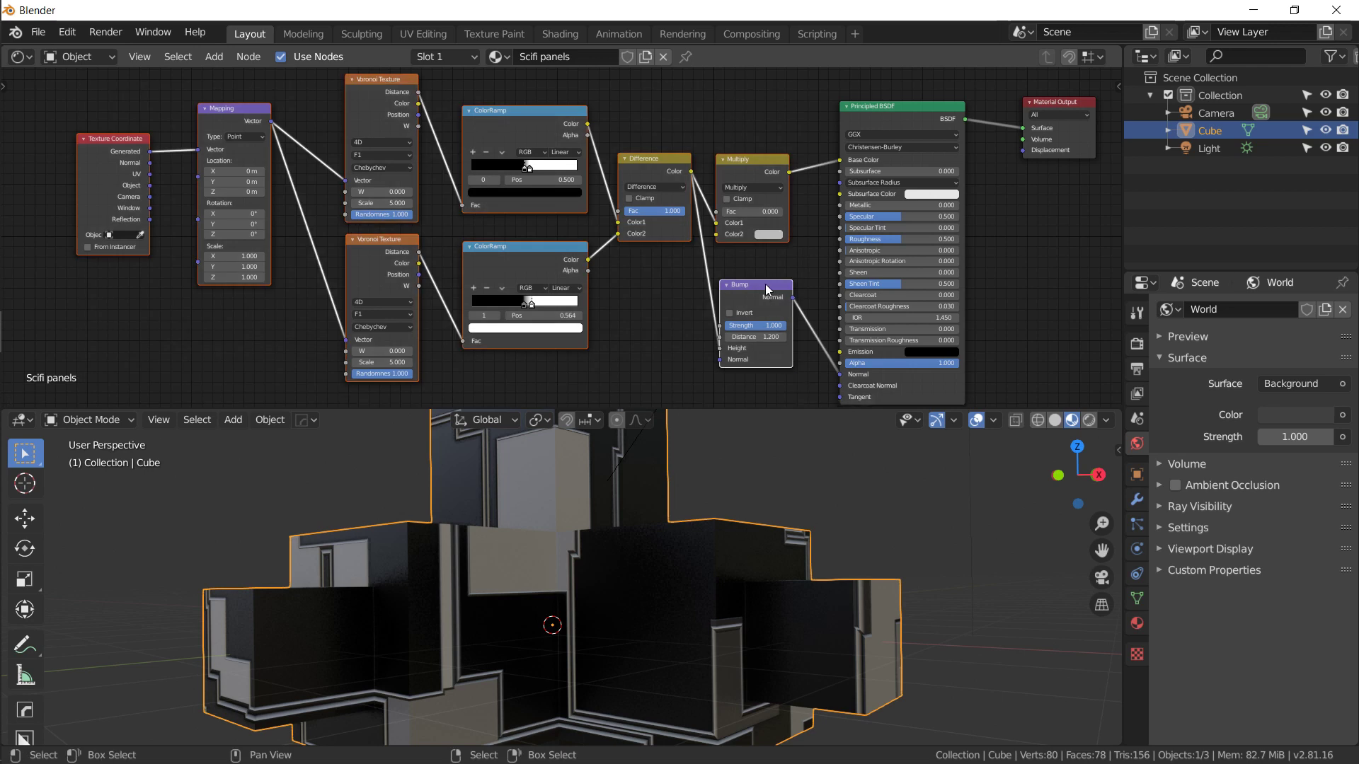
{"action": "left_click", "coordinate": [248, 56]}
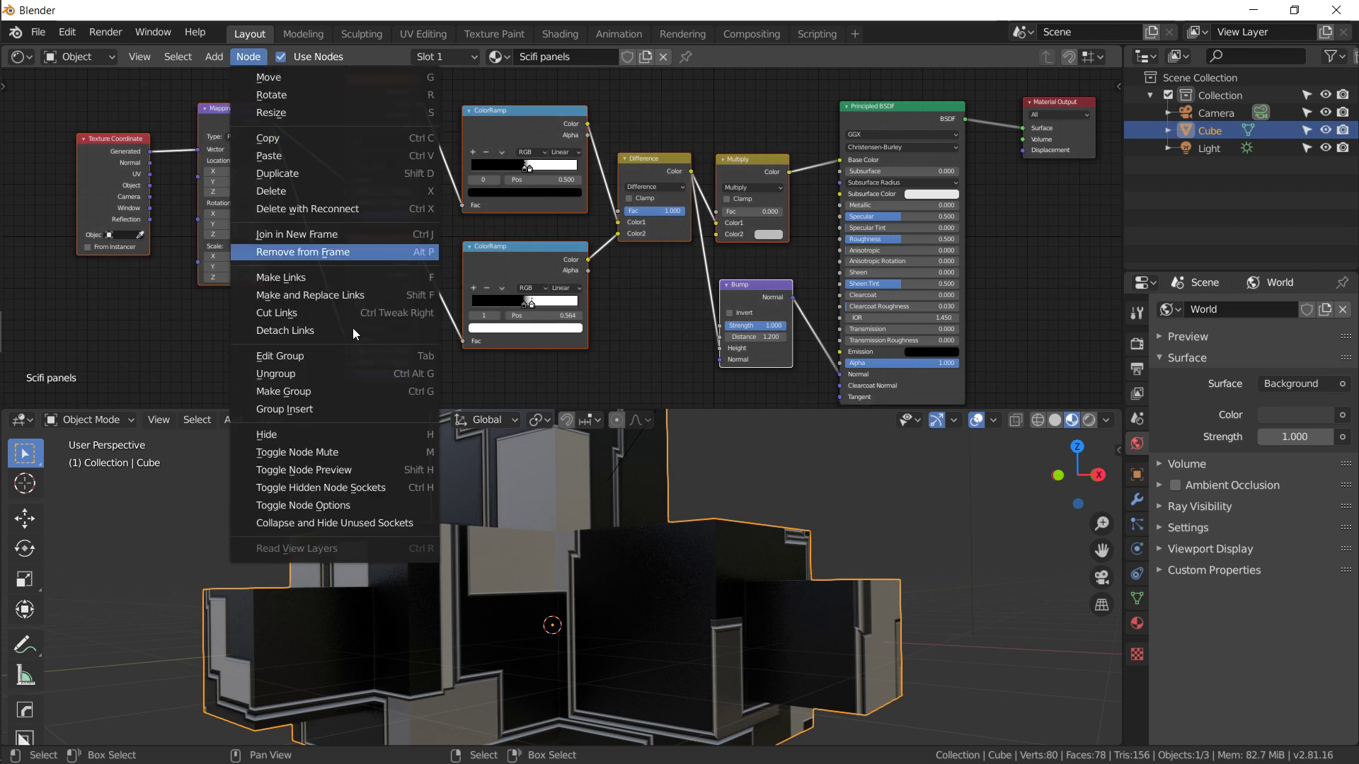
{"action": "left_click", "coordinate": [301, 386]}
{"action": "key", "text": "Home"}
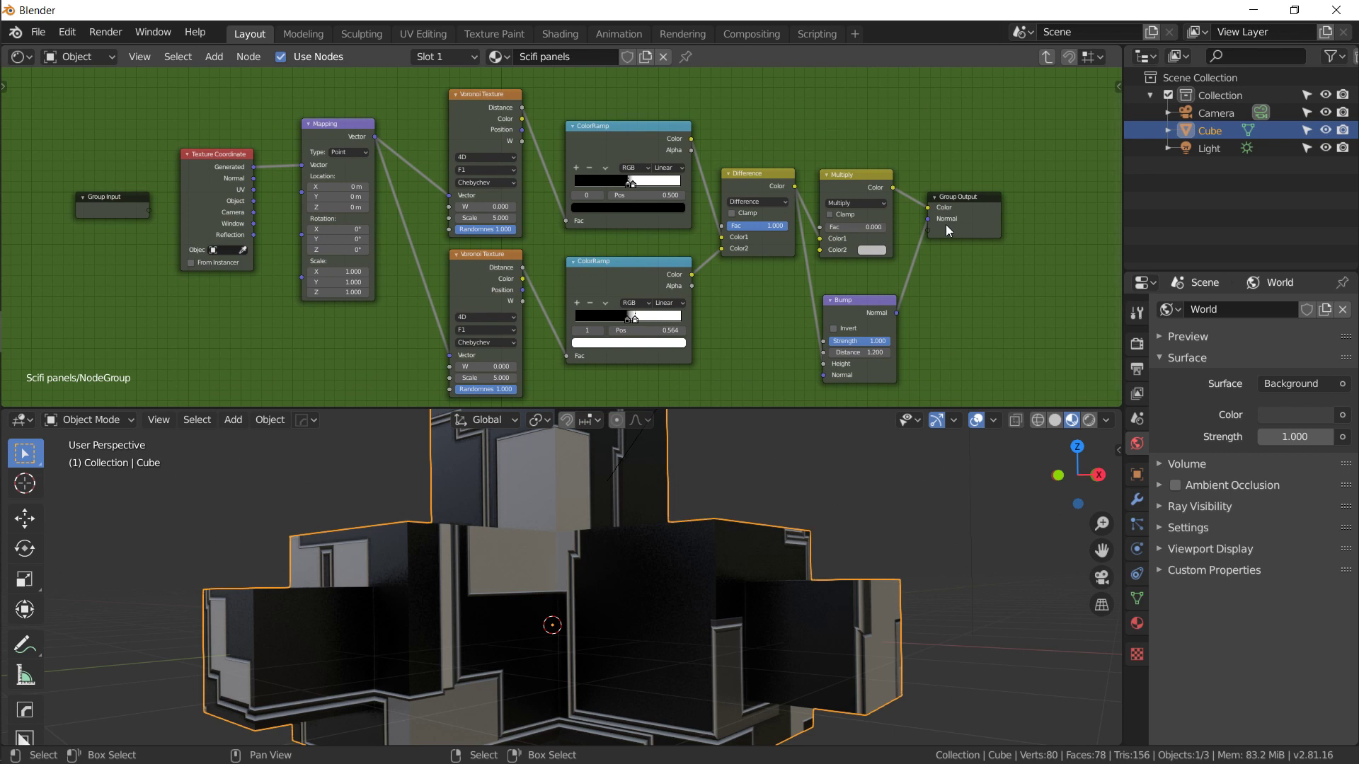
- Move the Group Input and Group Output nodes further outward, and shift the group node slightly in the main material tree
{"action": "left_click", "coordinate": [972, 218]}
{"action": "left_click", "coordinate": [120, 212]}
{"action": "left_click_drag", "start_coordinate": [144, 203], "coordinate": [133, 207]}
{"action": "left_click_drag", "start_coordinate": [969, 215], "coordinate": [999, 211]}
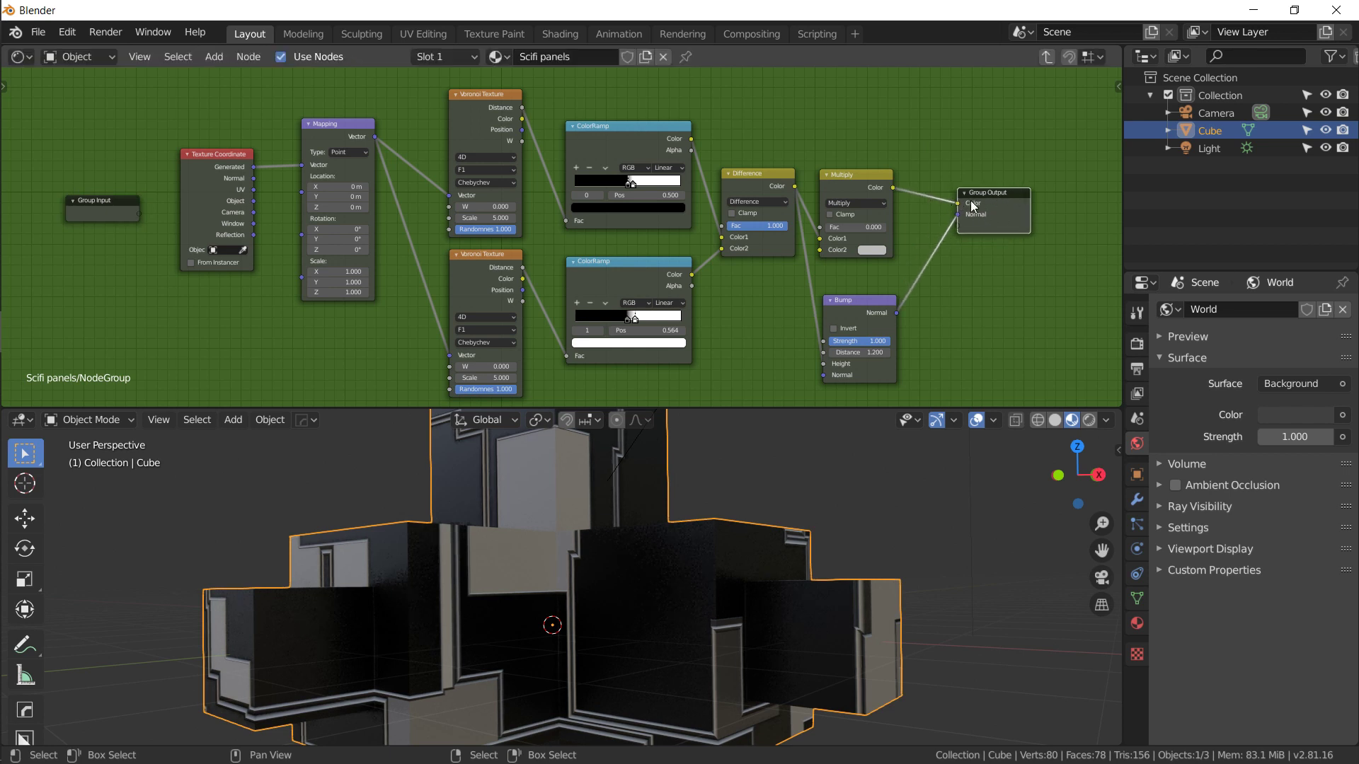
{"action": "left_click", "coordinate": [115, 214]}
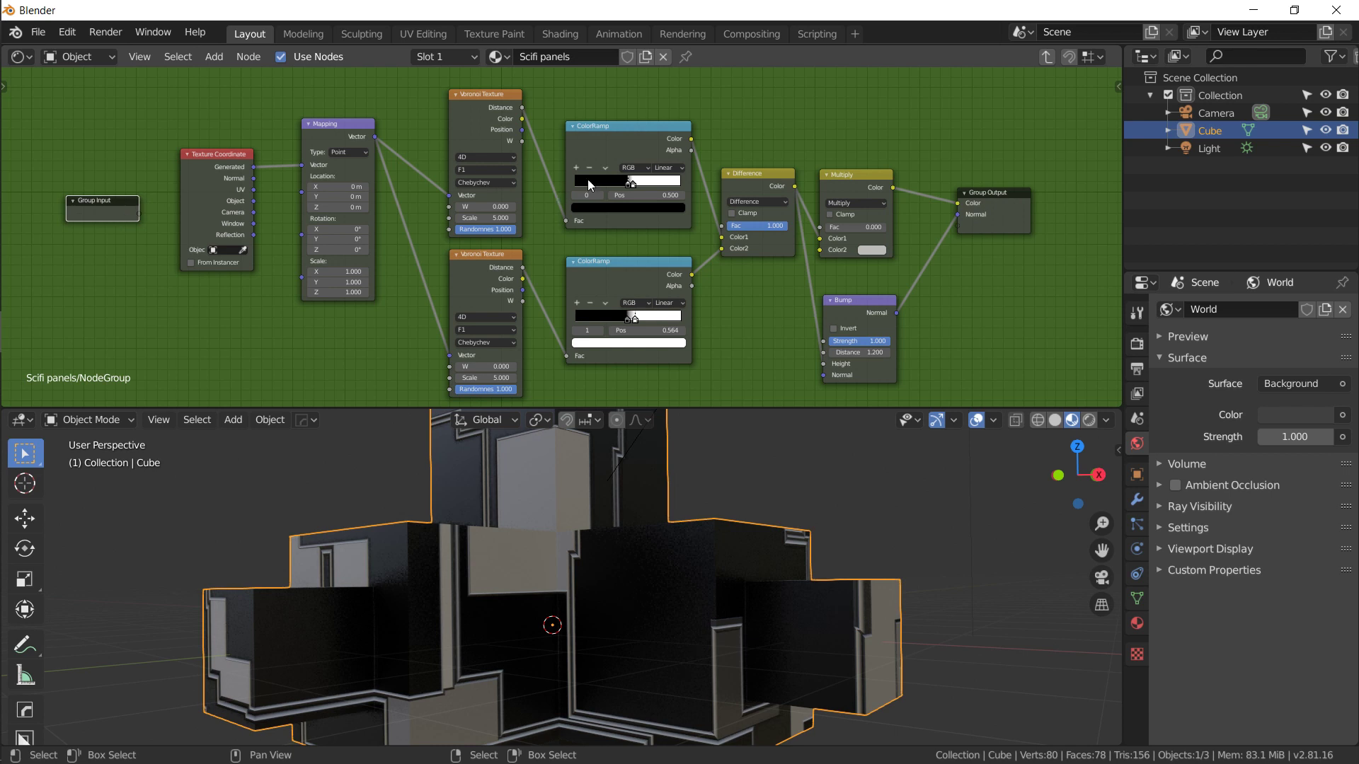
{"action": "left_click", "coordinate": [1047, 55]}
{"action": "middle_click_drag", "start_coordinate": [610, 218], "coordinate": [618, 221]}
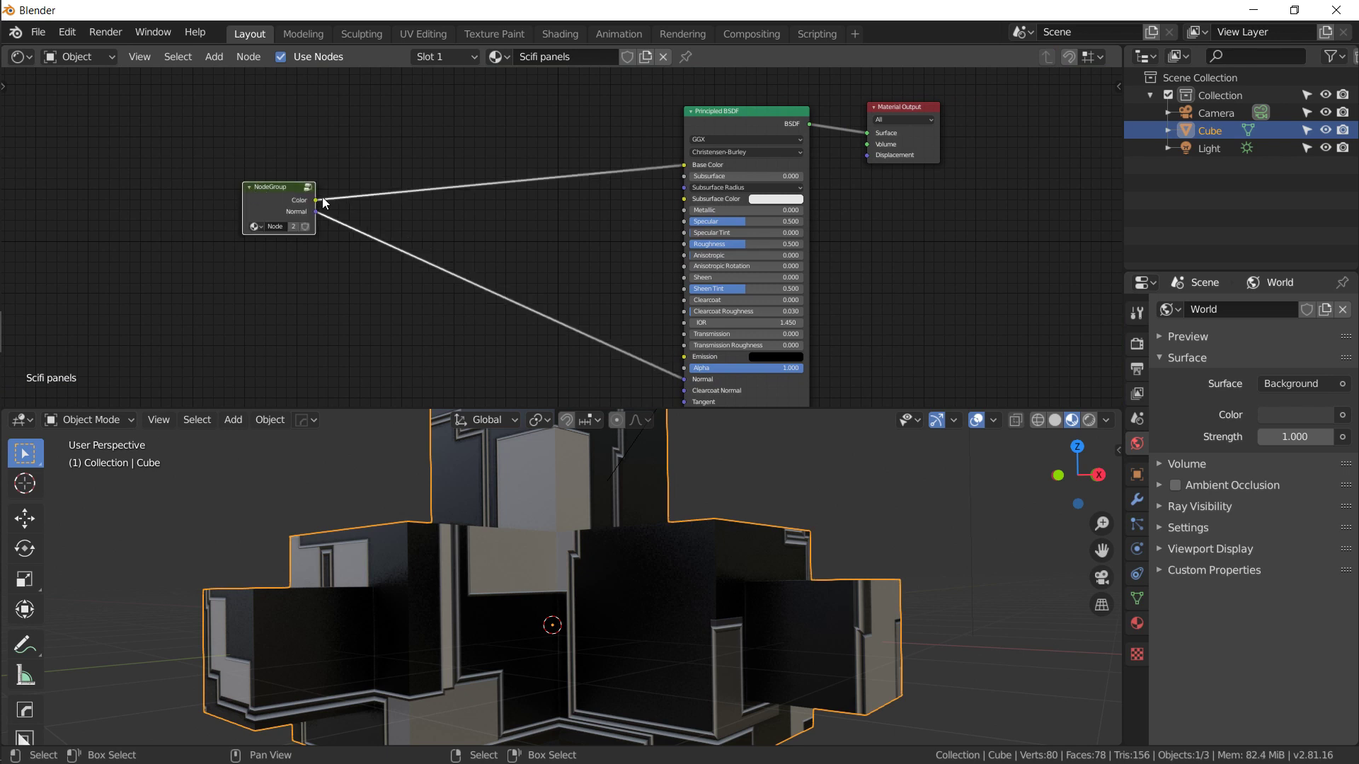
{"action": "key", "text": "g"}
{"action": "left_click", "coordinate": [360, 216]}
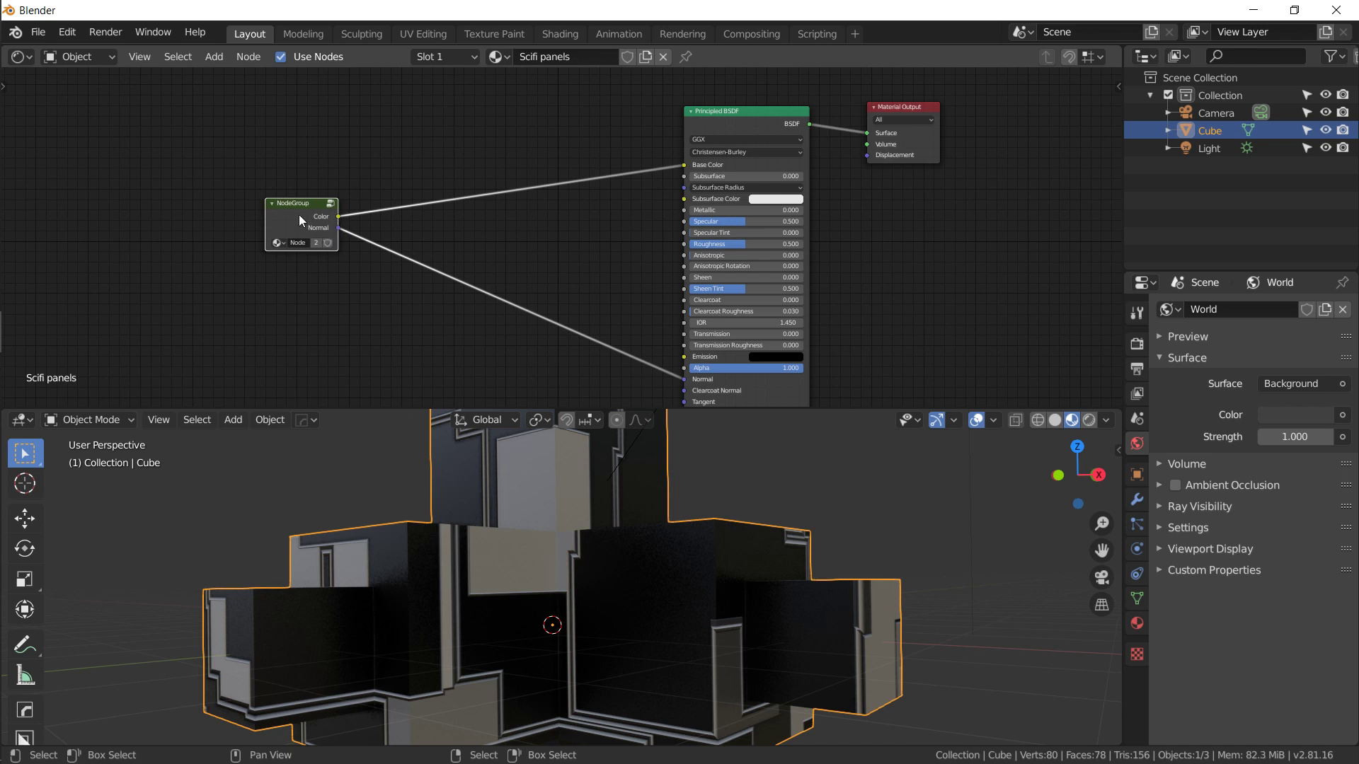
- Rename the node group to "Scifi panel group"
{"action": "key", "text": "n"}
{"action": "left_click", "coordinate": [994, 173]}
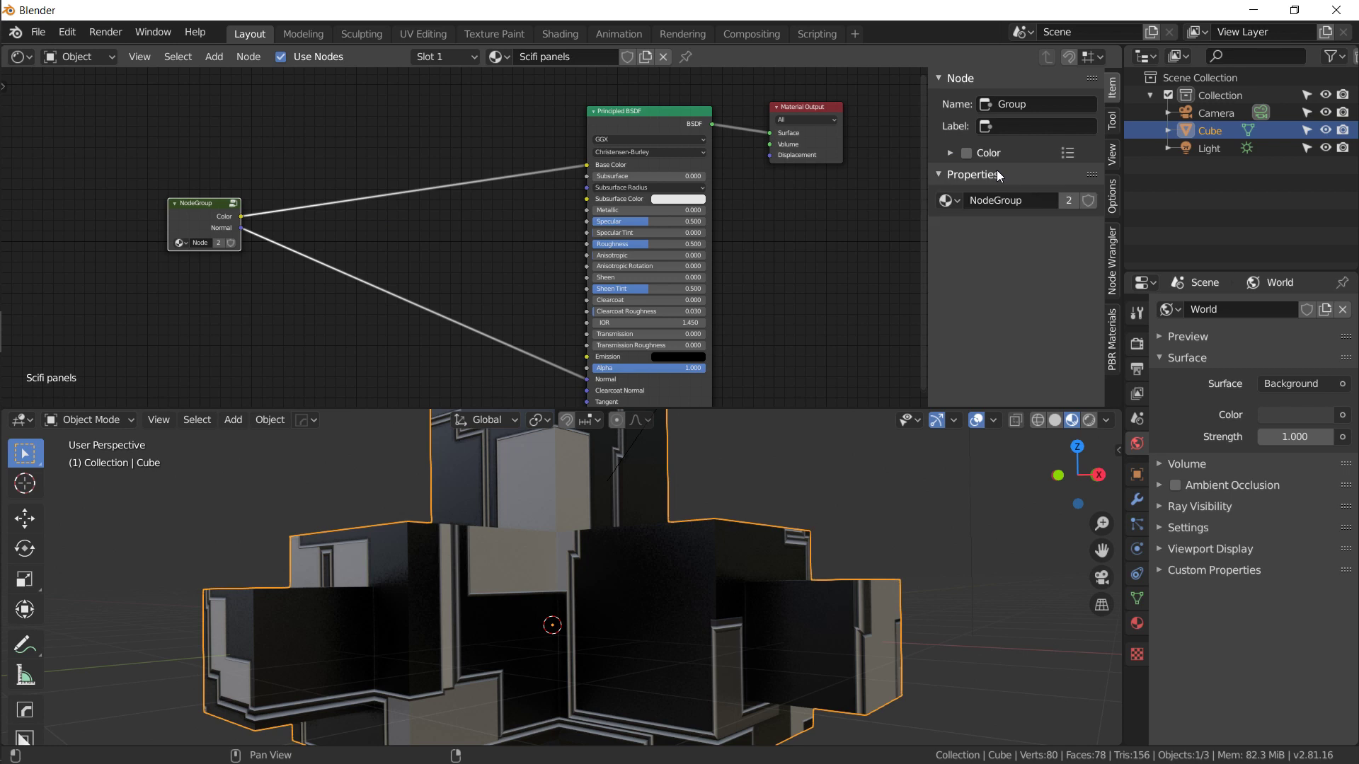
{"action": "left_click", "coordinate": [1013, 199]}
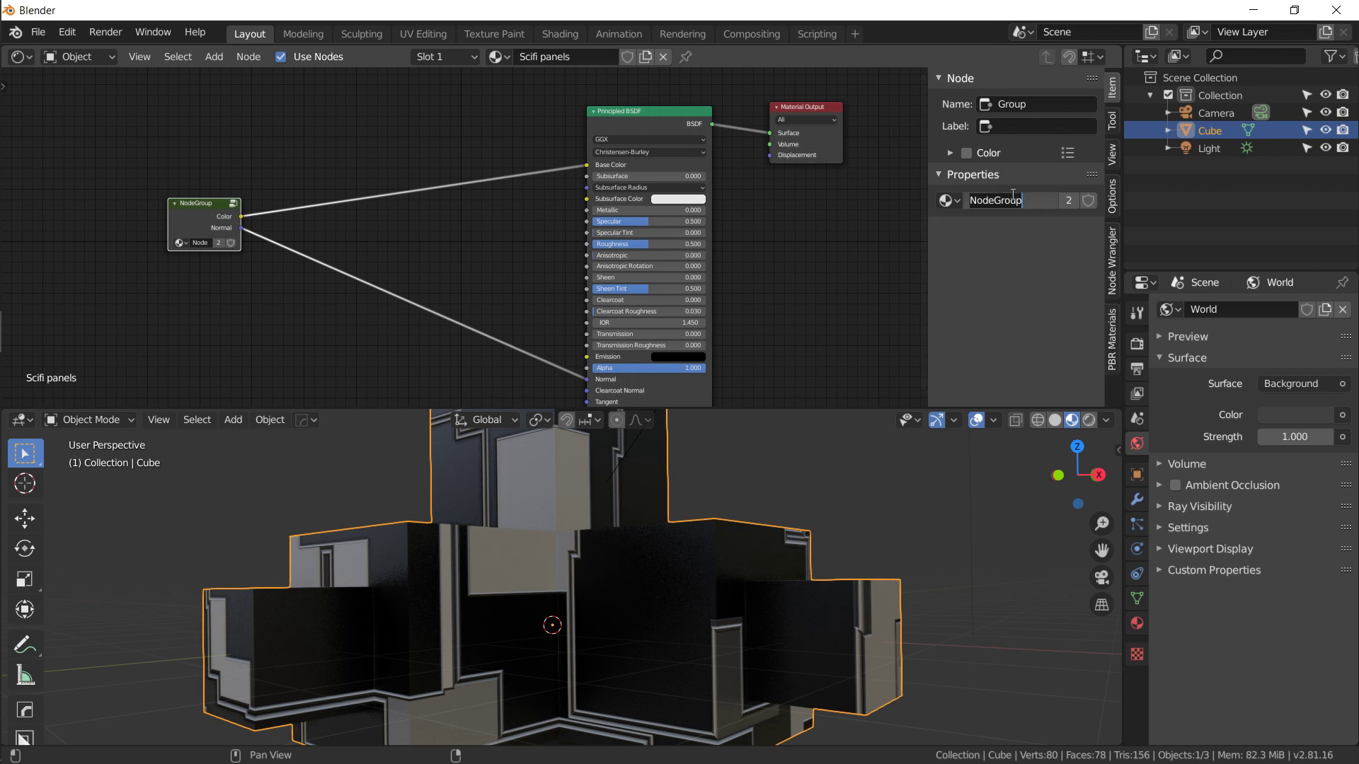
{"action": "type", "text": "Si"}
{"action": "type", "text": "cifi panel grou"}
{"action": "type", "text": "p"}
{"action": "key", "text": "Return"}
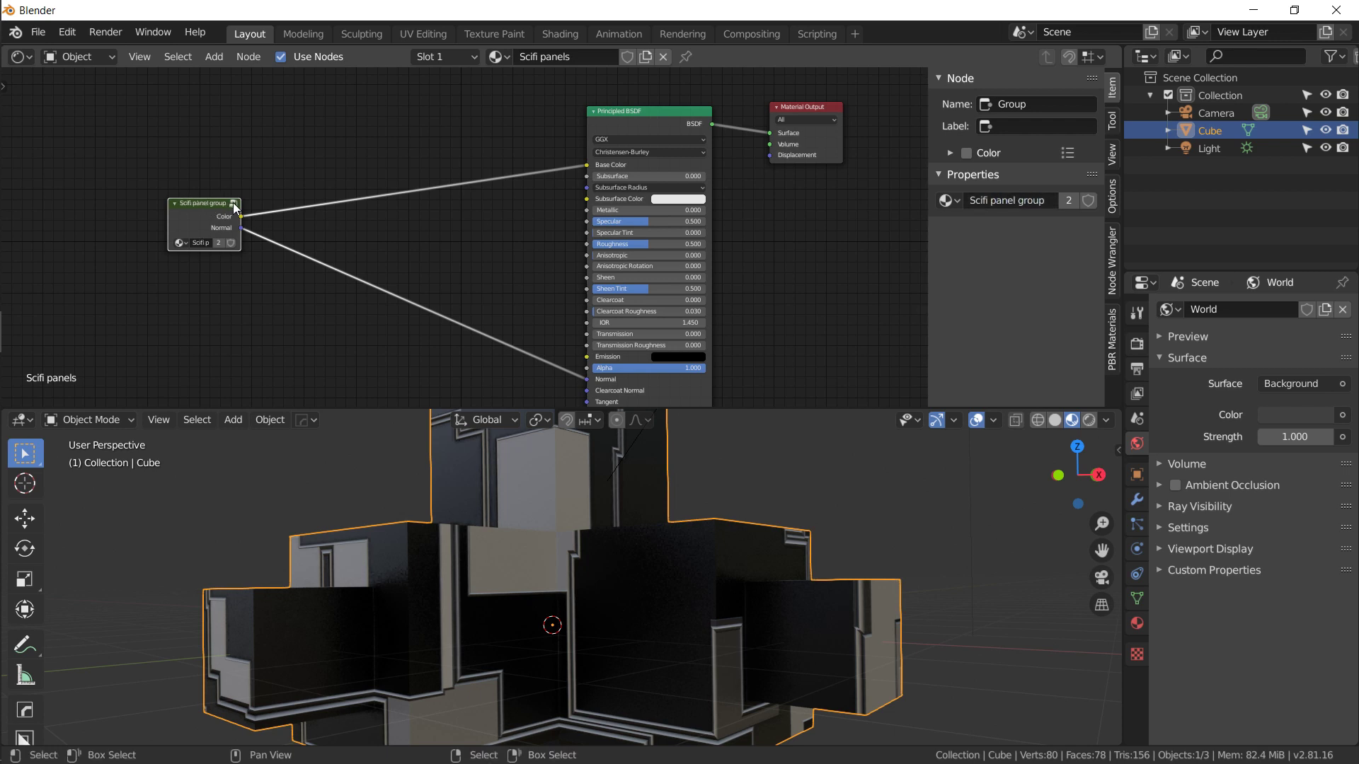
- Inside the node group, link both Voronoi Textures' W to one shared group input and each Scale to its own group input
{"action": "key", "text": "Tab"}
{"action": "key", "text": "Tab"}
{"action": "left_click", "coordinate": [233, 204]}
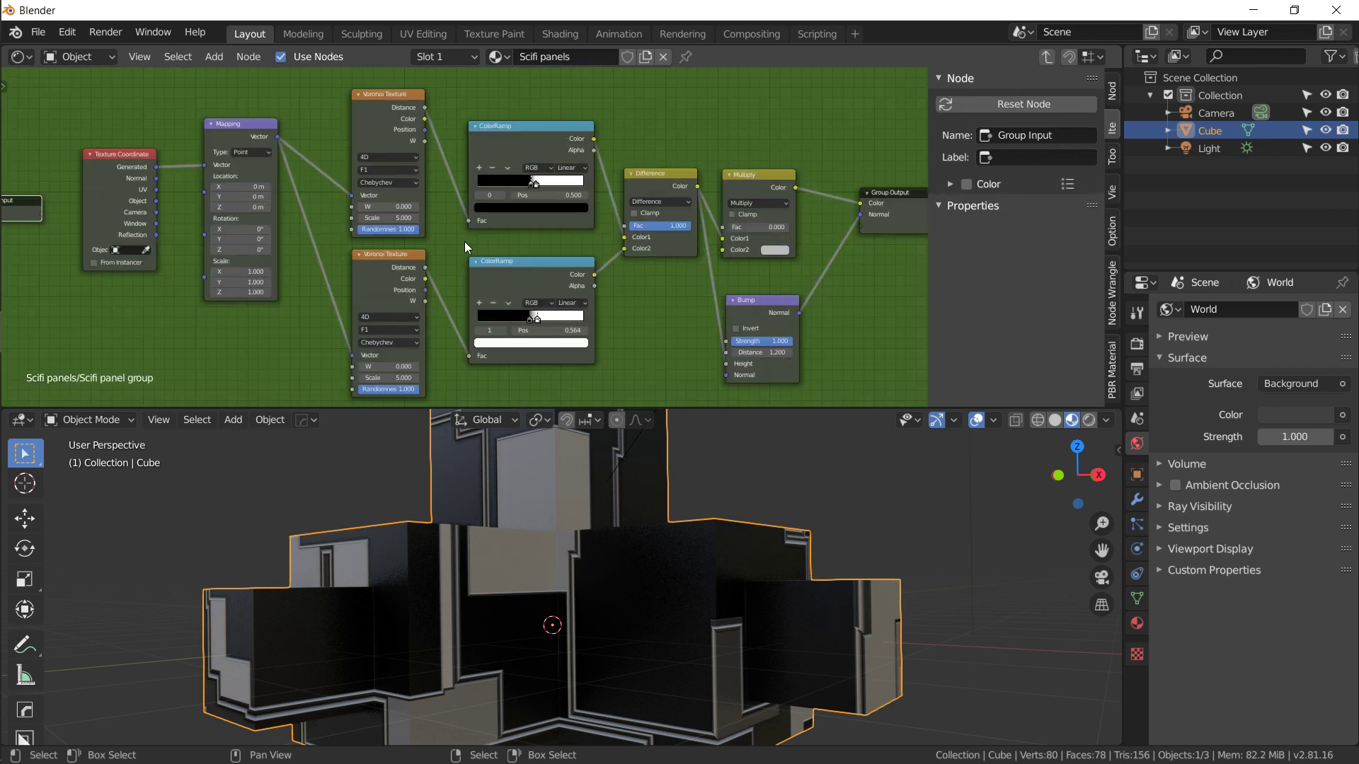
{"action": "key", "text": "Home"}
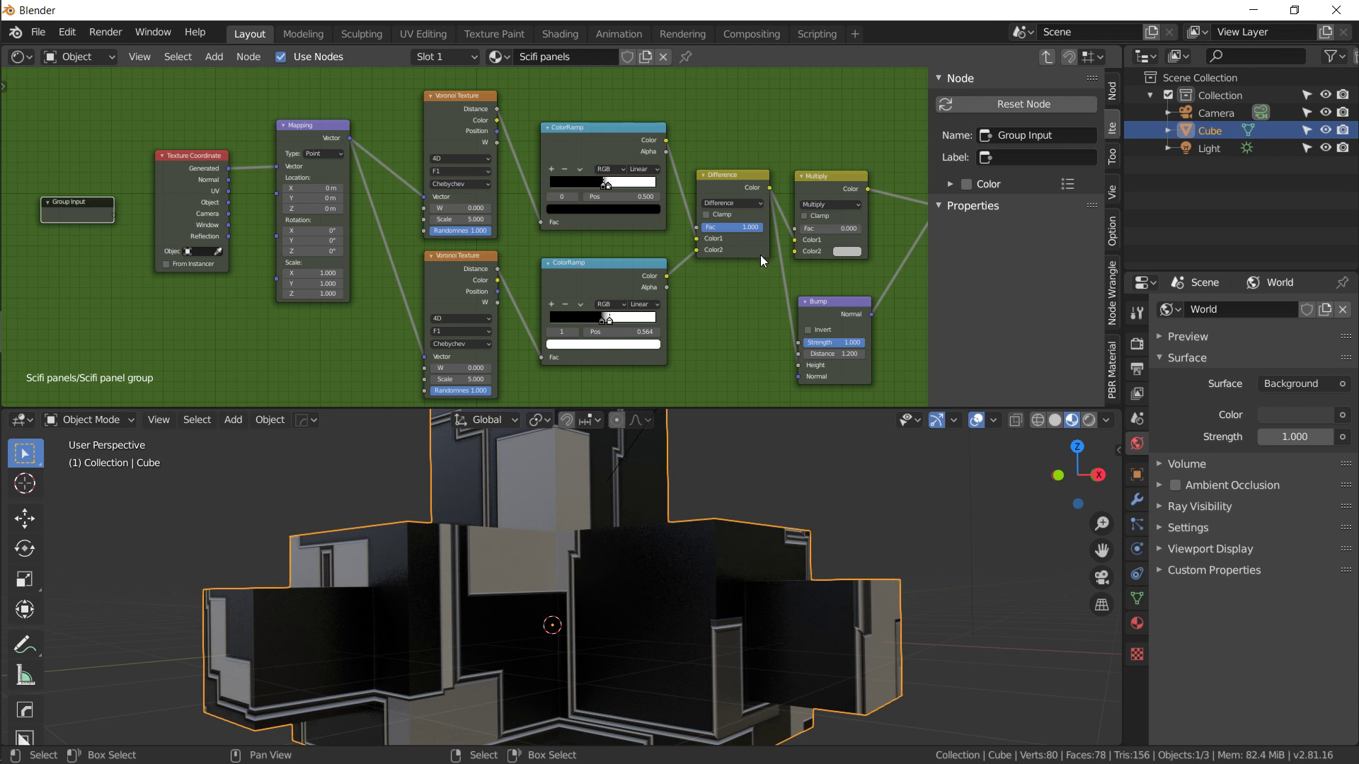
{"action": "left_click", "coordinate": [1050, 60]}
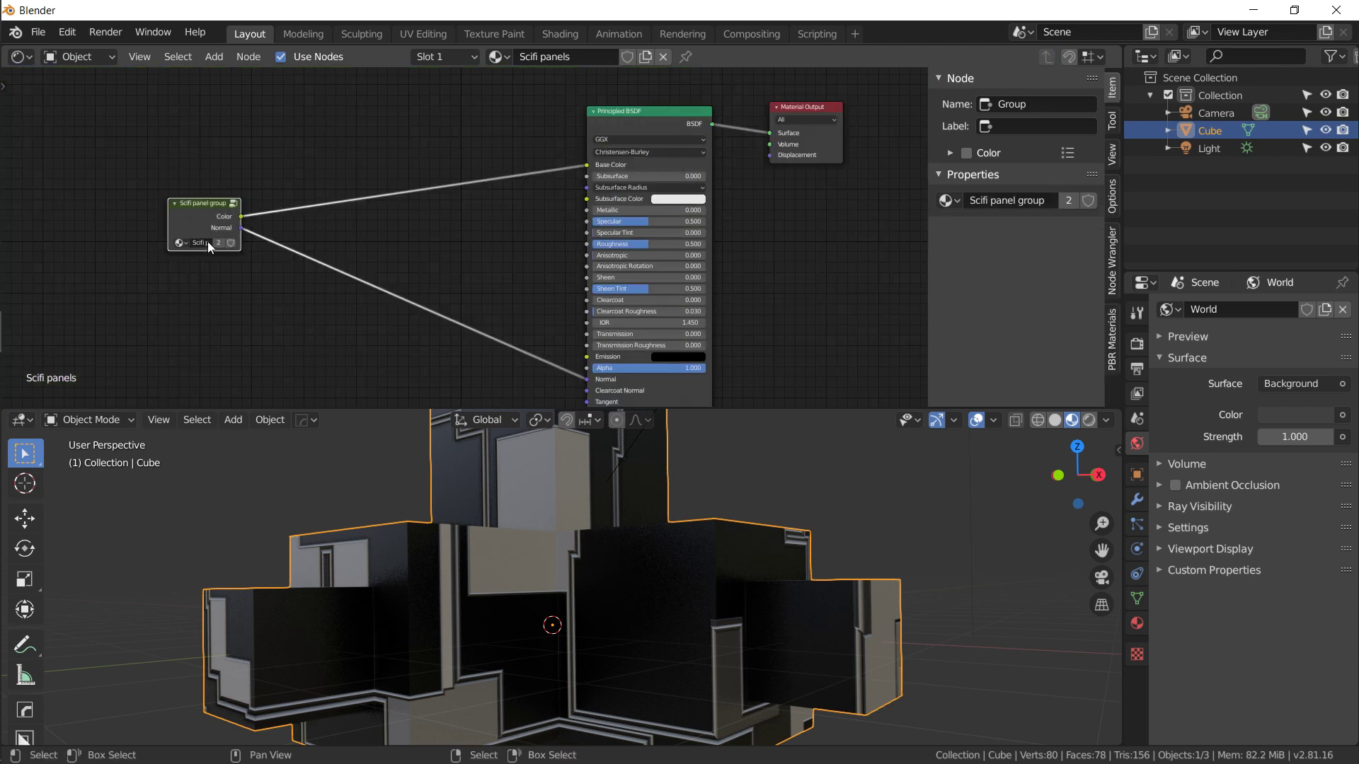
{"action": "left_click", "coordinate": [234, 203]}
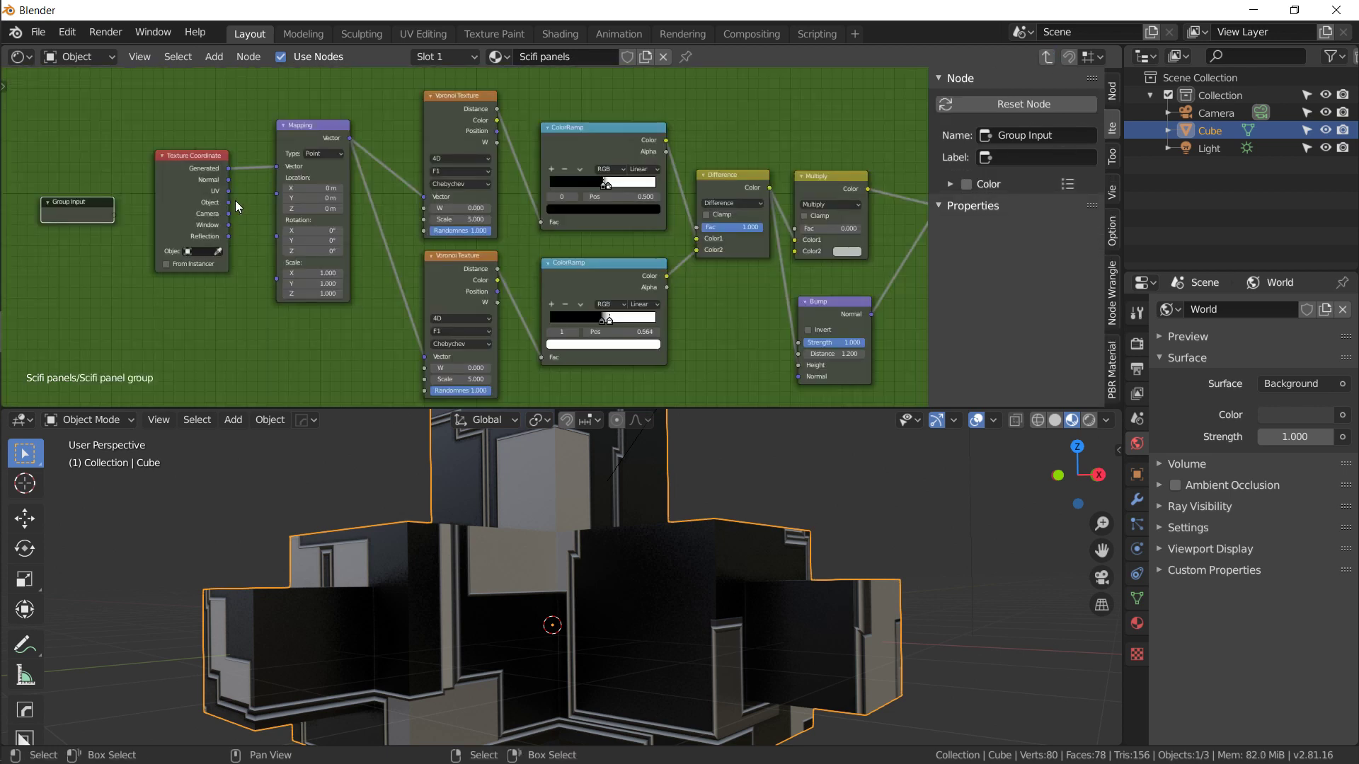
{"action": "left_click_drag", "start_coordinate": [259, 182], "coordinate": [277, 188], "text": "alt"}
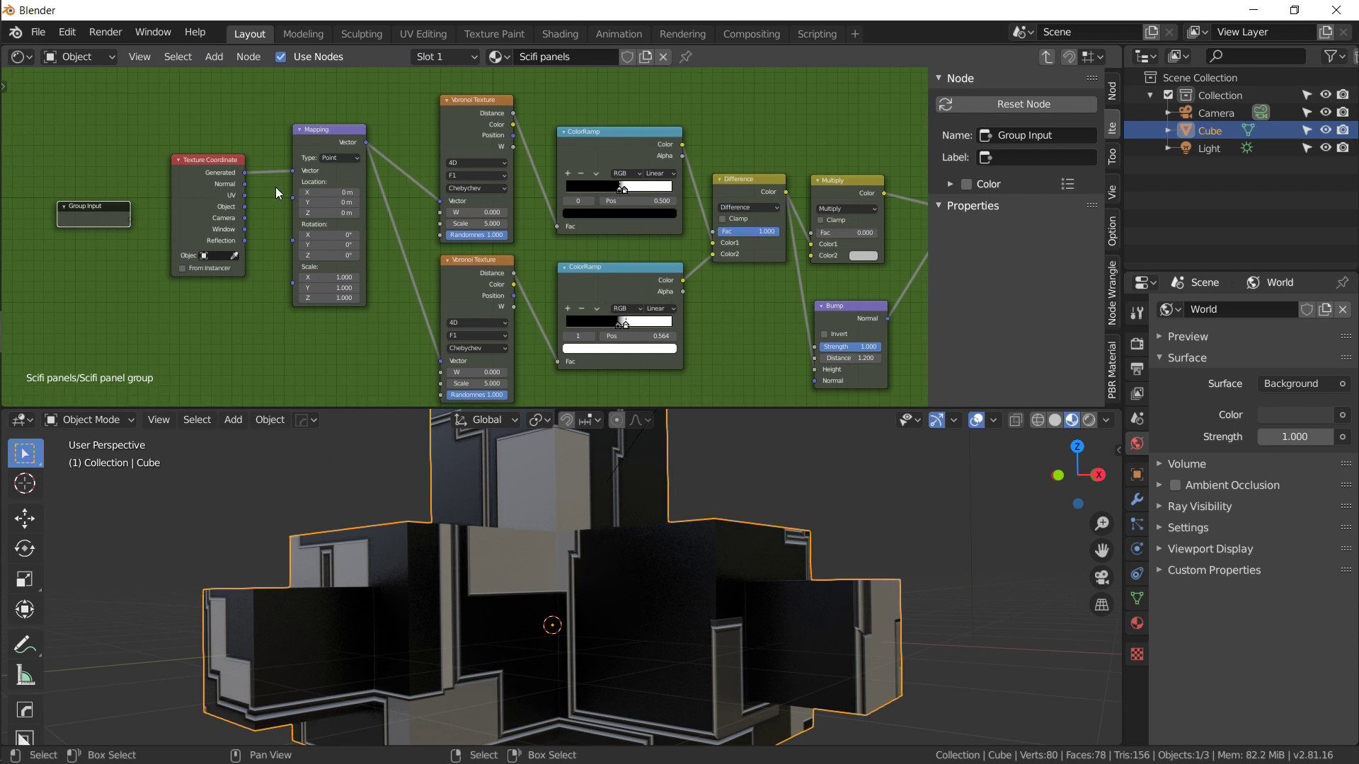
{"action": "left_click_drag", "start_coordinate": [440, 212], "coordinate": [133, 219]}
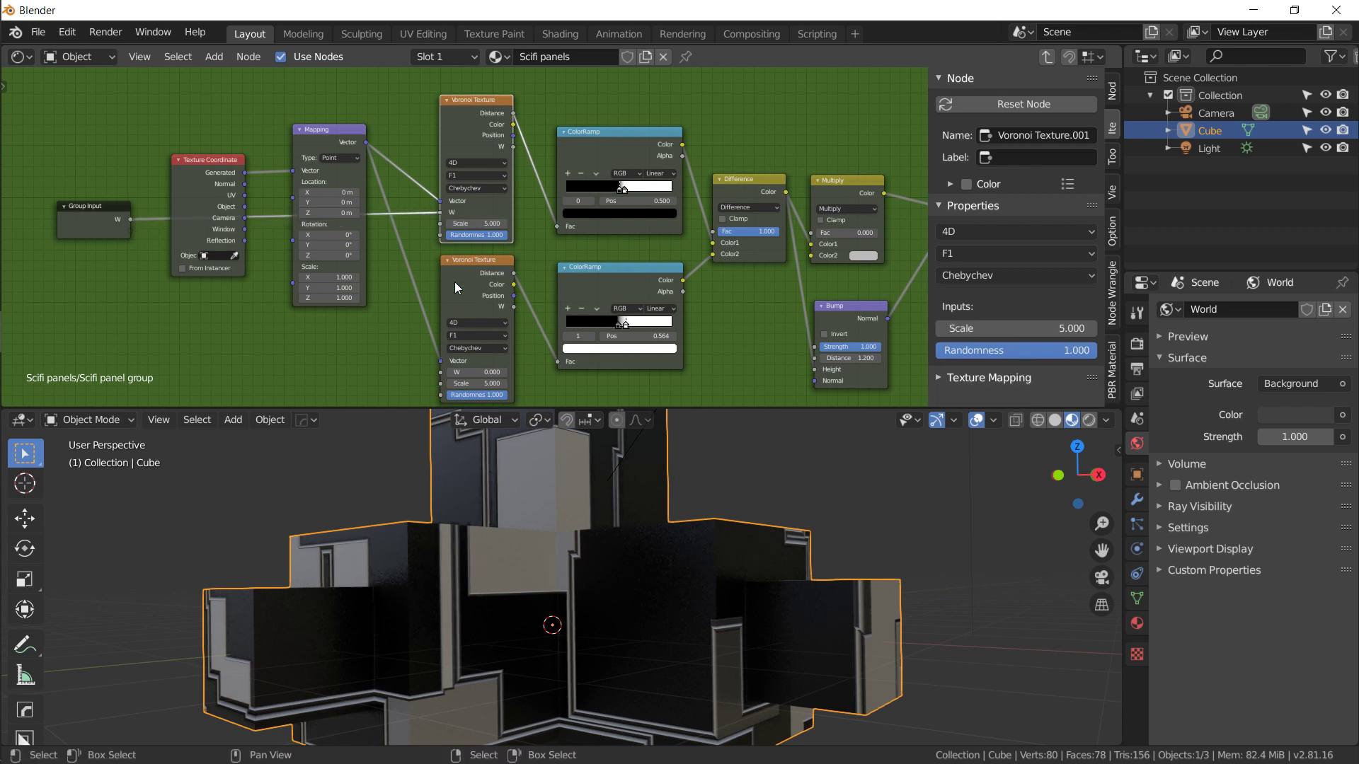
{"action": "left_click_drag", "start_coordinate": [440, 372], "coordinate": [131, 219]}
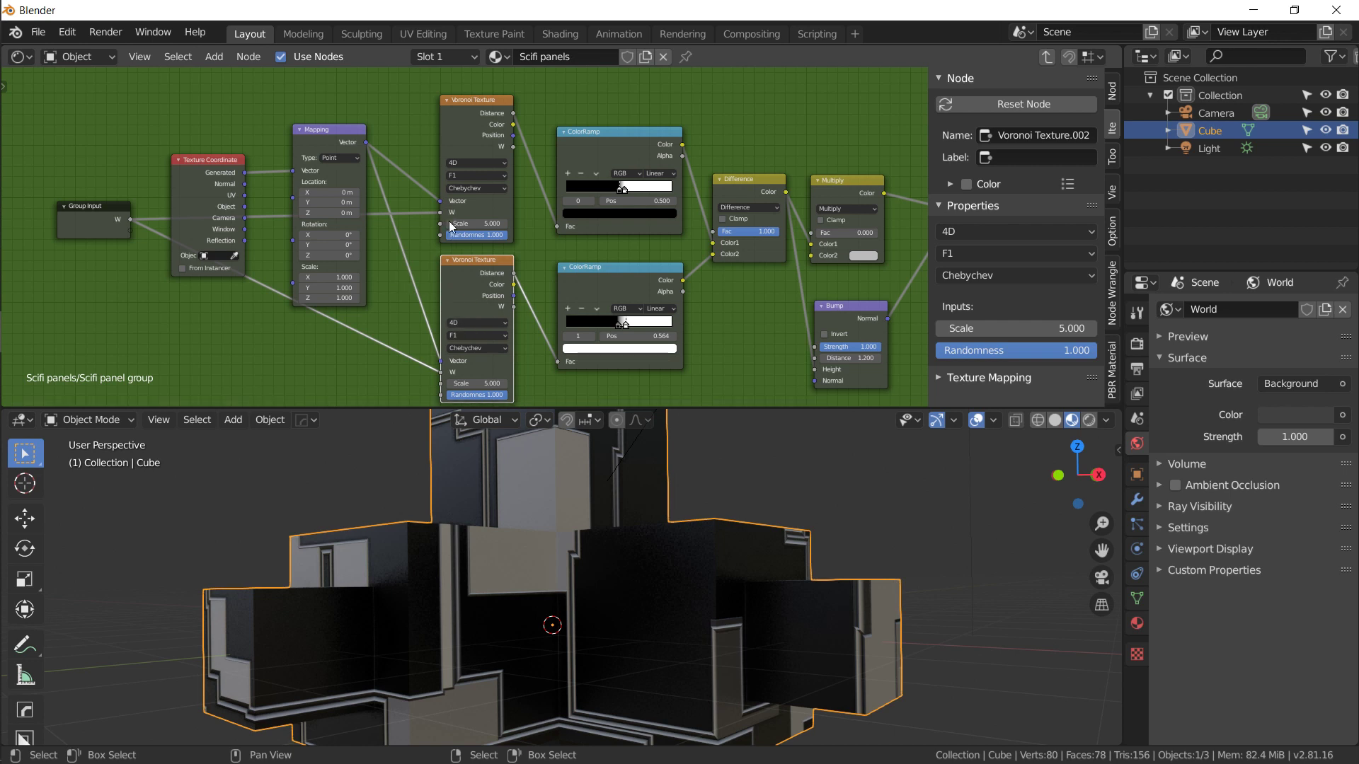
{"action": "left_click_drag", "start_coordinate": [439, 223], "coordinate": [133, 232]}
{"action": "left_click_drag", "start_coordinate": [440, 385], "coordinate": [131, 241]}
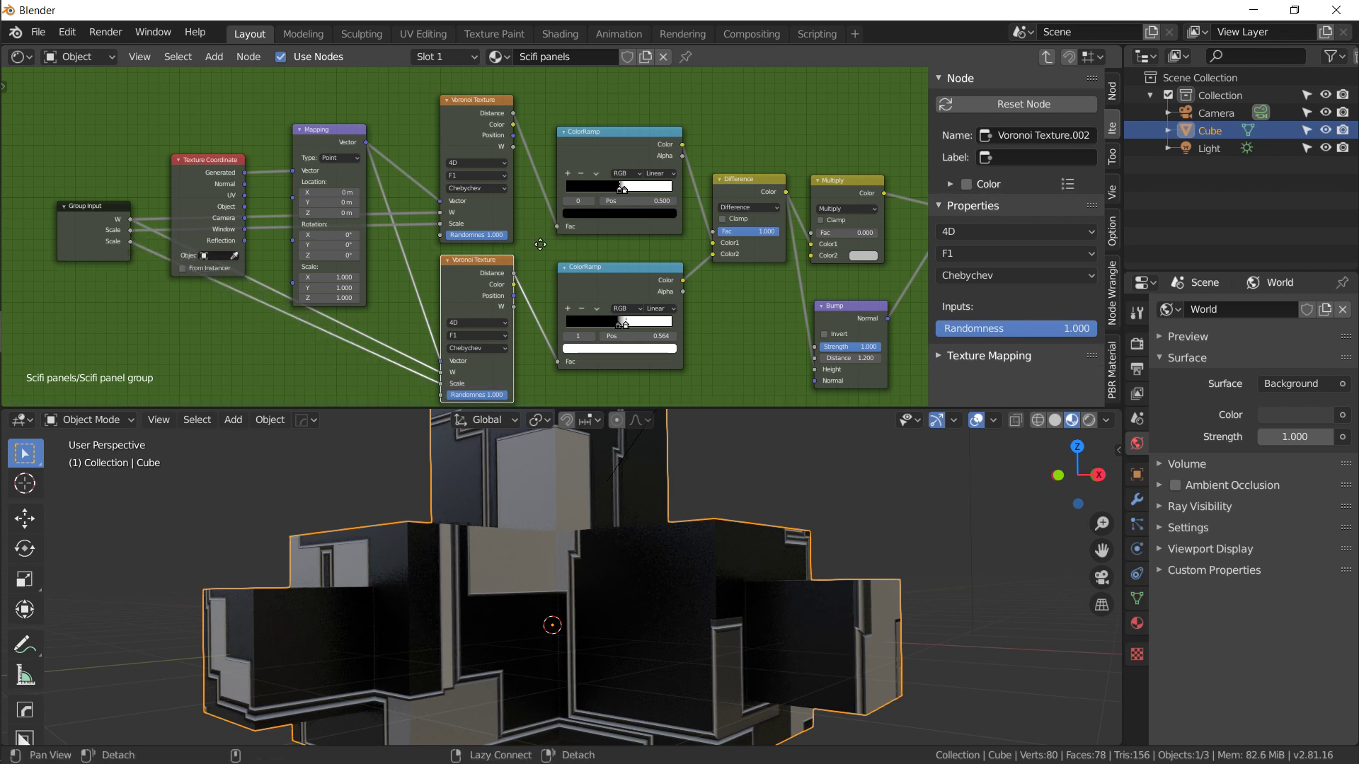
- Expose the Difference Fac, the Multiply Fac and Color2, and the Bump Strength as group inputs, and return to the main material tree
{"action": "middle_click_drag", "start_coordinate": [637, 226], "coordinate": [623, 215]}
{"action": "left_click_drag", "start_coordinate": [698, 221], "coordinate": [117, 241]}
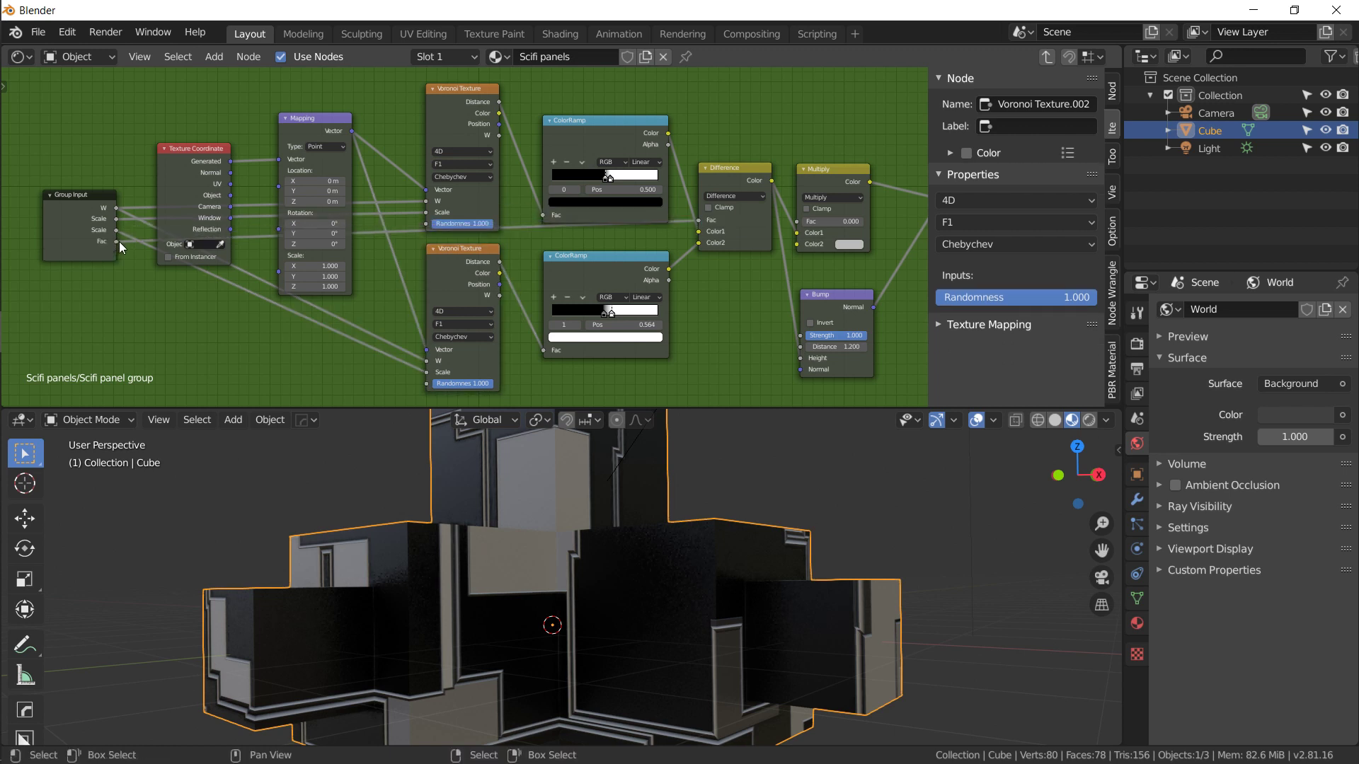
{"action": "left_click_drag", "start_coordinate": [796, 221], "coordinate": [117, 253]}
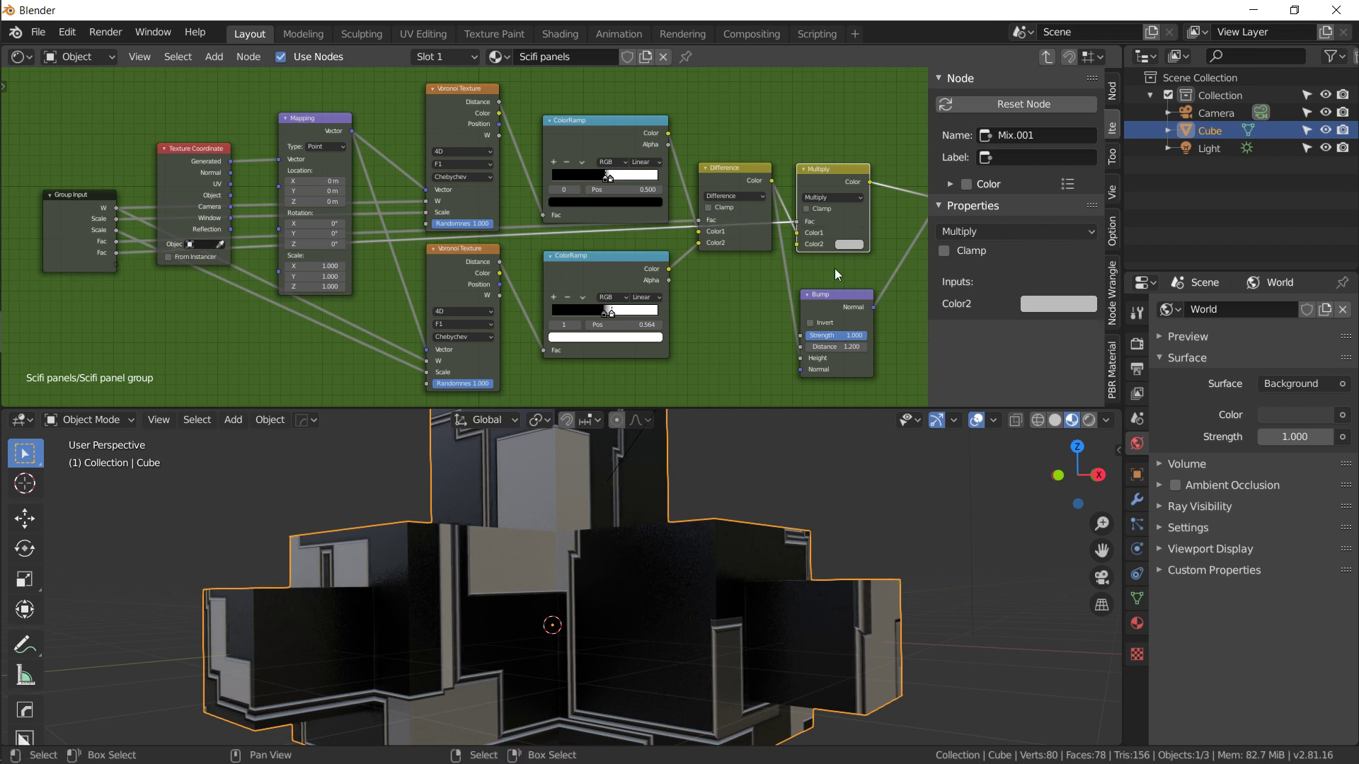
{"action": "left_click_drag", "start_coordinate": [798, 244], "coordinate": [116, 259]}
{"action": "middle_click_drag", "start_coordinate": [725, 319], "coordinate": [691, 306]}
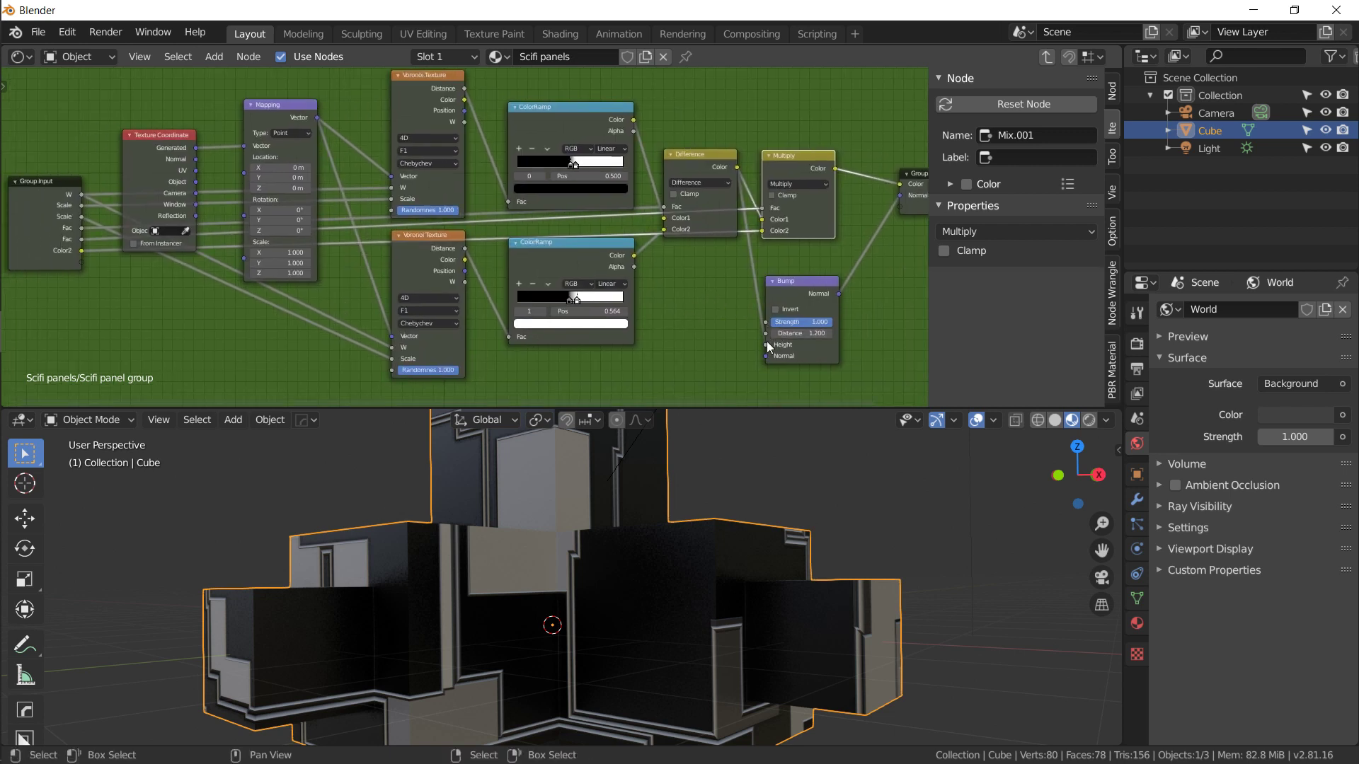
{"action": "left_click_drag", "start_coordinate": [766, 322], "coordinate": [82, 262]}
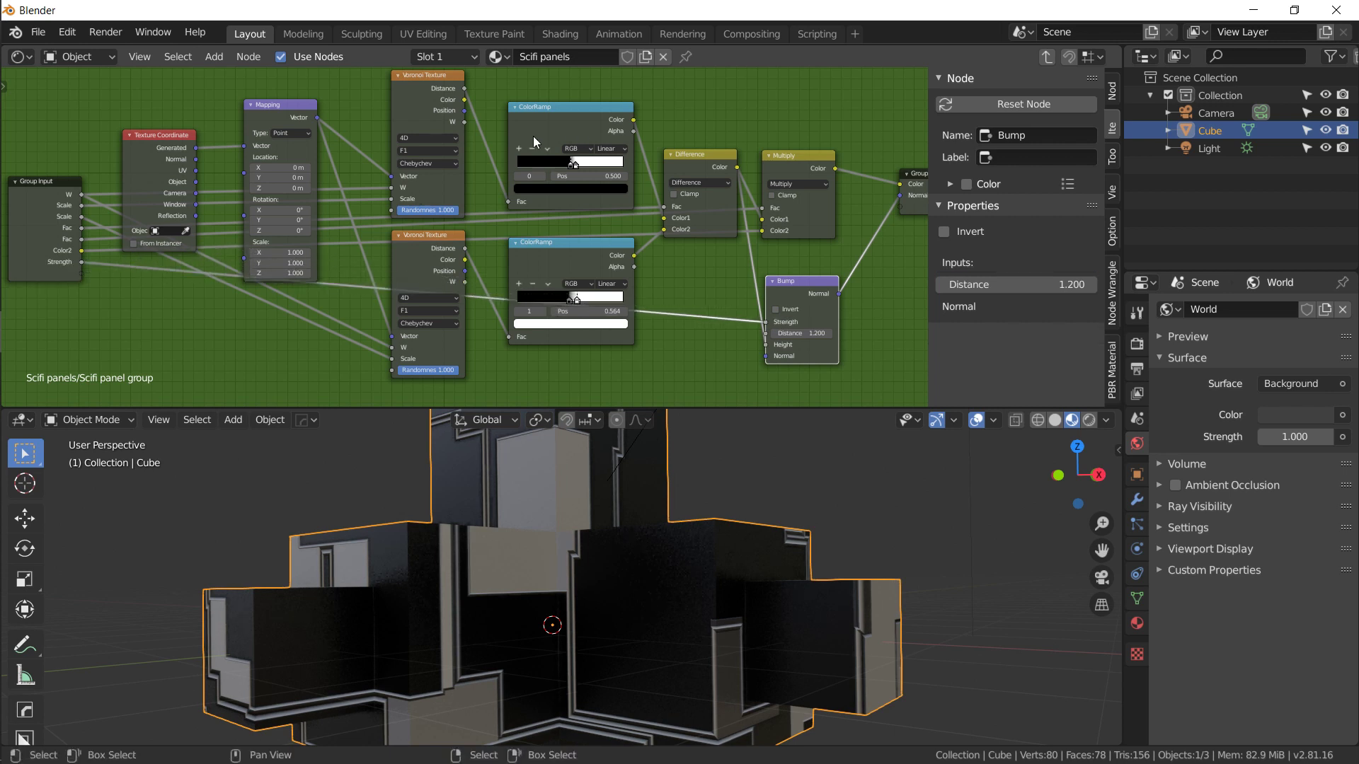
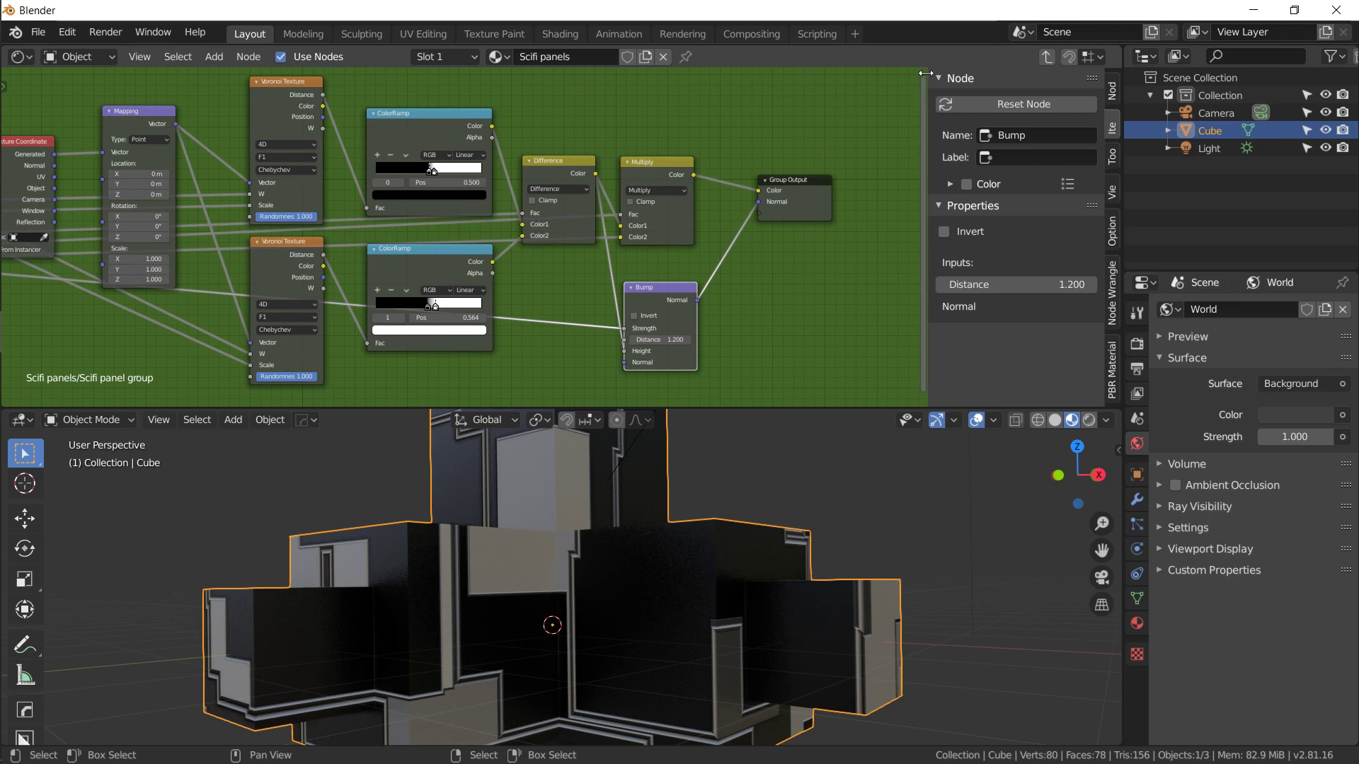
{"action": "left_click", "coordinate": [1045, 56]}
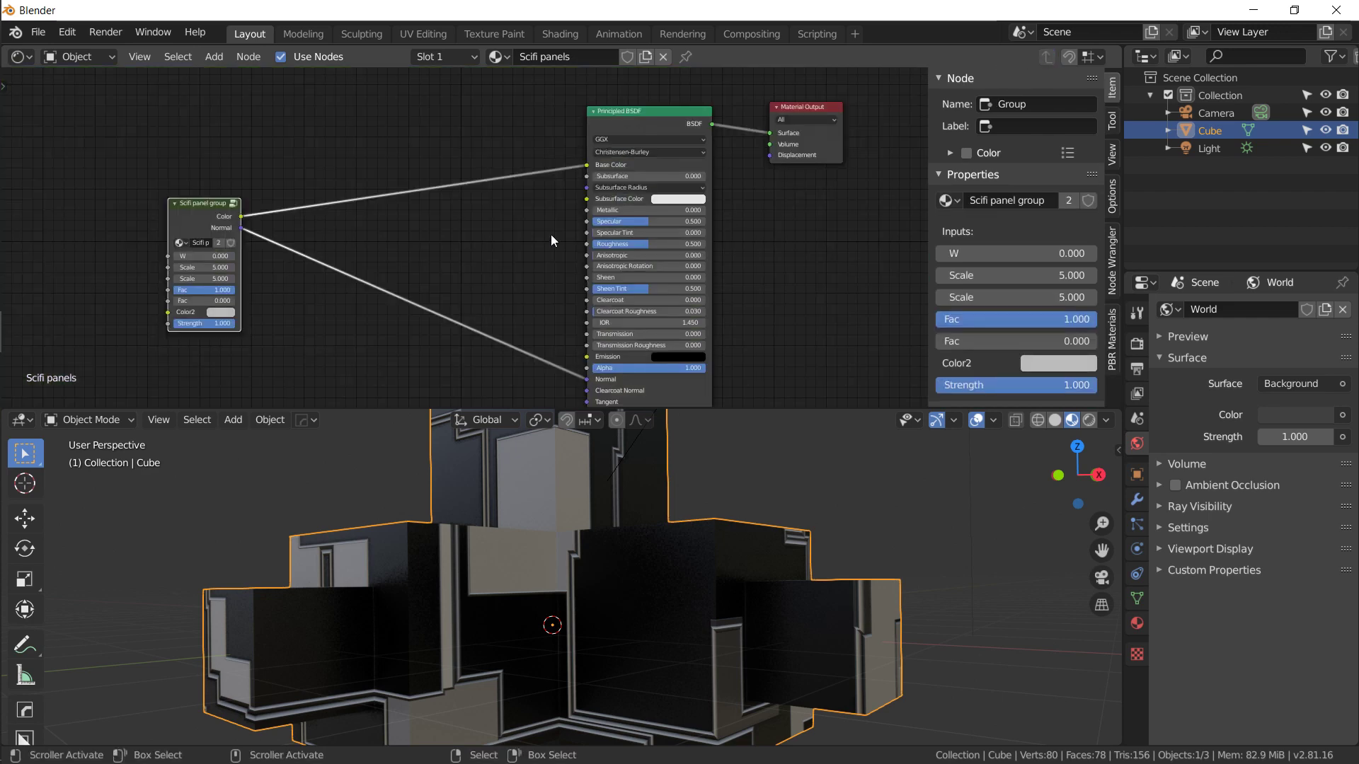
- On the Scifi panel group node, set W to 3.4 and the second Fac to 1.0
{"action": "middle_click_drag", "start_coordinate": [583, 235], "coordinate": [597, 210]}
{"action": "middle_click_drag", "start_coordinate": [306, 186], "coordinate": [412, 179]}
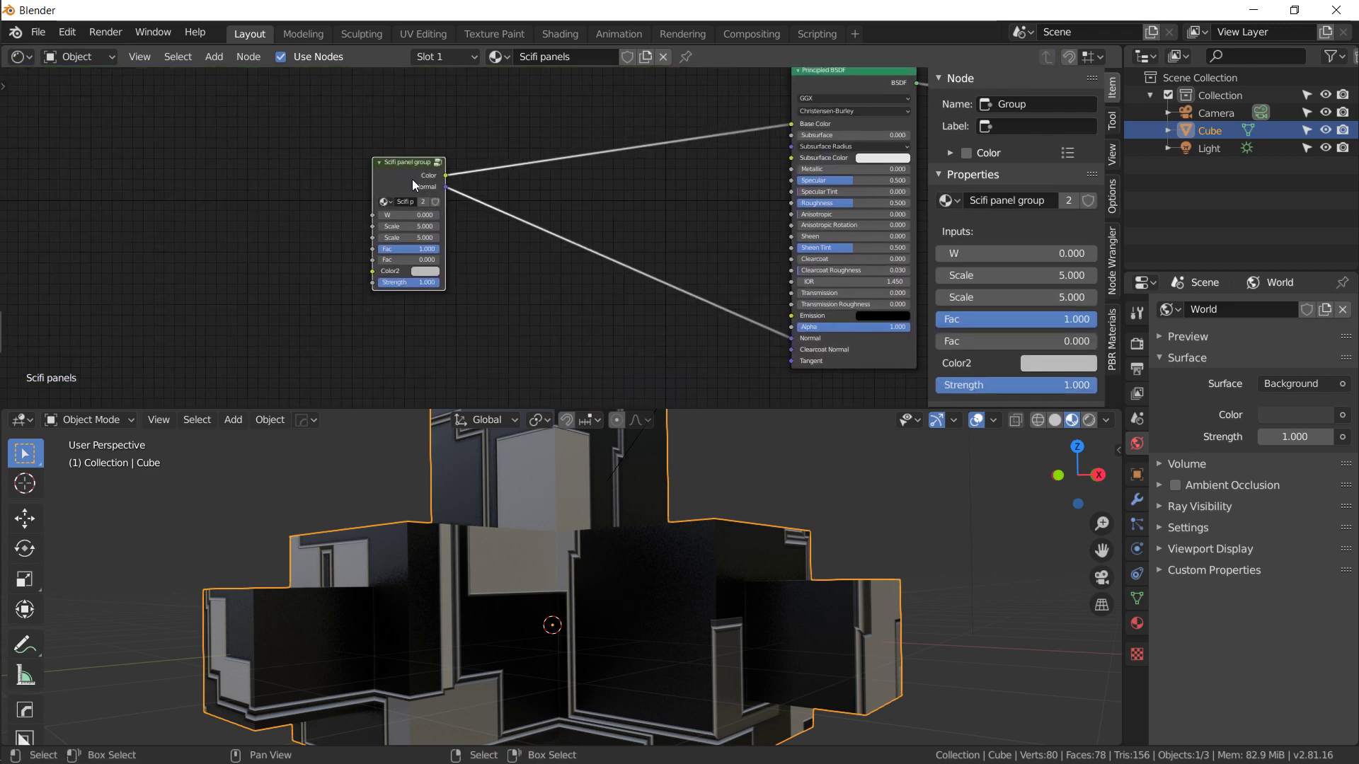
{"action": "scroll", "coordinate": [411, 180], "scroll_direction": "up", "scroll_amount": 3}
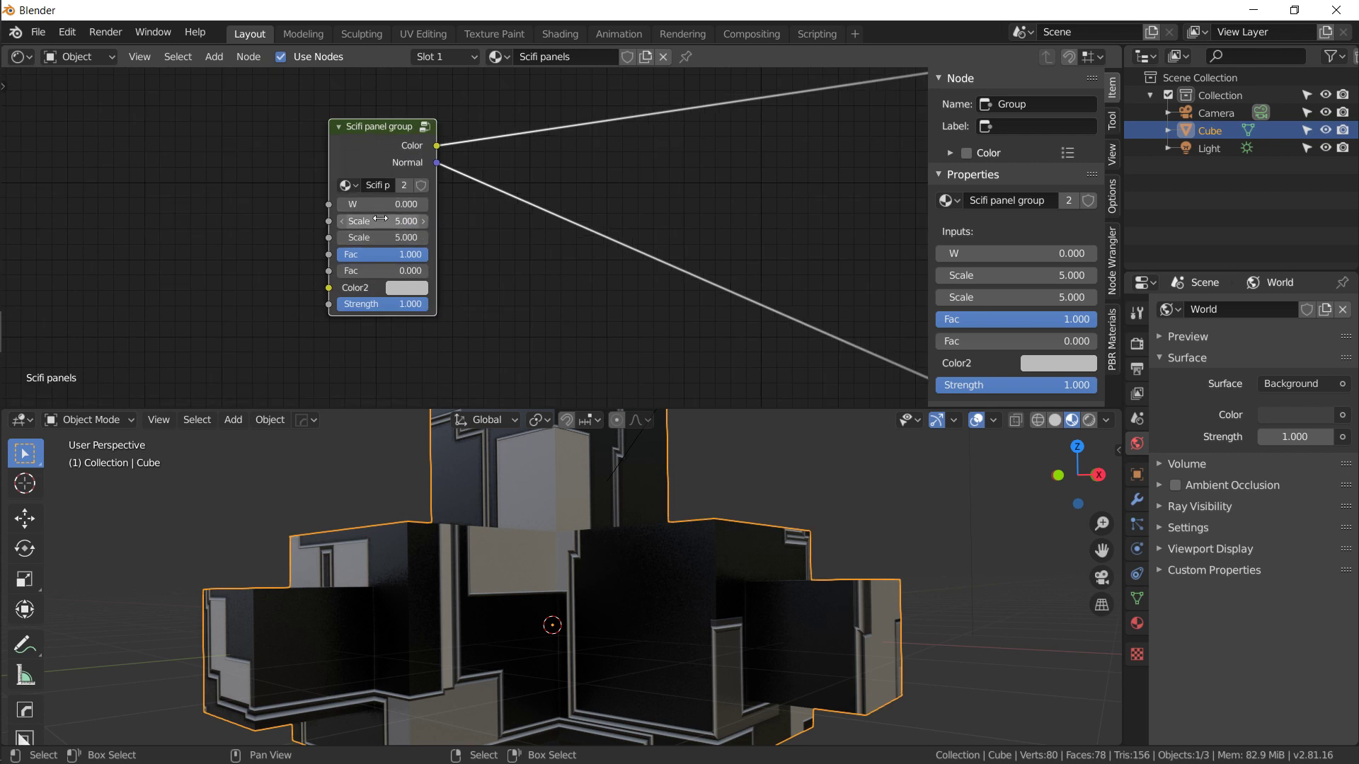
{"action": "mouse_move", "coordinate": [374, 207]}
{"action": "left_mouse_down"}
{"action": "mouse_move", "coordinate": [441, 206]}
{"action": "mouse_move", "coordinate": [375, 224]}
{"action": "mouse_move", "coordinate": [375, 259]}
{"action": "mouse_move", "coordinate": [395, 271]}
{"action": "mouse_move", "coordinate": [382, 271]}
{"action": "mouse_move", "coordinate": [425, 271]}
{"action": "left_mouse_up"}
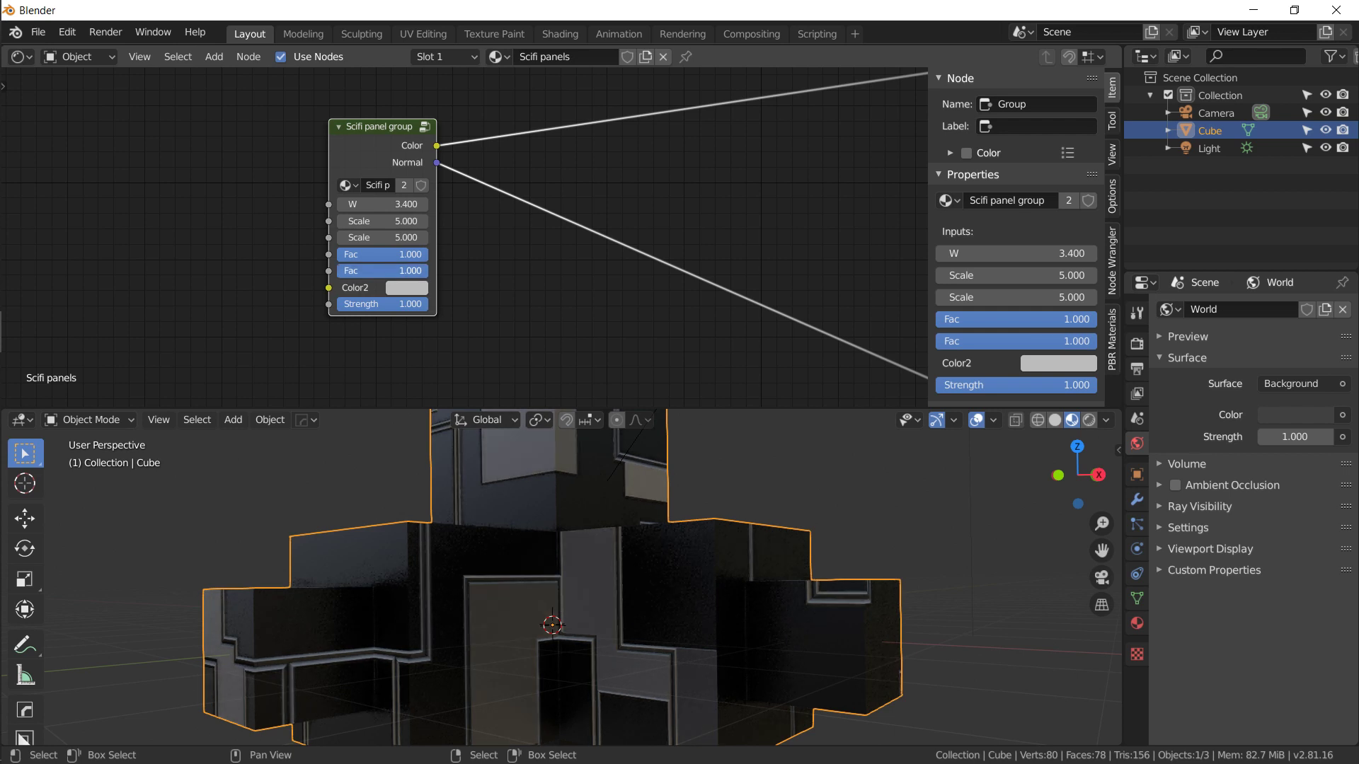
- On the Scifi panel group node, set Color2 to red, the second Fac to 1.0 and the Strength to 0.547
{"action": "left_click", "coordinate": [410, 288]}
{"action": "left_click", "coordinate": [453, 175]}
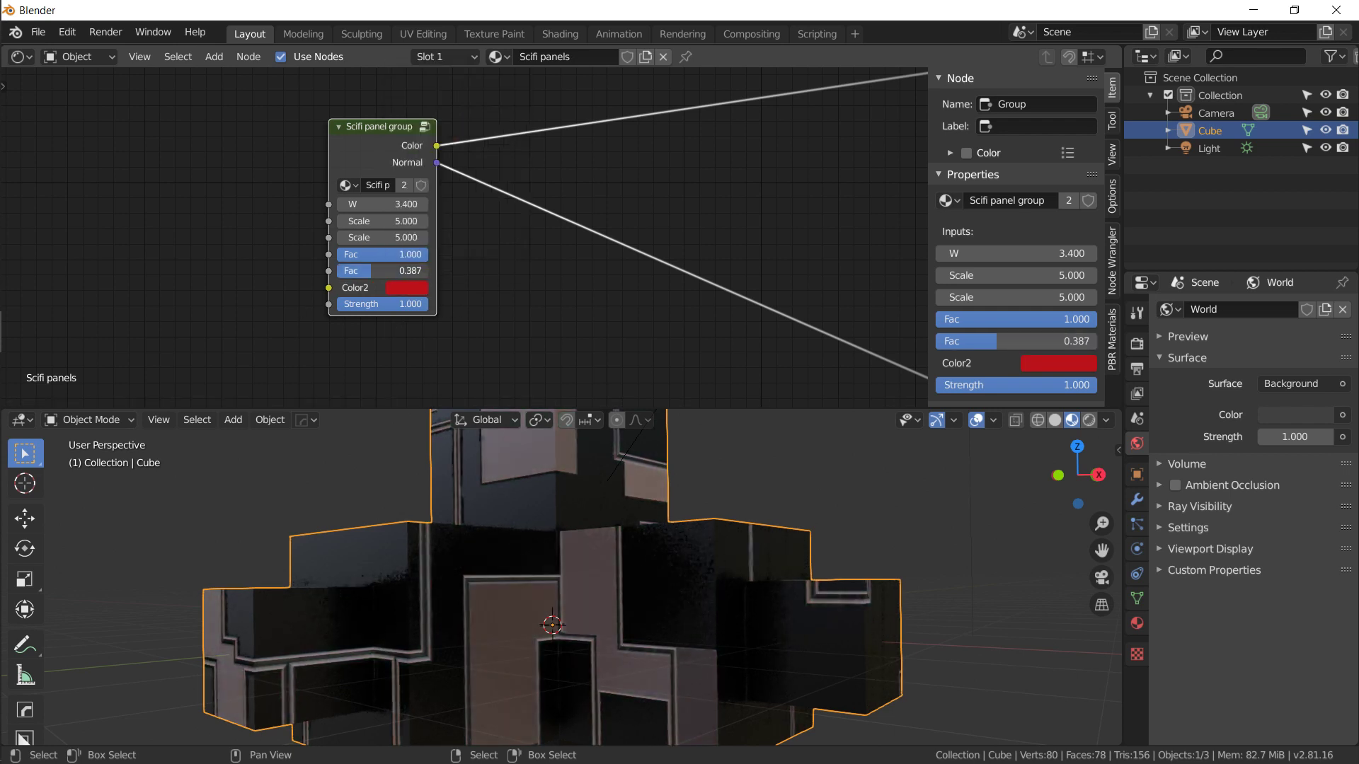
{"action": "middle_click_drag", "start_coordinate": [473, 442], "coordinate": [467, 488]}
{"action": "mouse_move", "coordinate": [406, 306]}
{"action": "left_mouse_down"}
{"action": "mouse_move", "coordinate": [325, 306]}
{"action": "mouse_move", "coordinate": [388, 305]}
{"action": "left_mouse_up"}
{"action": "middle_click_drag", "start_coordinate": [534, 550], "coordinate": [429, 431]}
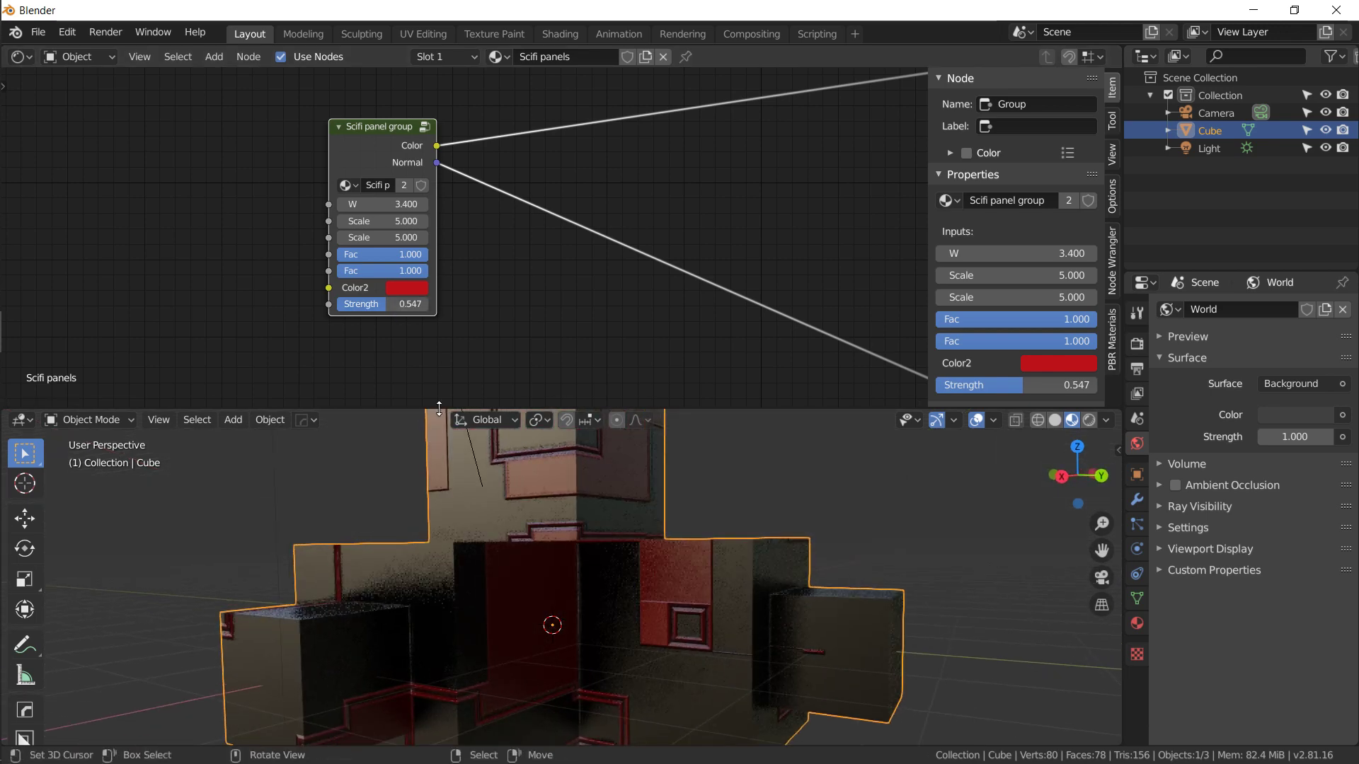
- Inside the Scifi panel group, move the Color2 input up to the top of the group's input list
{"action": "left_click", "coordinate": [427, 131]}
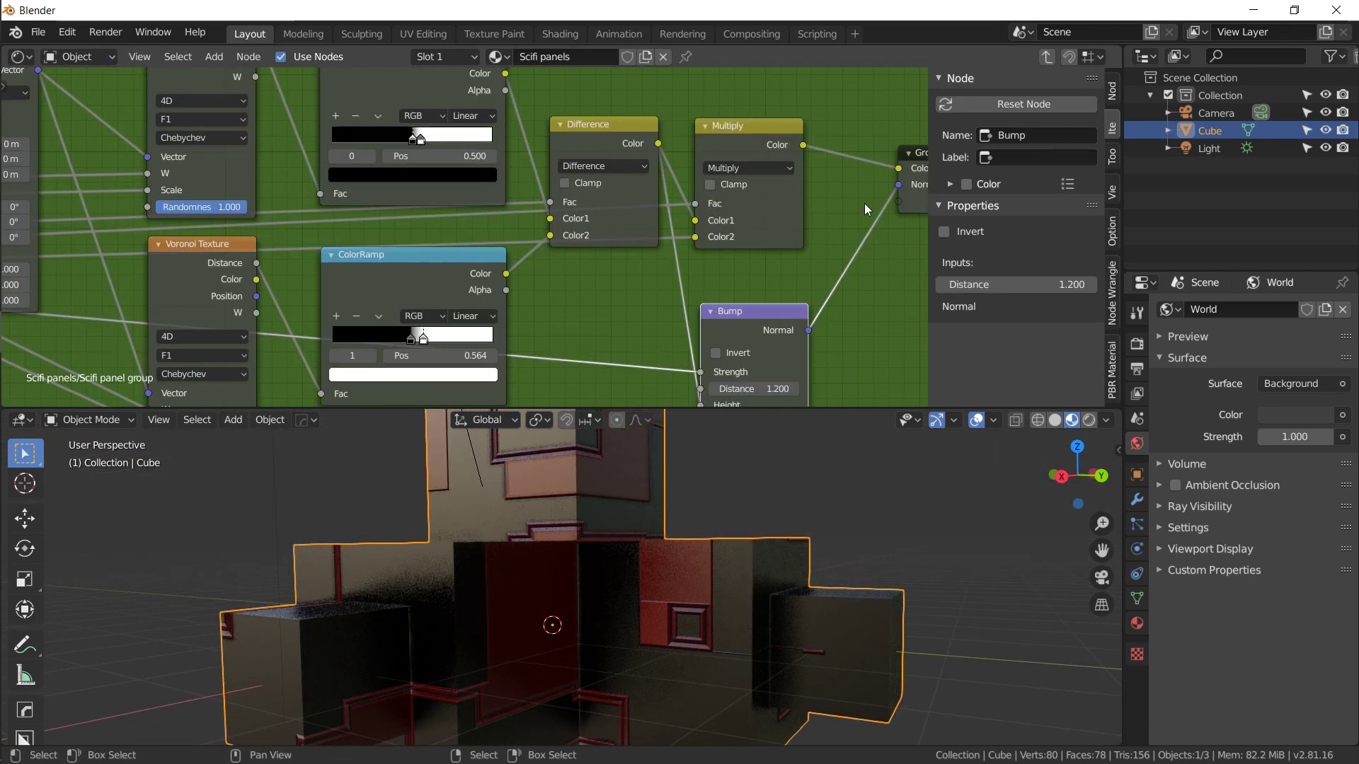
{"action": "left_click", "coordinate": [1115, 92]}
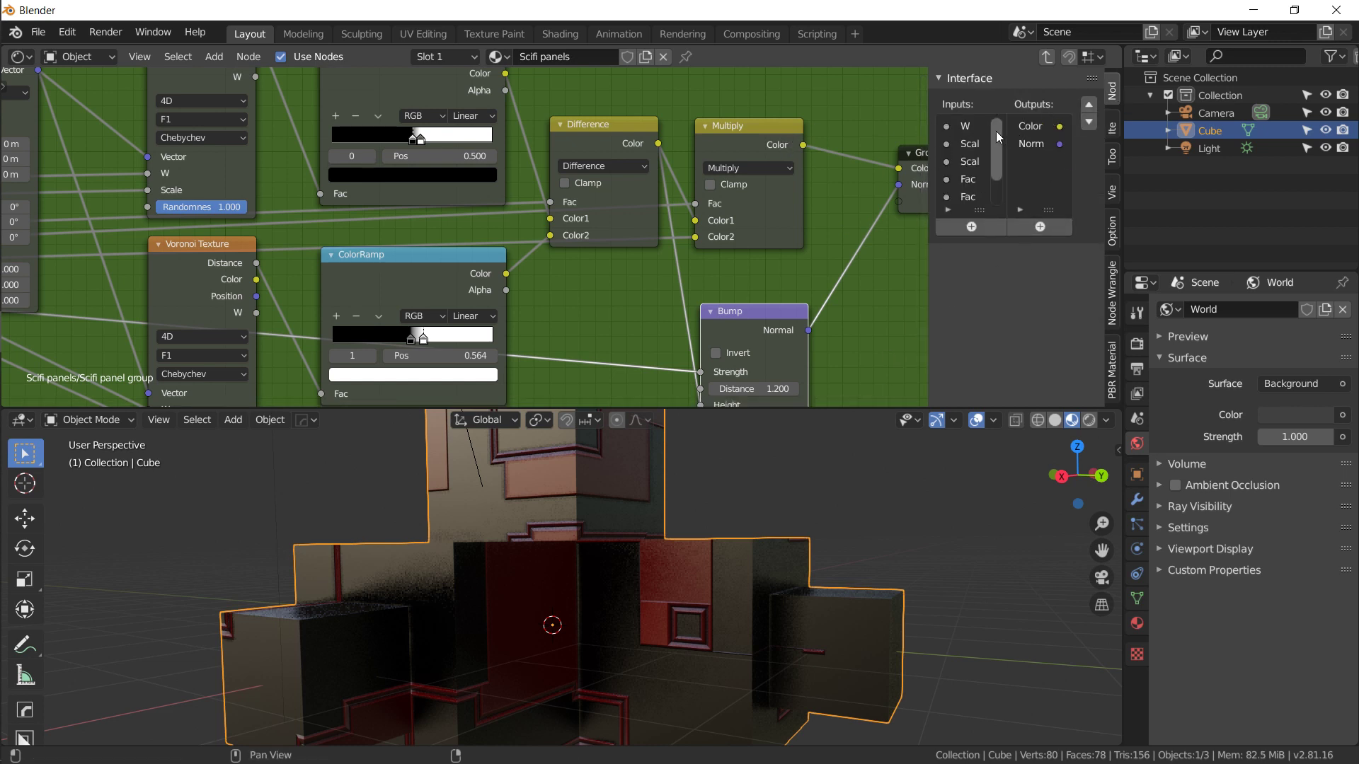
{"action": "left_click", "coordinate": [962, 144]}
{"action": "left_click", "coordinate": [1089, 104]}
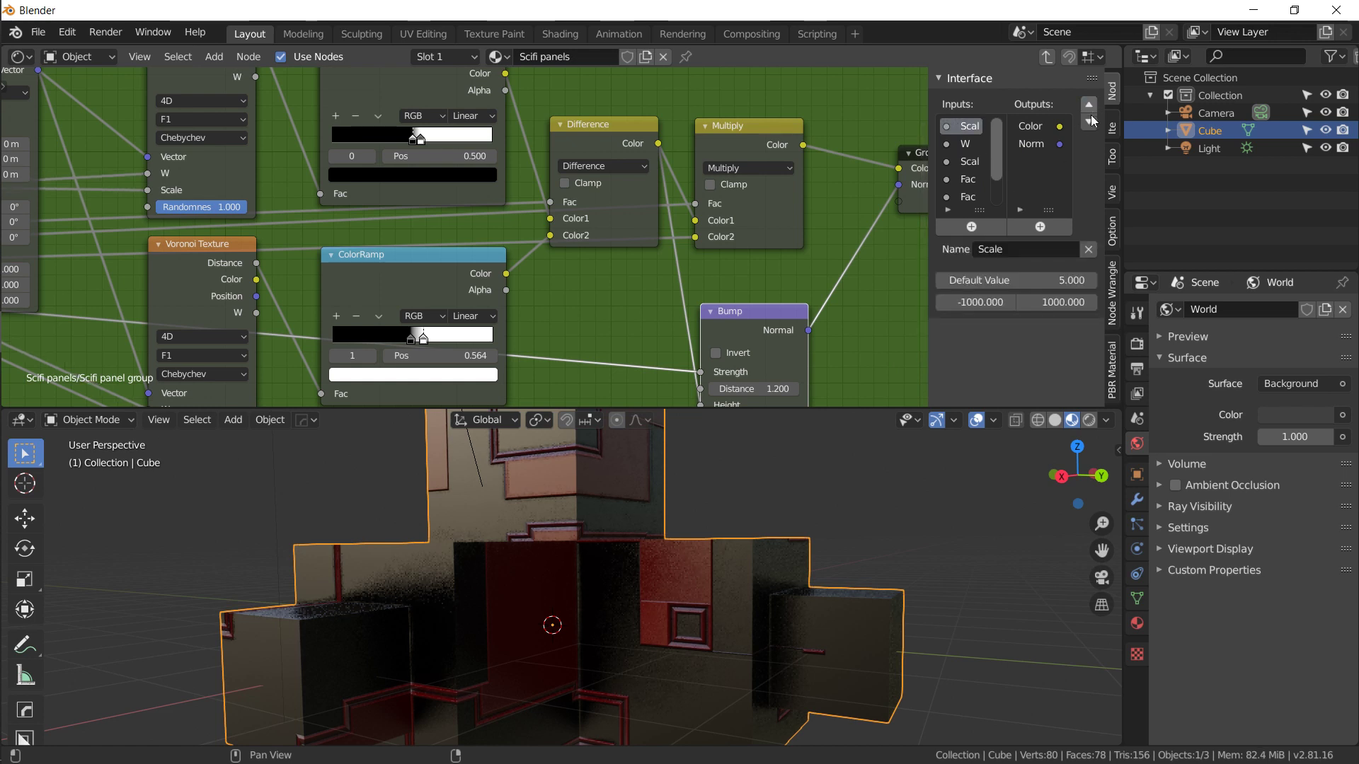
{"action": "scroll", "coordinate": [993, 194], "scroll_direction": "down", "scroll_amount": 2}
{"action": "left_click", "coordinate": [975, 198]}
{"action": "left_click", "coordinate": [968, 179]}
{"action": "left_click", "coordinate": [1089, 104]}
{"action": "left_click", "coordinate": [1089, 104]}
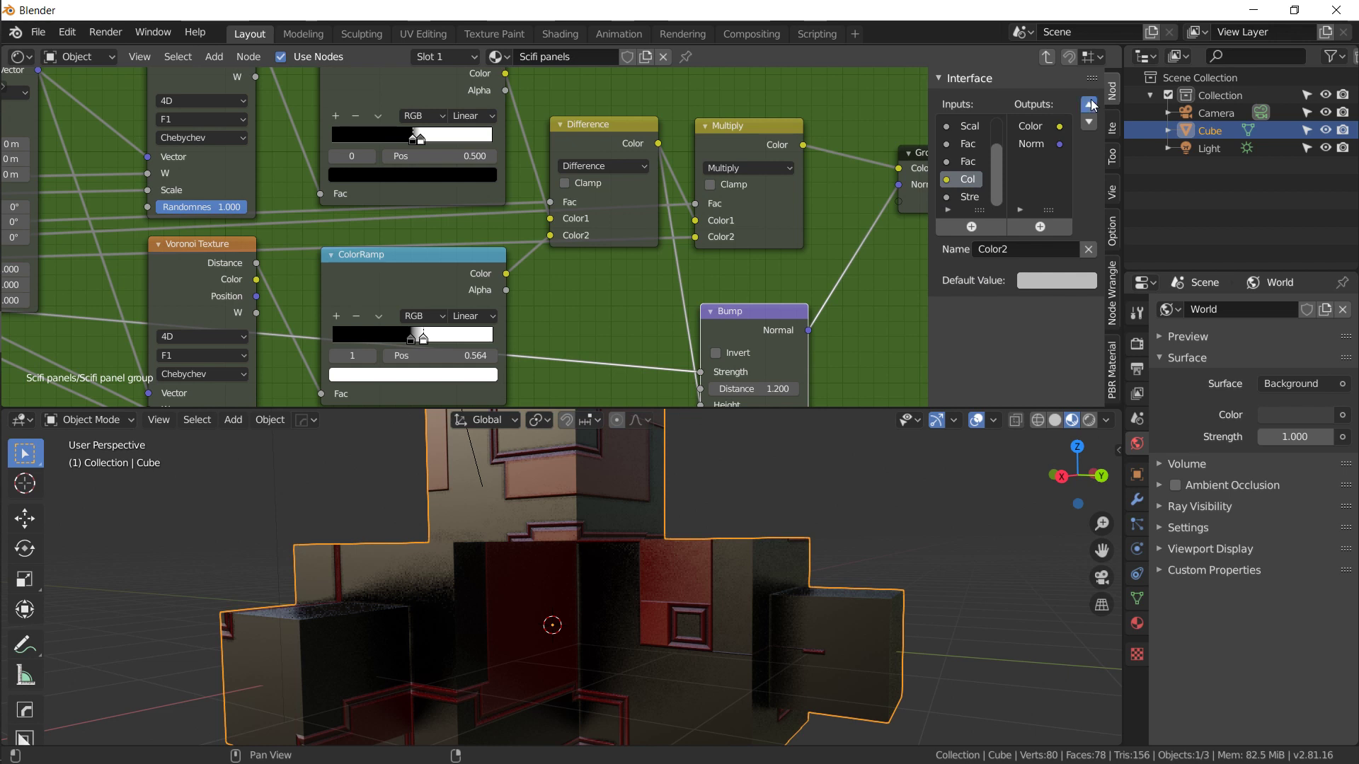
{"action": "left_click", "coordinate": [1089, 104]}
{"action": "left_click", "coordinate": [1089, 104]}
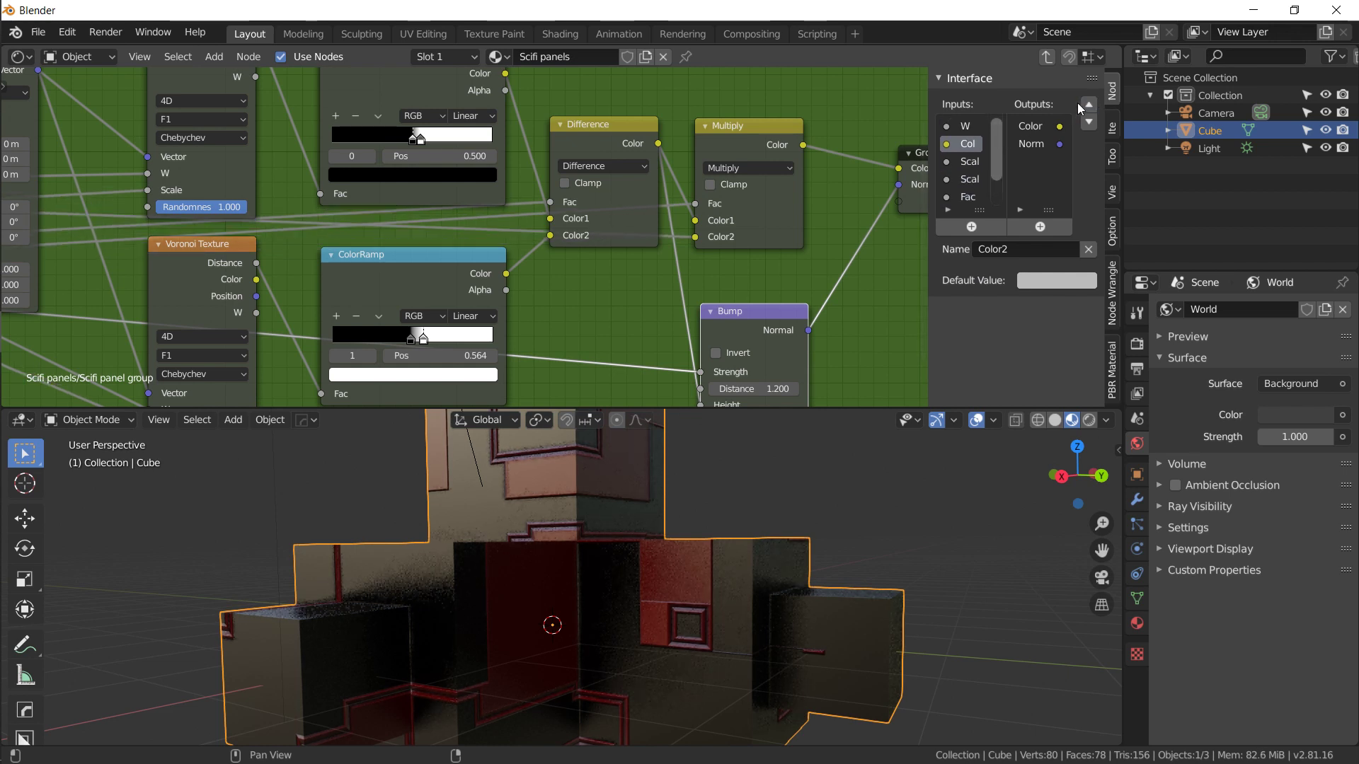
- Move the second Fac input up to directly below Color2 and return to the main material tree
{"action": "scroll", "coordinate": [993, 172], "scroll_direction": "down", "scroll_amount": 1}
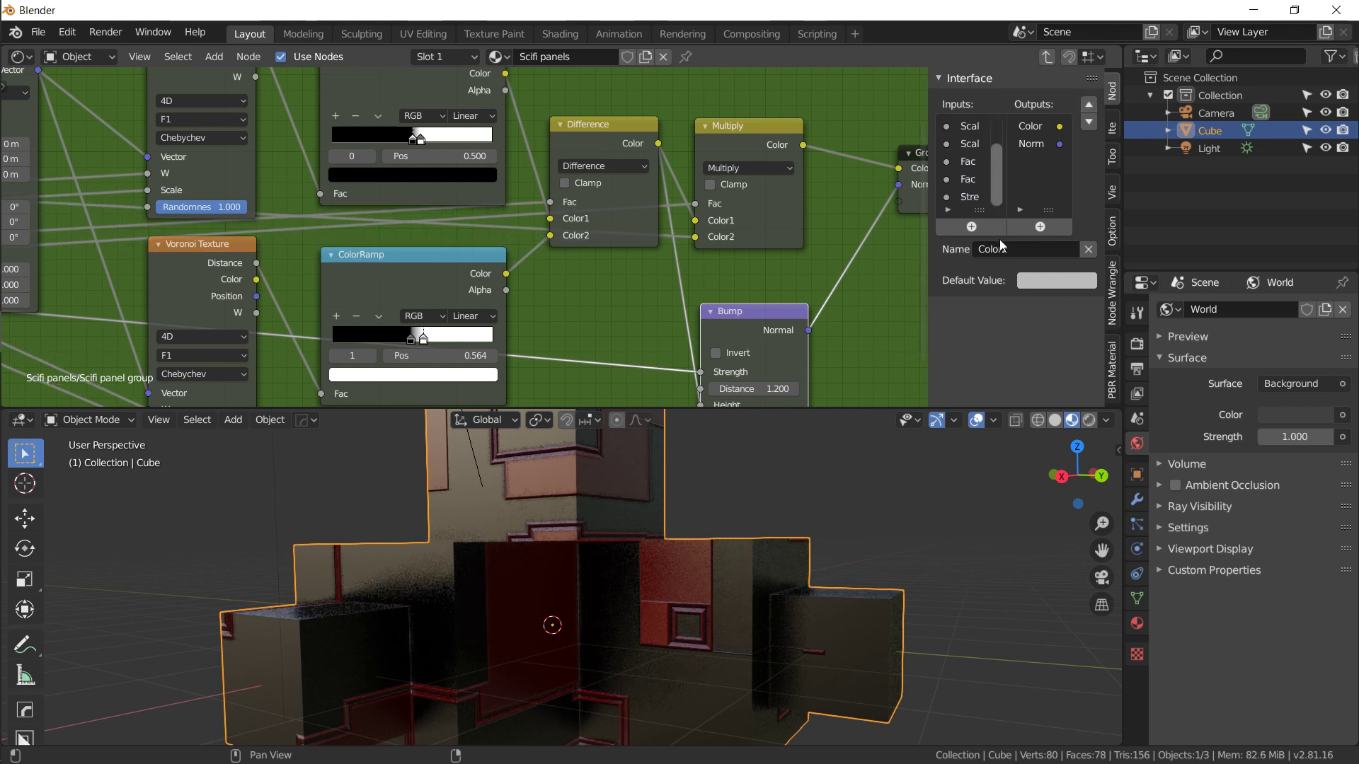
{"action": "left_click", "coordinate": [968, 179]}
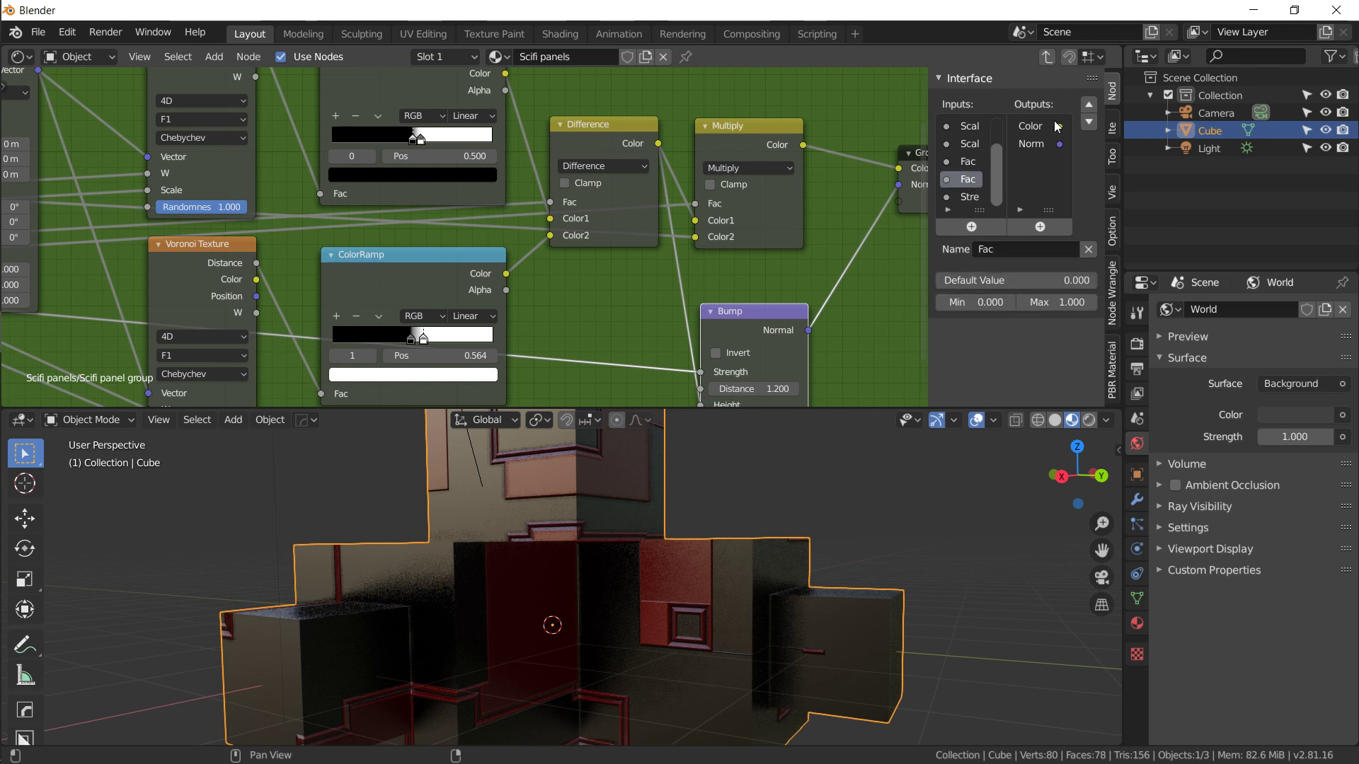
{"action": "left_click", "coordinate": [1088, 107]}
{"action": "left_click", "coordinate": [1088, 106]}
{"action": "left_click", "coordinate": [1088, 107]}
{"action": "scroll", "coordinate": [1002, 158], "scroll_direction": "up", "scroll_amount": 1}
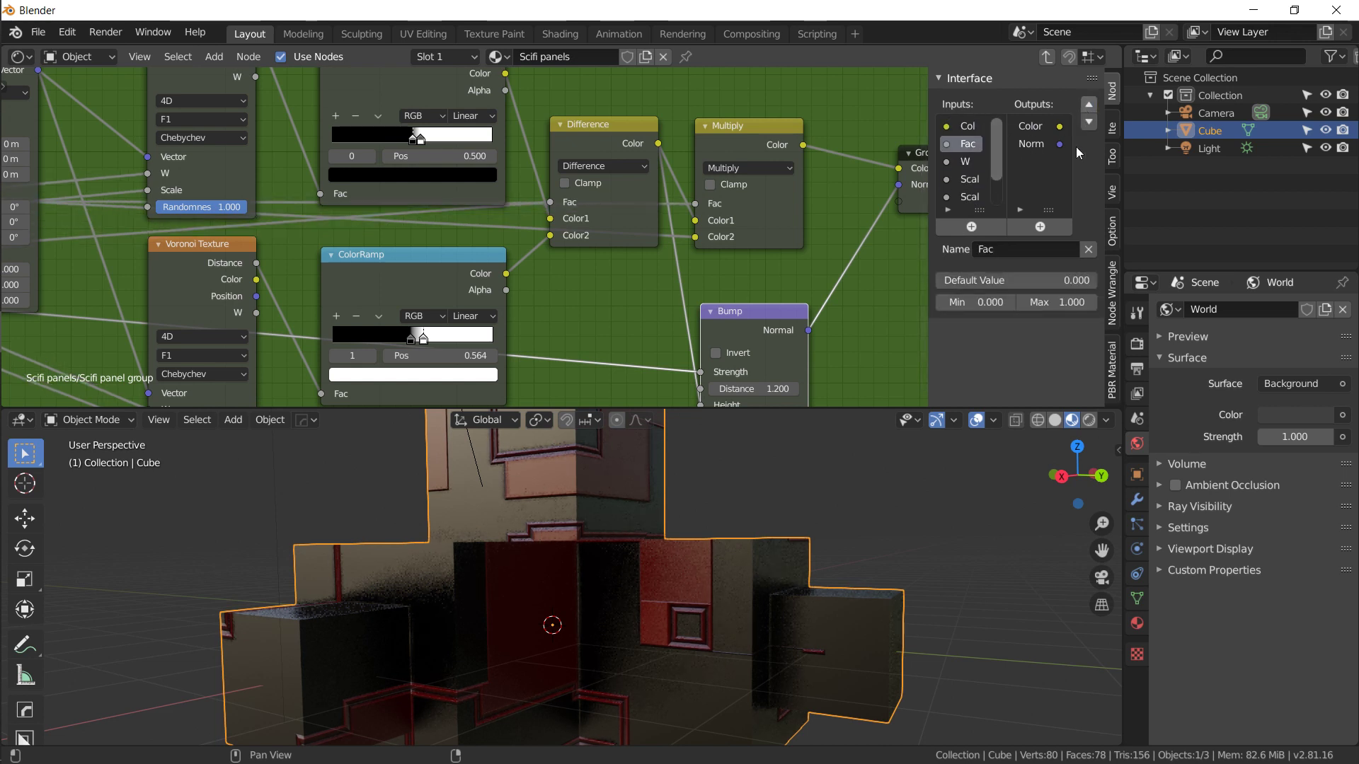
{"action": "scroll", "coordinate": [997, 173], "scroll_direction": "down", "scroll_amount": 2}
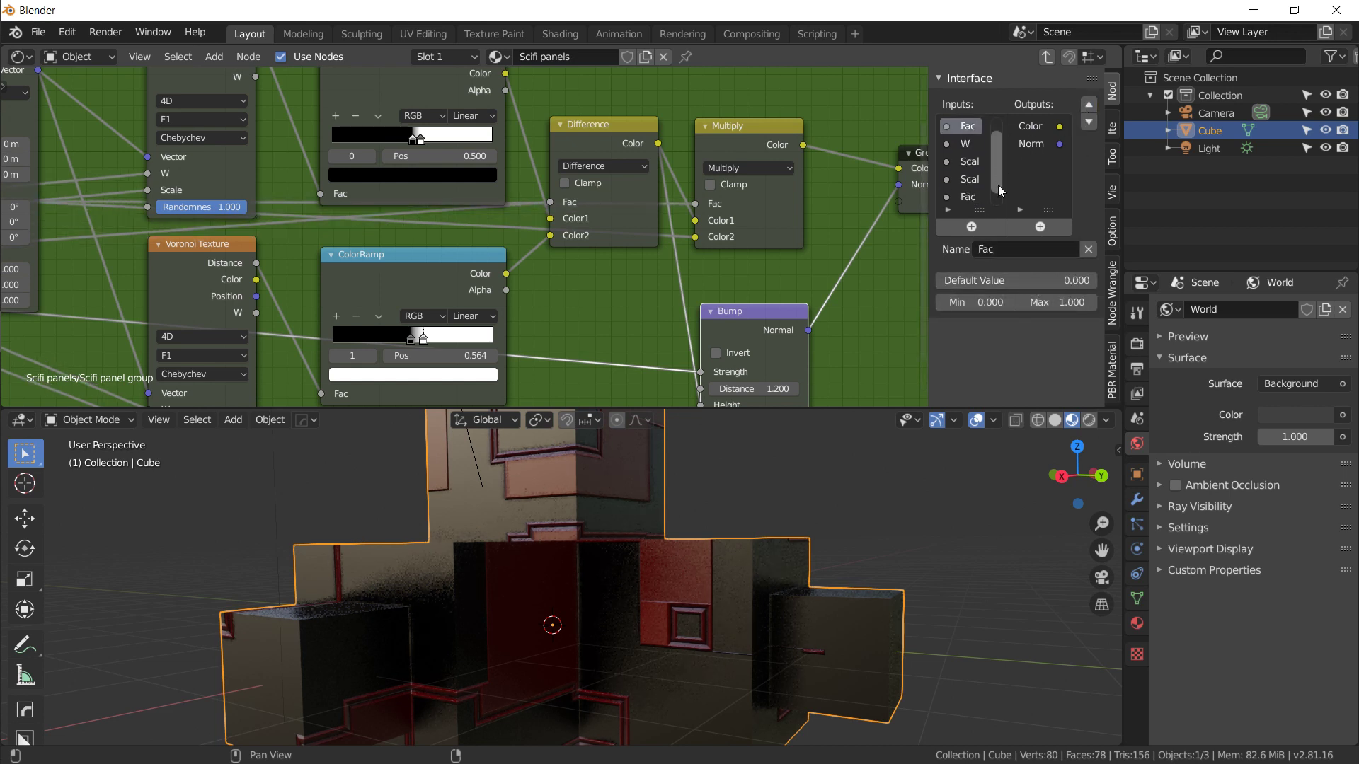
{"action": "left_click", "coordinate": [970, 144]}
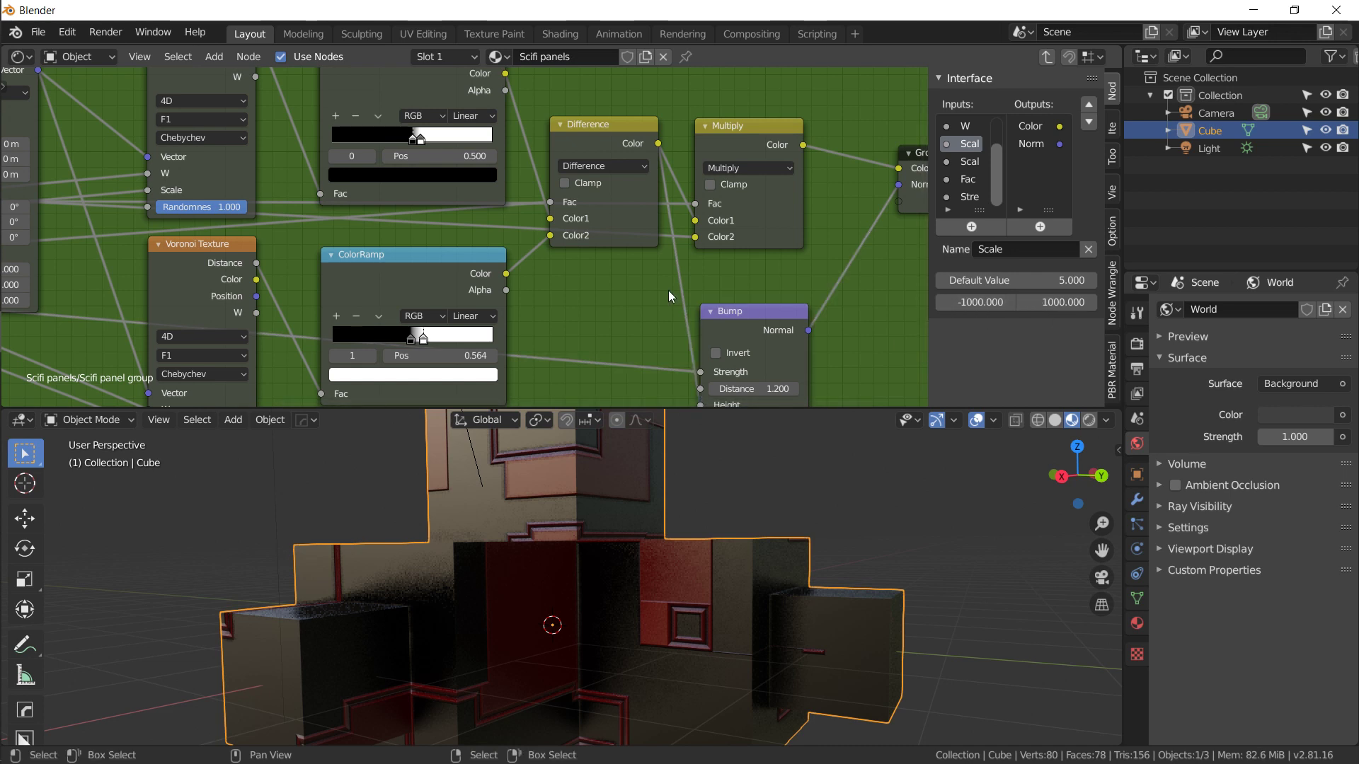
{"action": "middle_click_drag", "start_coordinate": [589, 279], "coordinate": [652, 260]}
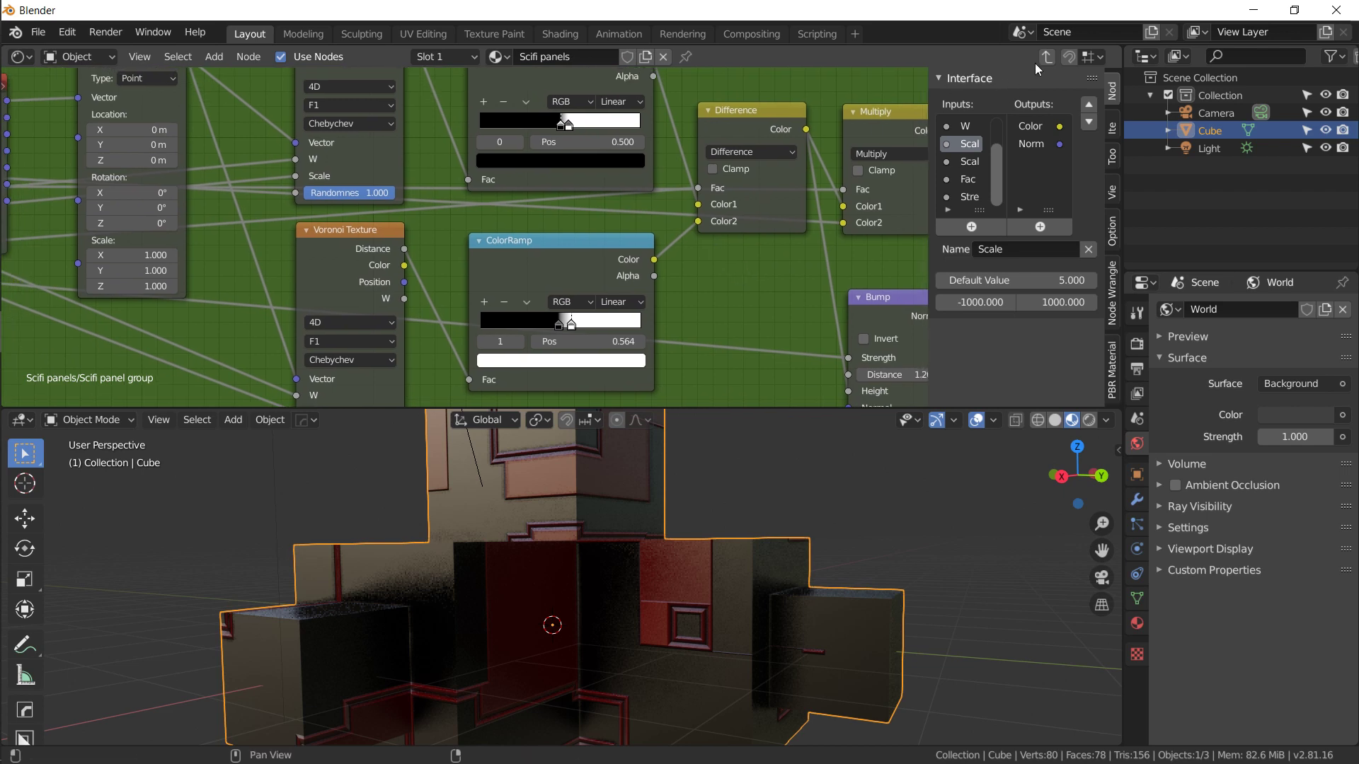
{"action": "key", "text": "Tab"}
- Reposition the Scifi panel group node farther up and away from the Principled shader to free space below it
{"action": "scroll", "coordinate": [530, 273], "scroll_direction": "right", "scroll_amount": 5, "text": "ctrl"}
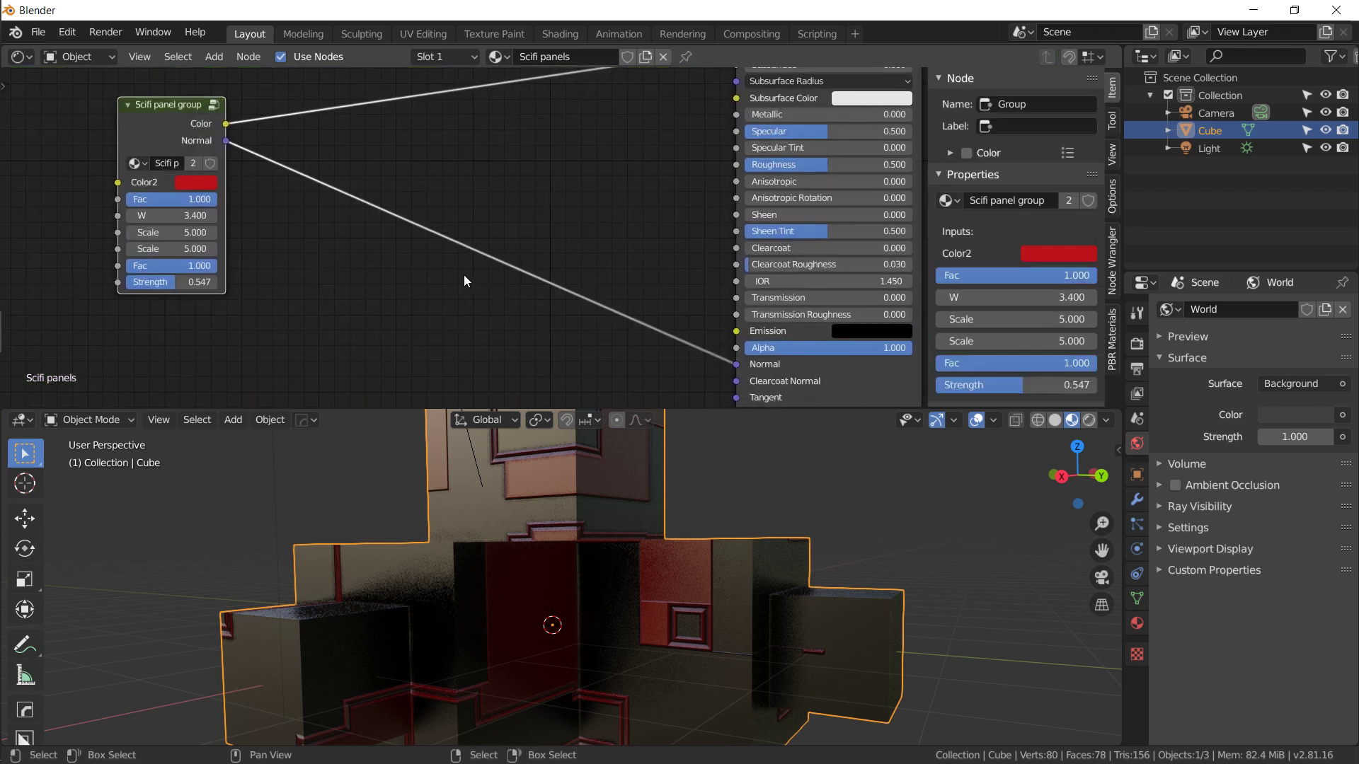
{"action": "scroll", "coordinate": [464, 280], "scroll_direction": "down", "scroll_amount": 1}
{"action": "scroll", "coordinate": [464, 281], "scroll_direction": "down", "scroll_amount": 1}
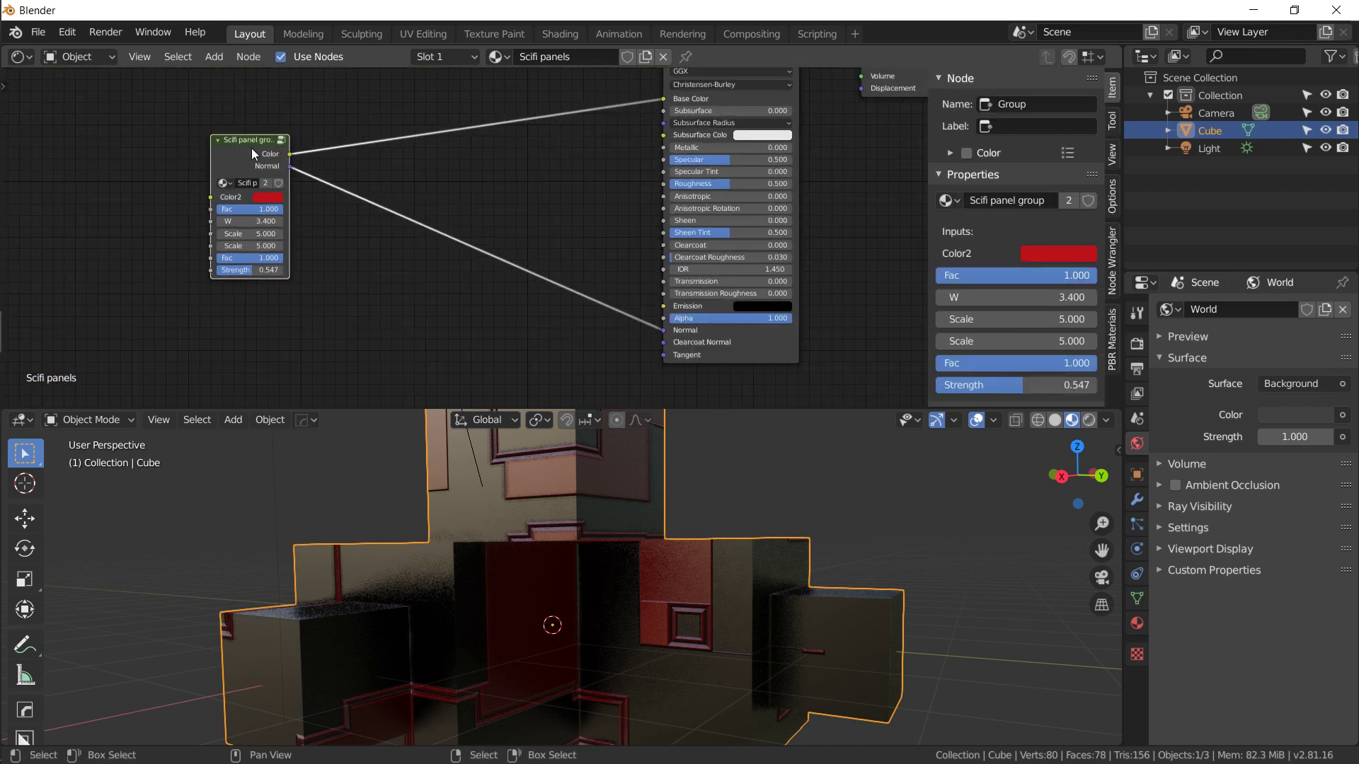
{"action": "key", "text": "g"}
{"action": "left_click", "coordinate": [374, 166]}
{"action": "mouse_move", "coordinate": [600, 460]}
{"action": "middle_mouse_down"}
{"action": "mouse_move", "coordinate": [615, 527]}
{"action": "mouse_move", "coordinate": [602, 536]}
{"action": "mouse_move", "coordinate": [605, 456]}
{"action": "middle_mouse_up"}
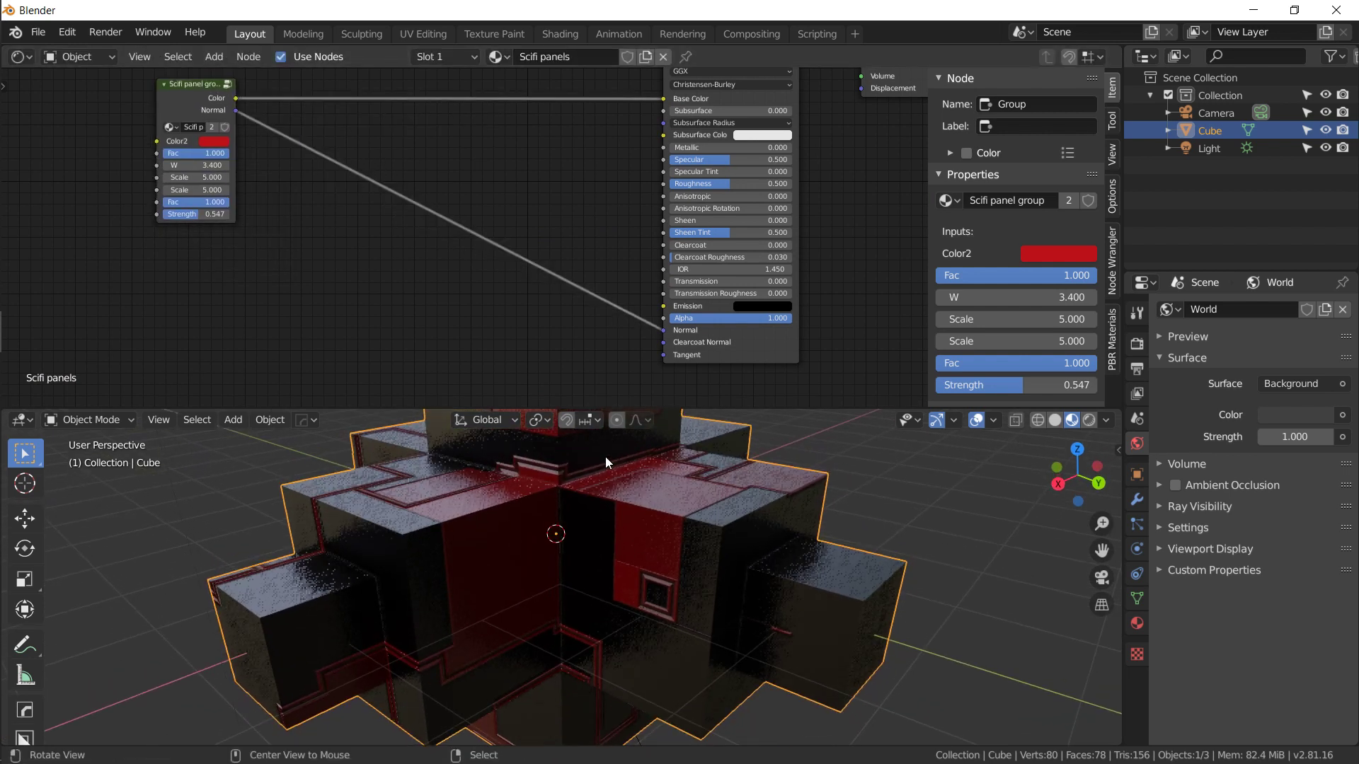
{"action": "key", "text": "g"}
{"action": "left_click", "coordinate": [162, 54]}
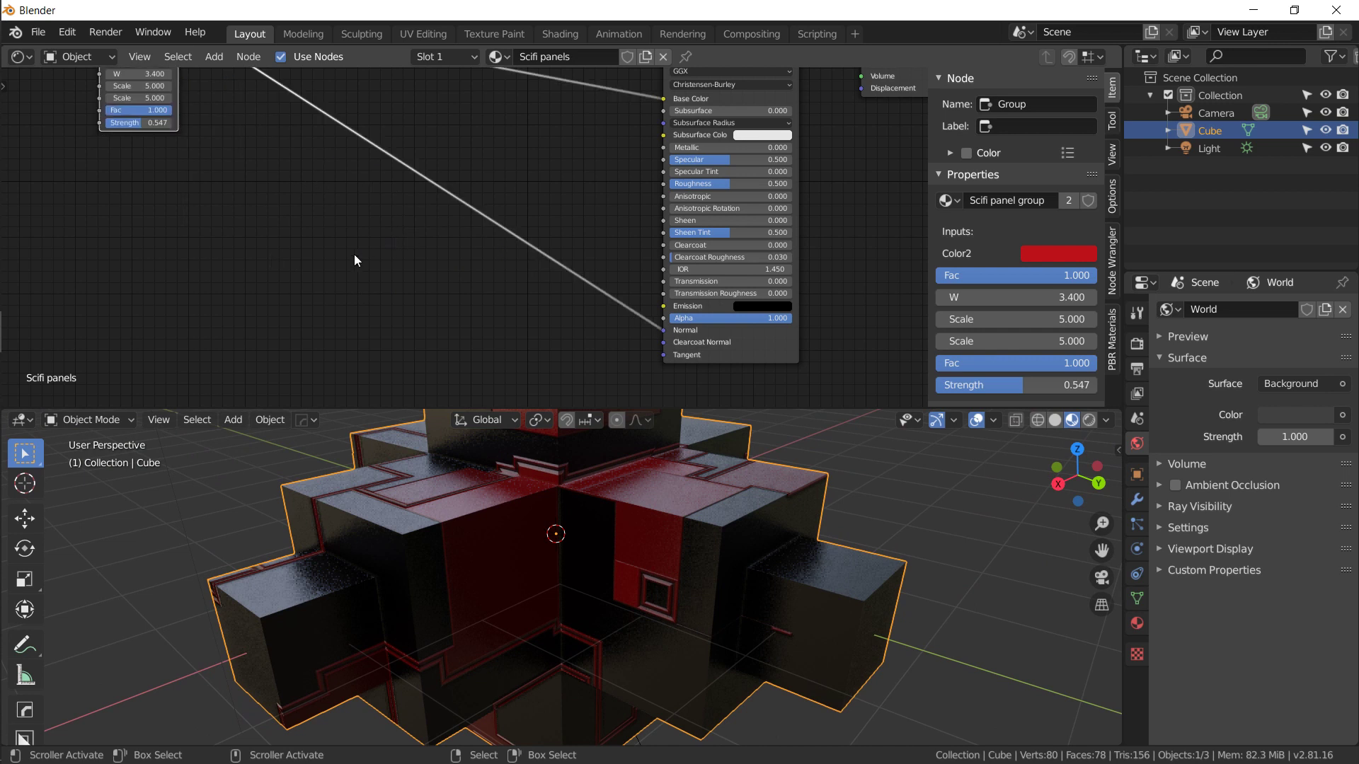
- Add a Musgrave Texture node below the Scifi panel group and a ColorRamp node beside it
{"action": "key", "text": "shift+a"}
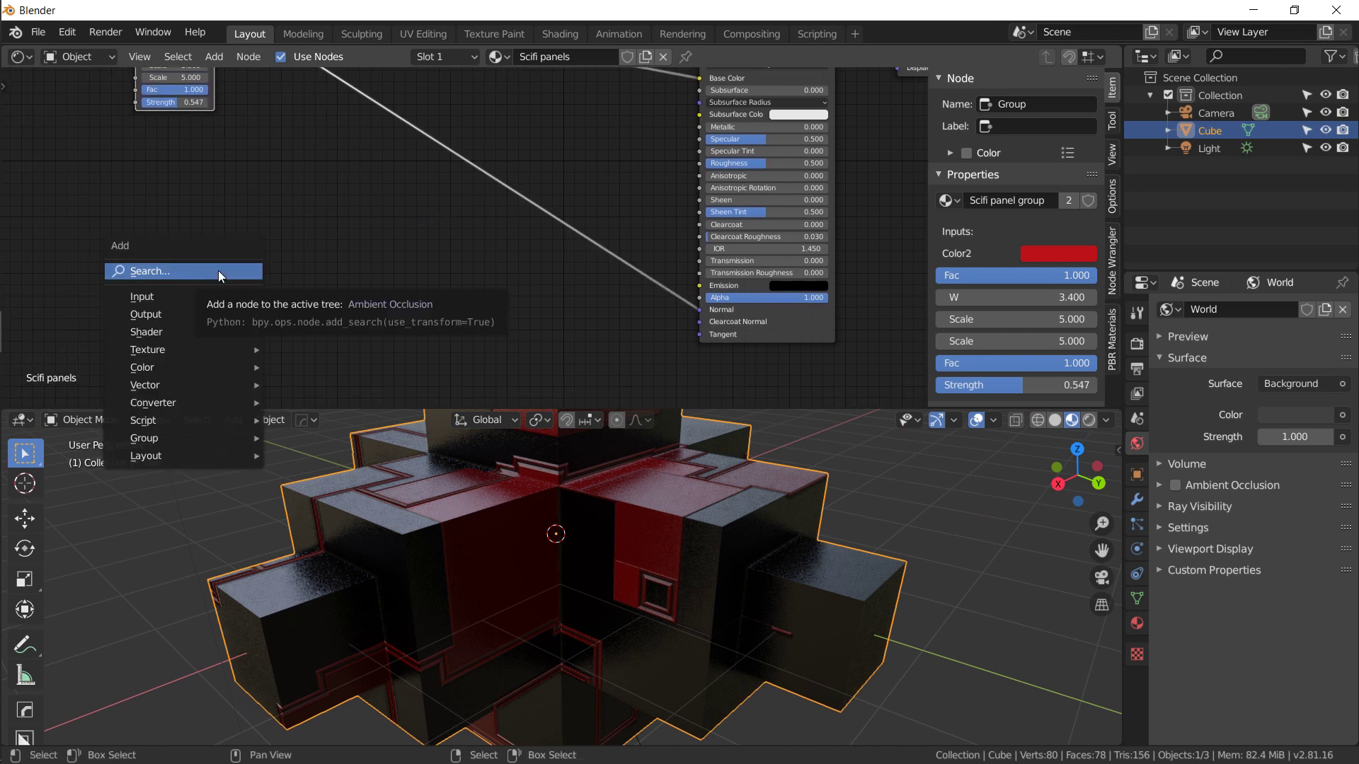
{"action": "left_click", "coordinate": [218, 270]}
{"action": "type", "text": "mus"}
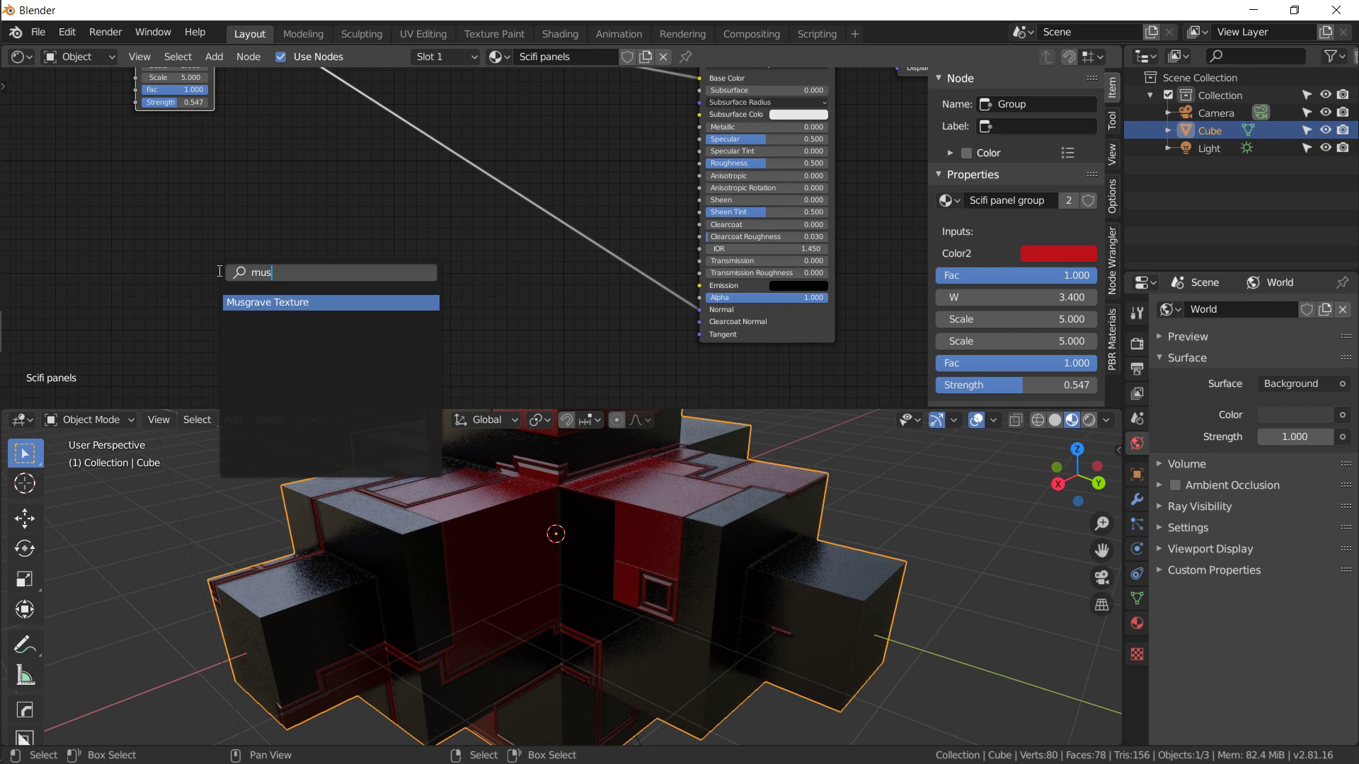
{"action": "key", "text": "Return"}
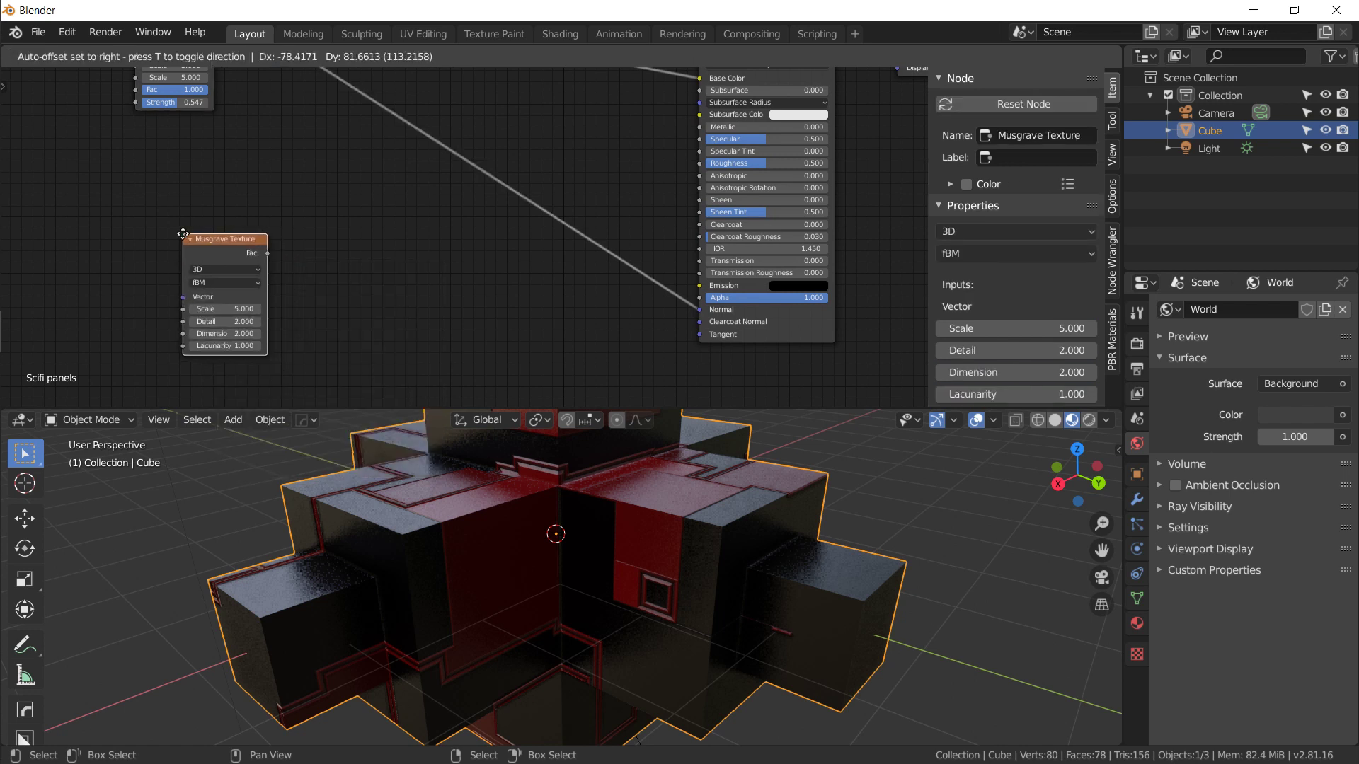
{"action": "left_click", "coordinate": [232, 227]}
{"action": "key", "text": "shift+a"}
{"action": "left_click", "coordinate": [328, 218]}
{"action": "type", "text": "ramp"}
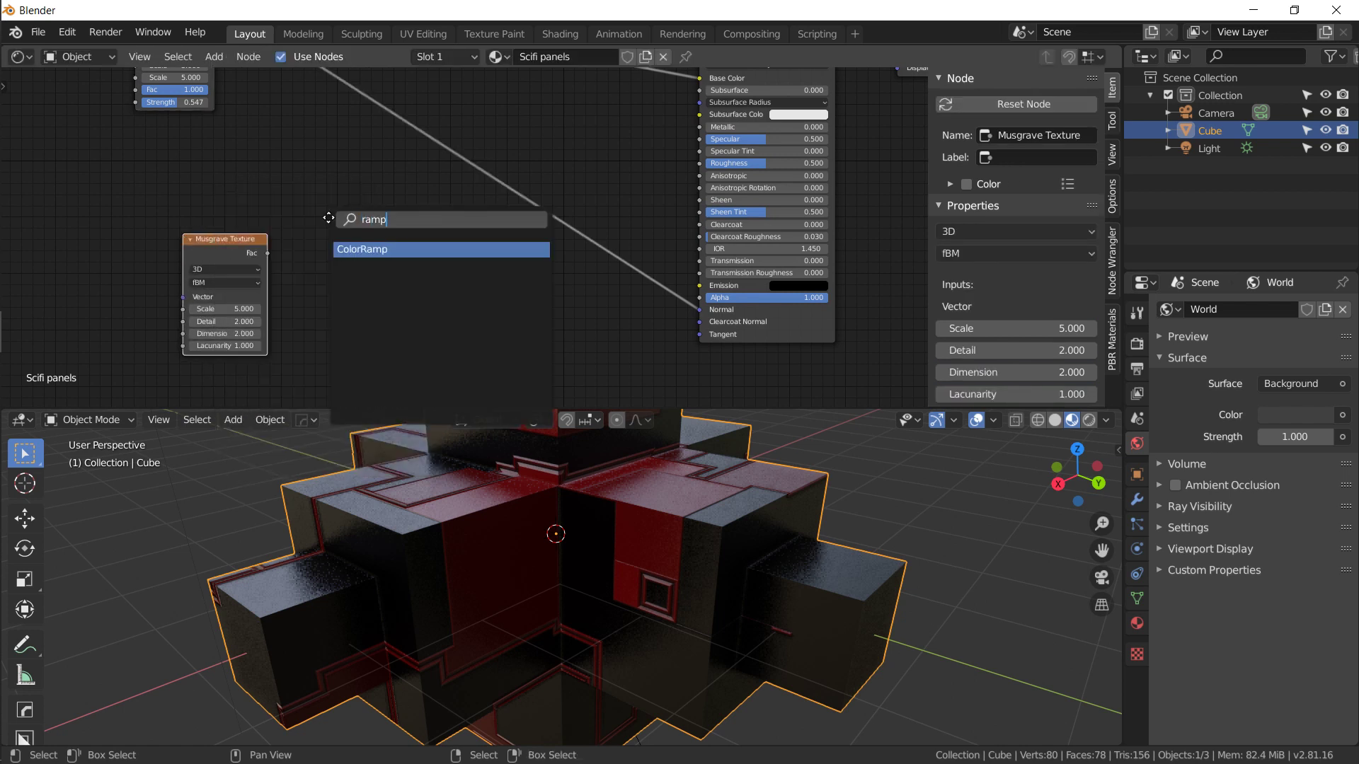
{"action": "key", "text": "Return"}
{"action": "left_click", "coordinate": [322, 227]}
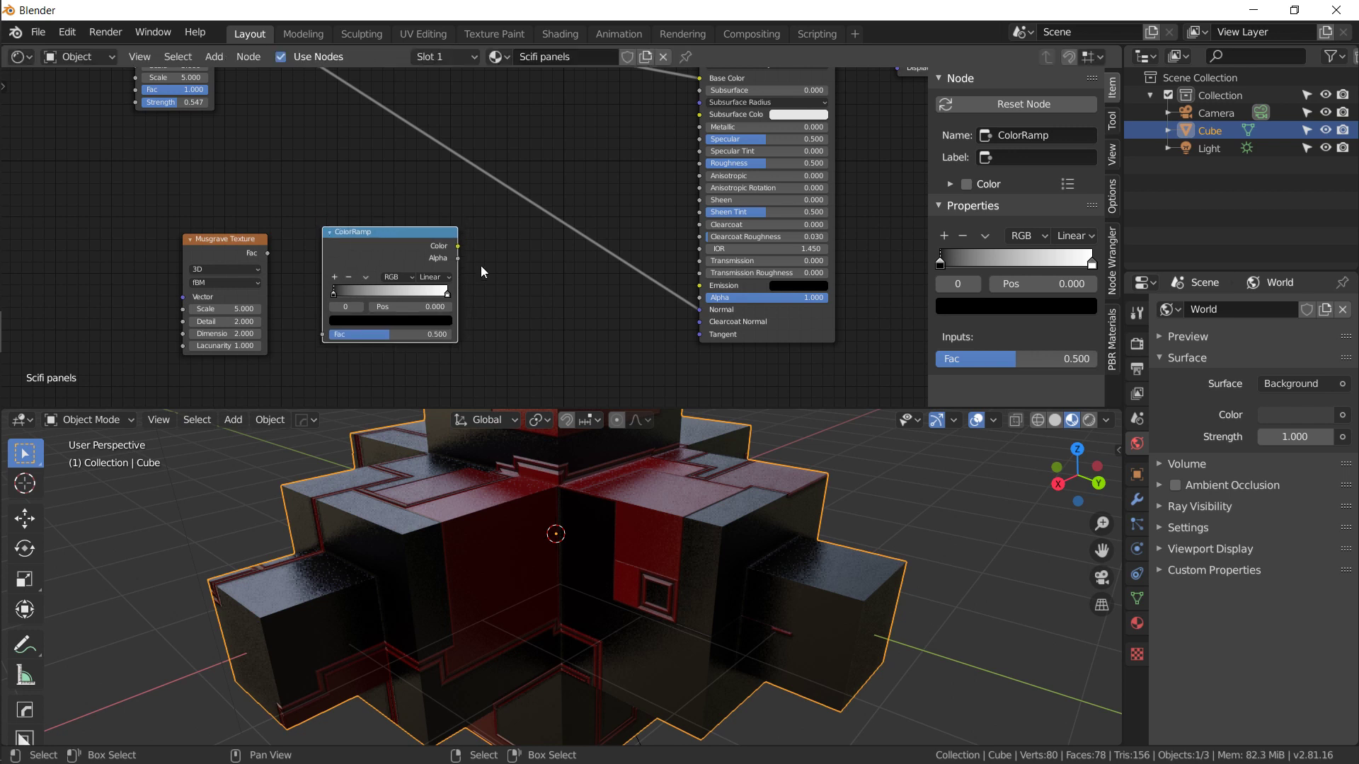
- Add a Bright/Contrast node and a MixRGB node between the ColorRamp and the Principled shader
{"action": "key", "text": "shift+a"}
{"action": "left_click", "coordinate": [504, 329]}
{"action": "type", "text": "bright"}
{"action": "key", "text": "Return"}
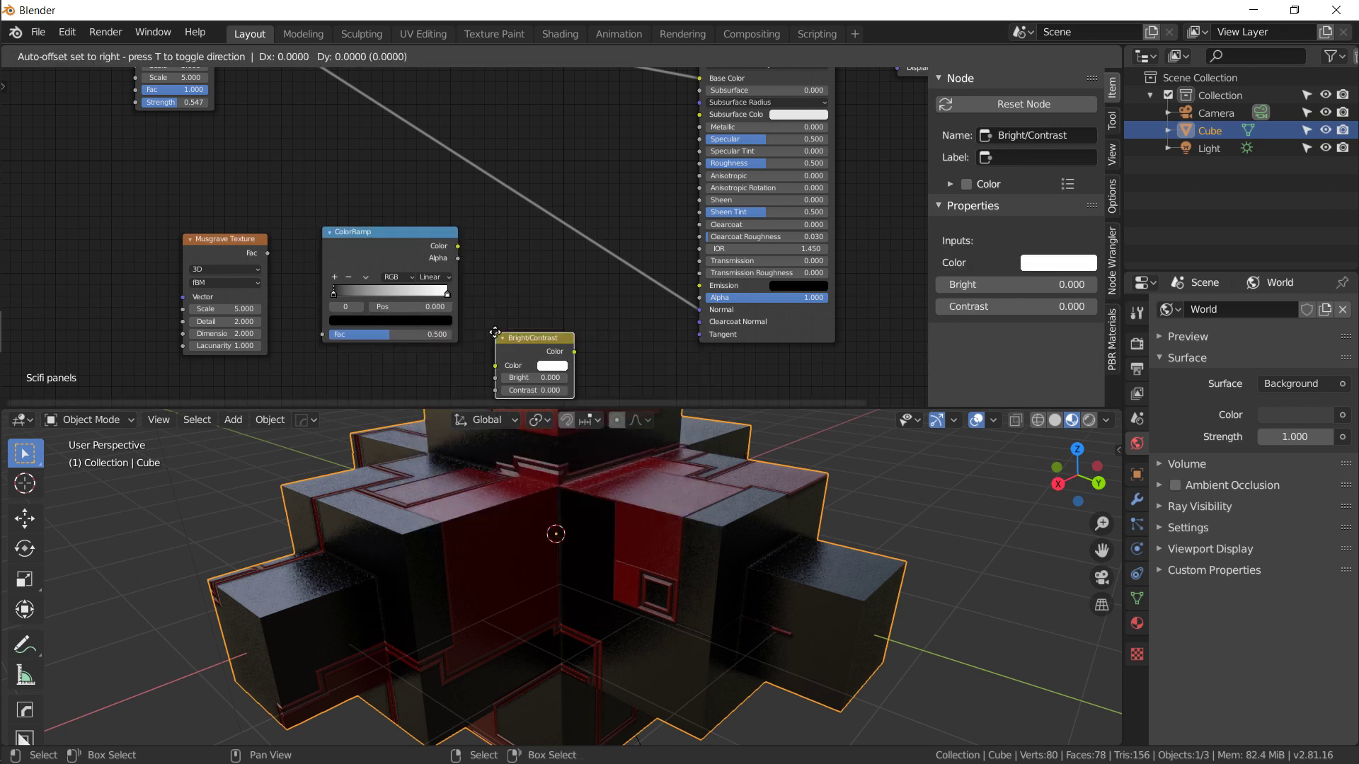
{"action": "left_click", "coordinate": [494, 300]}
{"action": "left_click_drag", "start_coordinate": [495, 300], "coordinate": [446, 250], "text": "alt"}
{"action": "key", "text": "shift+a"}
{"action": "left_click", "coordinate": [507, 337]}
{"action": "type", "text": "mix"}
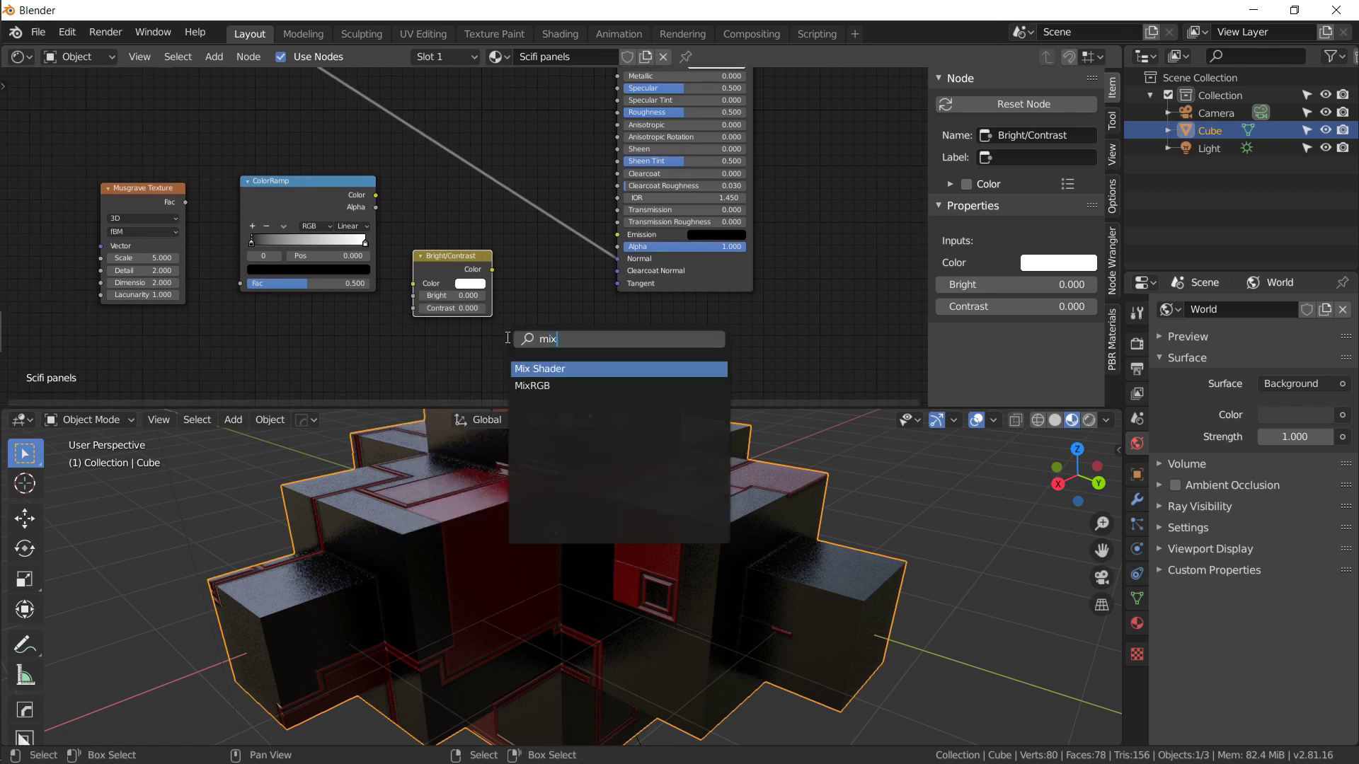
{"action": "key", "text": "Down"}
{"action": "key", "text": "Return"}
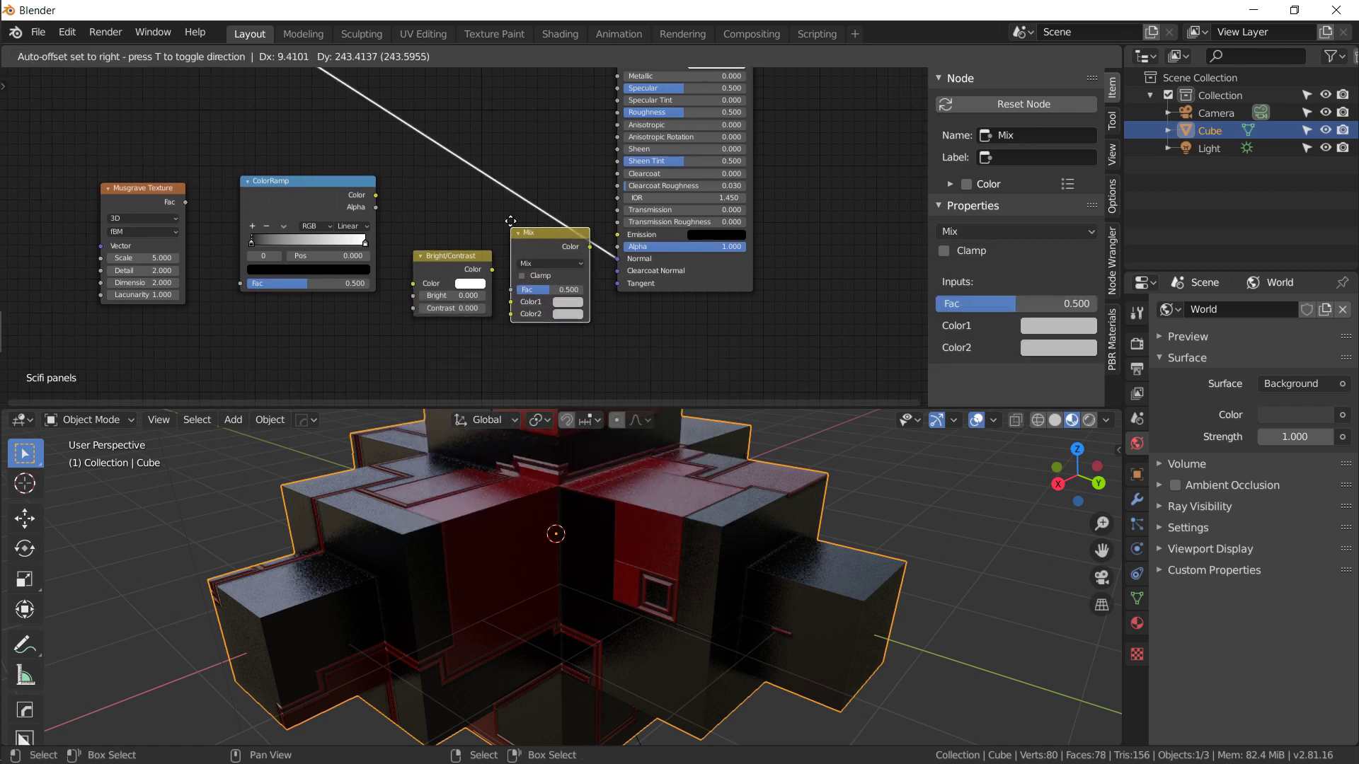
{"action": "left_click", "coordinate": [510, 274]}
- Link Musgrave Fac to the ColorRamp, the ColorRamp Color to Bright/Contrast, and its output to the Mix node's Color2, aligning the nodes in a row
{"action": "left_click_drag", "start_coordinate": [336, 192], "coordinate": [326, 238]}
{"action": "left_click_drag", "start_coordinate": [156, 226], "coordinate": [234, 329]}
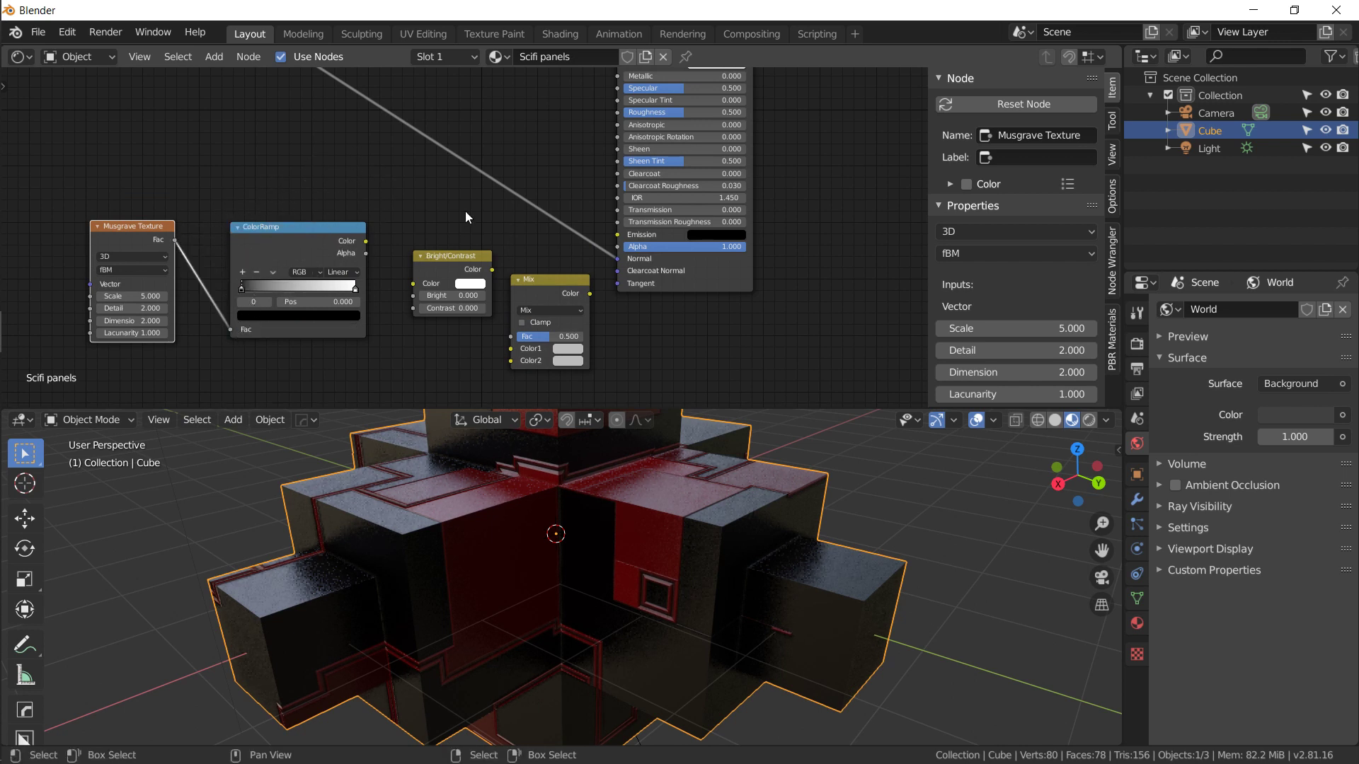
{"action": "left_click_drag", "start_coordinate": [365, 240], "coordinate": [517, 358]}
{"action": "left_click_drag", "start_coordinate": [527, 304], "coordinate": [461, 253]}
{"action": "left_click", "coordinate": [549, 274]}
{"action": "left_click_drag", "start_coordinate": [549, 273], "coordinate": [545, 269]}
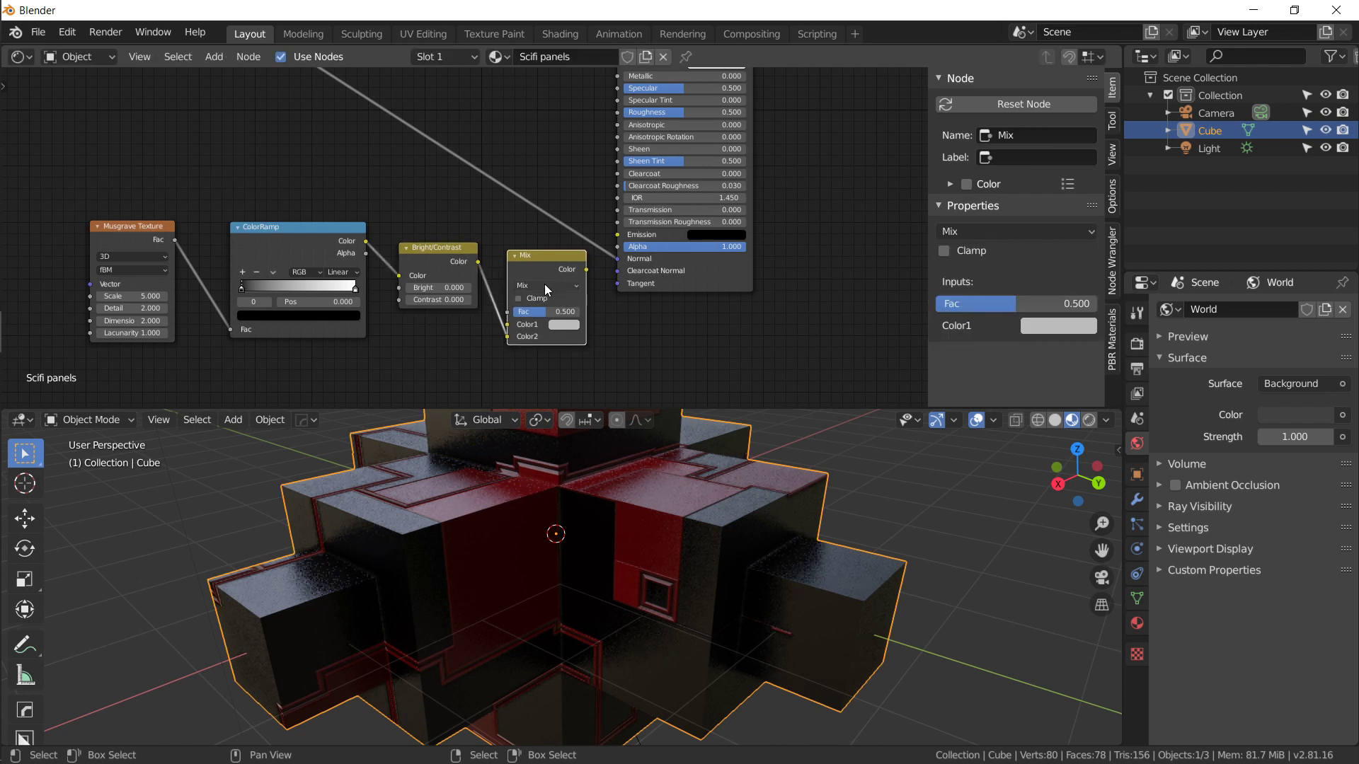
- Set the Mix node's blending mode to Screen
{"action": "left_click", "coordinate": [545, 285]}
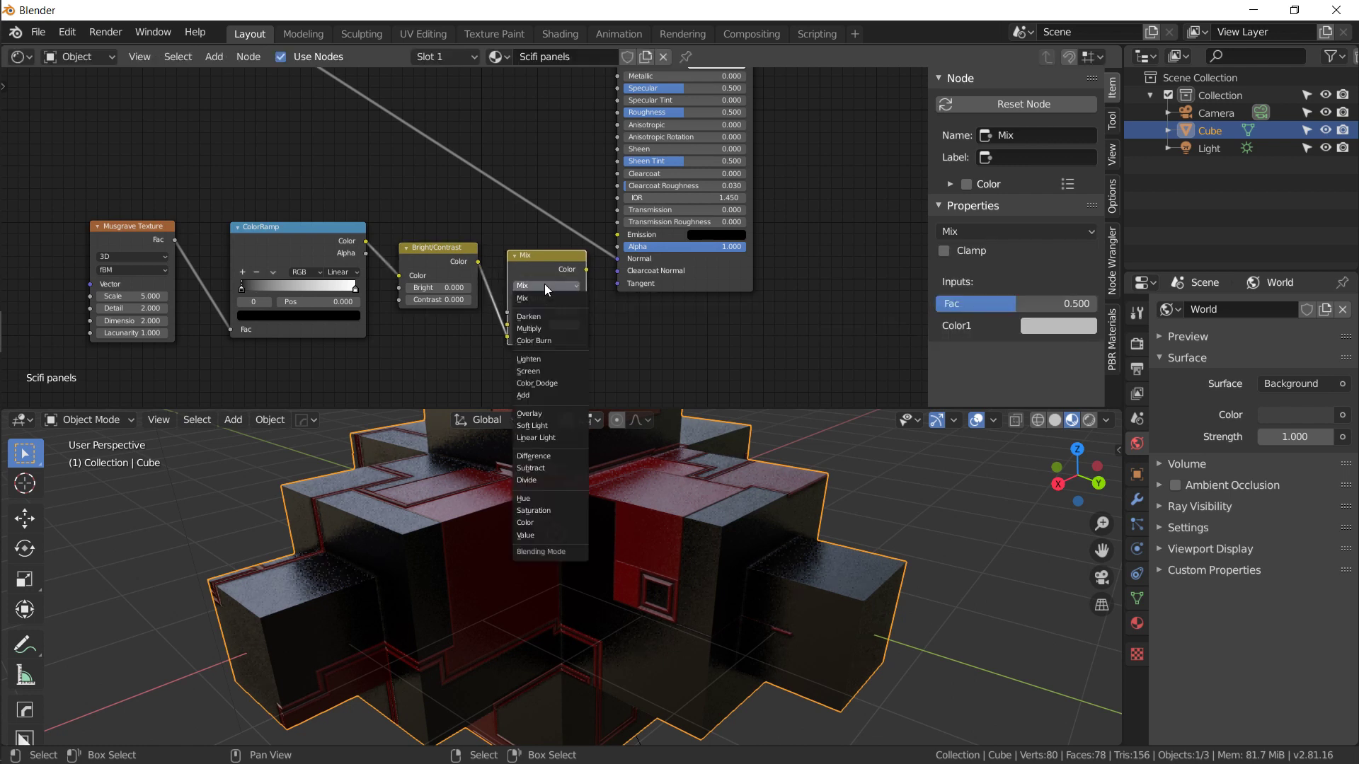
{"action": "left_click", "coordinate": [539, 371]}
{"action": "left_click", "coordinate": [278, 248]}
- Set the Musgrave Texture's Detail to 16, Dimension to 0 and Lacunarity to 2
{"action": "middle_click_drag", "start_coordinate": [137, 296], "coordinate": [173, 294]}
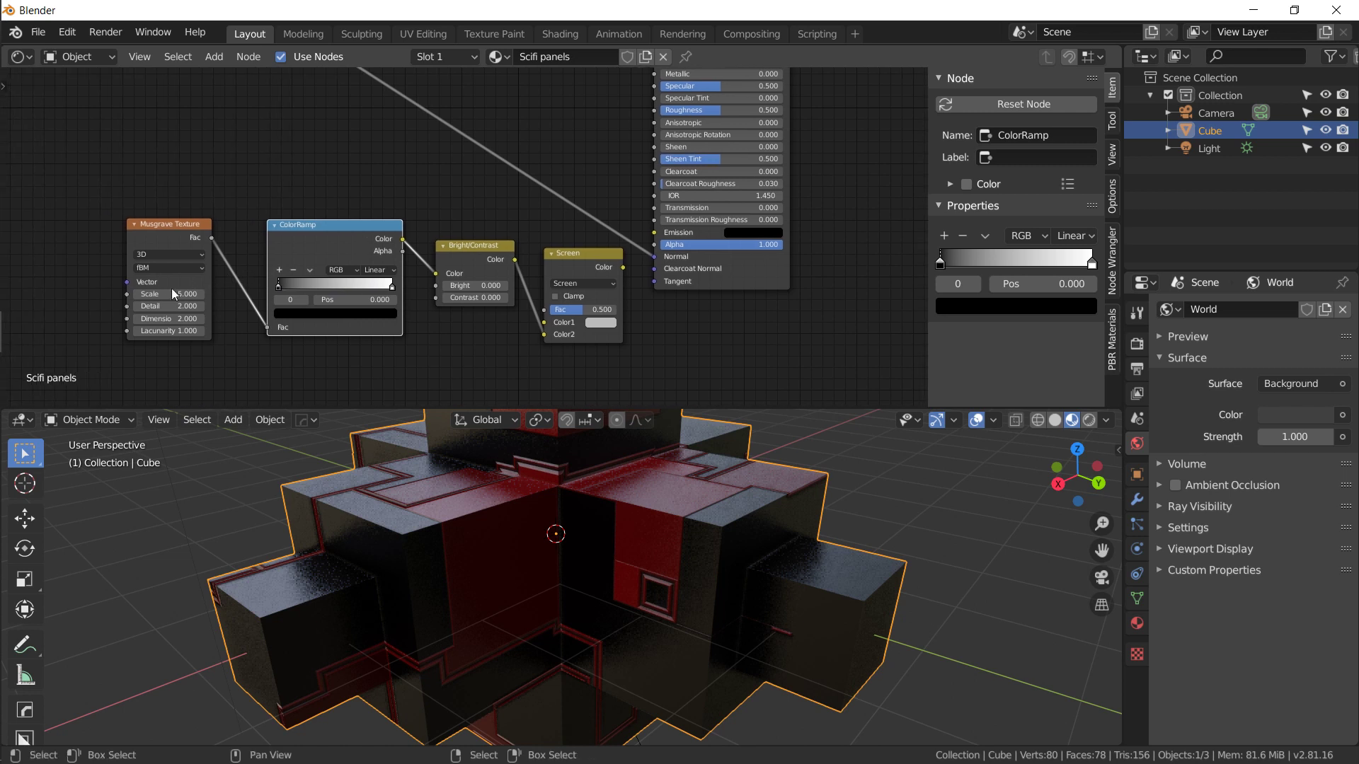
{"action": "left_click", "coordinate": [174, 305]}
{"action": "left_click", "coordinate": [174, 303]}
{"action": "type", "text": "16"}
{"action": "key", "text": "Return"}
{"action": "left_click", "coordinate": [177, 319]}
{"action": "left_click", "coordinate": [181, 319]}
{"action": "type", "text": "0"}
{"action": "key", "text": "Return"}
{"action": "left_click", "coordinate": [182, 331]}
{"action": "left_click", "coordinate": [182, 332]}
{"action": "key", "text": "Escape"}
{"action": "scroll", "coordinate": [179, 333], "scroll_direction": "up", "scroll_amount": 1}
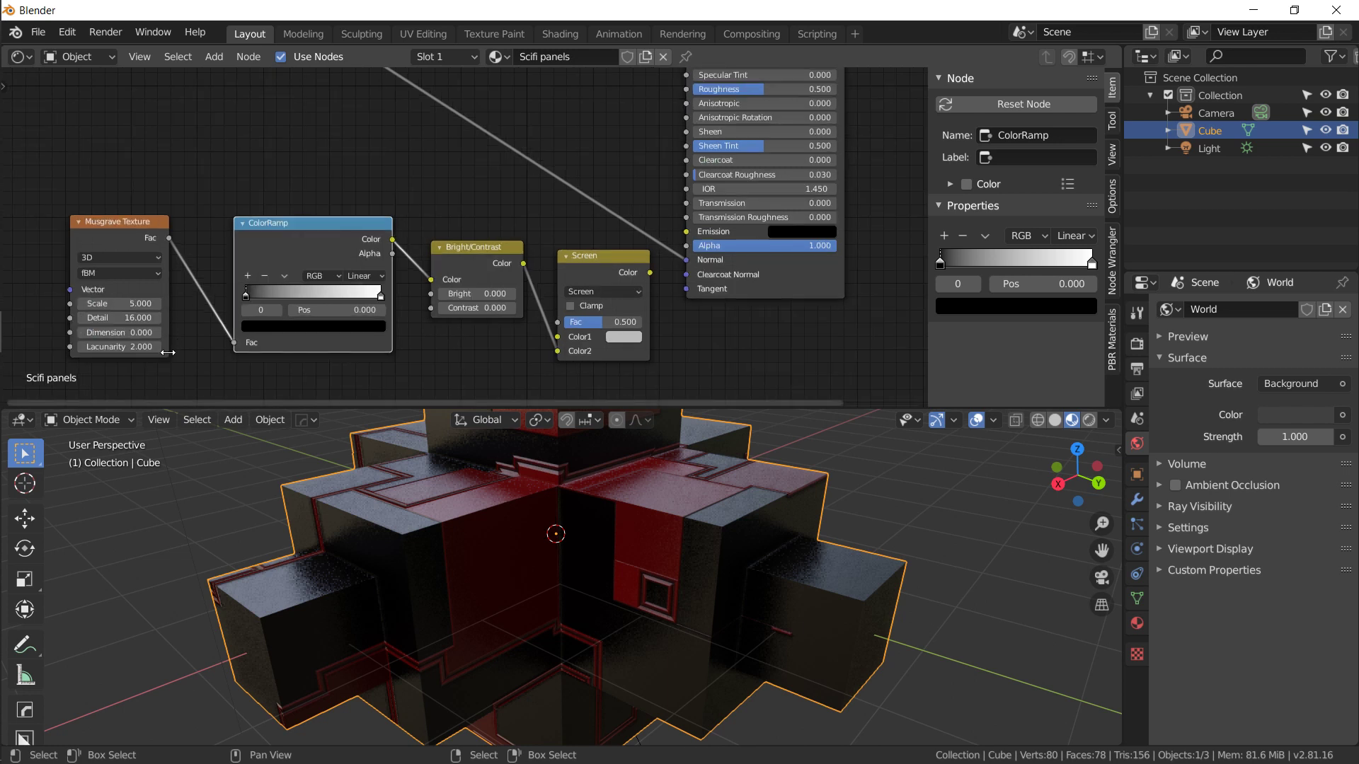
{"action": "middle_click_drag", "start_coordinate": [184, 355], "coordinate": [221, 333]}
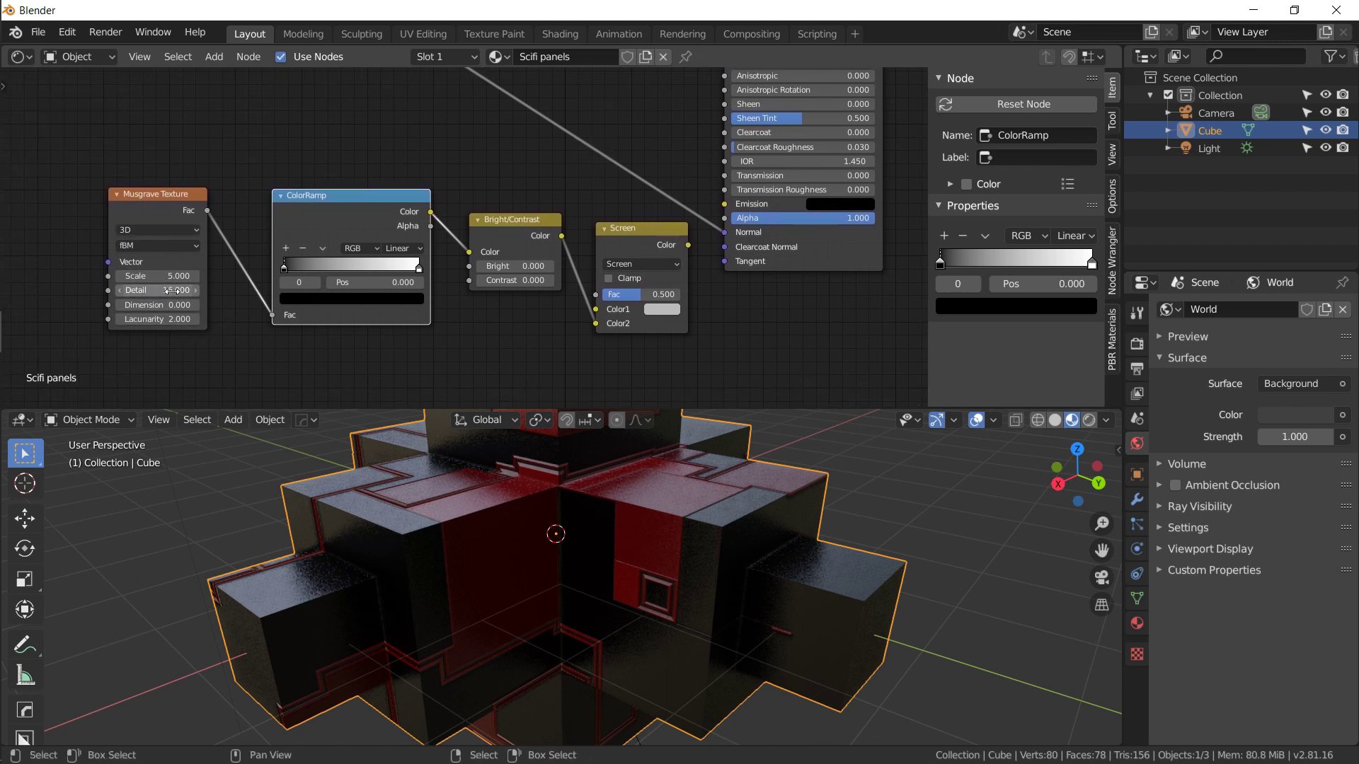
{"action": "left_click", "coordinate": [181, 207]}
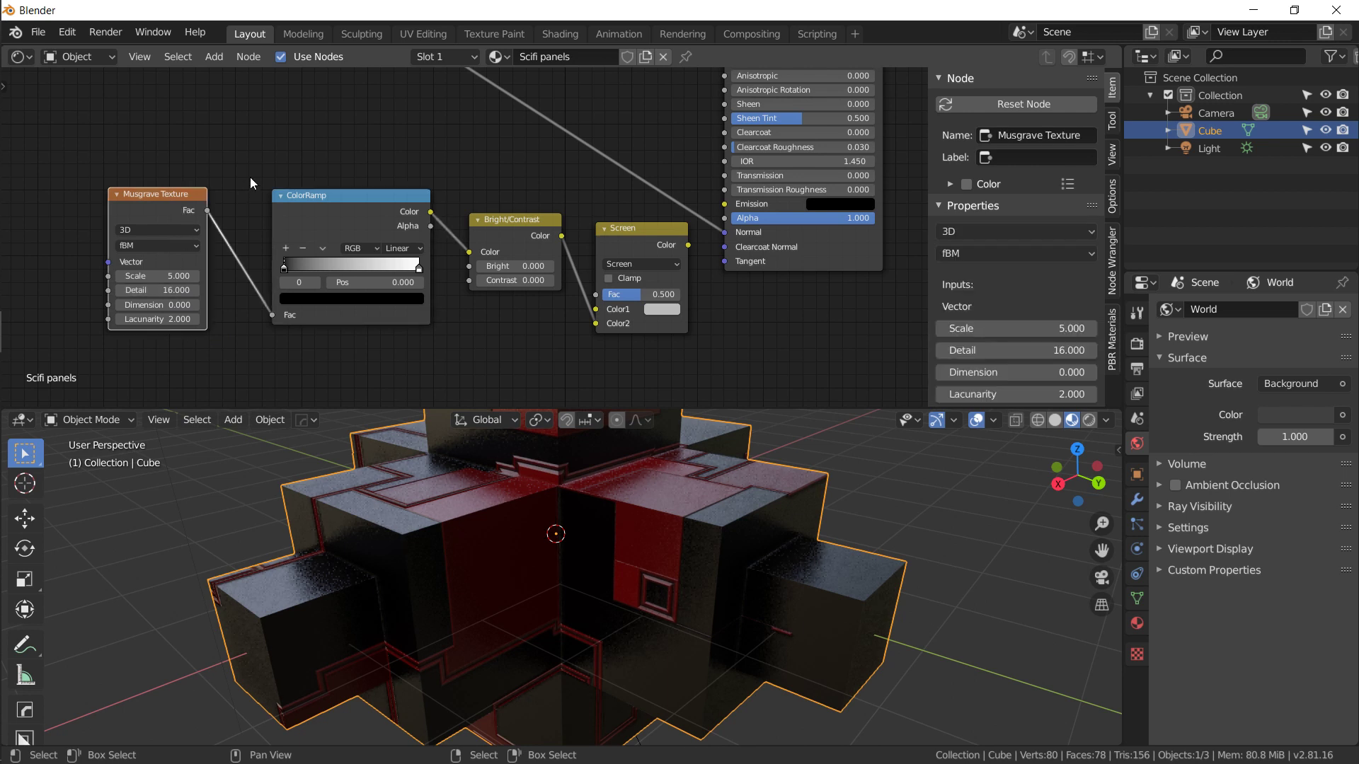
- Change the ColorRamp's black stop at position 0 to a grey with a Value of about 0.472
{"action": "left_click", "coordinate": [339, 211]}
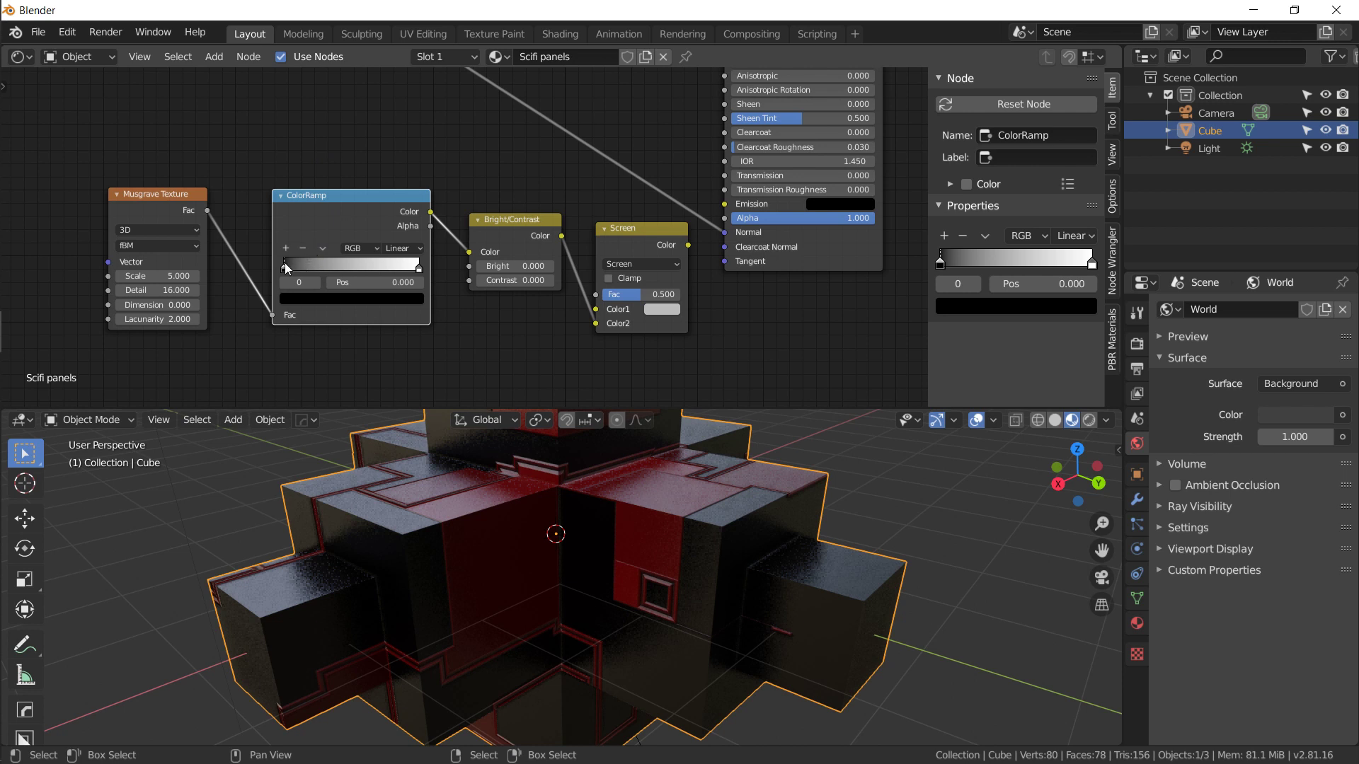
{"action": "left_click", "coordinate": [349, 299]}
{"action": "left_click", "coordinate": [377, 300]}
{"action": "left_click", "coordinate": [393, 164]}
{"action": "left_click_drag", "start_coordinate": [393, 164], "coordinate": [393, 161]}
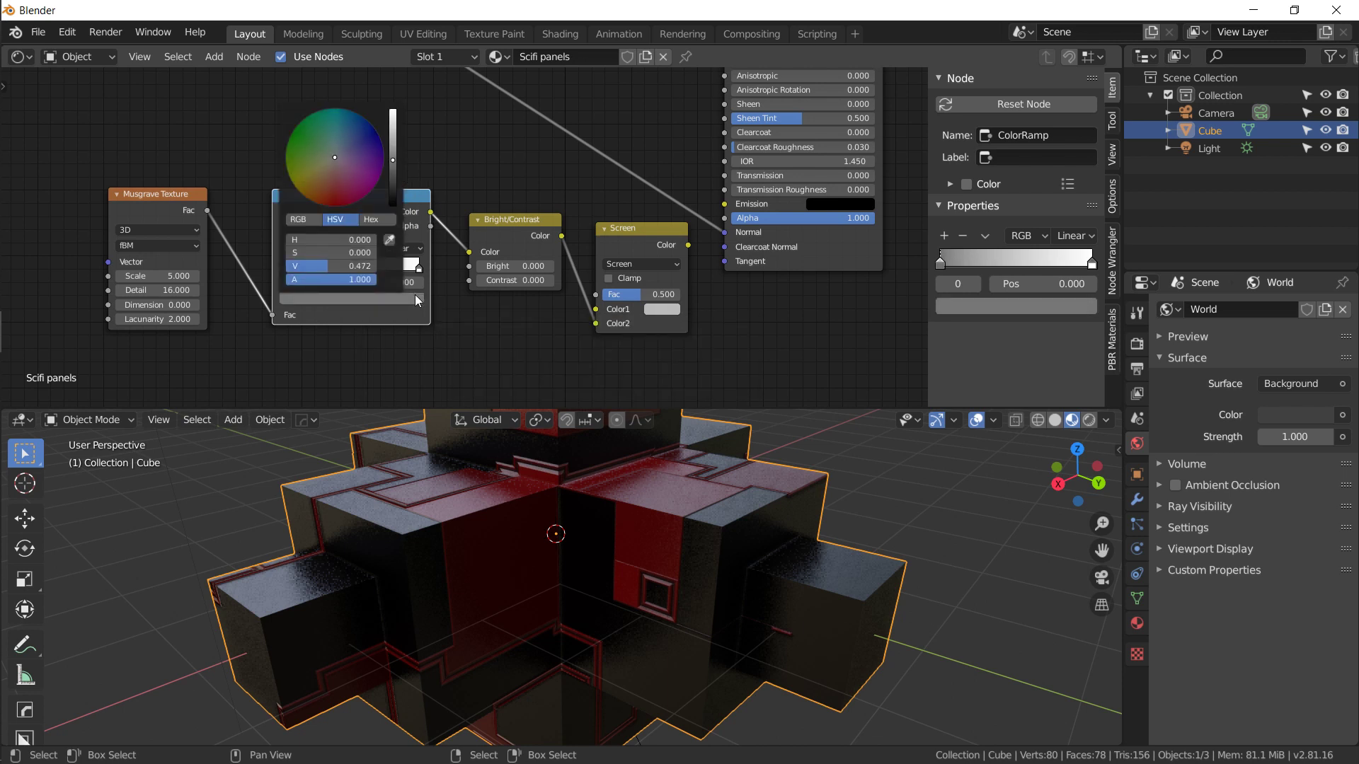
{"action": "middle_click_drag", "start_coordinate": [440, 297], "coordinate": [401, 307]}
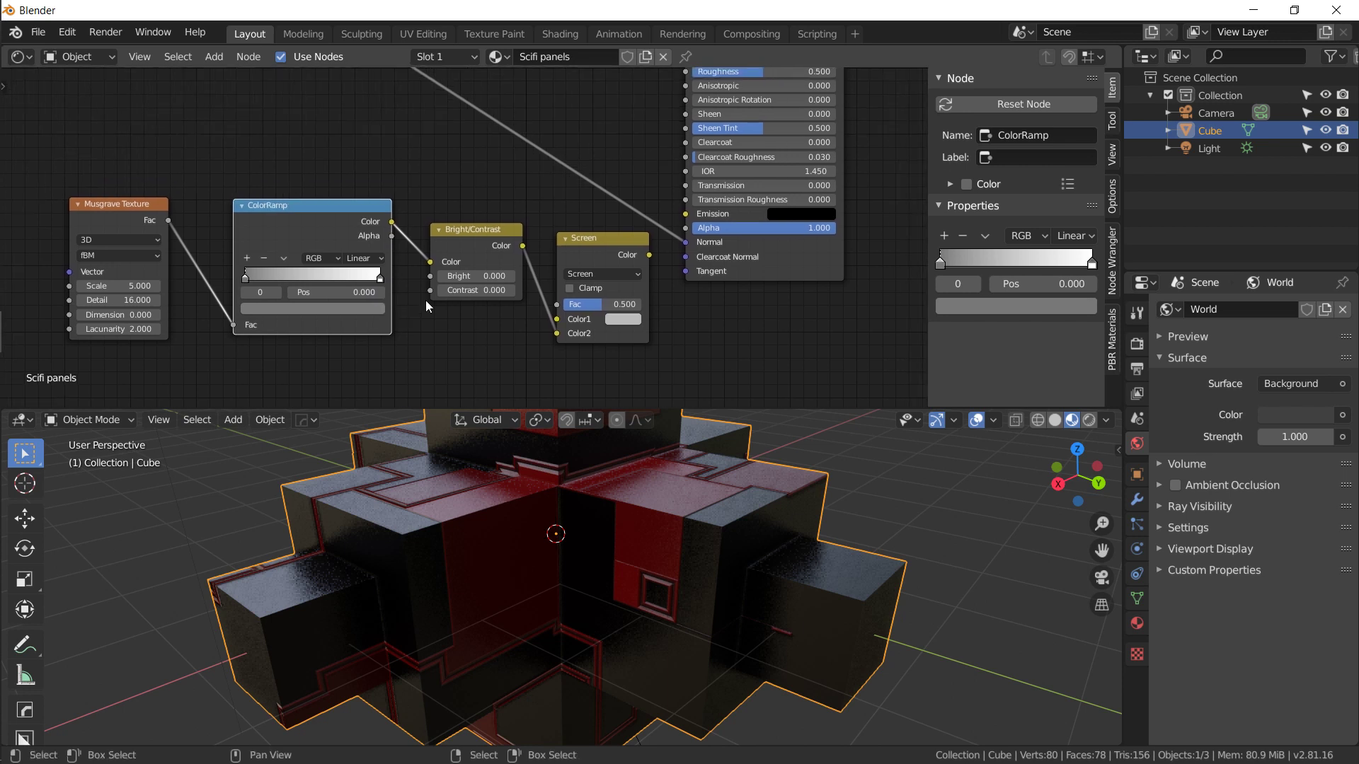
- Link the Screen node's Color to the Principled BSDF's Roughness, and group the Musgrave, ColorRamp, Bright/Contrast and Screen nodes
{"action": "left_click", "coordinate": [601, 239]}
{"action": "mouse_move", "coordinate": [649, 254]}
{"action": "left_mouse_down"}
{"action": "mouse_move", "coordinate": [639, 140]}
{"action": "mouse_move", "coordinate": [685, 68]}
{"action": "left_mouse_up"}
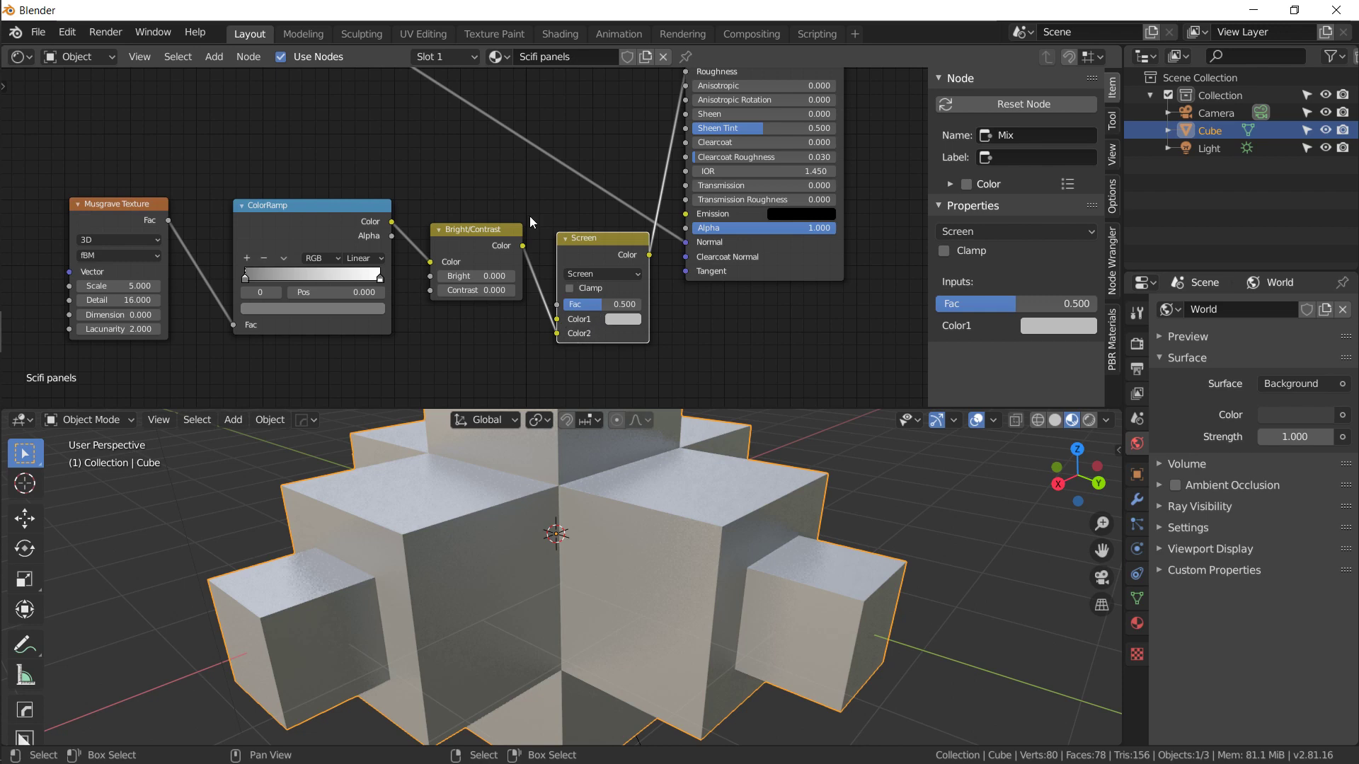
{"action": "key", "text": "b"}
{"action": "left_click_drag", "start_coordinate": [56, 244], "coordinate": [524, 280]}
{"action": "mouse_move", "coordinate": [525, 524]}
{"action": "middle_mouse_down"}
{"action": "mouse_move", "coordinate": [488, 486]}
{"action": "mouse_move", "coordinate": [571, 475]}
{"action": "mouse_move", "coordinate": [626, 486]}
{"action": "mouse_move", "coordinate": [637, 507]}
{"action": "mouse_move", "coordinate": [506, 512]}
{"action": "middle_mouse_up"}
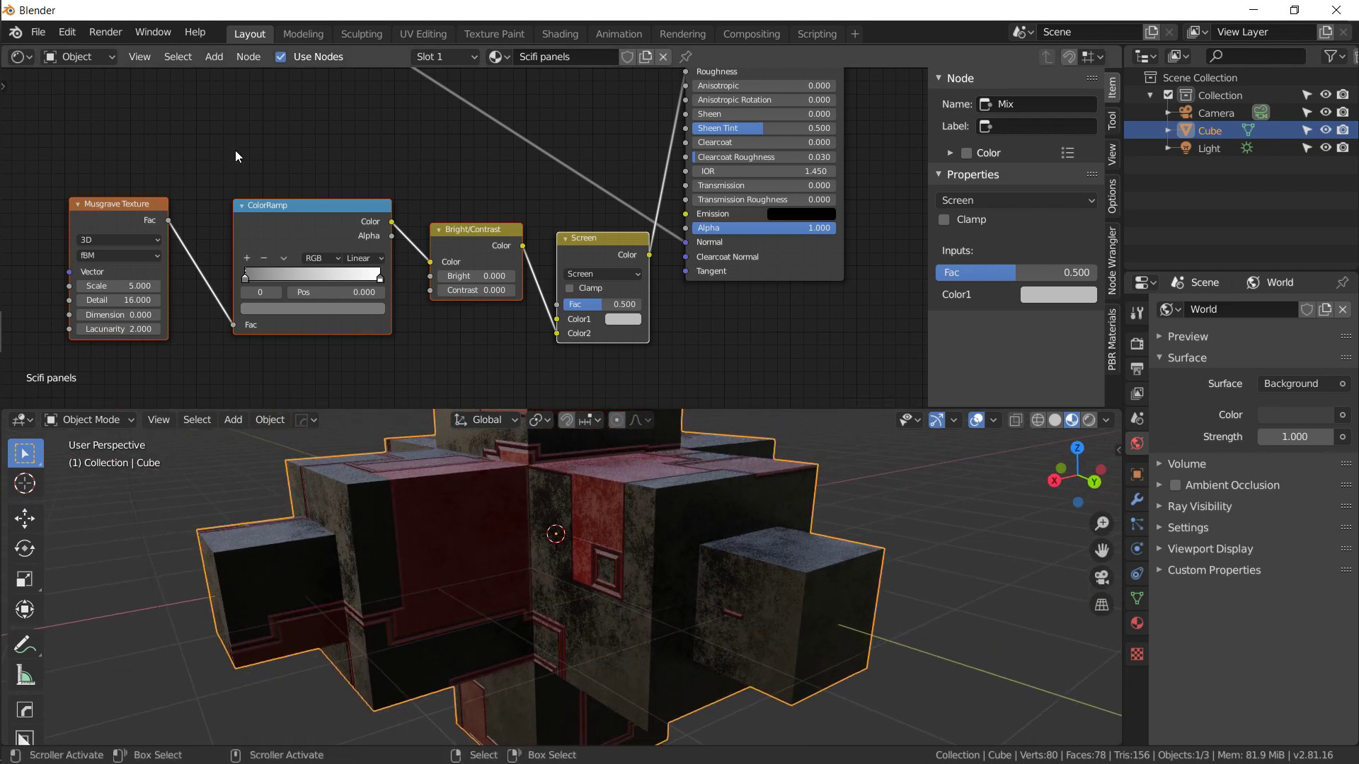
{"action": "left_click_drag", "start_coordinate": [35, 240], "coordinate": [618, 326]}
{"action": "left_click", "coordinate": [246, 57]}
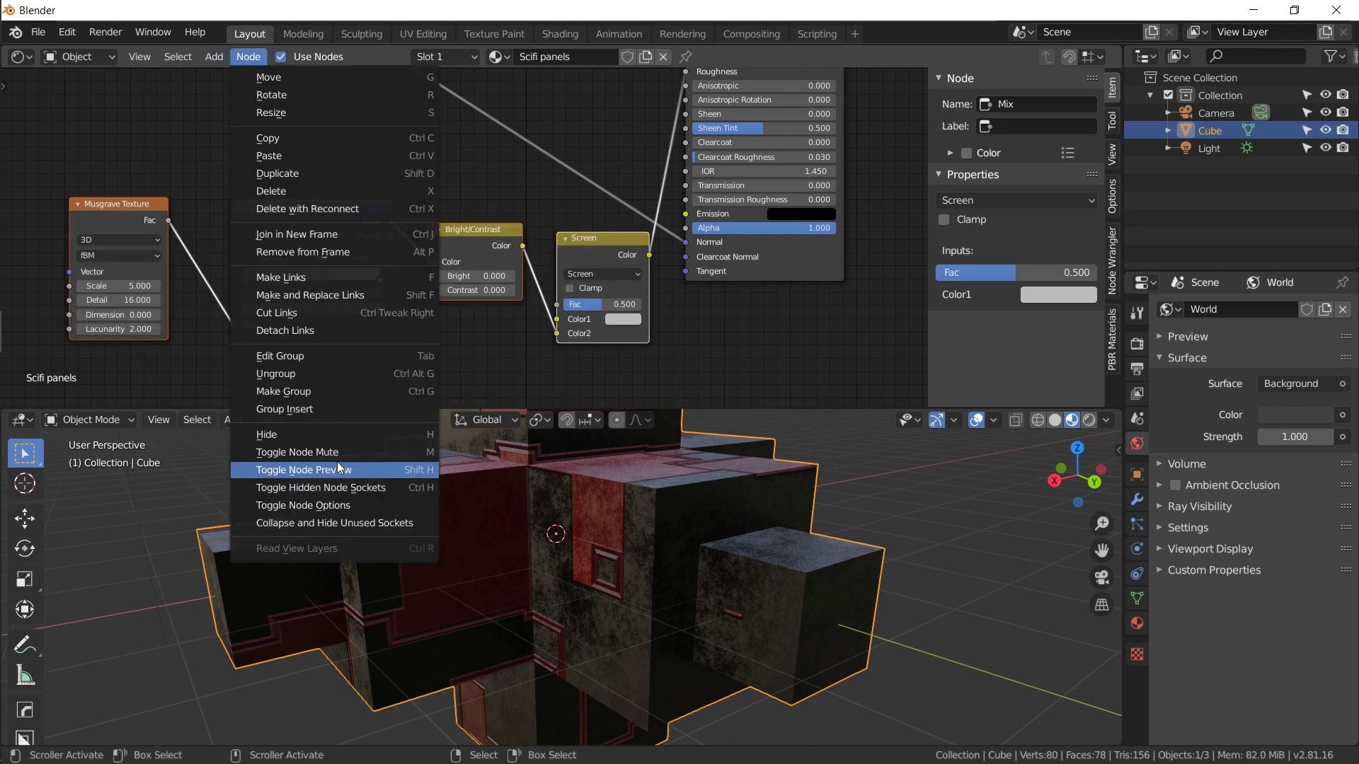
{"action": "left_click", "coordinate": [320, 391]}
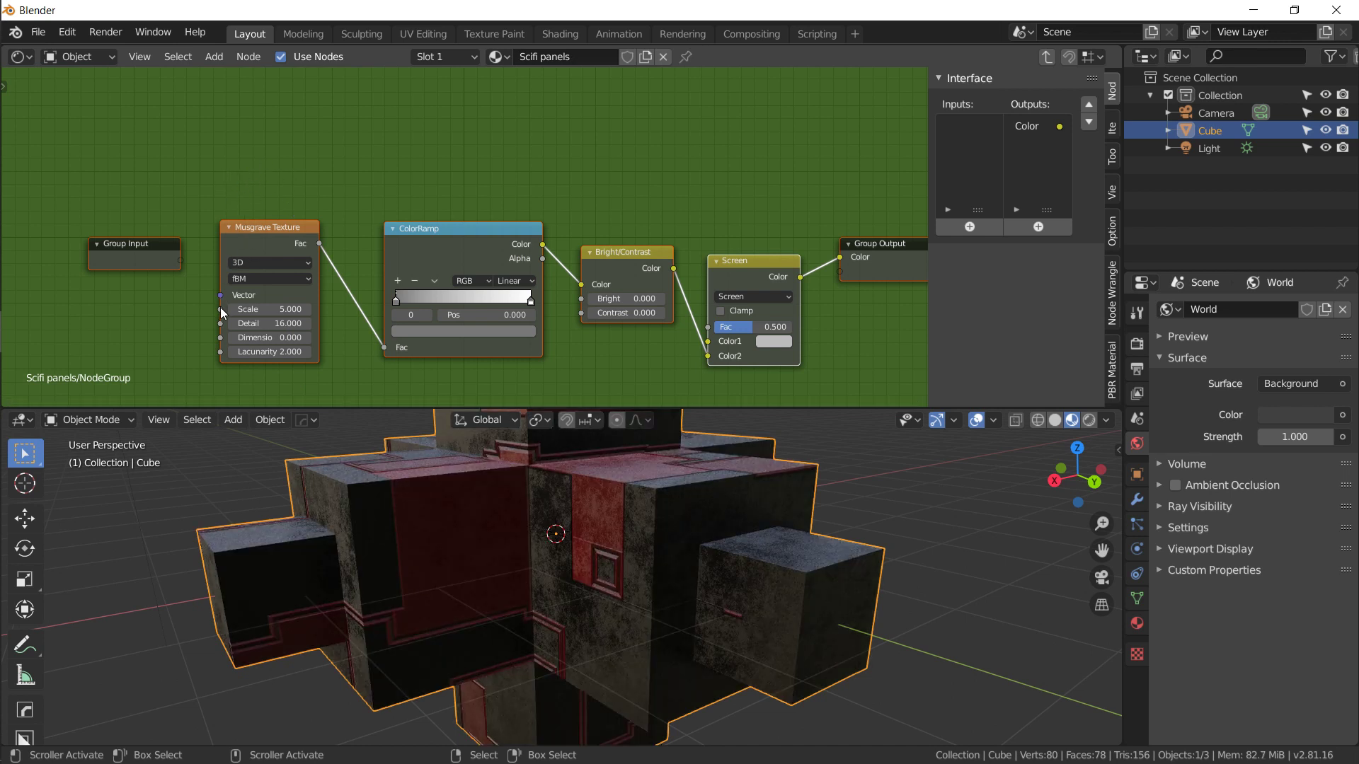
- Expose the Musgrave Scale and the Bright/Contrast node's Bright and Contrast as group inputs
{"action": "left_click_drag", "start_coordinate": [221, 310], "coordinate": [180, 262]}
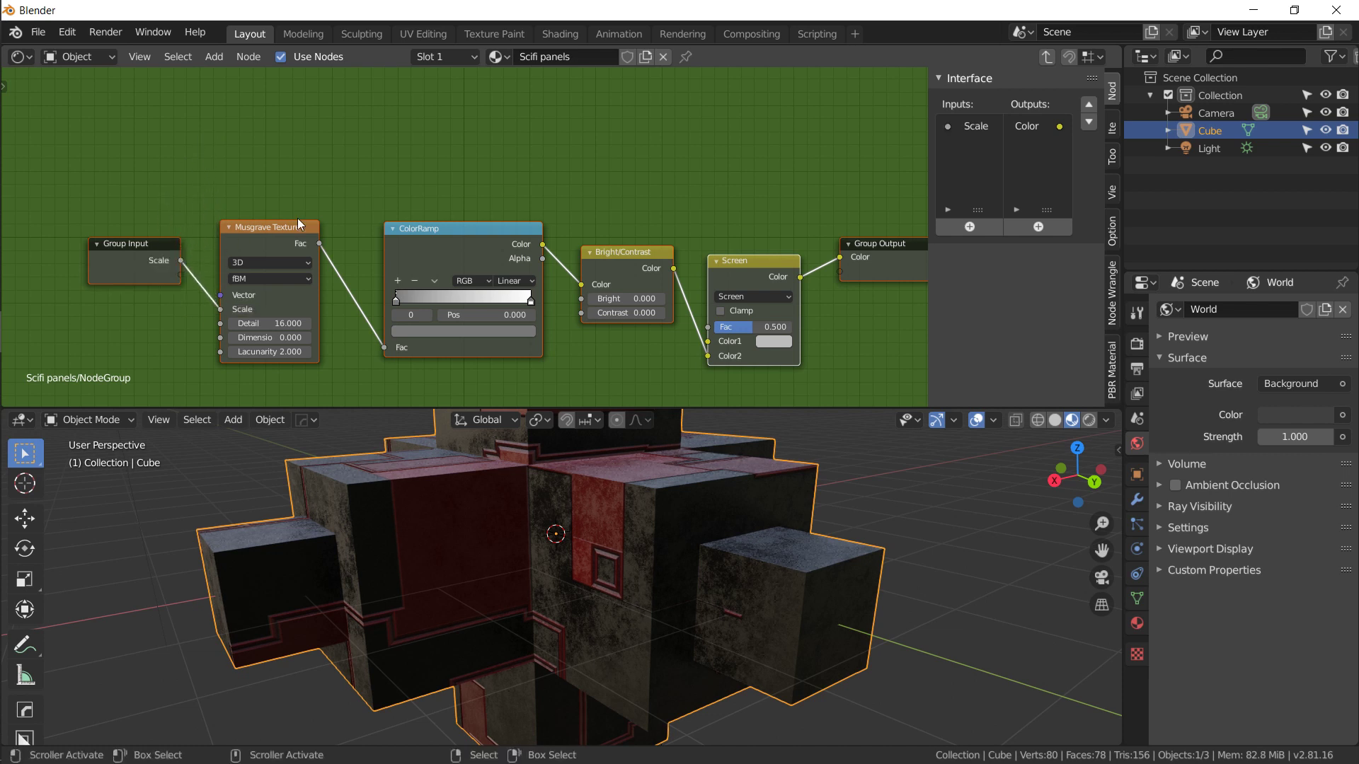
{"action": "left_click_drag", "start_coordinate": [581, 299], "coordinate": [181, 277]}
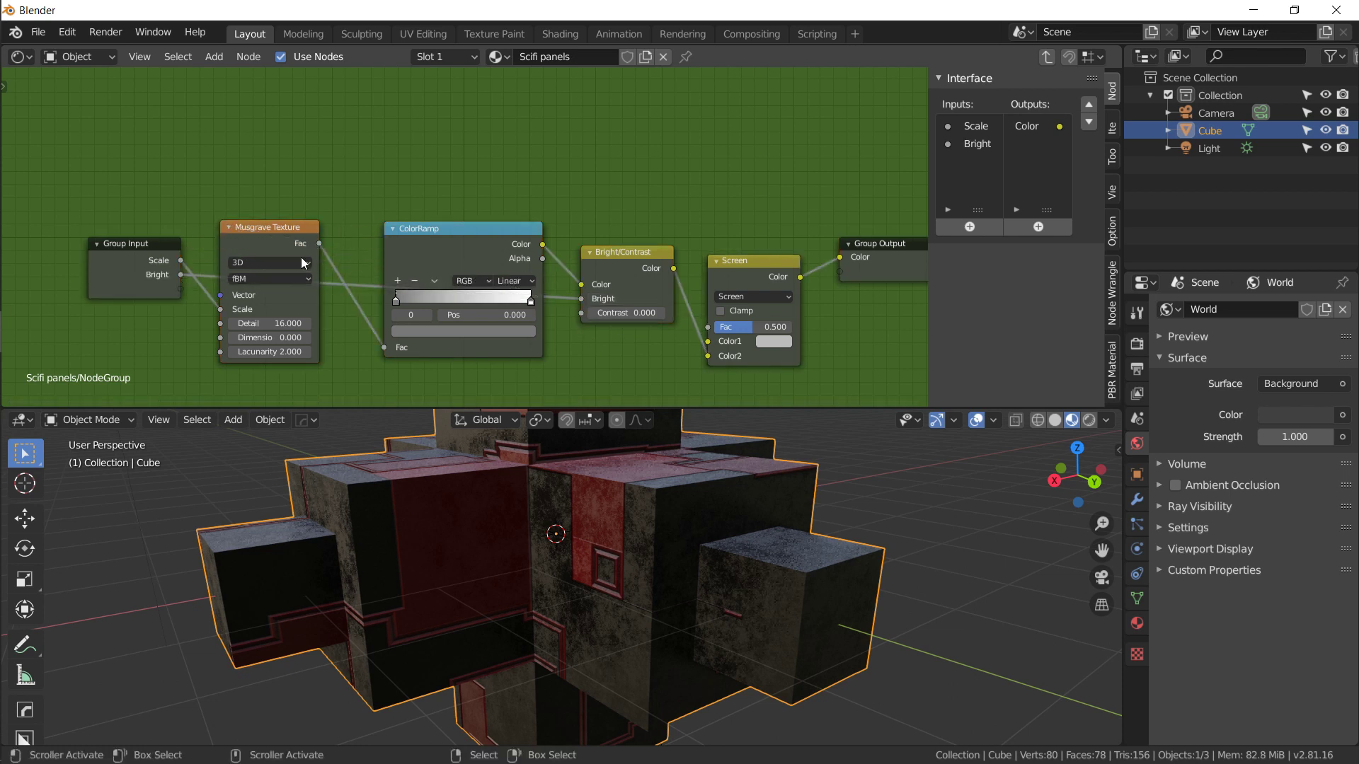
{"action": "left_click_drag", "start_coordinate": [578, 316], "coordinate": [181, 288]}
{"action": "left_click", "coordinate": [632, 295]}
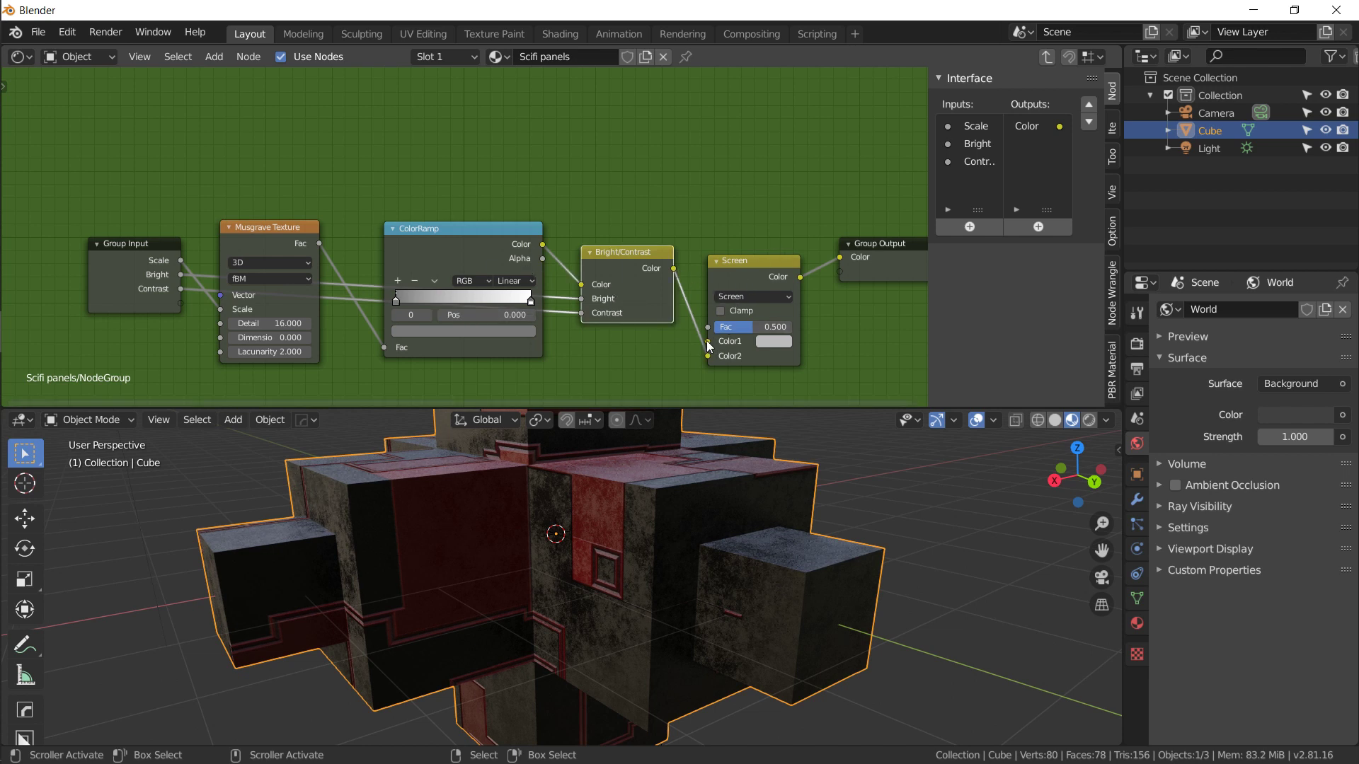
- Expose the Screen node's Color1 and Fac as further inputs of the group
{"action": "left_click_drag", "start_coordinate": [707, 341], "coordinate": [184, 303]}
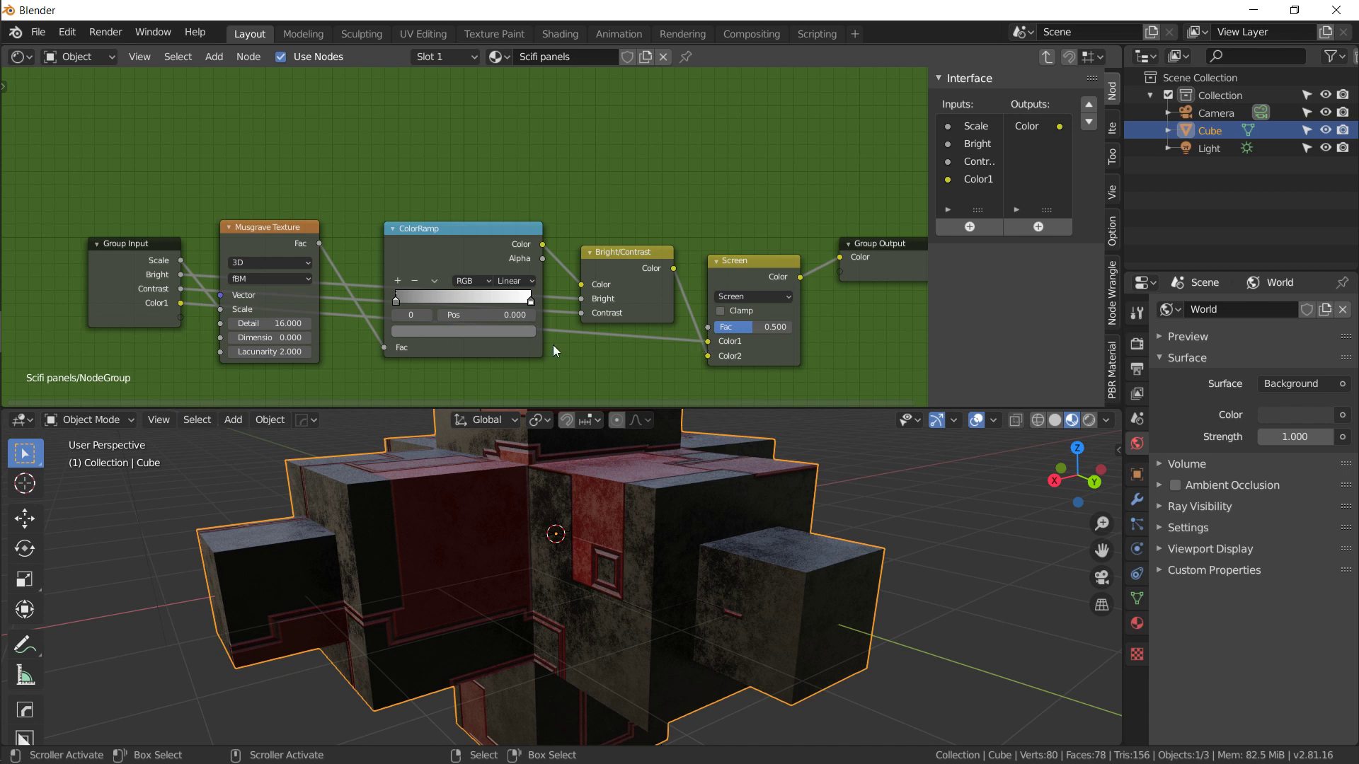
{"action": "left_click", "coordinate": [709, 327]}
{"action": "key", "text": "g"}
{"action": "left_click", "coordinate": [619, 303]}
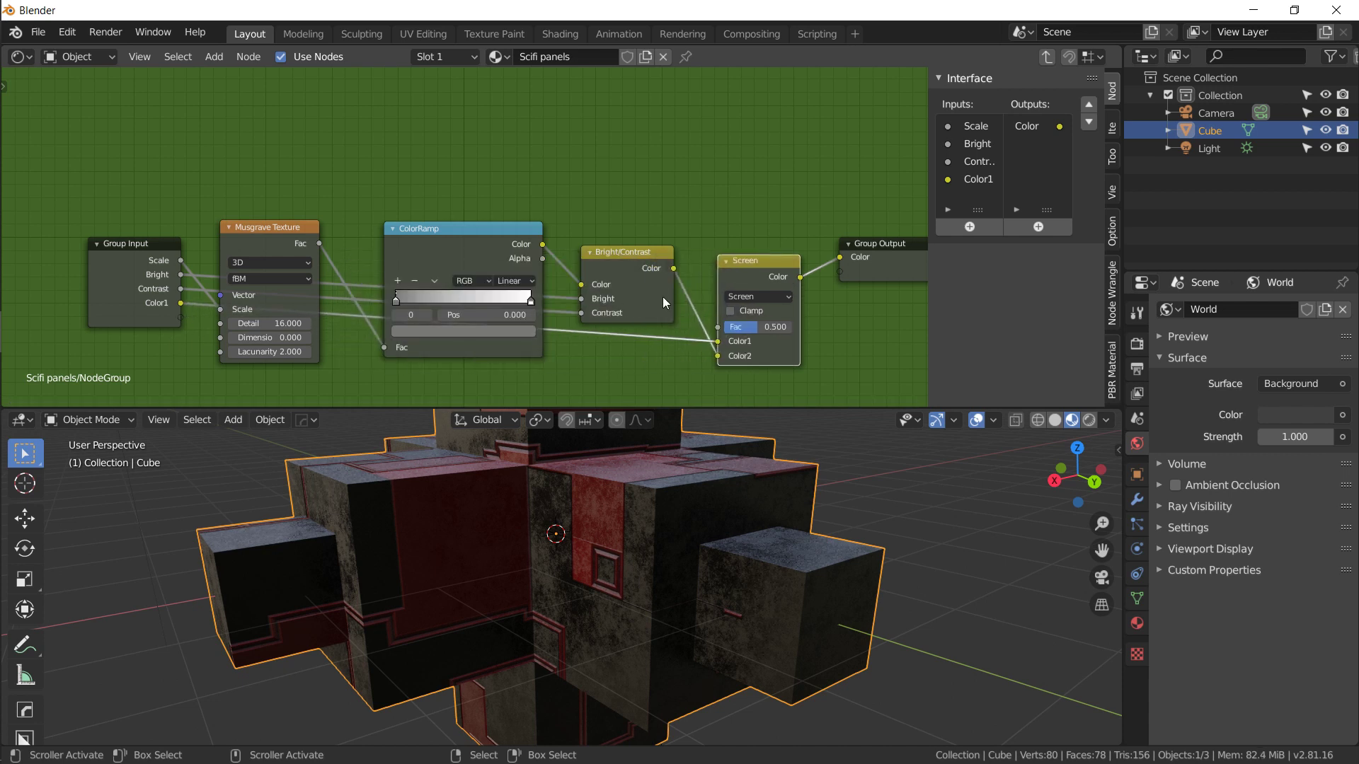
{"action": "left_click_drag", "start_coordinate": [717, 327], "coordinate": [176, 316]}
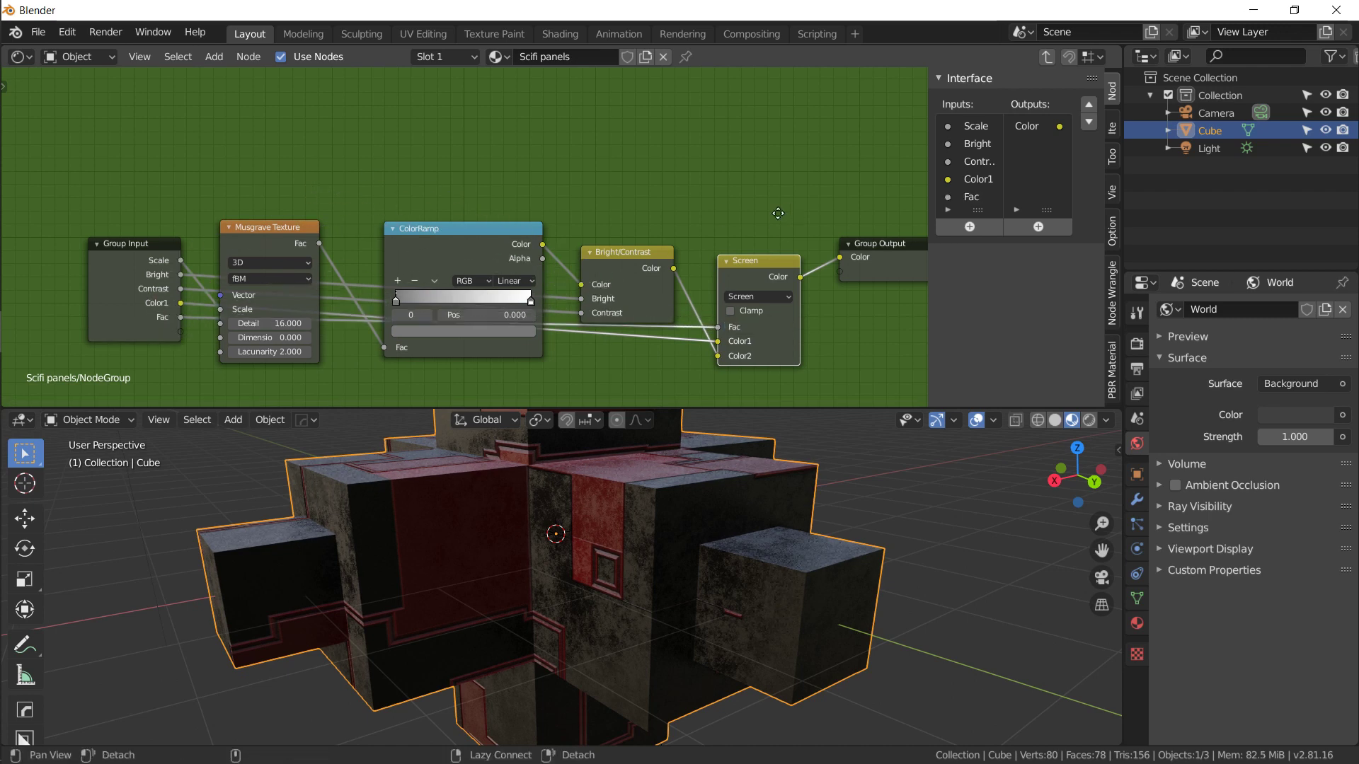
- Leave the group's interior and rename the new node group as Smudge group
{"action": "middle_click_drag", "start_coordinate": [791, 212], "coordinate": [711, 205]}
{"action": "left_click", "coordinate": [1045, 58]}
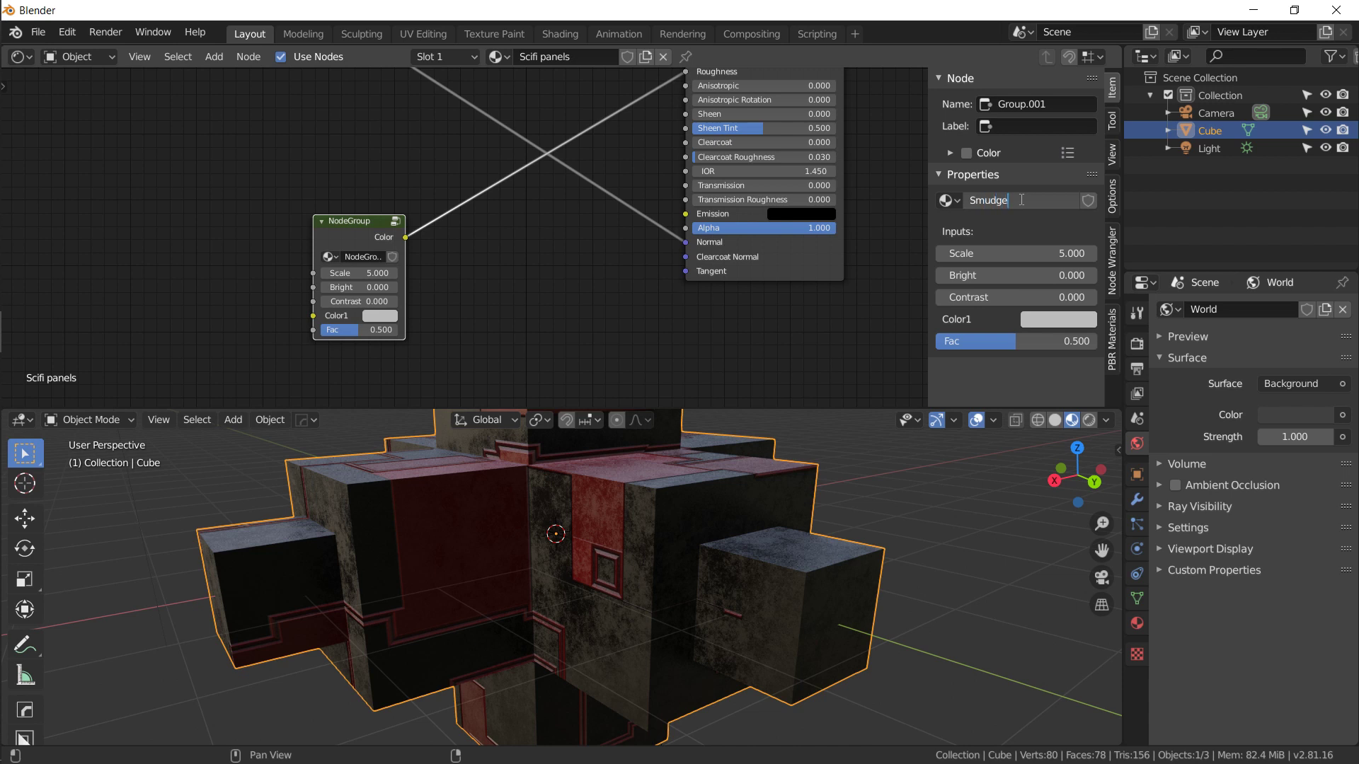
{"action": "key", "text": "Return"}
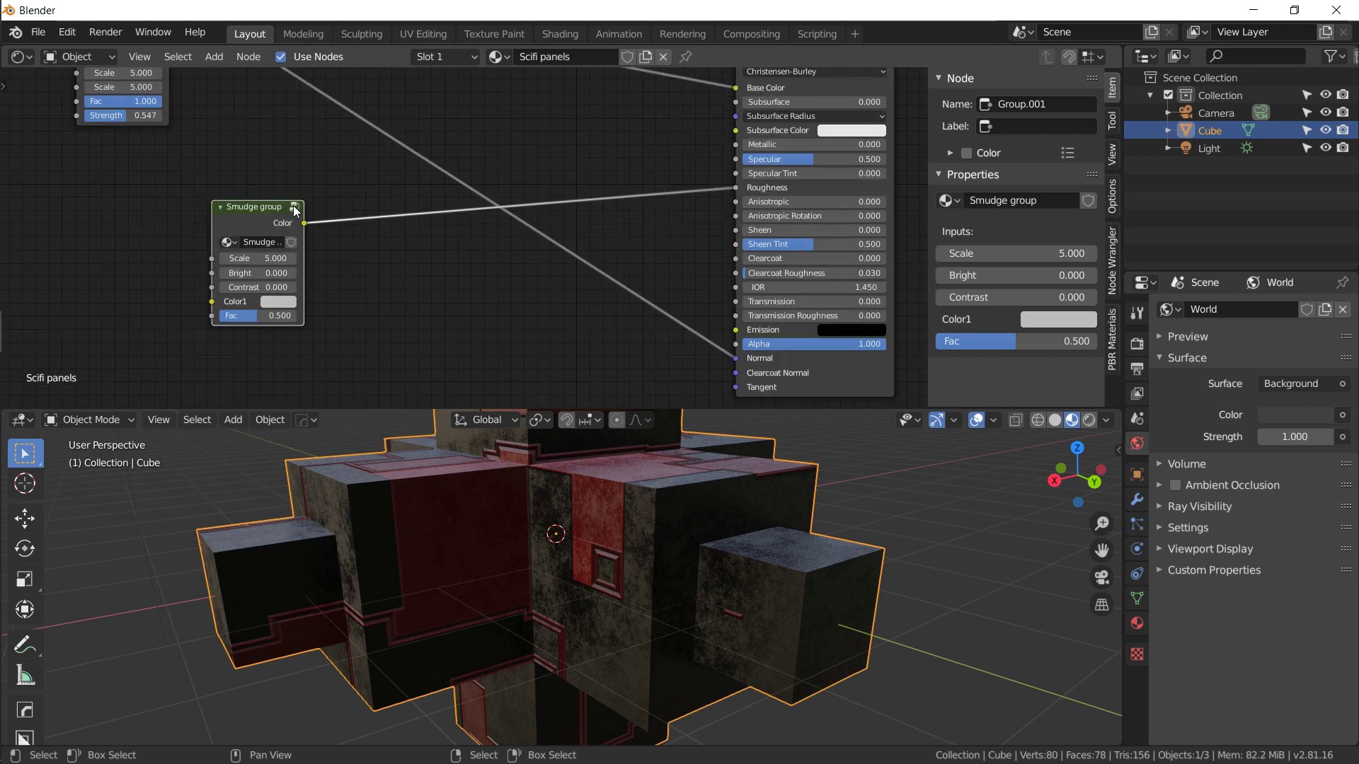
- Open the Smudge group for editing and move its Color1 input to first place in the input order
{"action": "left_click", "coordinate": [294, 206]}
{"action": "left_click", "coordinate": [59, 258]}
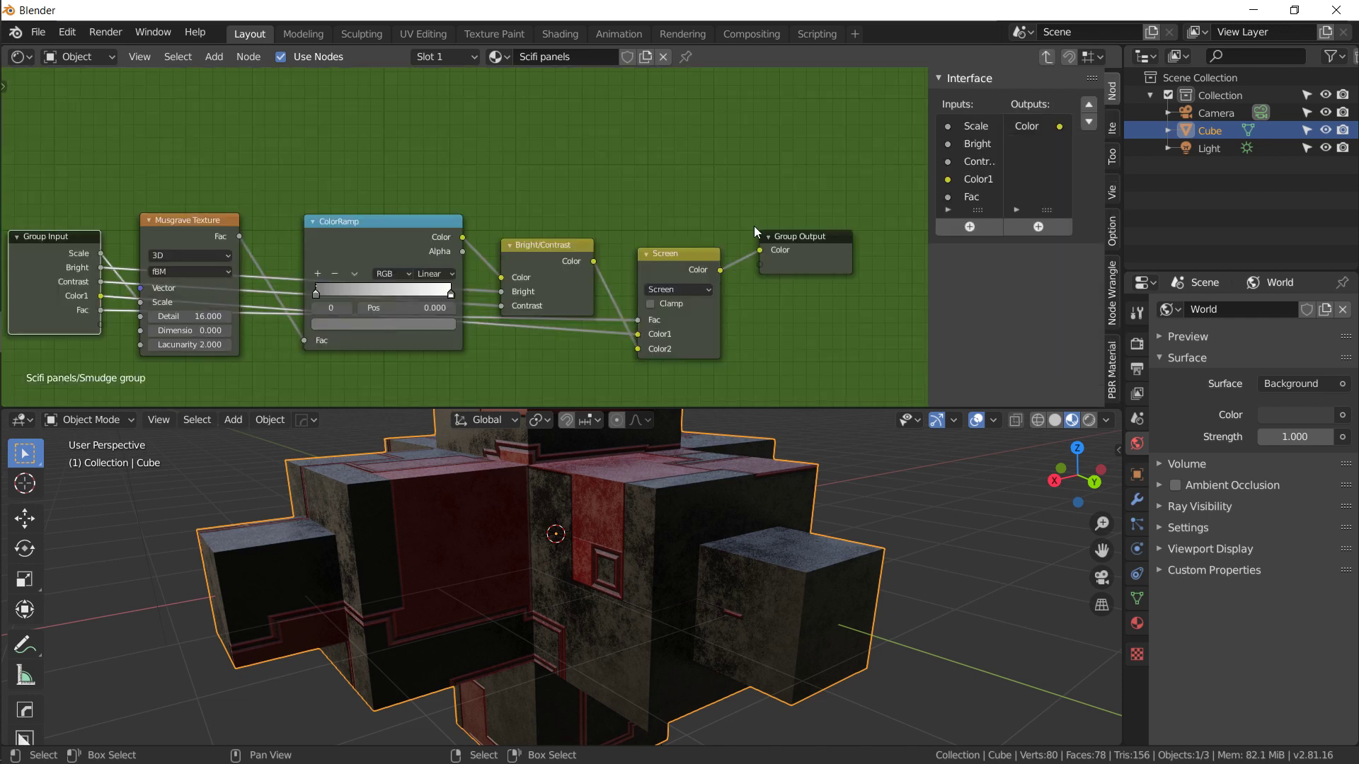
{"action": "left_click", "coordinate": [966, 180]}
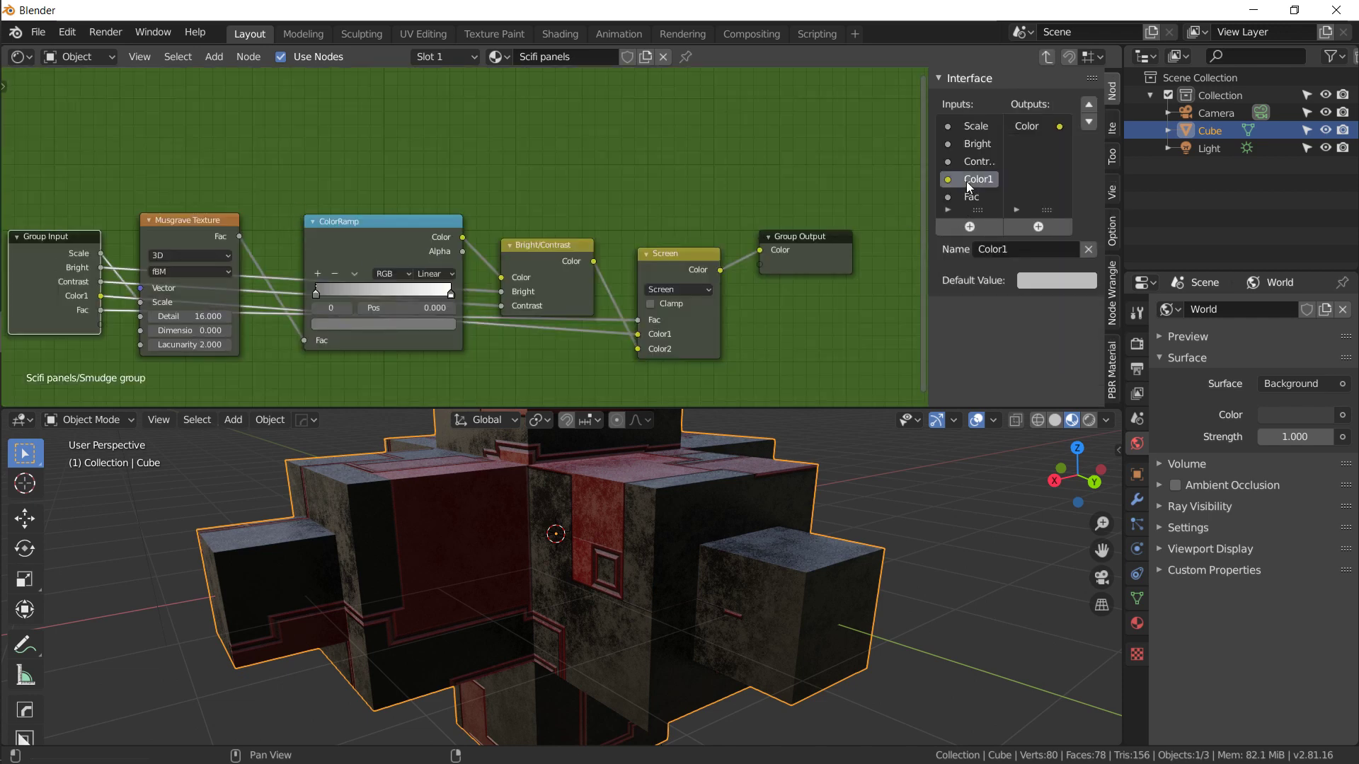
{"action": "left_click", "coordinate": [1089, 104]}
{"action": "left_click", "coordinate": [1089, 104]}
{"action": "left_click", "coordinate": [1089, 104]}
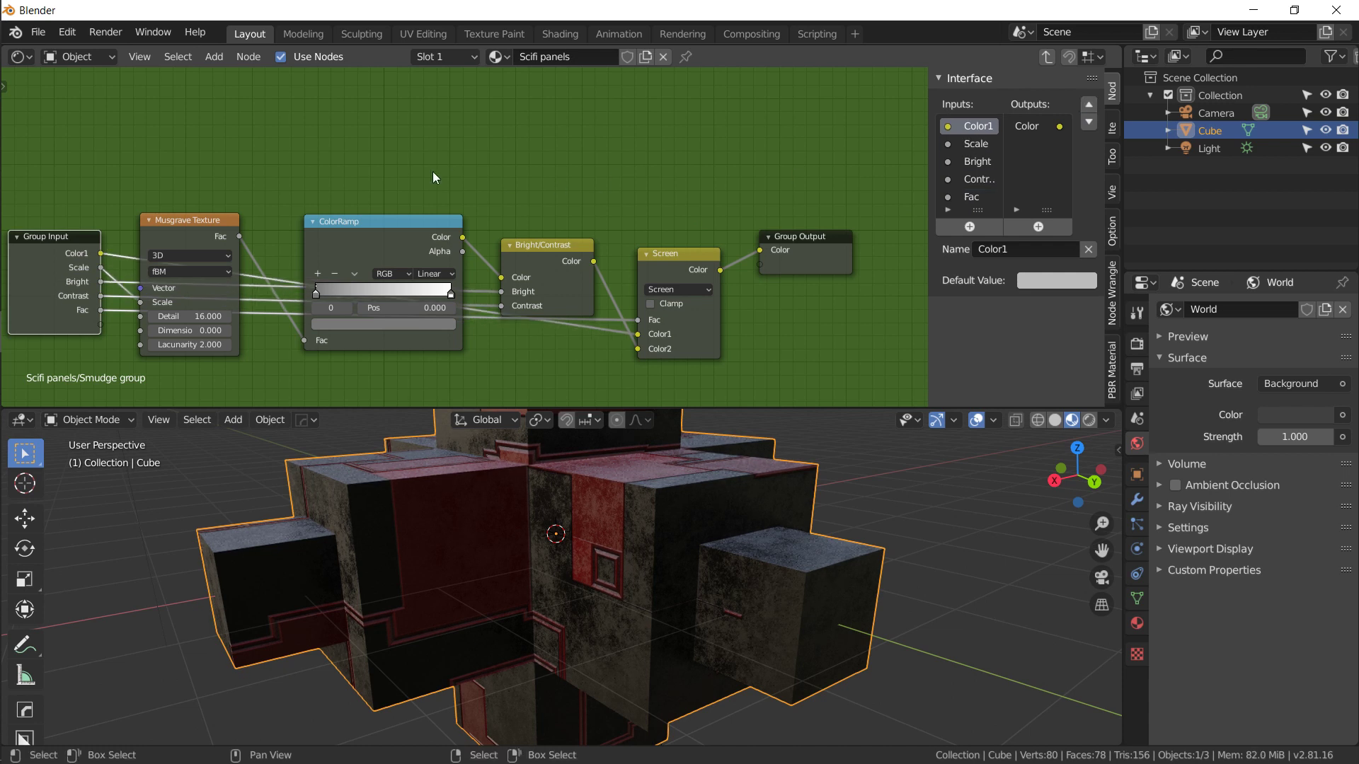
- Move the Fac input directly below Color1 and return to the main material node tree
{"action": "left_click", "coordinate": [978, 196]}
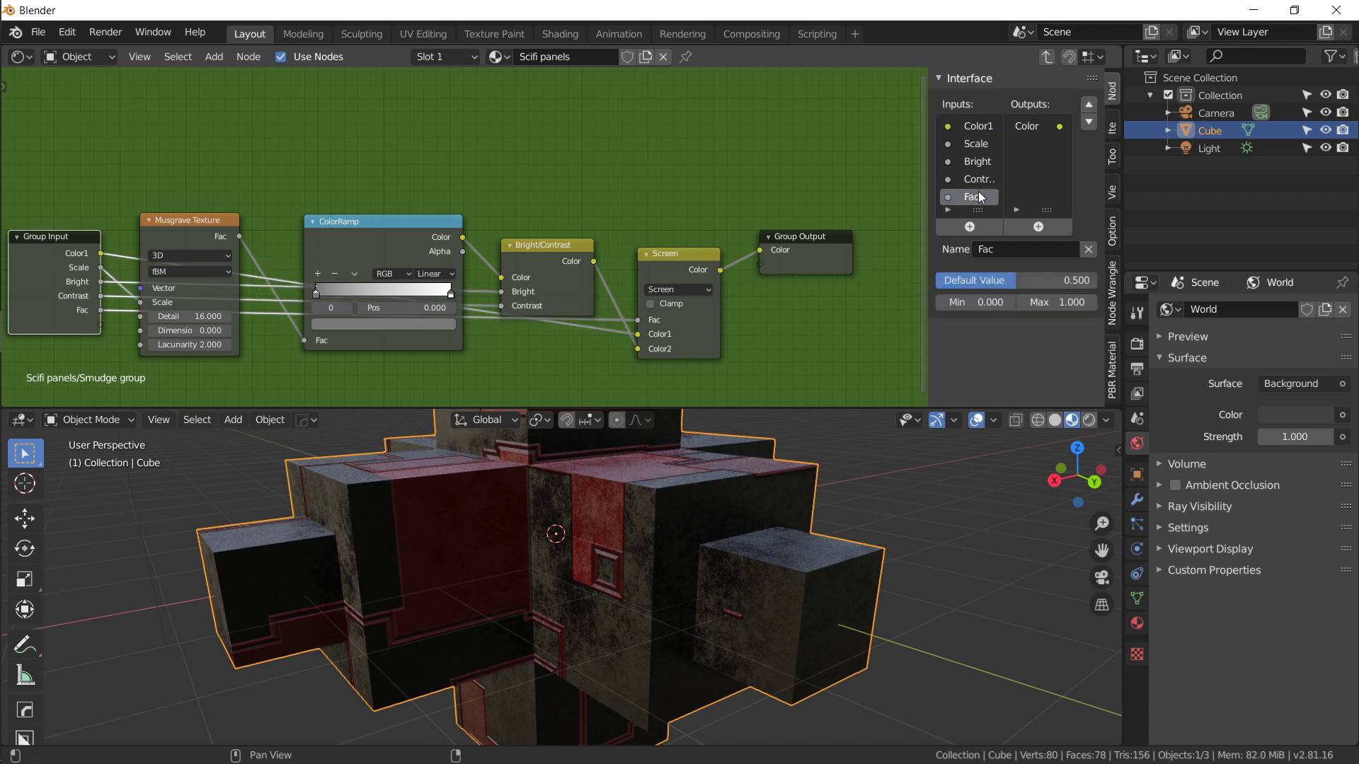
{"action": "left_click", "coordinate": [1089, 105]}
{"action": "left_click", "coordinate": [1089, 105]}
{"action": "left_click", "coordinate": [1089, 105]}
{"action": "left_click", "coordinate": [1046, 58]}
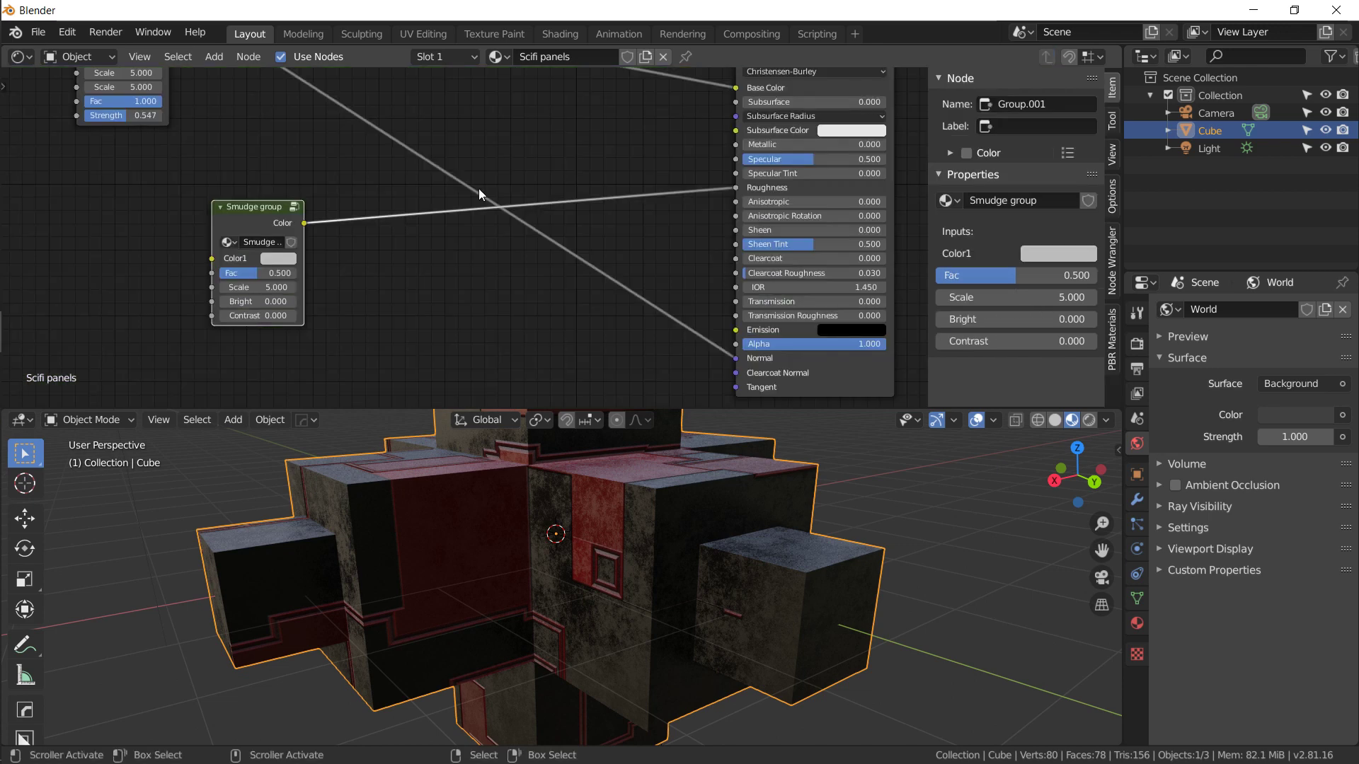
- Try black as the Smudge group's Color1 and view its effect on the panels
{"action": "mouse_move", "coordinate": [312, 214]}
{"action": "middle_mouse_down"}
{"action": "mouse_move", "coordinate": [209, 306]}
{"action": "mouse_move", "coordinate": [492, 307]}
{"action": "mouse_move", "coordinate": [366, 249]}
{"action": "mouse_move", "coordinate": [339, 275]}
{"action": "middle_mouse_up"}
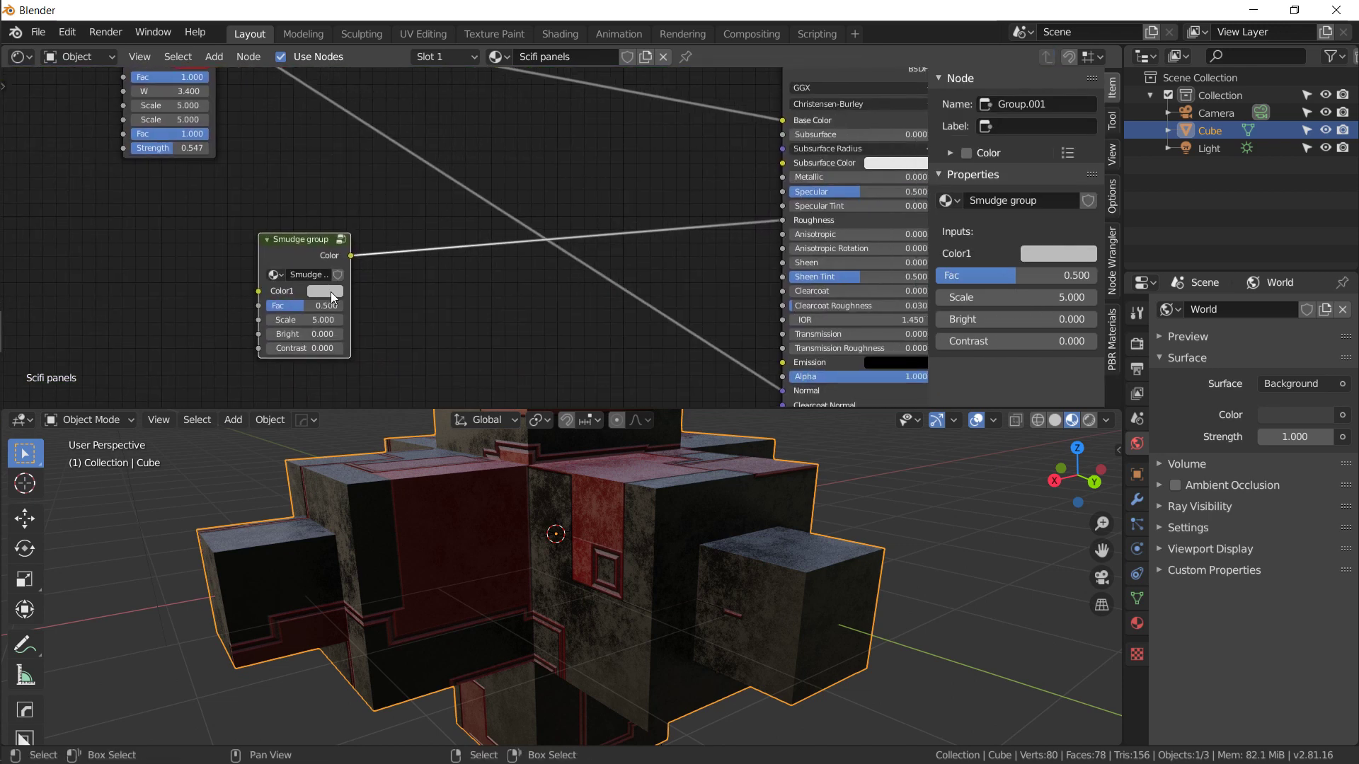
{"action": "left_click", "coordinate": [328, 292]}
{"action": "left_click_drag", "start_coordinate": [419, 168], "coordinate": [425, 206]}
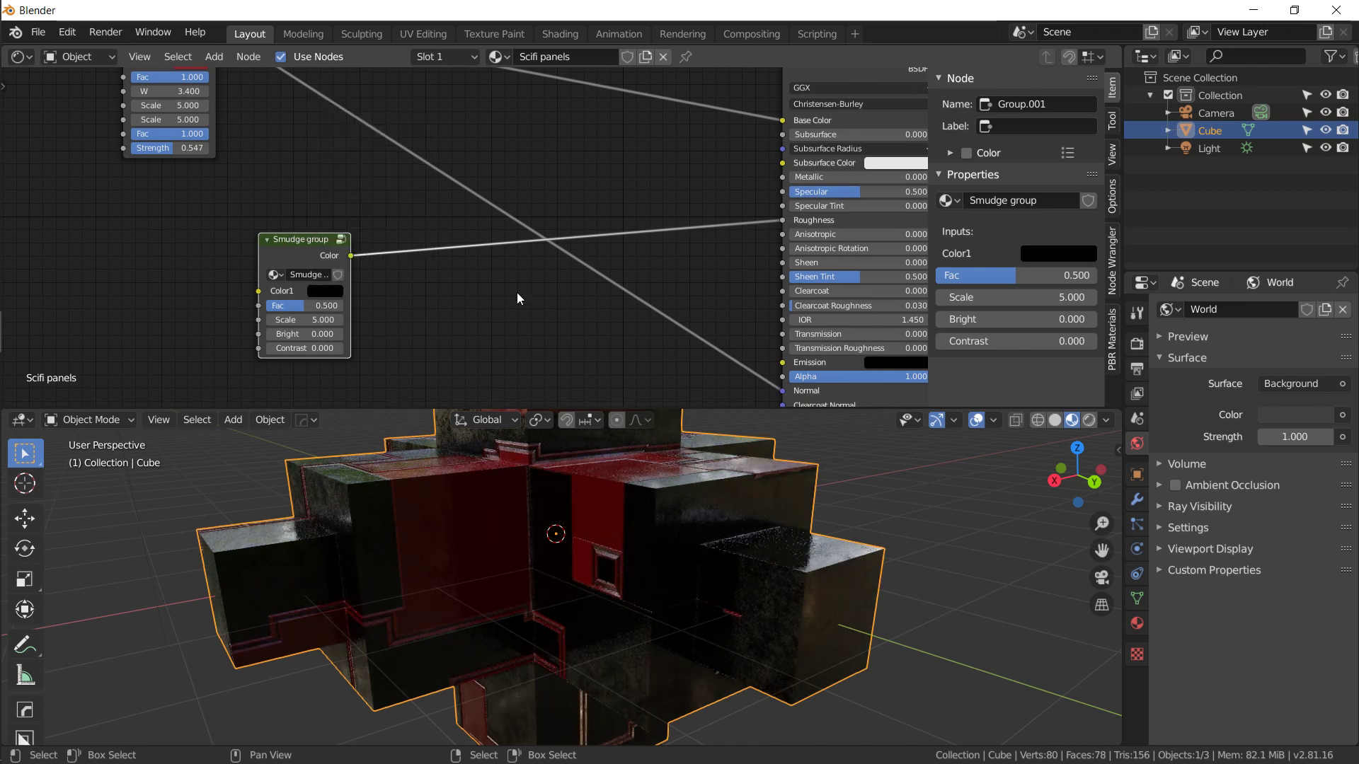
{"action": "middle_click_drag", "start_coordinate": [533, 546], "coordinate": [481, 567]}
- Try white as the Smudge group's Color1 and view the model from other sides
{"action": "left_click", "coordinate": [324, 291]}
{"action": "left_click_drag", "start_coordinate": [420, 155], "coordinate": [420, 104]}
{"action": "middle_click_drag", "start_coordinate": [442, 490], "coordinate": [669, 481]}
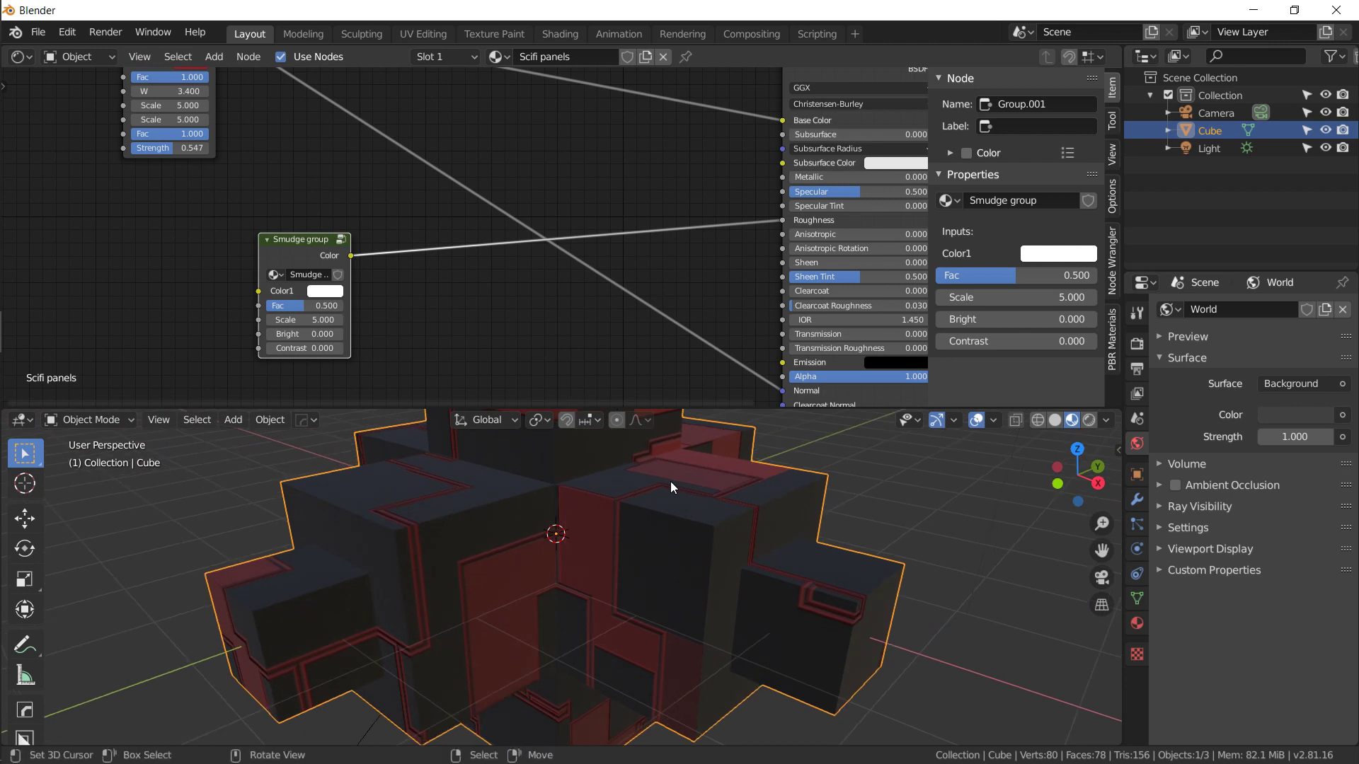
{"action": "middle_click_drag", "start_coordinate": [655, 473], "coordinate": [456, 425]}
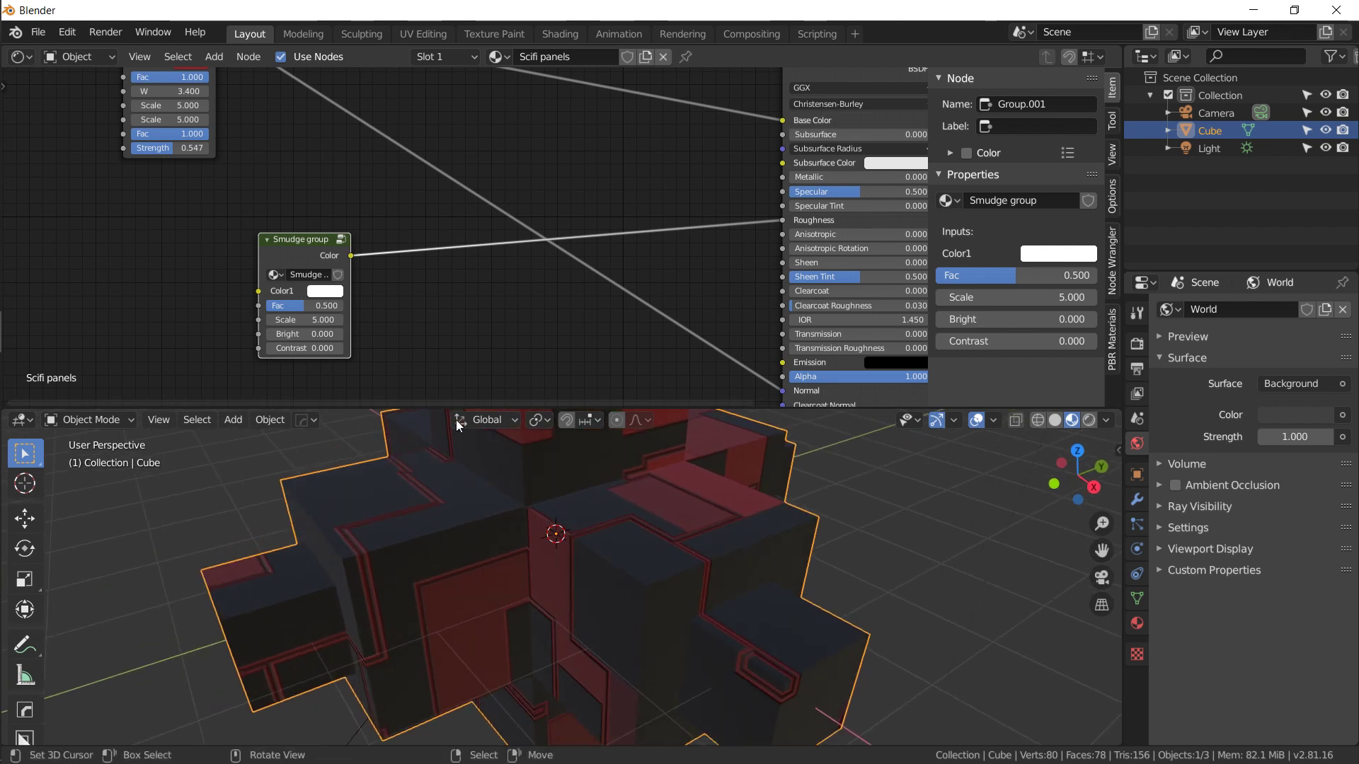
- Set the Smudge group's Color1 to a dark grey
{"action": "left_click", "coordinate": [325, 292]}
{"action": "mouse_move", "coordinate": [422, 167]}
{"action": "left_mouse_down"}
{"action": "mouse_move", "coordinate": [421, 182]}
{"action": "mouse_move", "coordinate": [421, 142]}
{"action": "mouse_move", "coordinate": [421, 157]}
{"action": "left_mouse_up"}
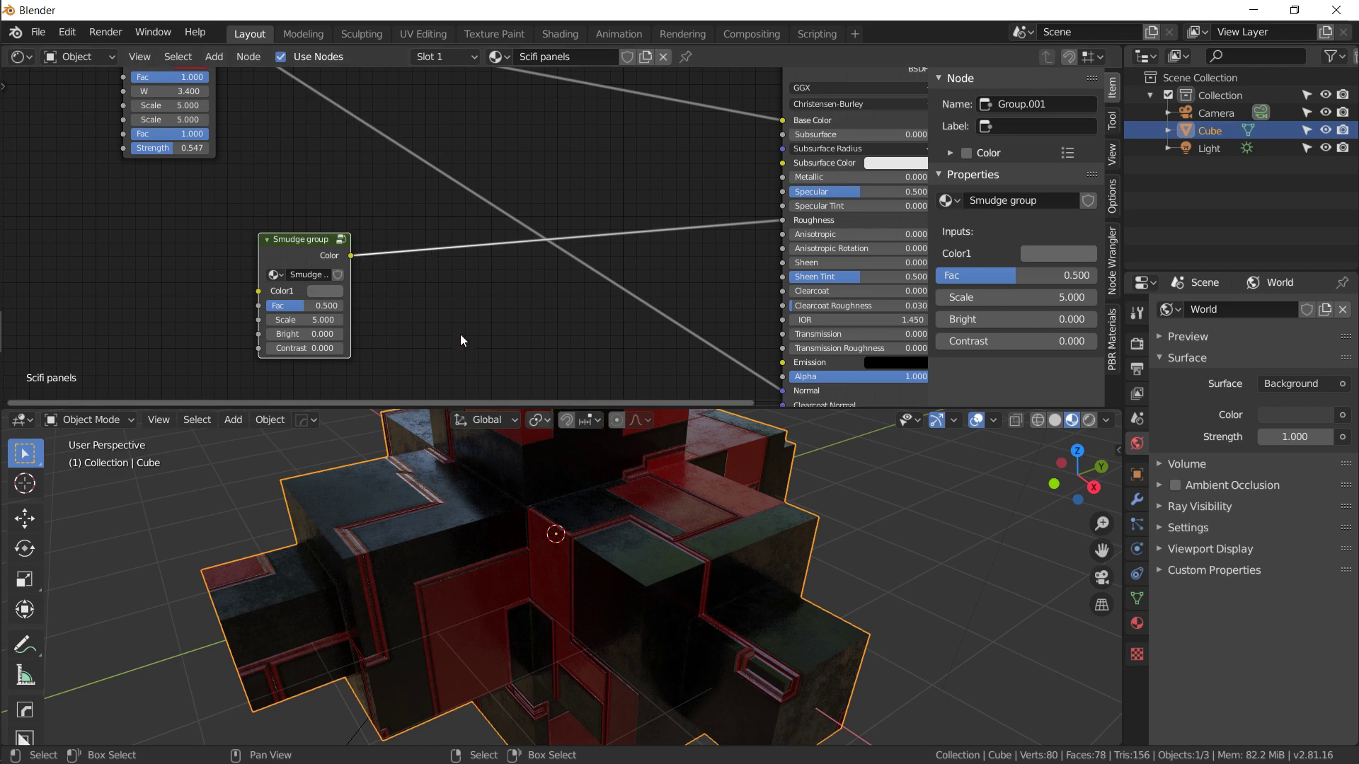
{"action": "left_click", "coordinate": [320, 292]}
{"action": "mouse_move", "coordinate": [422, 157]}
{"action": "left_mouse_down"}
{"action": "mouse_move", "coordinate": [422, 123]}
{"action": "mouse_move", "coordinate": [422, 158]}
{"action": "left_mouse_up"}
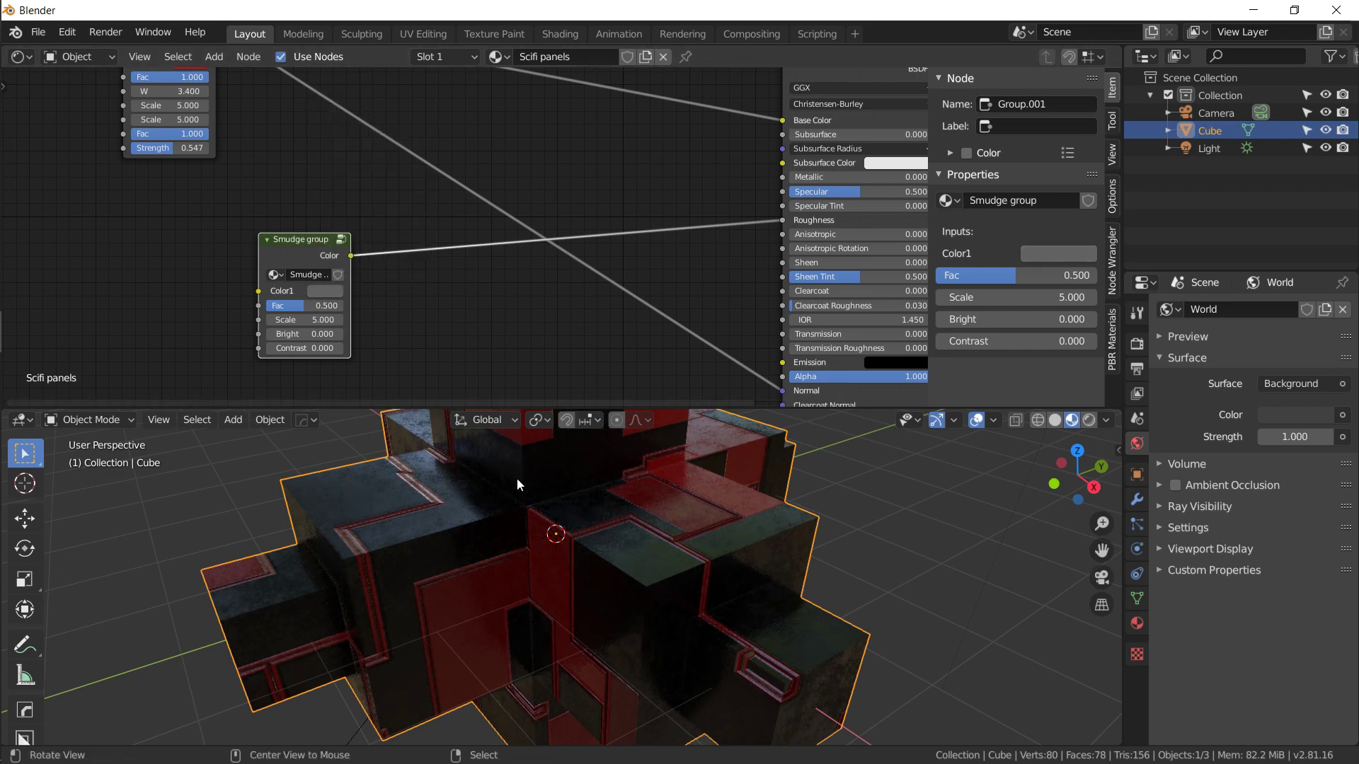
- Enlarge the 3D viewport at the node editor's expense and view the smudged surface from several angles
{"action": "middle_click_drag", "start_coordinate": [516, 478], "coordinate": [532, 554]}
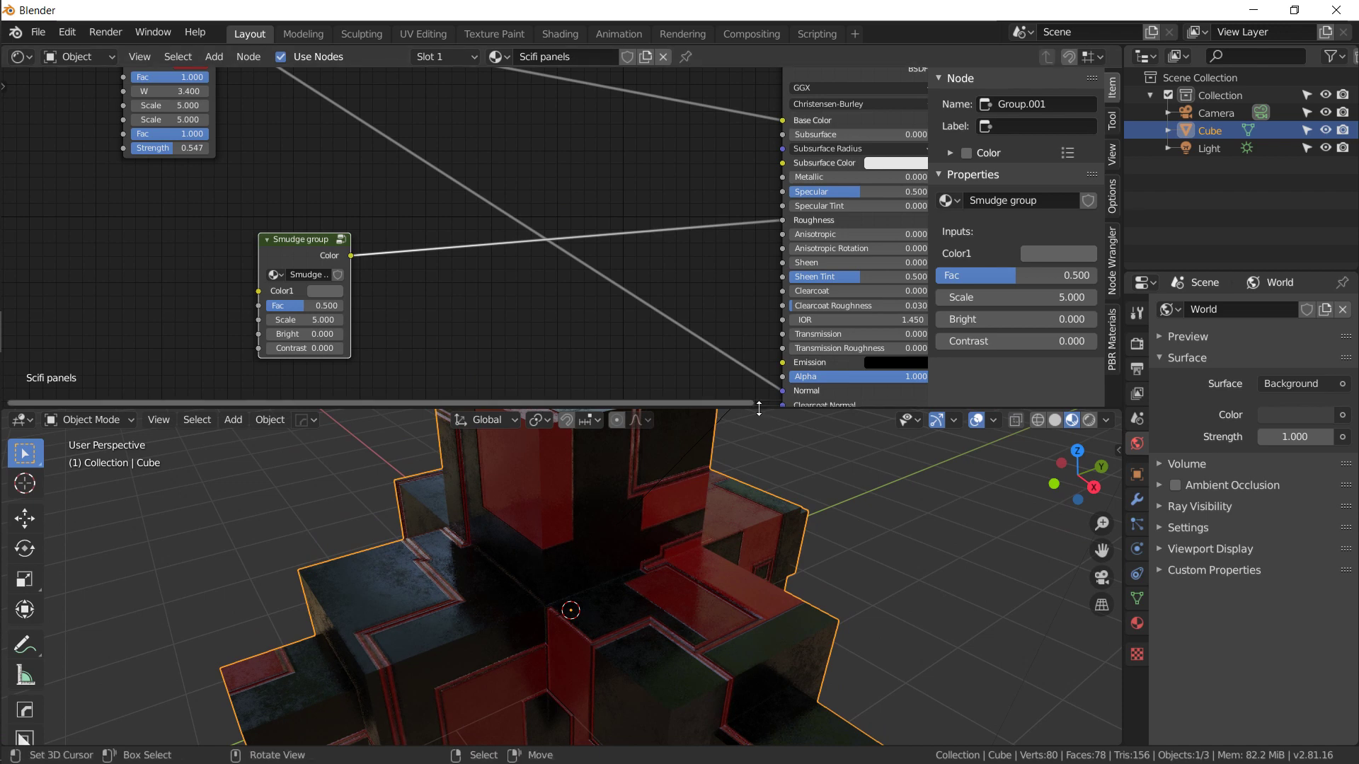
{"action": "left_click_drag", "start_coordinate": [758, 402], "coordinate": [686, 236]}
{"action": "mouse_move", "coordinate": [671, 383]}
{"action": "middle_mouse_down"}
{"action": "mouse_move", "coordinate": [858, 370]}
{"action": "mouse_move", "coordinate": [836, 395]}
{"action": "mouse_move", "coordinate": [804, 399]}
{"action": "mouse_move", "coordinate": [733, 372]}
{"action": "mouse_move", "coordinate": [747, 368]}
{"action": "mouse_move", "coordinate": [749, 445]}
{"action": "mouse_move", "coordinate": [712, 432]}
{"action": "middle_mouse_up"}
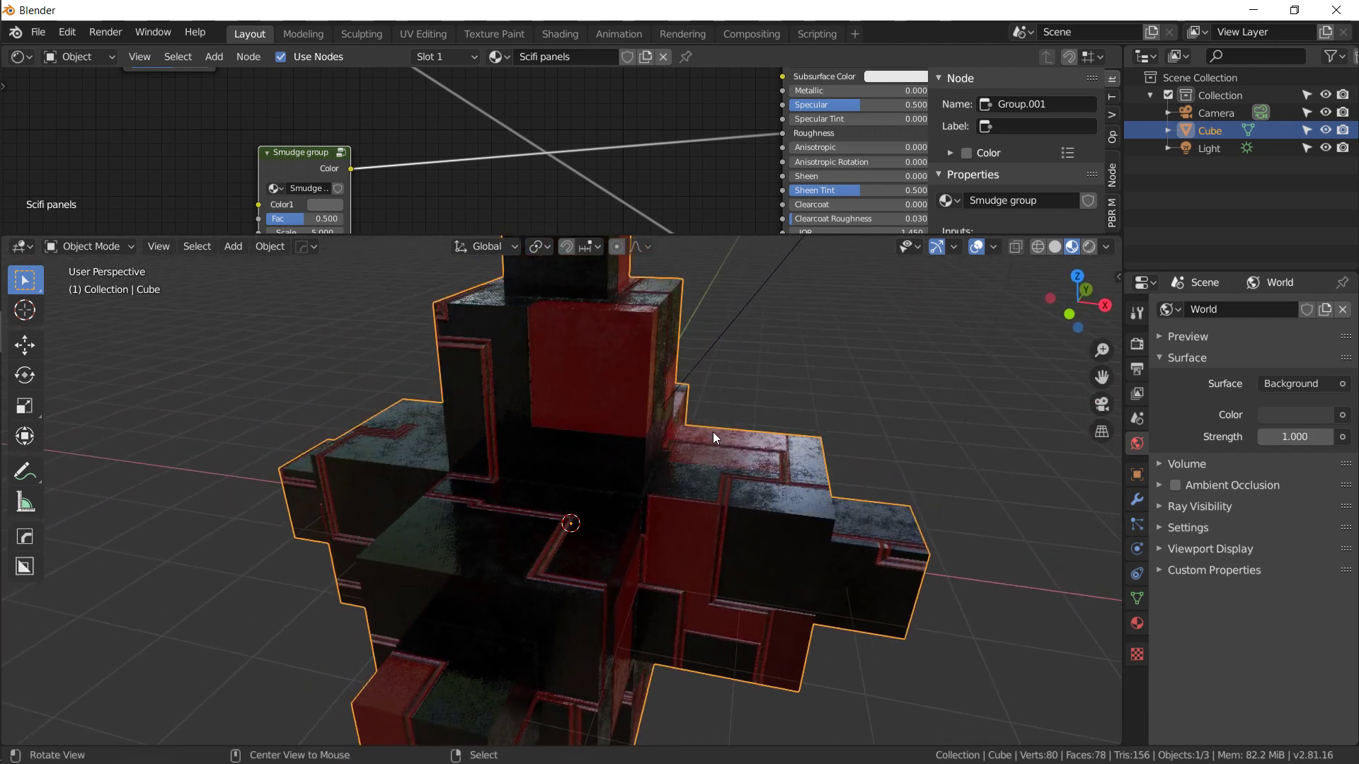
- Test the Smudge group's Fac at 0 and set it to 1
{"action": "middle_click_drag", "start_coordinate": [417, 189], "coordinate": [436, 154]}
{"action": "middle_click_drag", "start_coordinate": [341, 173], "coordinate": [381, 145]}
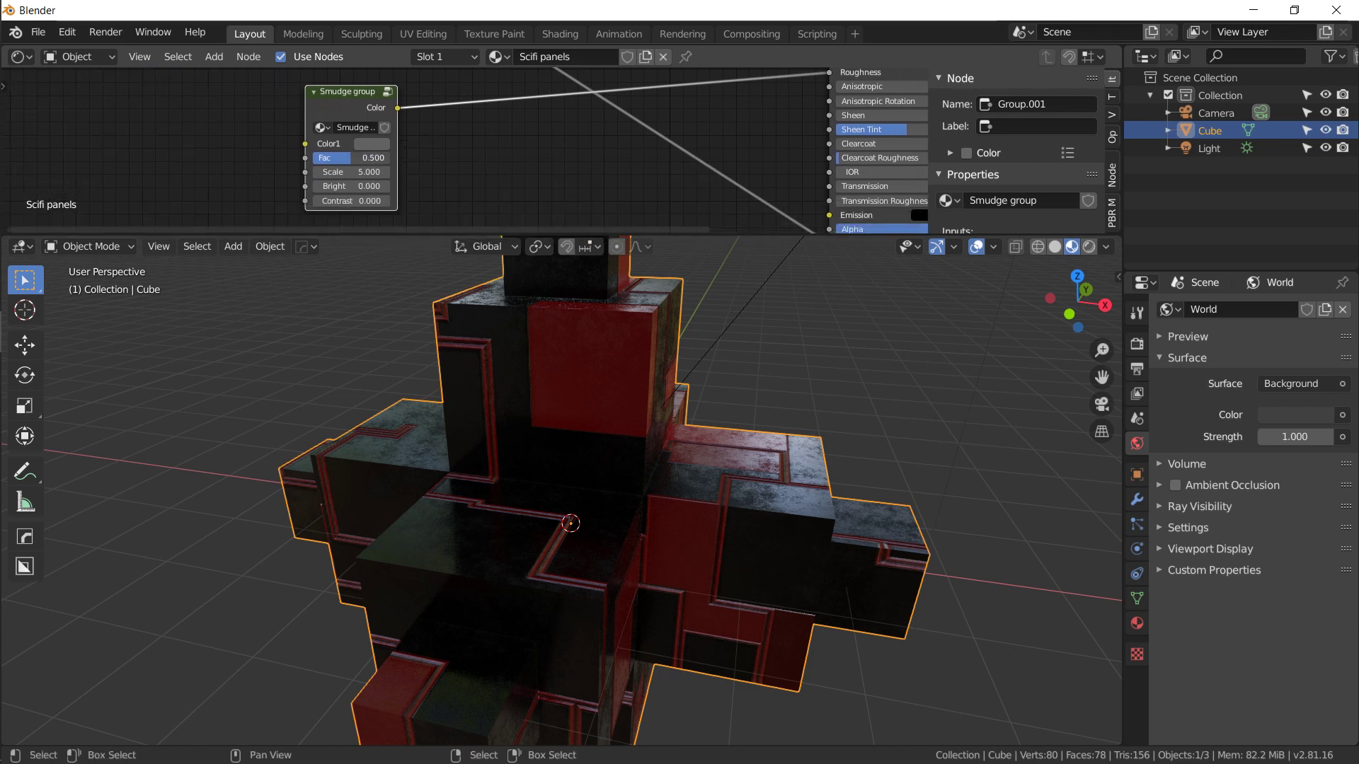
{"action": "left_click_drag", "start_coordinate": [360, 157], "coordinate": [322, 157]}
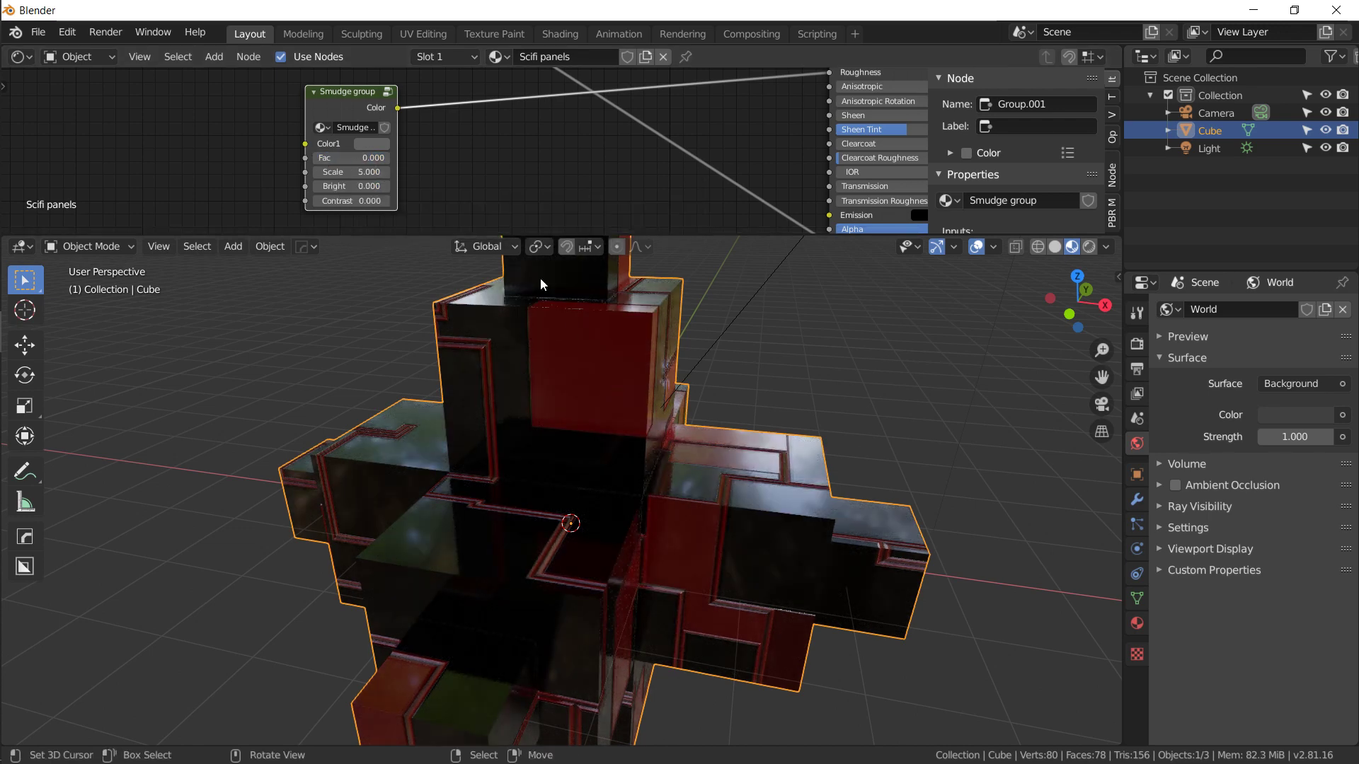
{"action": "left_click_drag", "start_coordinate": [339, 158], "coordinate": [389, 158]}
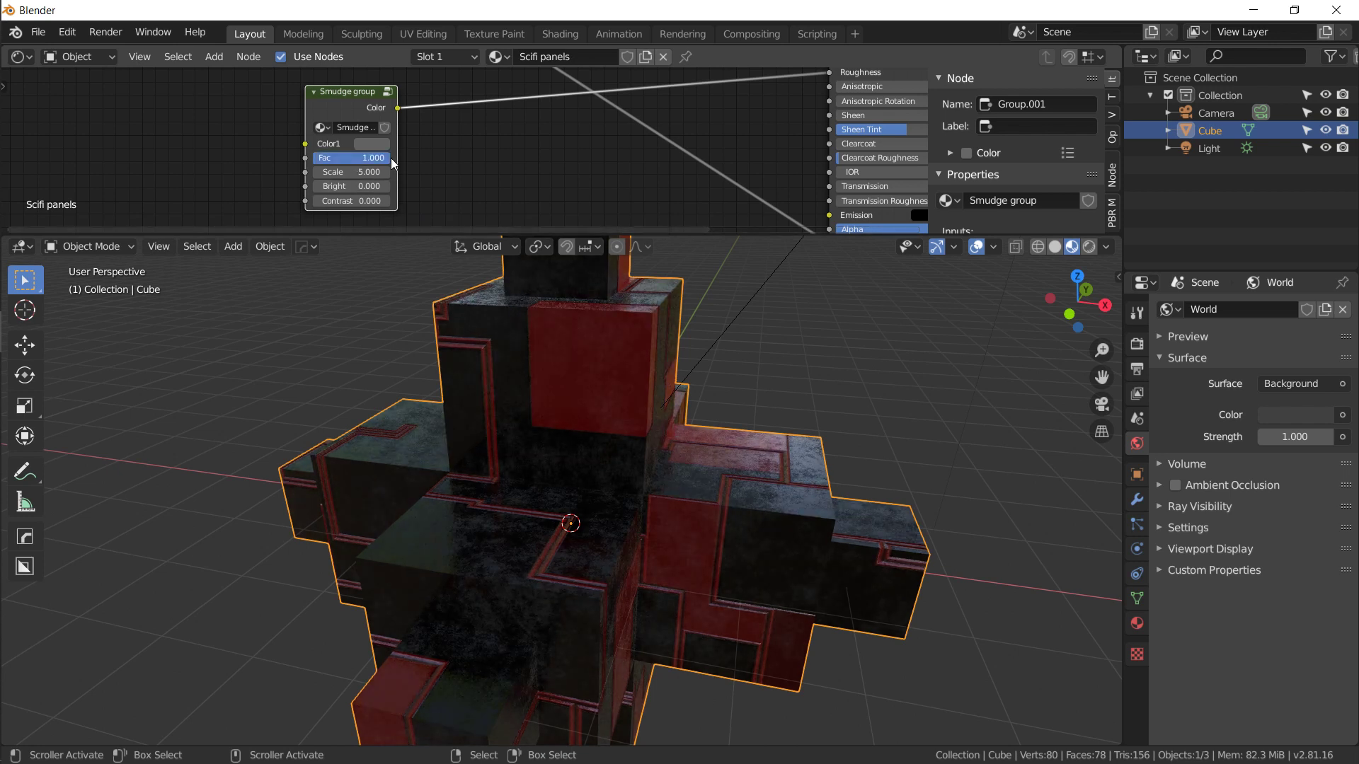
- Try Scale values of 4.4, 0.4 and 15 on the Smudge group
{"action": "left_click", "coordinate": [352, 172]}
{"action": "type", "text": "0.9"}
{"action": "key", "text": "Return"}
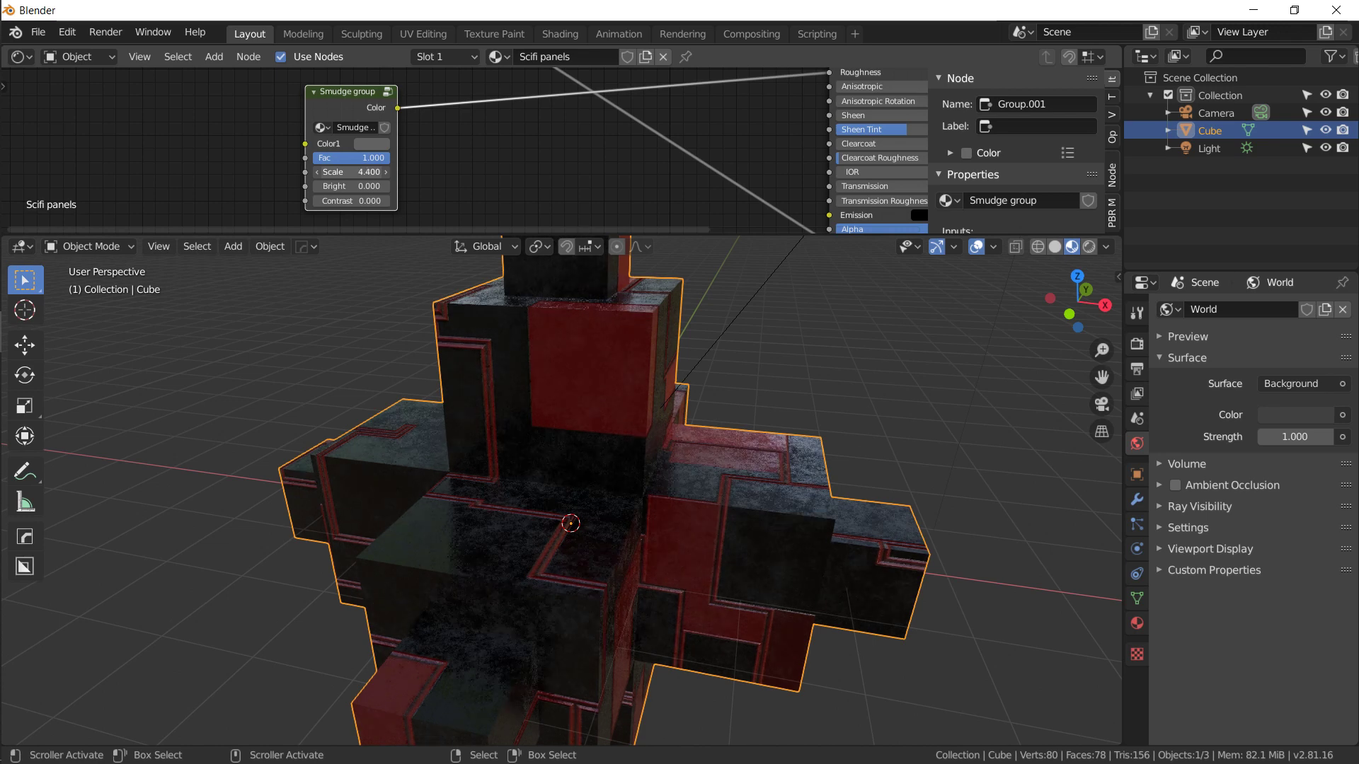
{"action": "left_click", "coordinate": [352, 172]}
{"action": "type", "text": "0.6"}
{"action": "key", "text": "Return"}
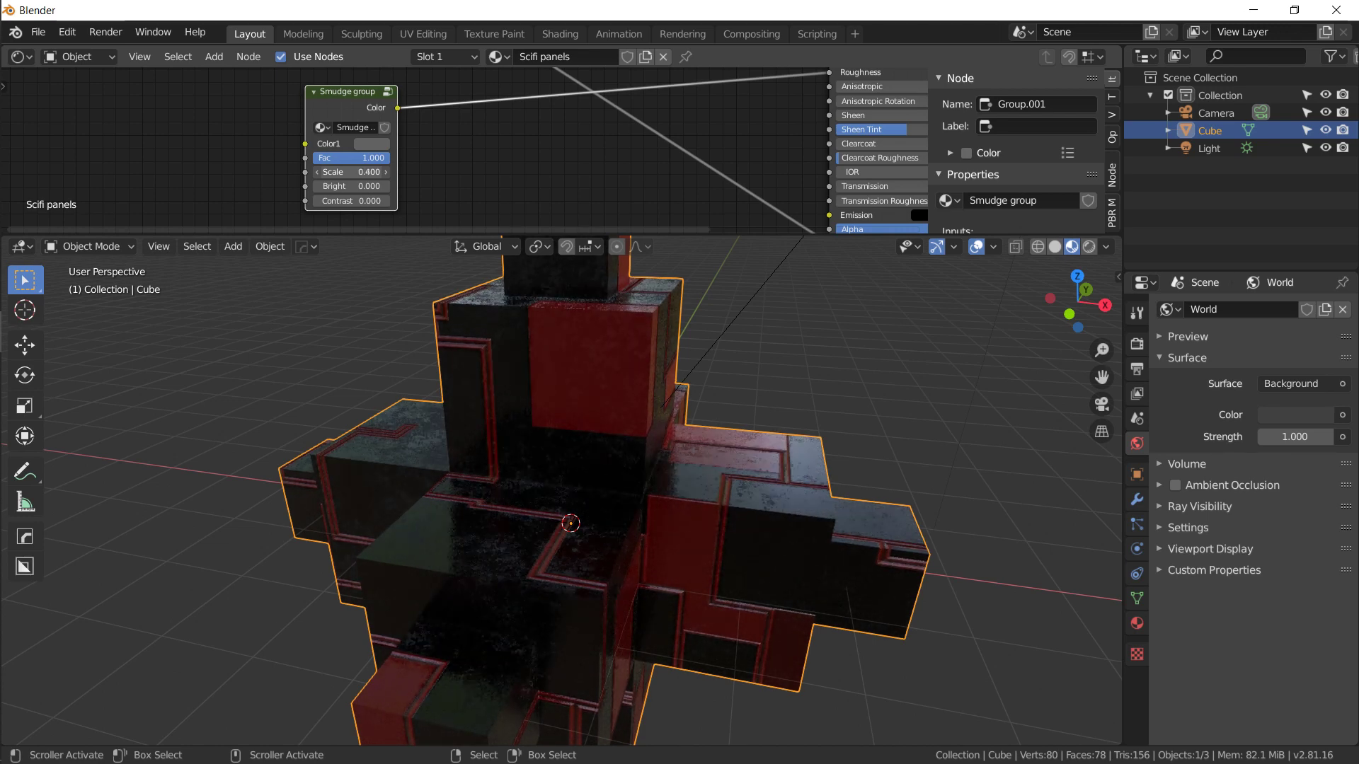
{"action": "mouse_move", "coordinate": [362, 172]}
{"action": "left_mouse_down"}
{"action": "mouse_move", "coordinate": [481, 172]}
{"action": "mouse_move", "coordinate": [375, 172]}
{"action": "mouse_move", "coordinate": [407, 172]}
{"action": "left_mouse_up"}
{"action": "mouse_move", "coordinate": [599, 391]}
{"action": "middle_mouse_down"}
{"action": "mouse_move", "coordinate": [494, 402]}
{"action": "mouse_move", "coordinate": [521, 382]}
{"action": "mouse_move", "coordinate": [530, 397]}
{"action": "mouse_move", "coordinate": [579, 402]}
{"action": "mouse_move", "coordinate": [588, 427]}
{"action": "mouse_move", "coordinate": [593, 393]}
{"action": "middle_mouse_up"}
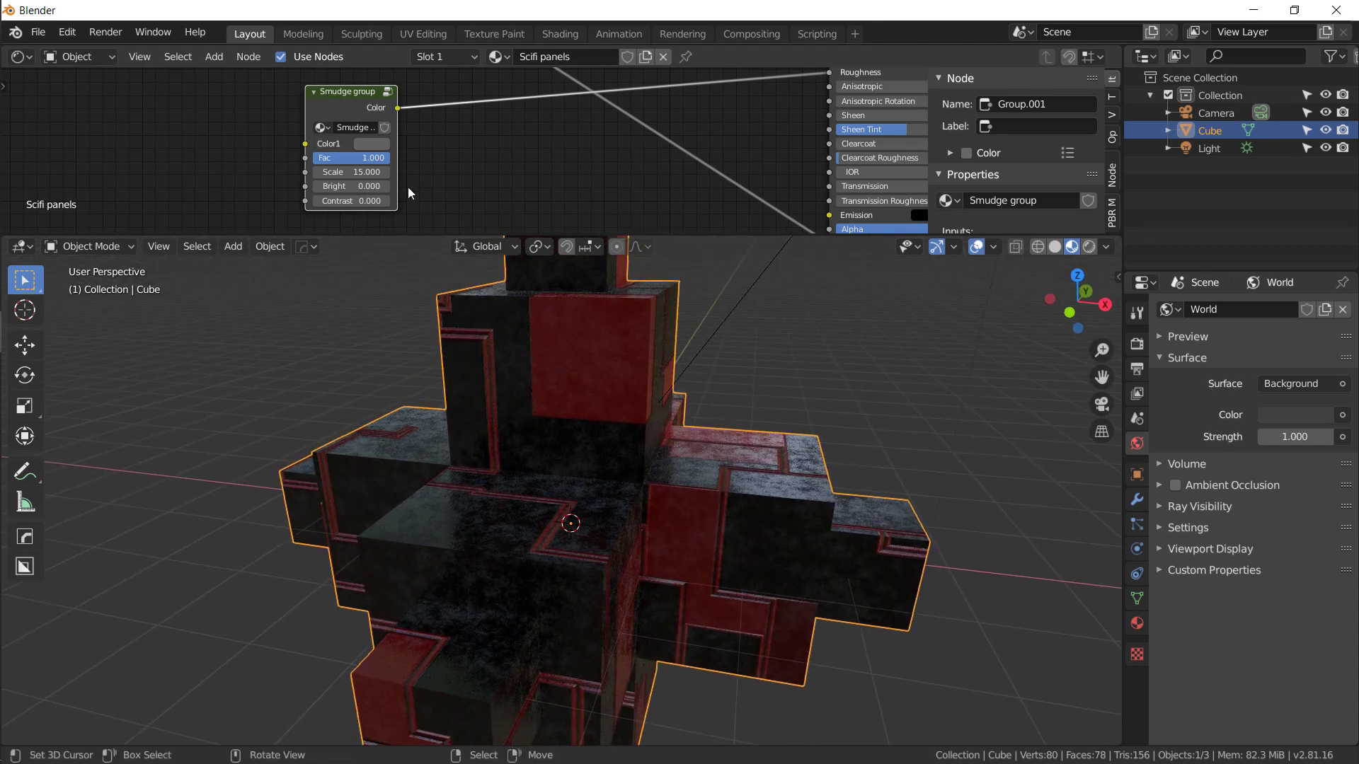
- Try a different Bright value on the Smudge group and reset it to 0
{"action": "mouse_move", "coordinate": [348, 188]}
{"action": "left_mouse_down"}
{"action": "mouse_move", "coordinate": [360, 189]}
{"action": "mouse_move", "coordinate": [311, 189]}
{"action": "mouse_move", "coordinate": [364, 189]}
{"action": "left_mouse_up"}
{"action": "left_click", "coordinate": [349, 189]}
{"action": "type", "text": "0"}
{"action": "key", "text": "Return"}
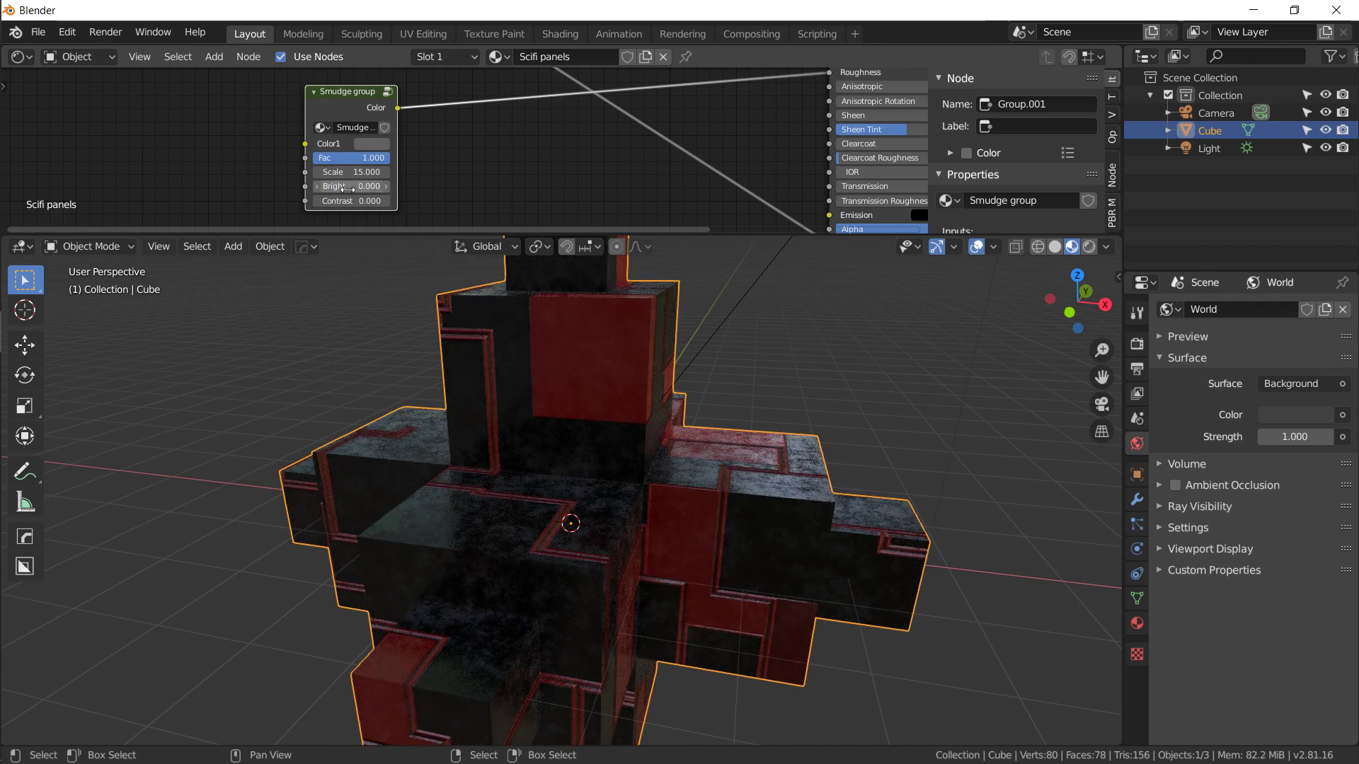
- Try a Contrast of 0.1 on the Smudge group and reset it to 0
{"action": "mouse_move", "coordinate": [351, 201]}
{"action": "left_mouse_down"}
{"action": "mouse_move", "coordinate": [312, 201]}
{"action": "mouse_move", "coordinate": [357, 201]}
{"action": "left_mouse_up"}
{"action": "left_click", "coordinate": [357, 200]}
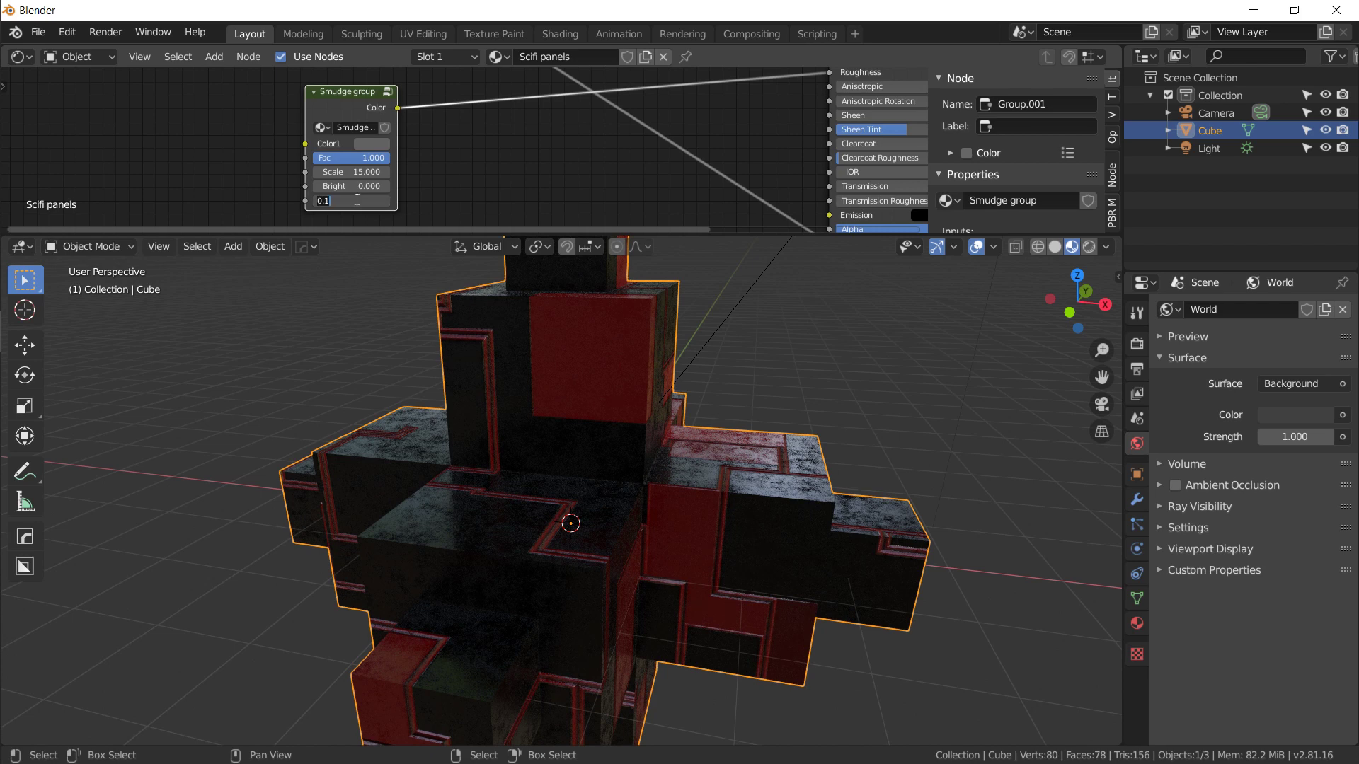
{"action": "type", "text": "0"}
{"action": "key", "text": "Return"}
{"action": "middle_click_drag", "start_coordinate": [533, 334], "coordinate": [487, 350]}
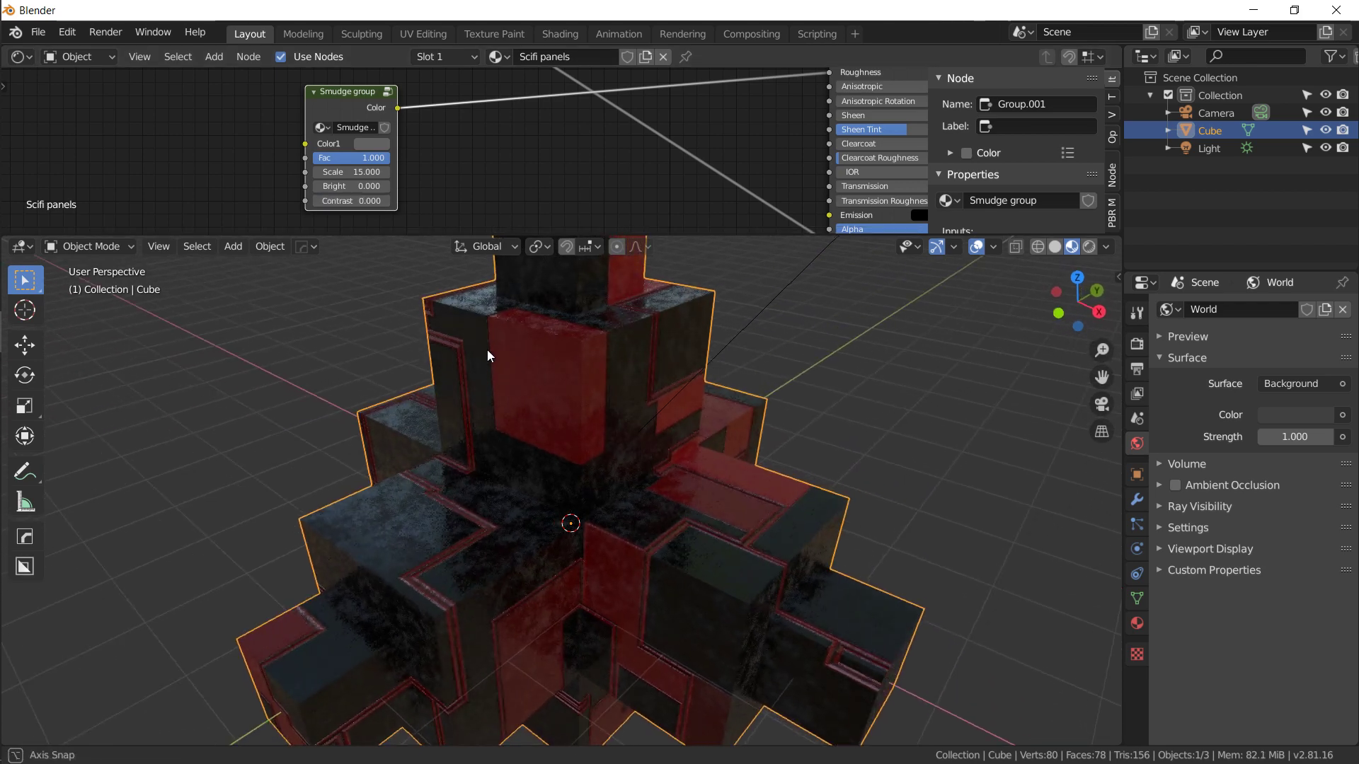
- Set the Smudge group's Scale to 7.3 and view the material on the model
{"action": "left_click", "coordinate": [361, 171]}
{"action": "type", "text": "12.3"}
{"action": "key", "text": "Return"}
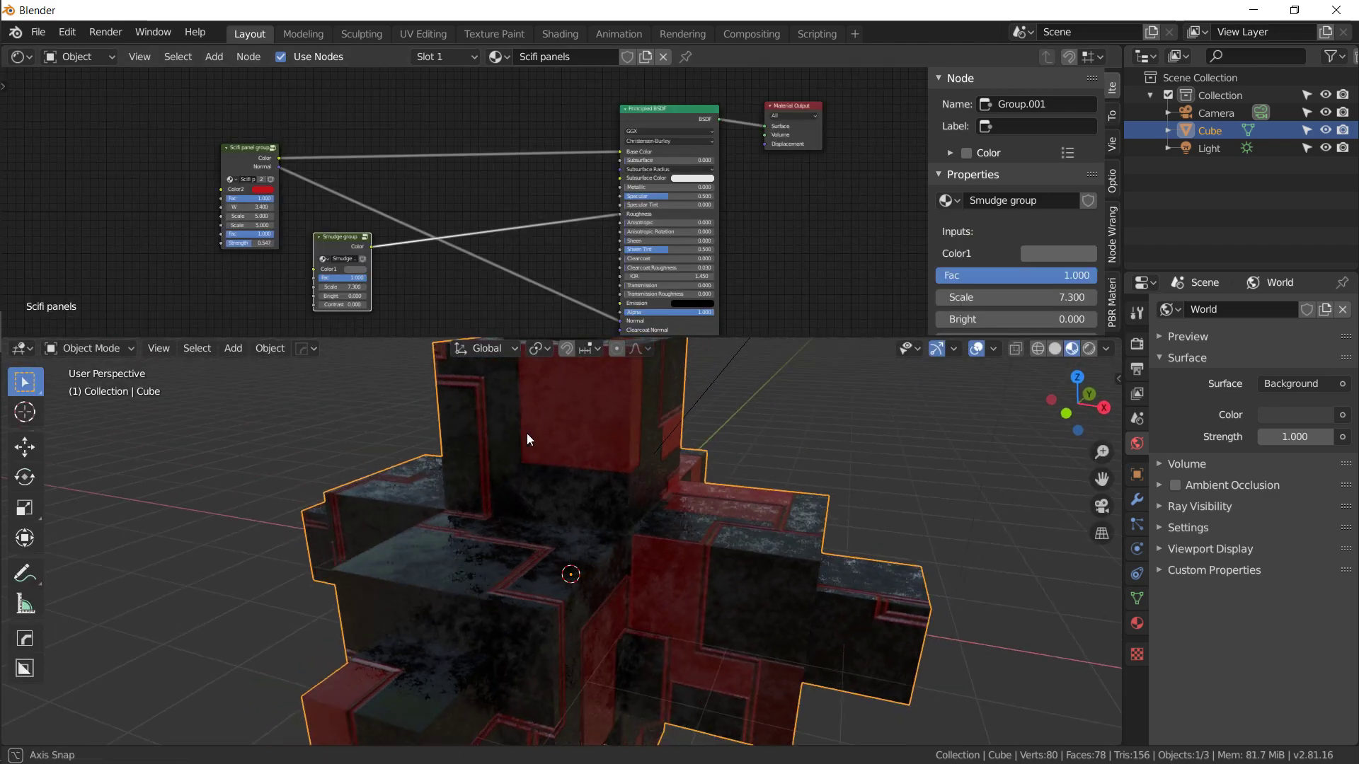
{"action": "mouse_move", "coordinate": [527, 433]}
{"action": "middle_mouse_down"}
{"action": "mouse_move", "coordinate": [622, 430]}
{"action": "mouse_move", "coordinate": [711, 453]}
{"action": "mouse_move", "coordinate": [706, 528]}
{"action": "mouse_move", "coordinate": [779, 535]}
{"action": "mouse_move", "coordinate": [779, 615]}
{"action": "mouse_move", "coordinate": [732, 525]}
{"action": "mouse_move", "coordinate": [544, 504]}
{"action": "mouse_move", "coordinate": [504, 525]}
{"action": "mouse_move", "coordinate": [436, 511]}
{"action": "mouse_move", "coordinate": [432, 525]}
{"action": "mouse_move", "coordinate": [338, 528]}
{"action": "mouse_move", "coordinate": [341, 608]}
{"action": "mouse_move", "coordinate": [384, 617]}
{"action": "mouse_move", "coordinate": [597, 536]}
{"action": "mouse_move", "coordinate": [683, 531]}
{"action": "mouse_move", "coordinate": [590, 528]}
{"action": "middle_mouse_up"}
{"action": "key", "text": "ctrl+z"}
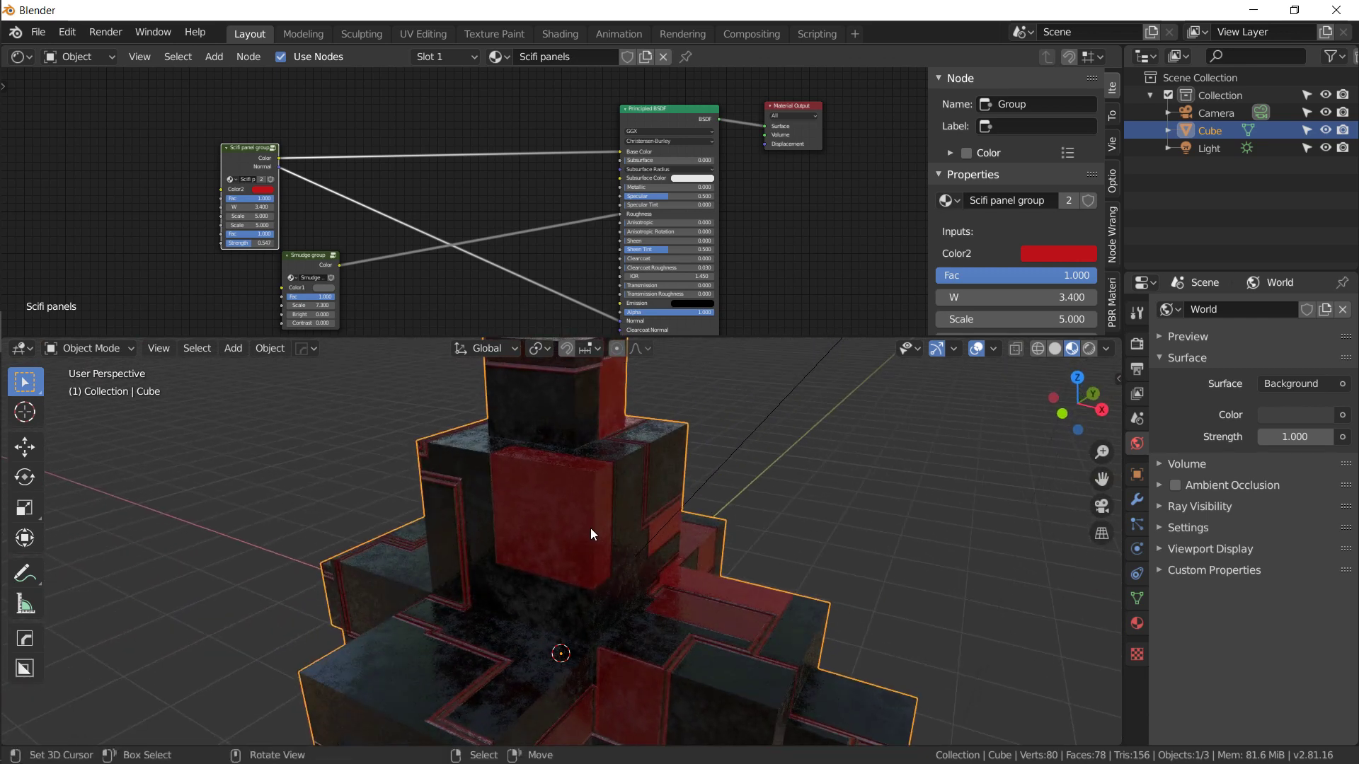